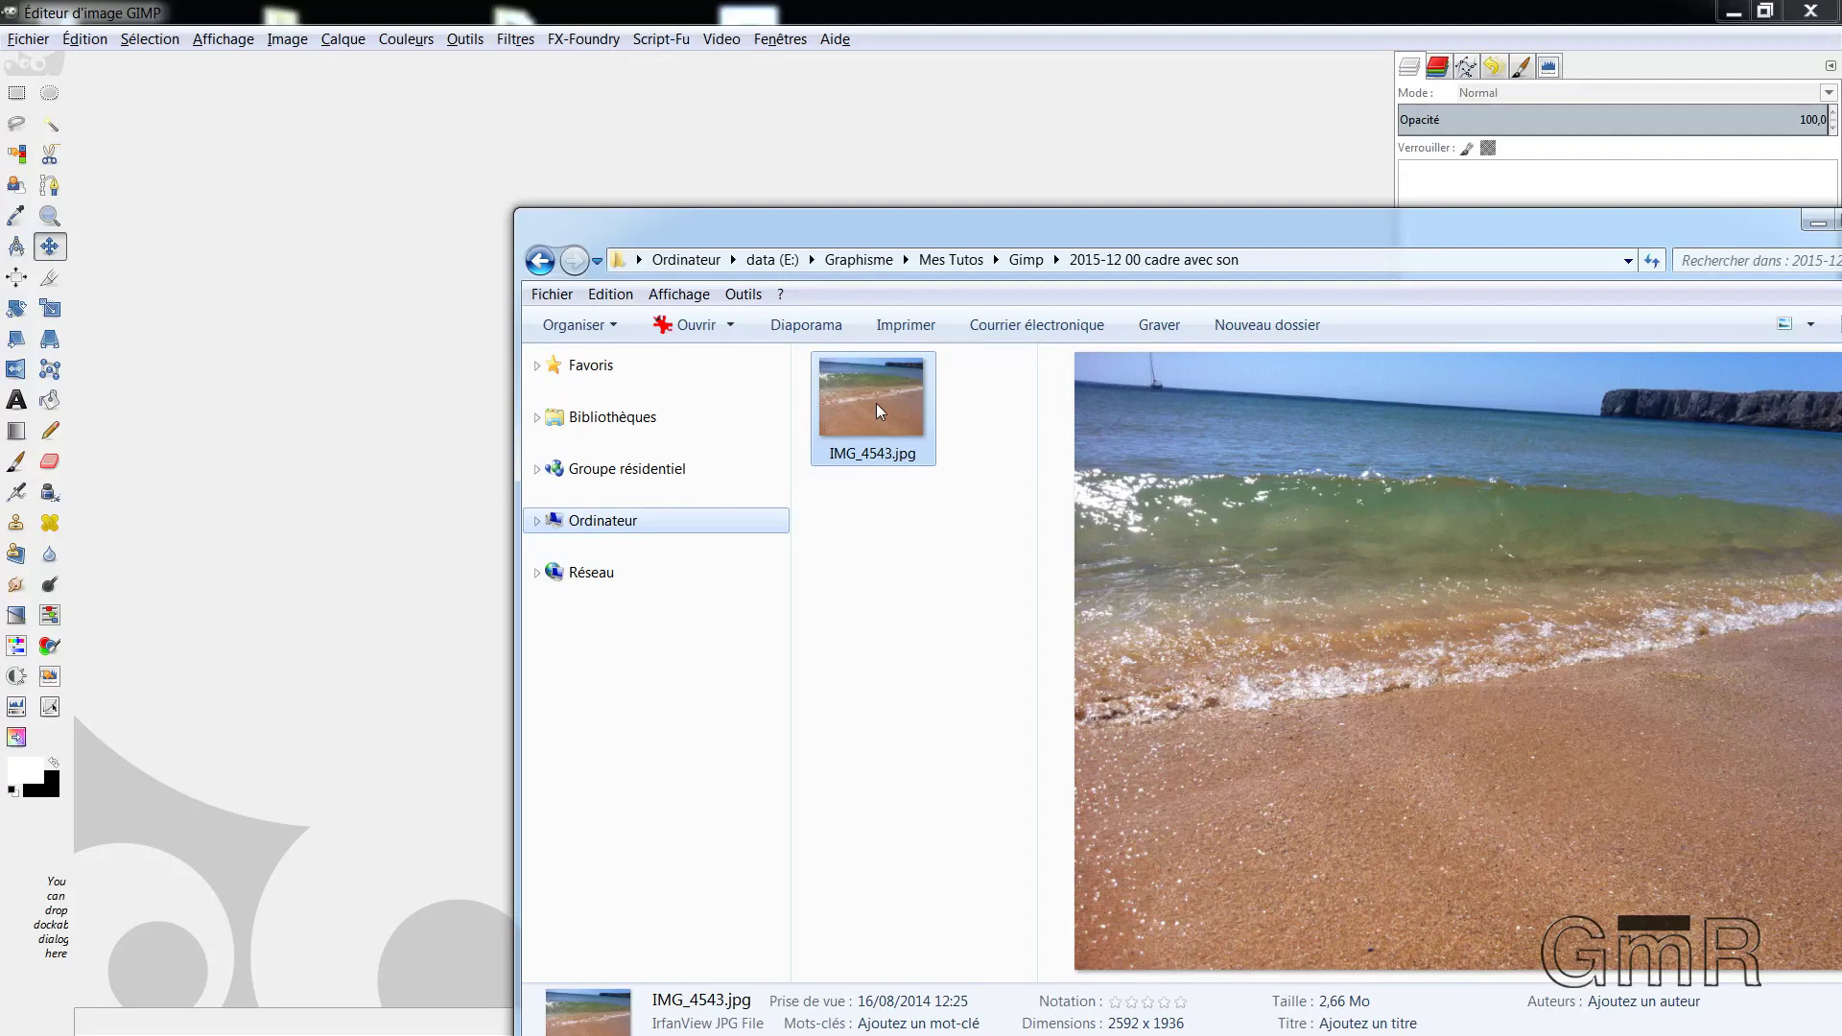
Drag IMG_4543.jpg from File Explorer into GIMP to open the beach photo
drag(875, 403, 423, 357)
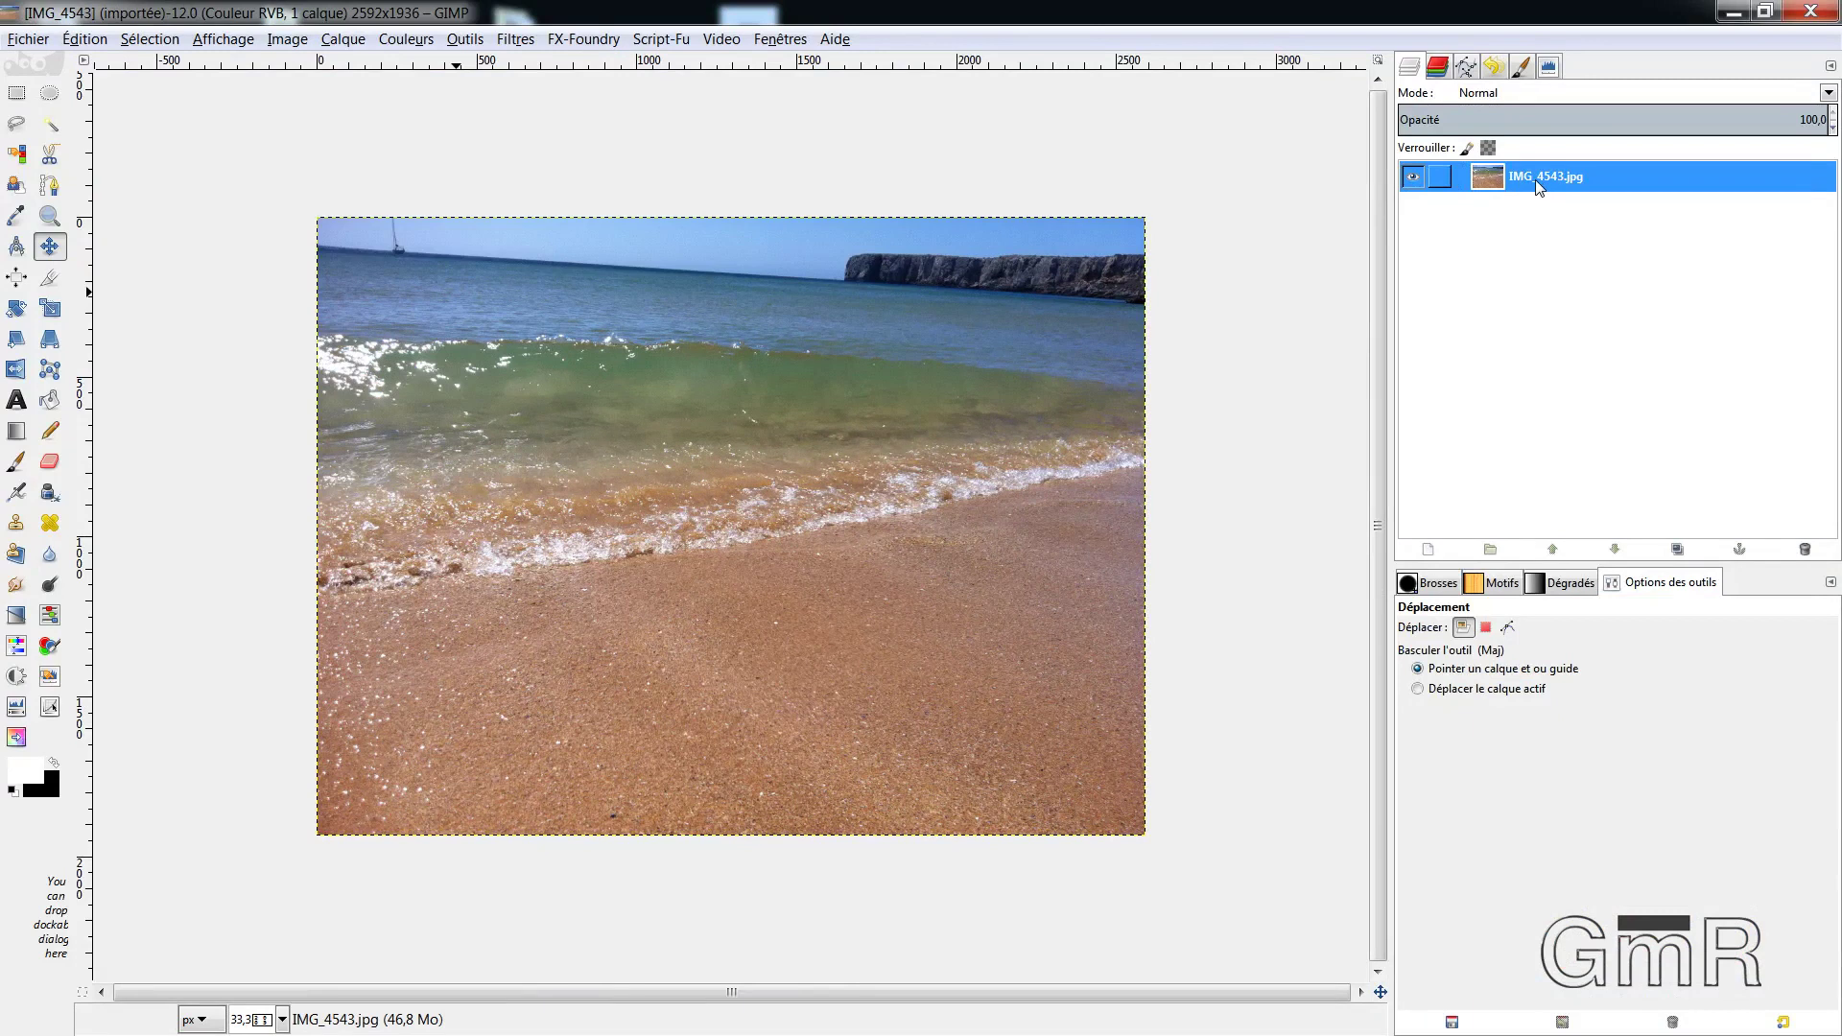
Add an alpha channel to the photo layer and toggle the rulers off and back on
right_click(1535, 181)
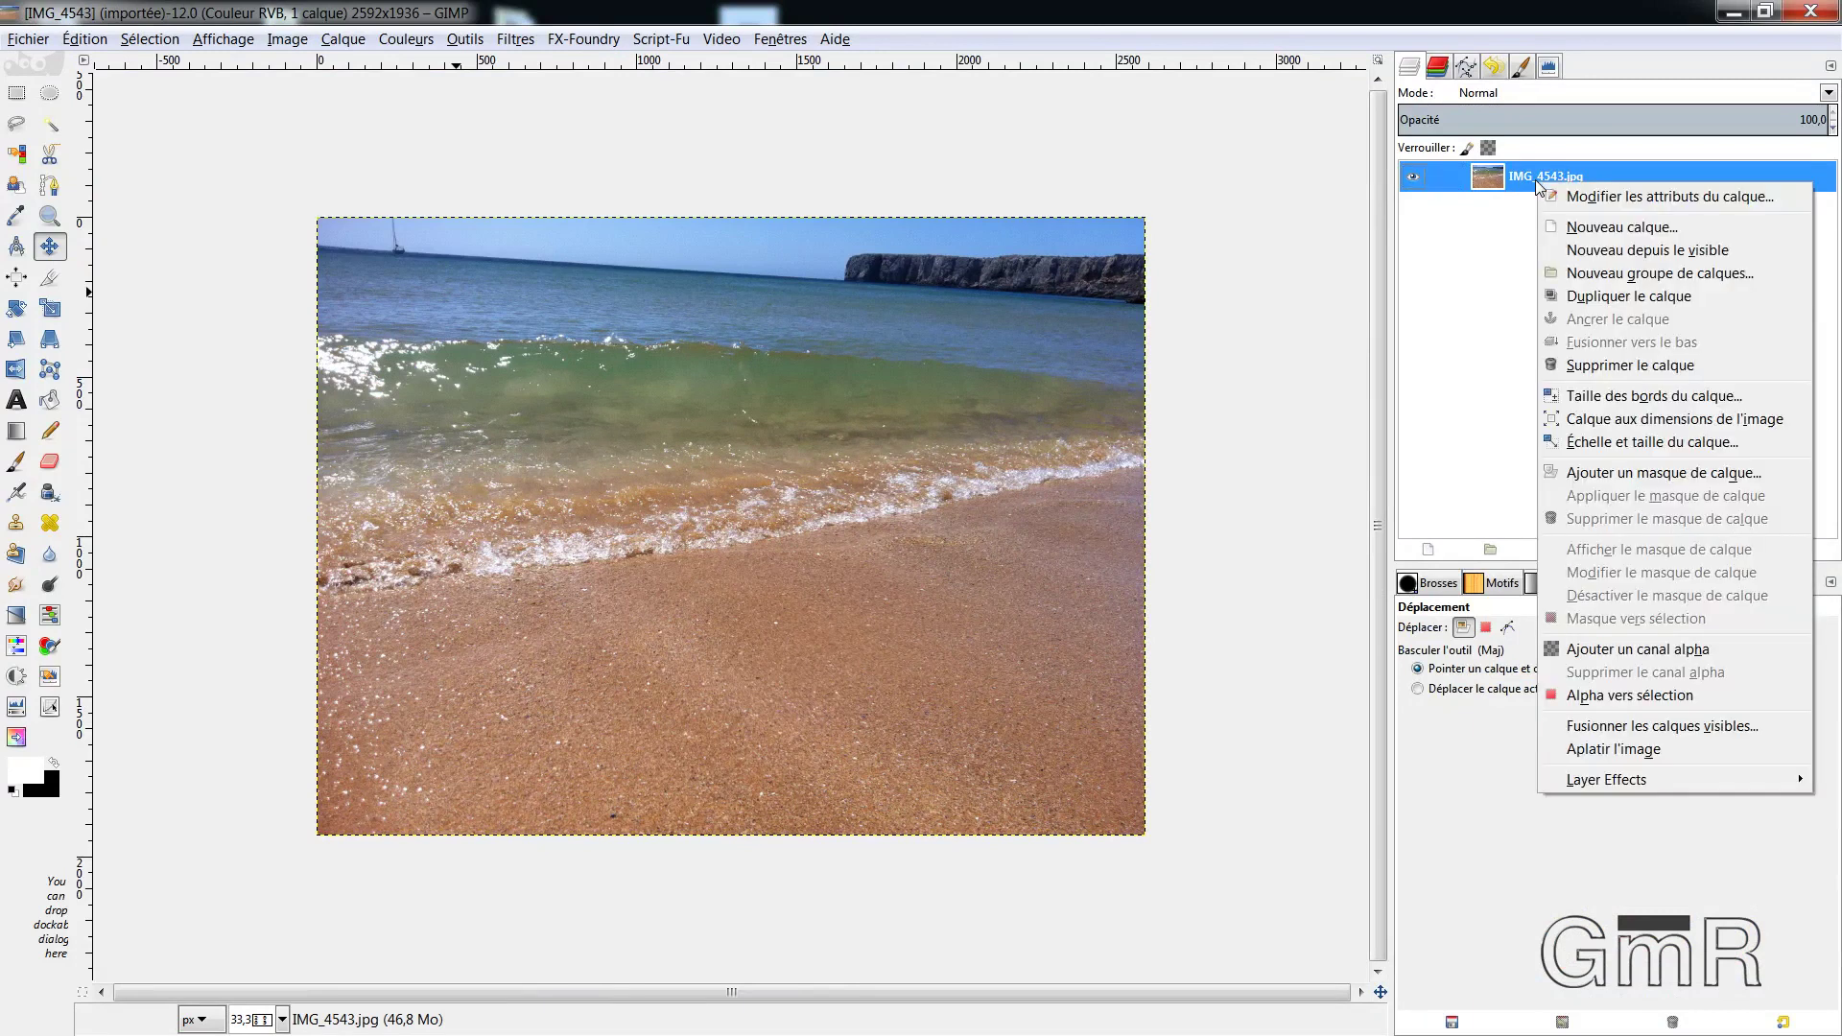
click(1620, 653)
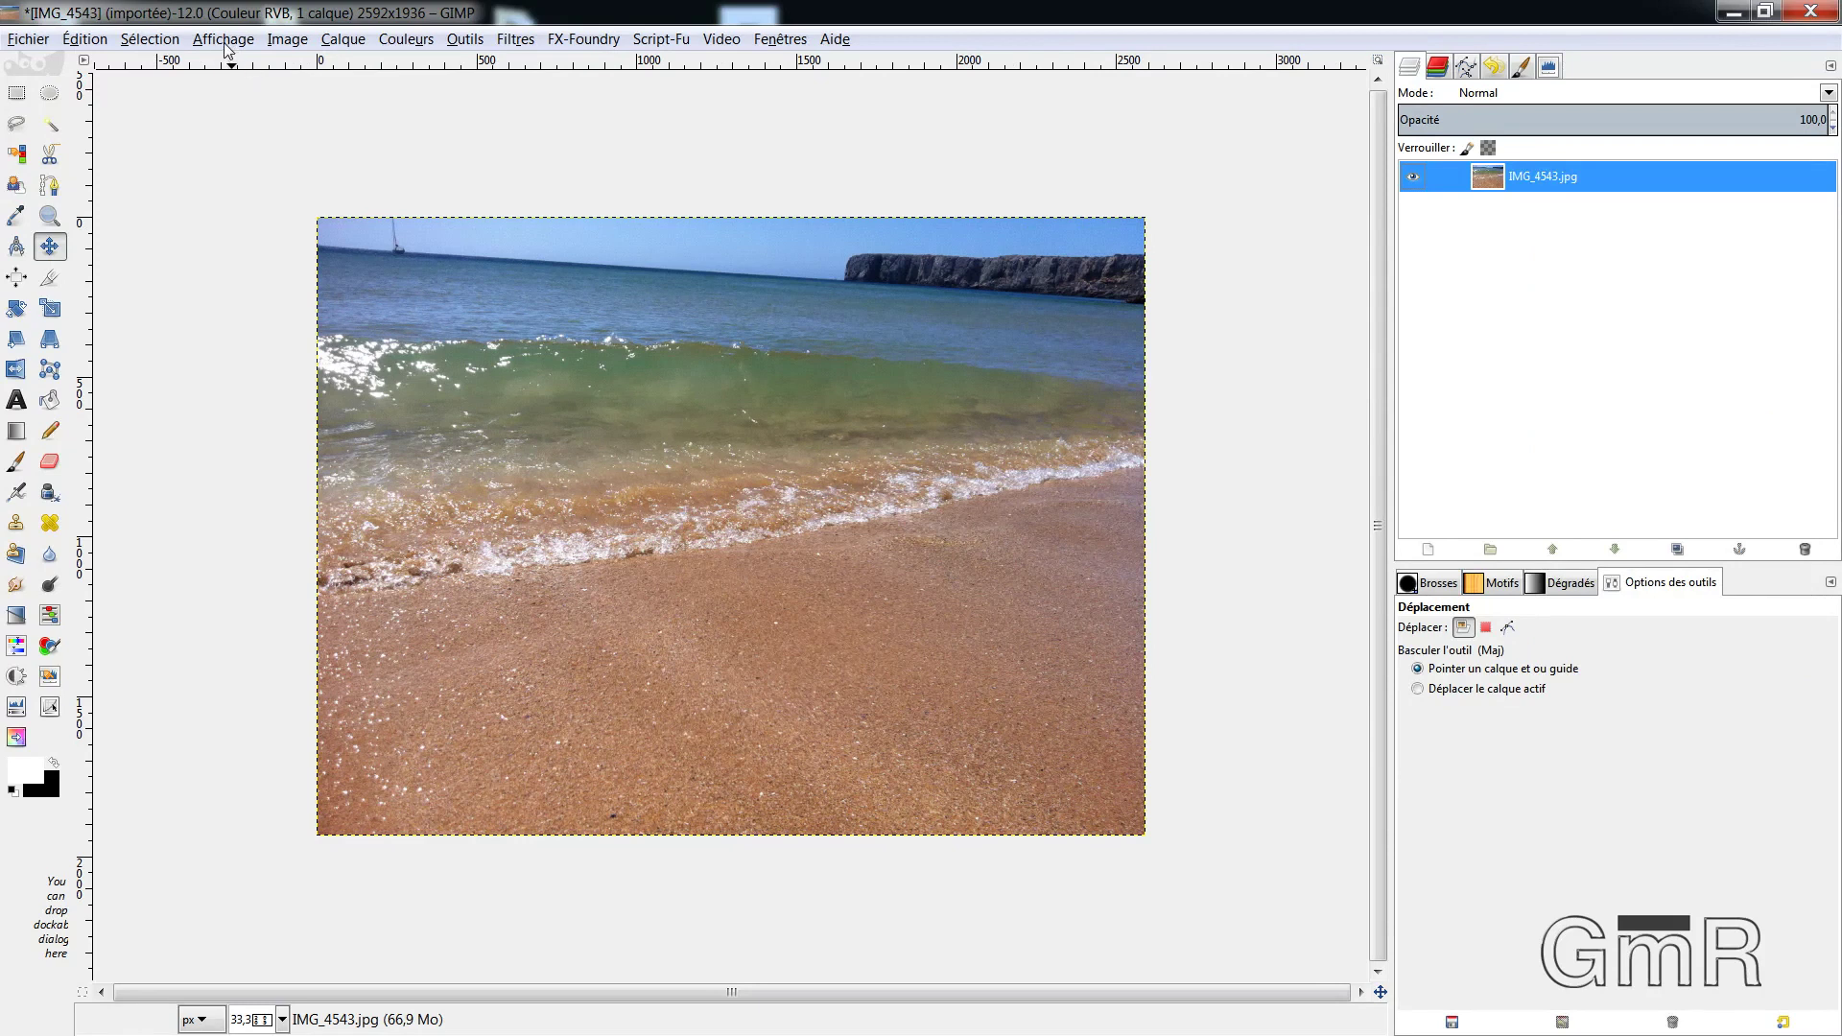
click(223, 40)
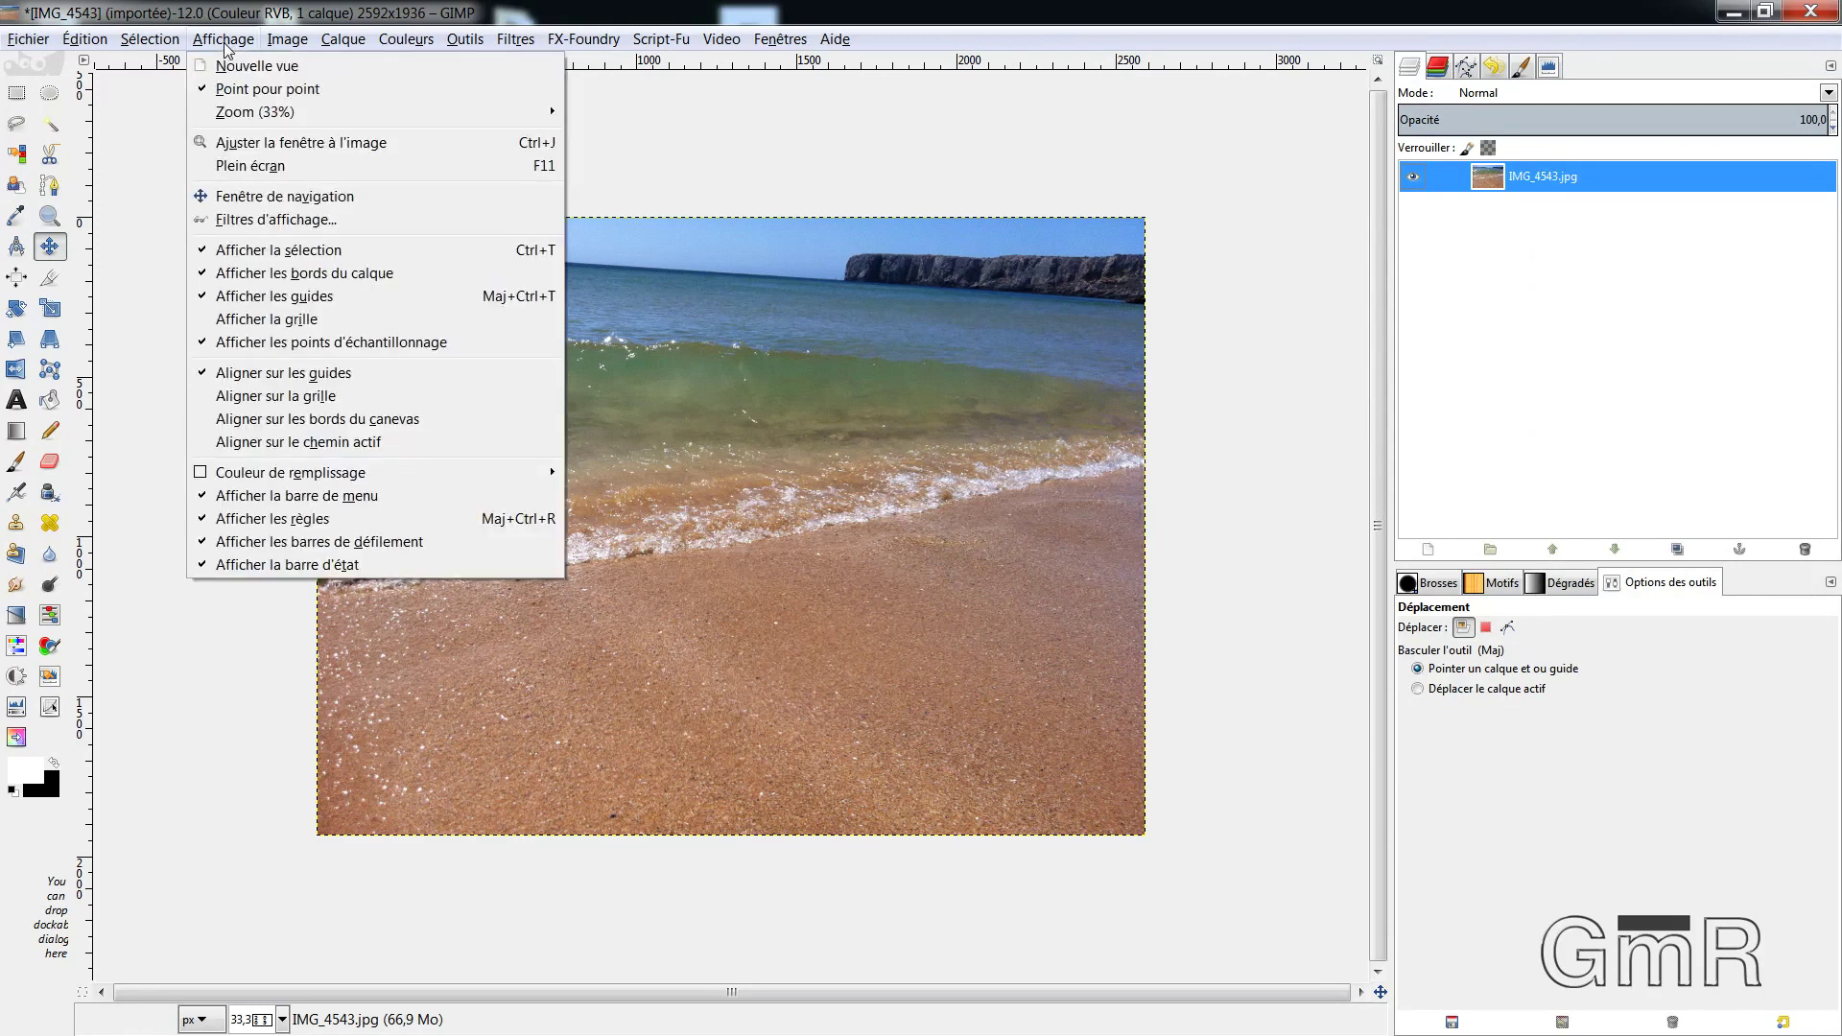
click(240, 519)
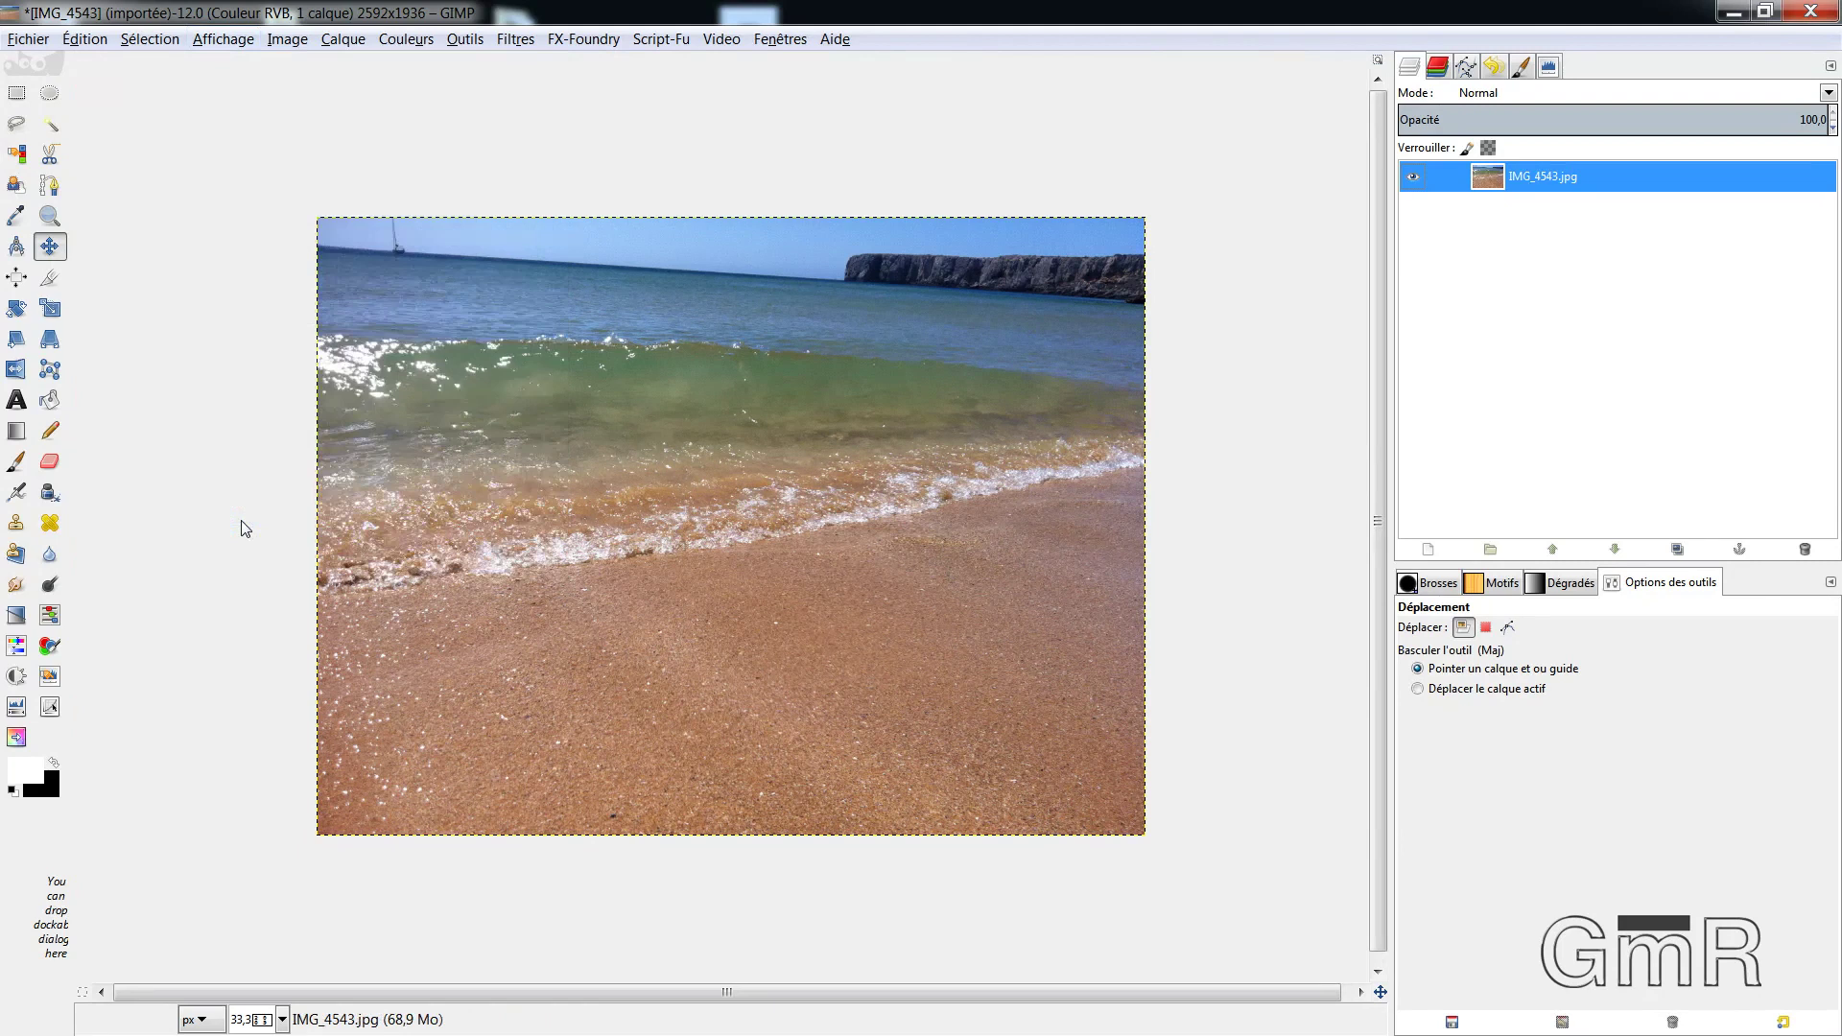
click(238, 44)
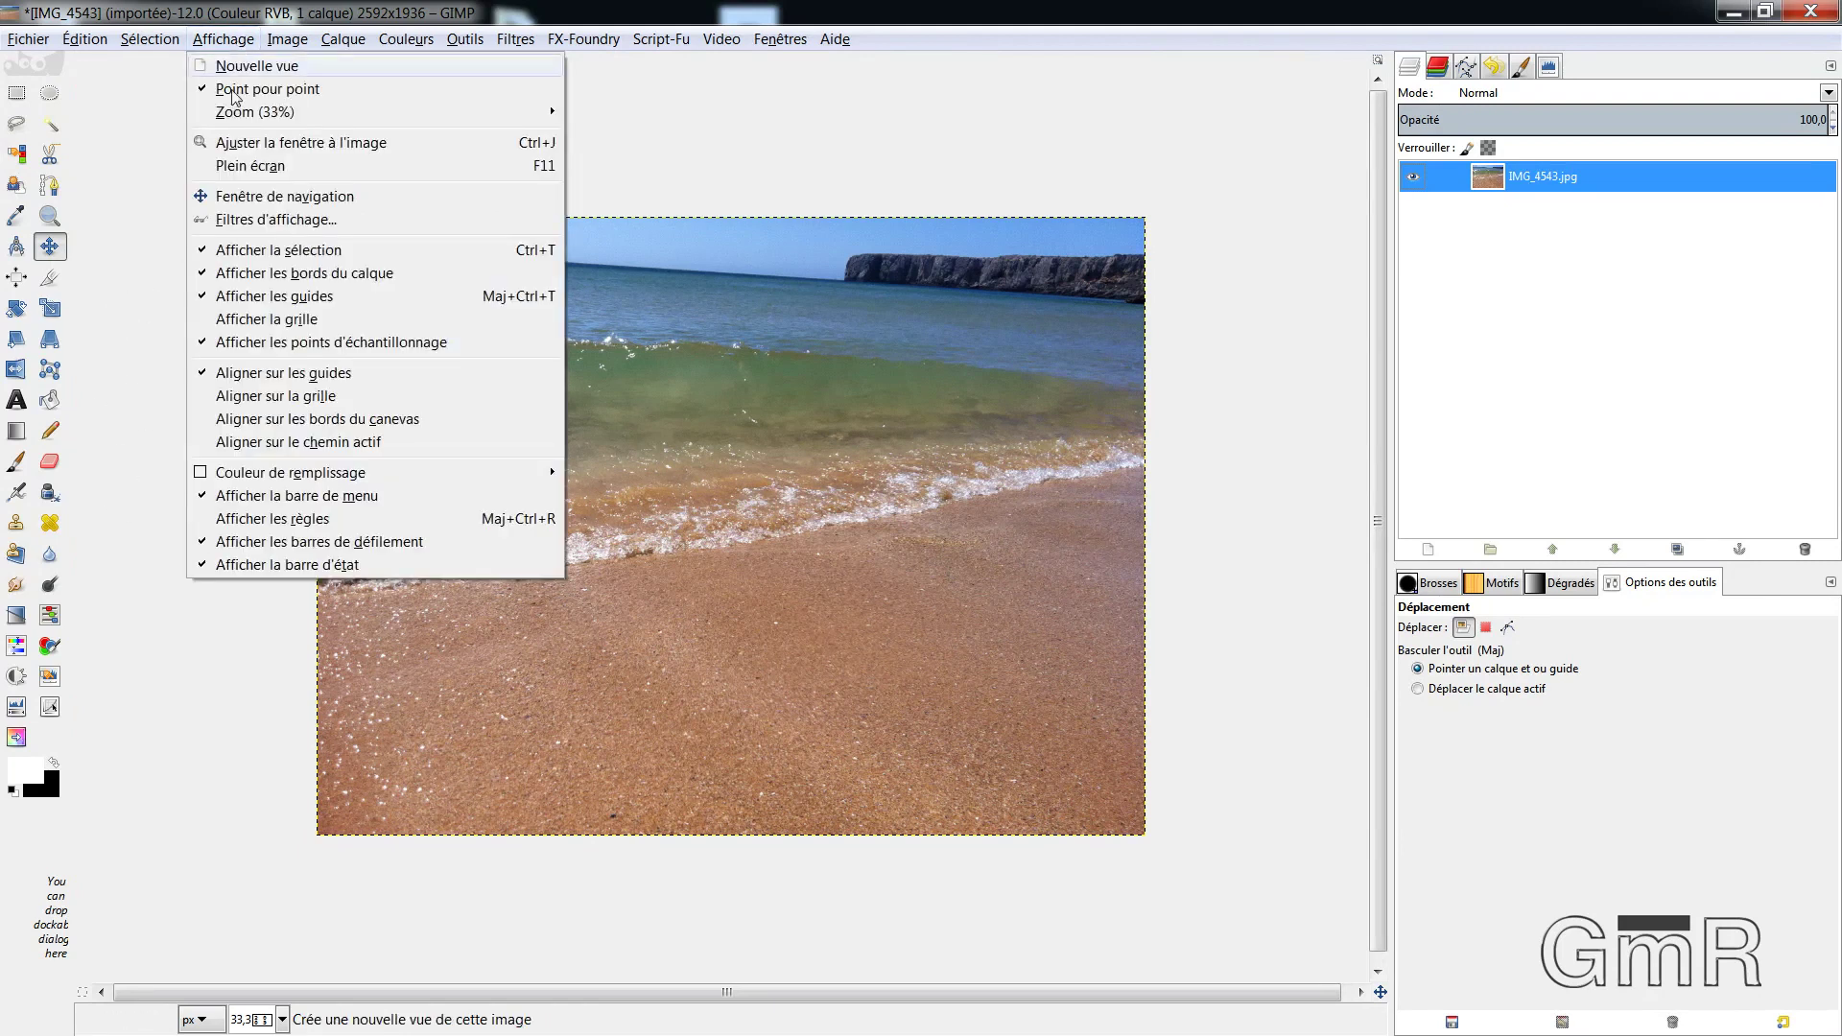
click(233, 520)
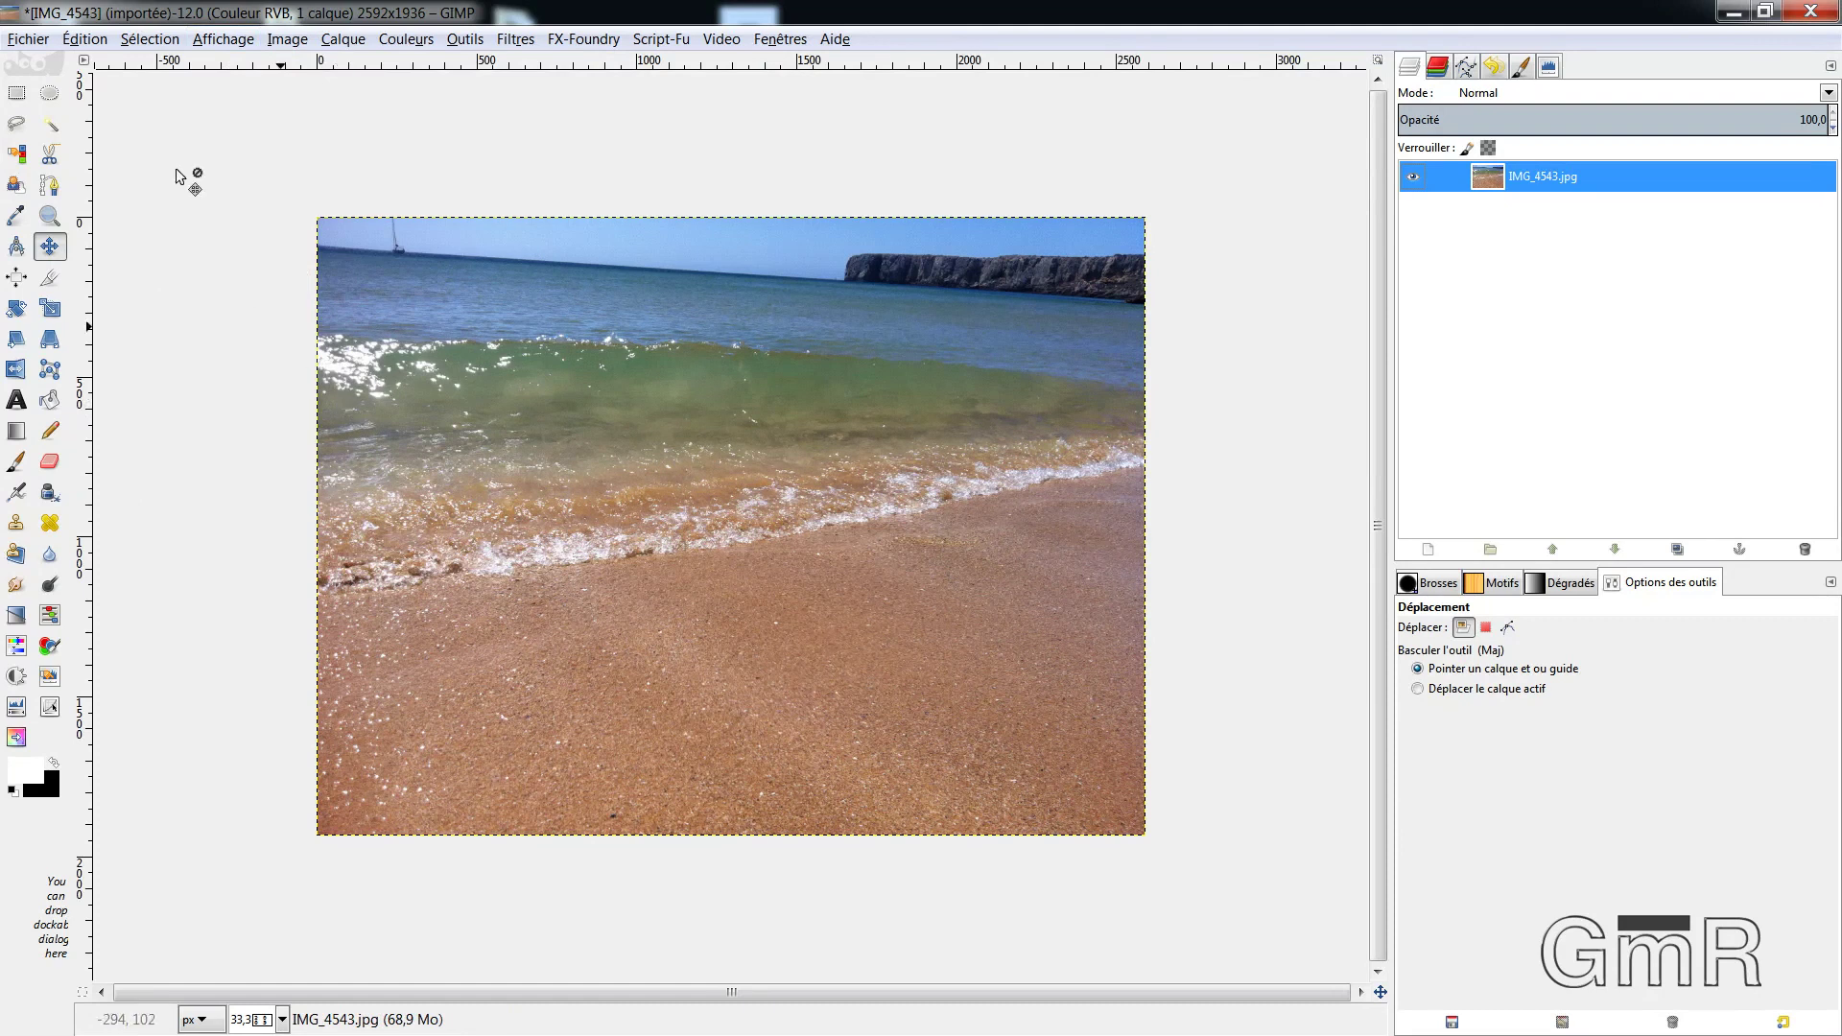
click(85, 40)
Open the keyboard shortcut editor from Preferences > Interface and expand the Edit commands
click(136, 508)
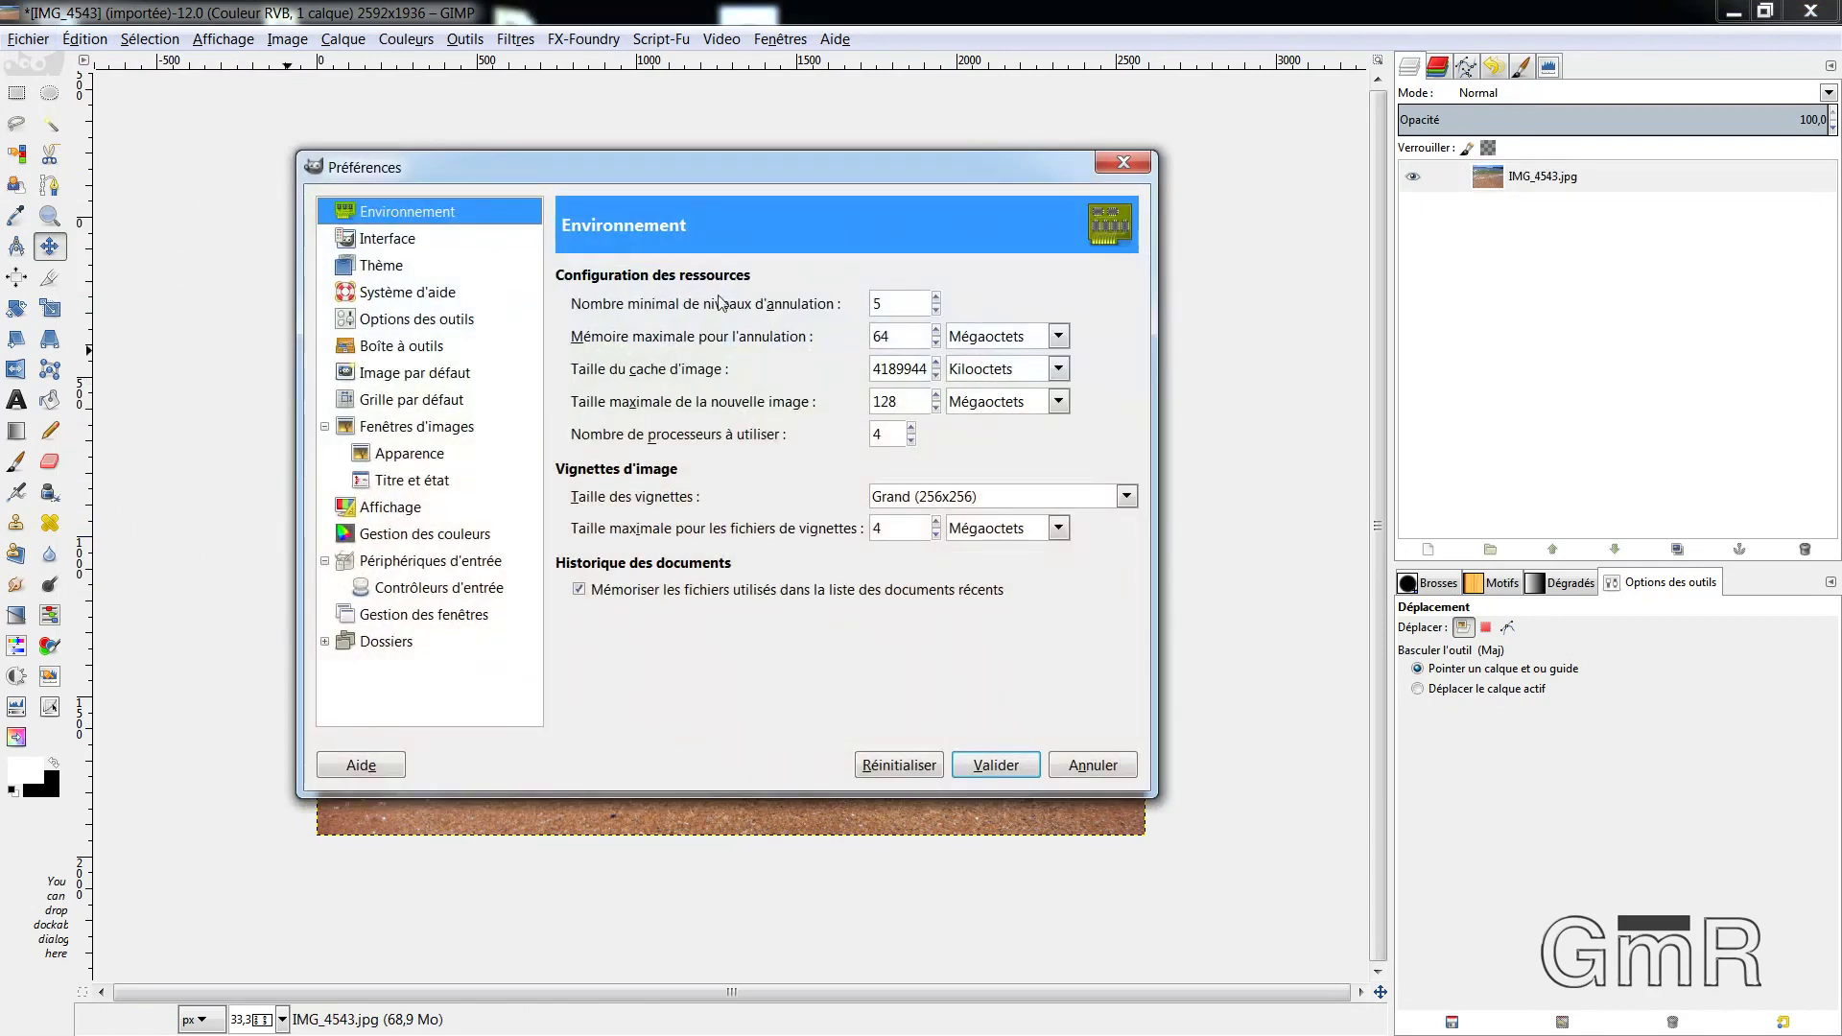
click(379, 248)
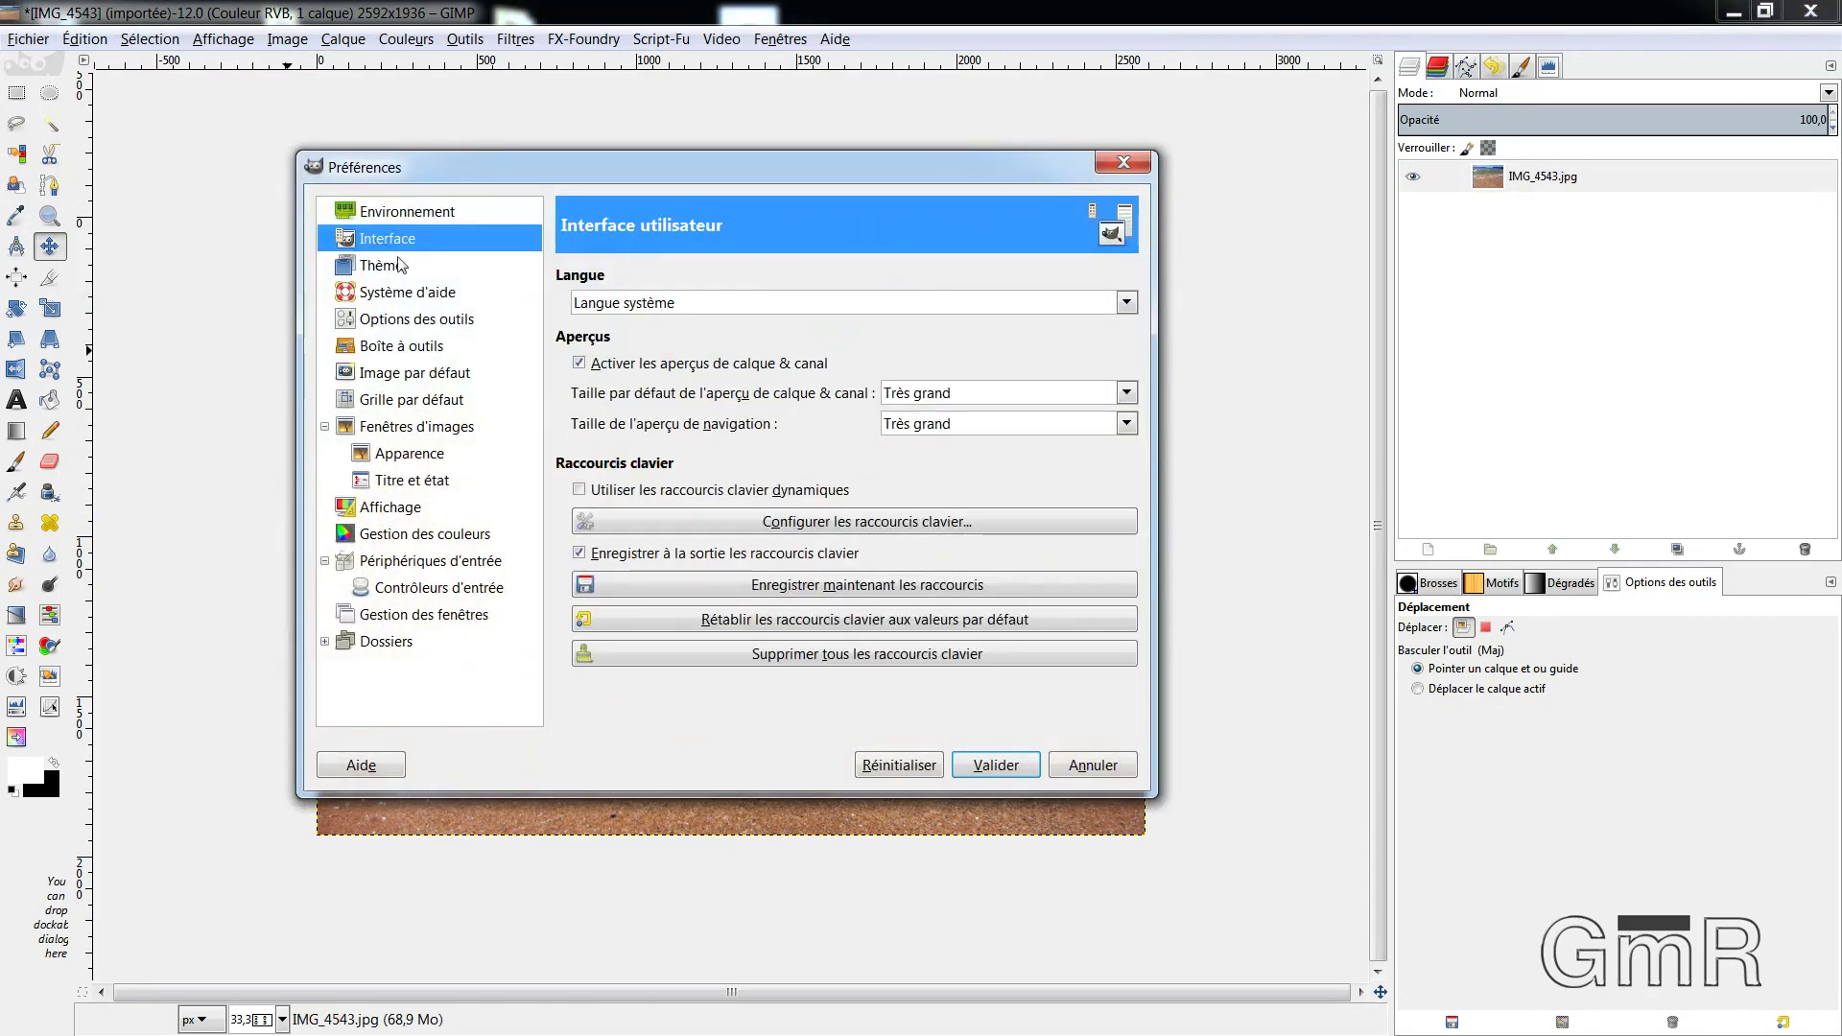
click(873, 523)
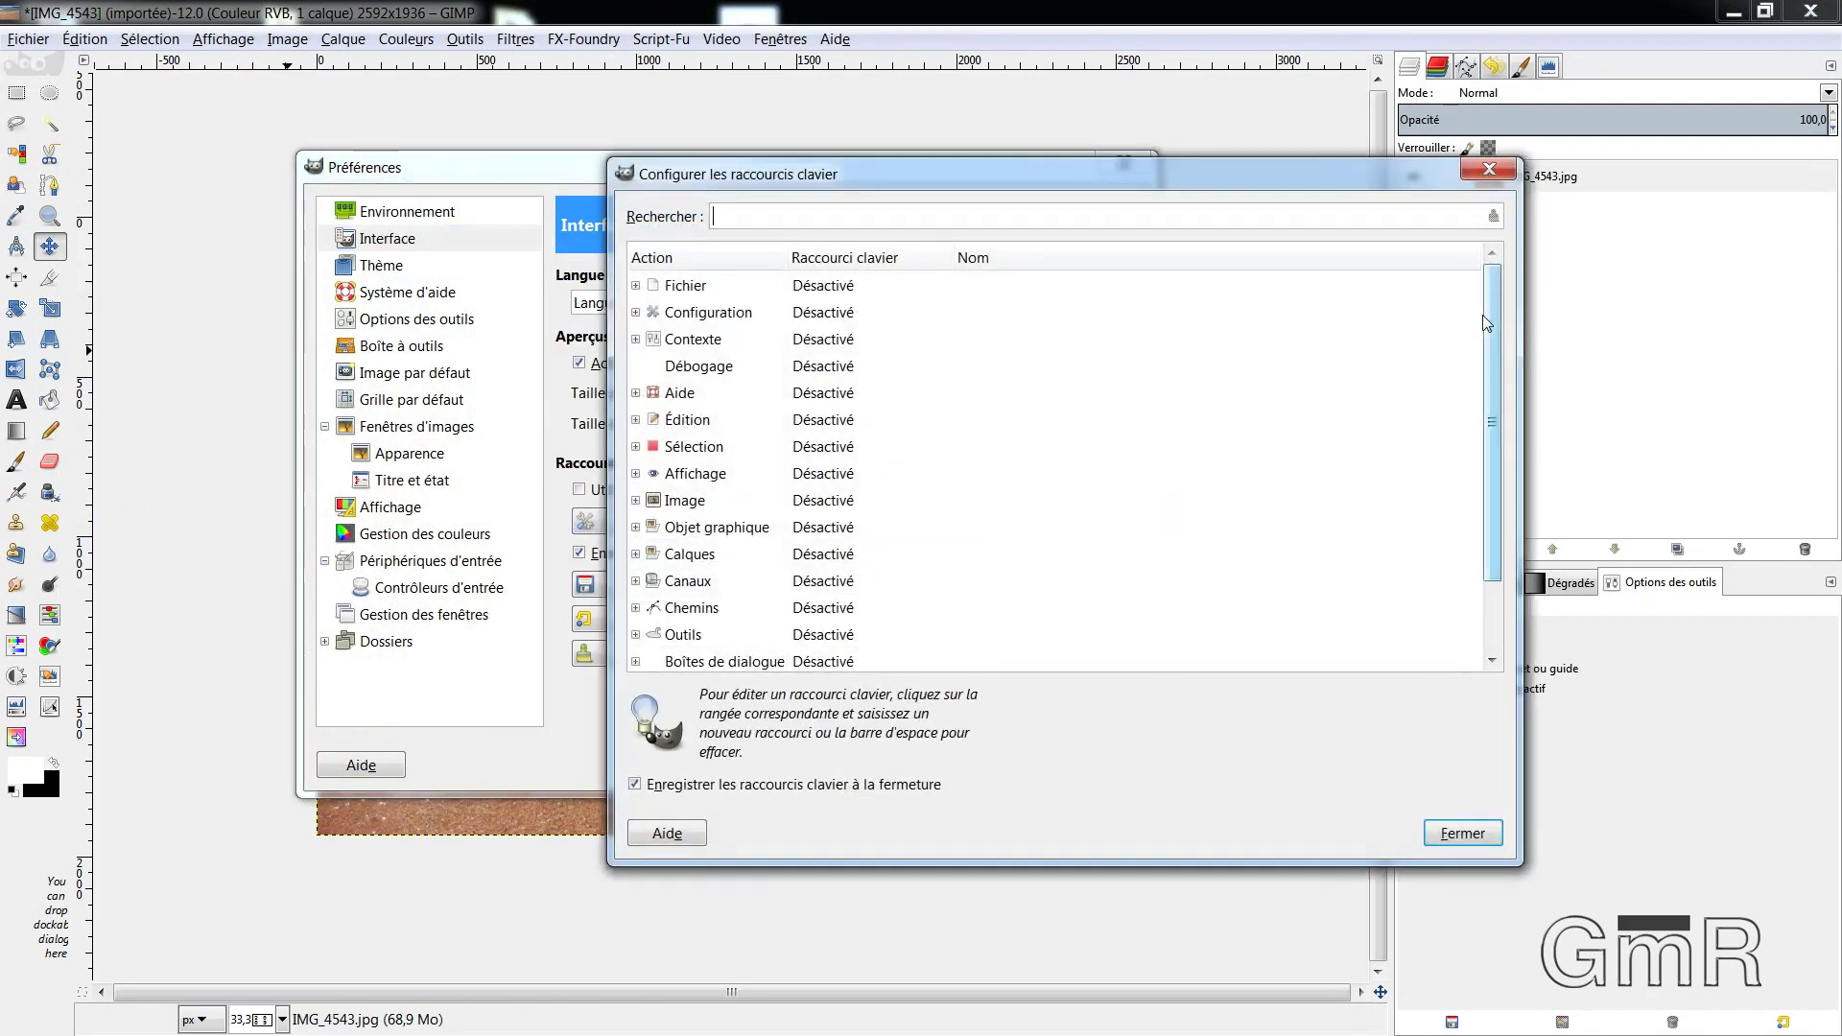
drag(1494, 329, 1494, 396)
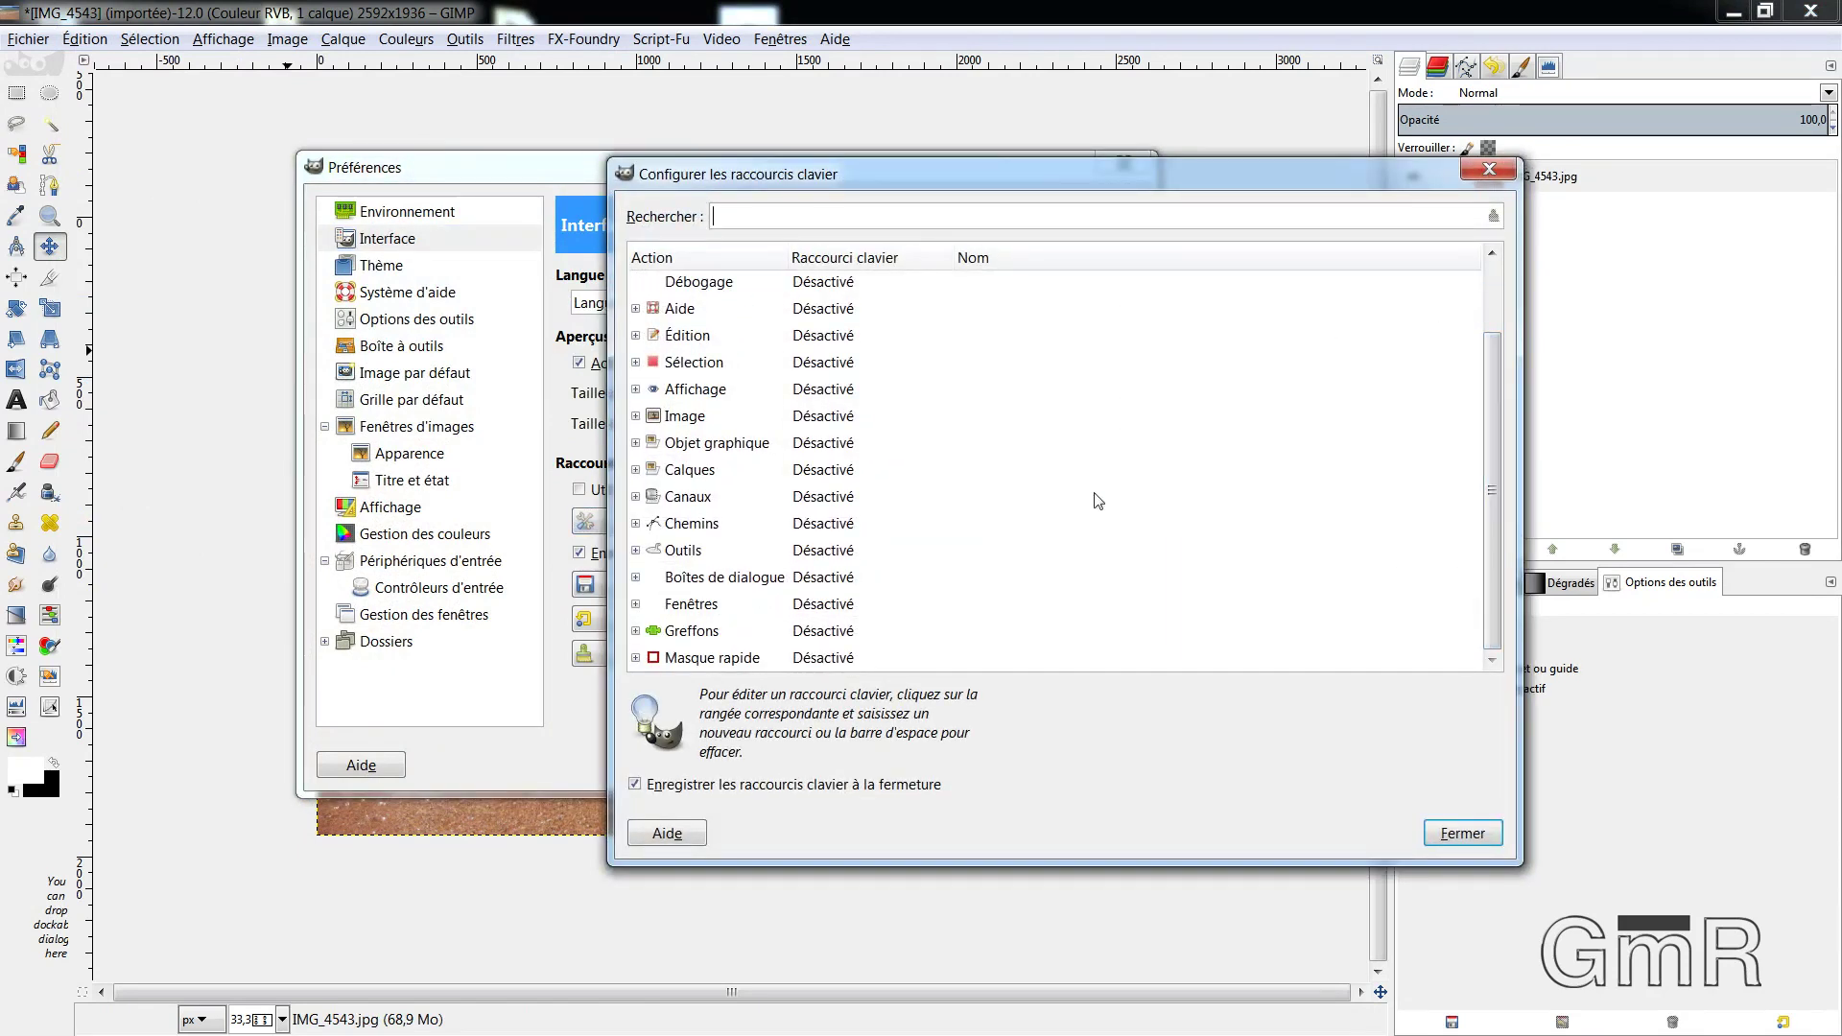
scroll(743, 439, up, 2)
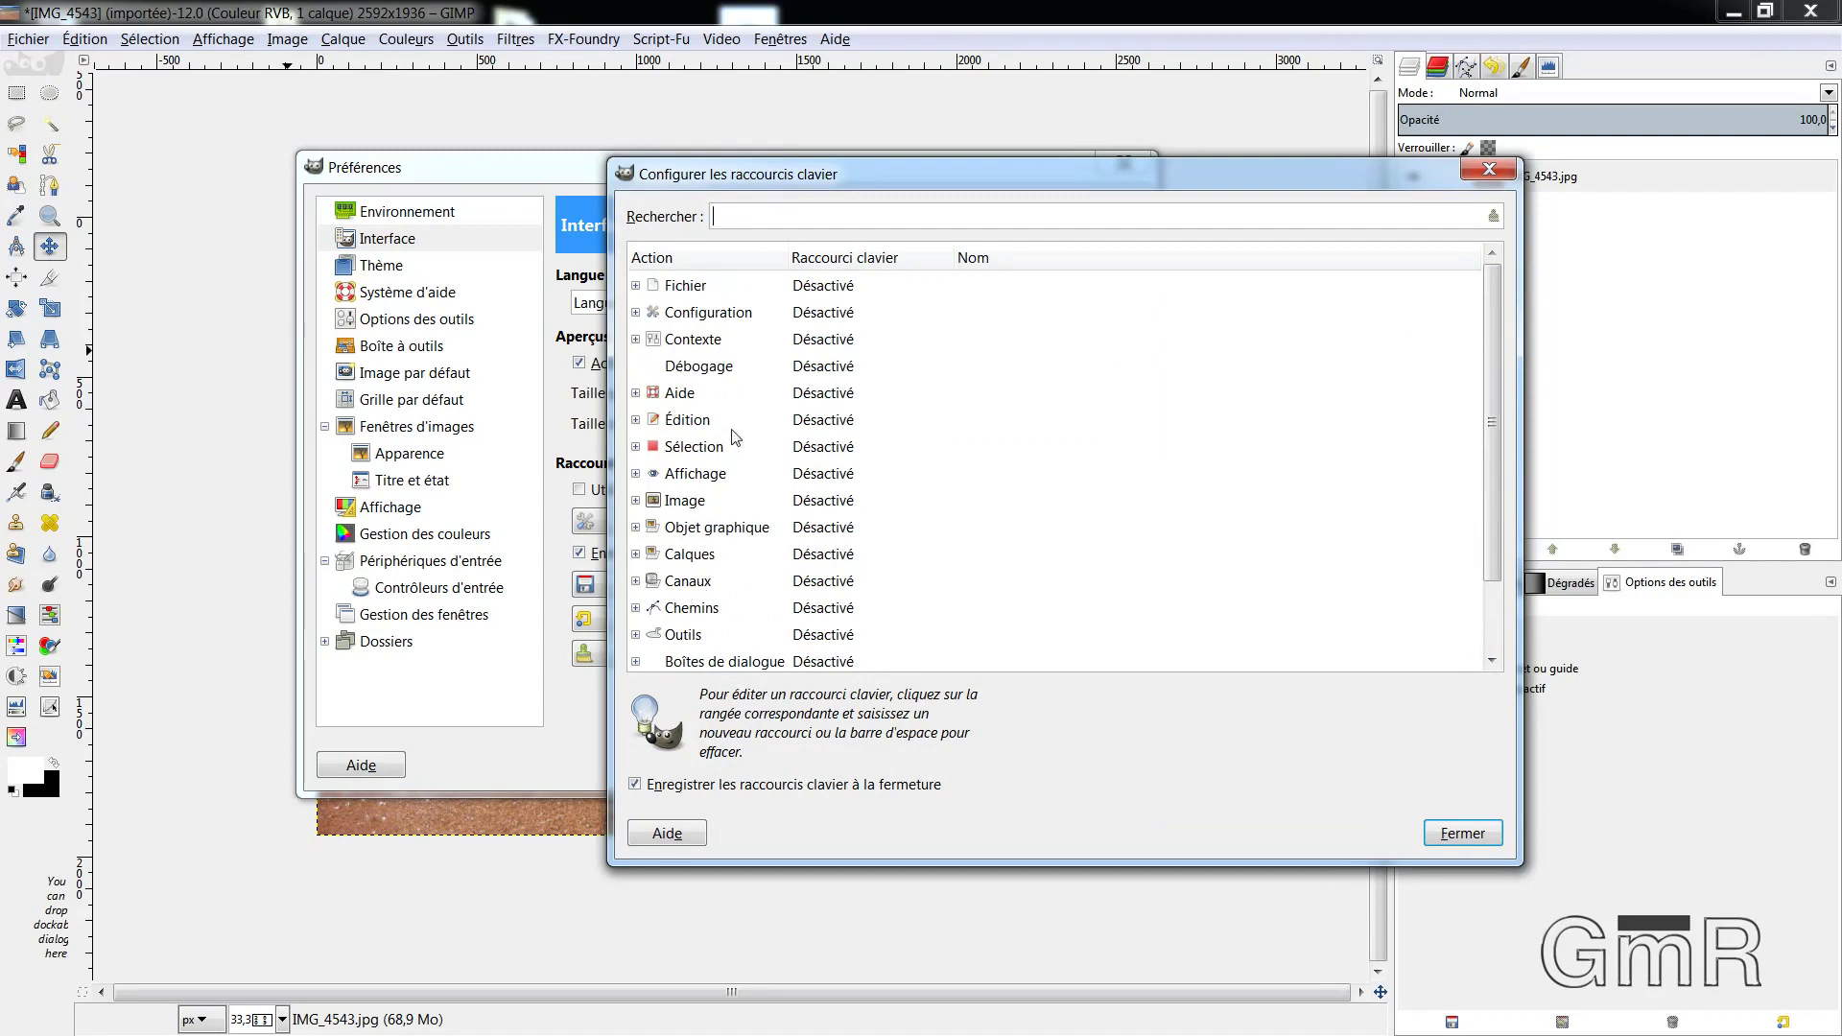
click(635, 420)
Assign the W key to Paste as New Layer and confirm the preferences
scroll(772, 465, down, 5)
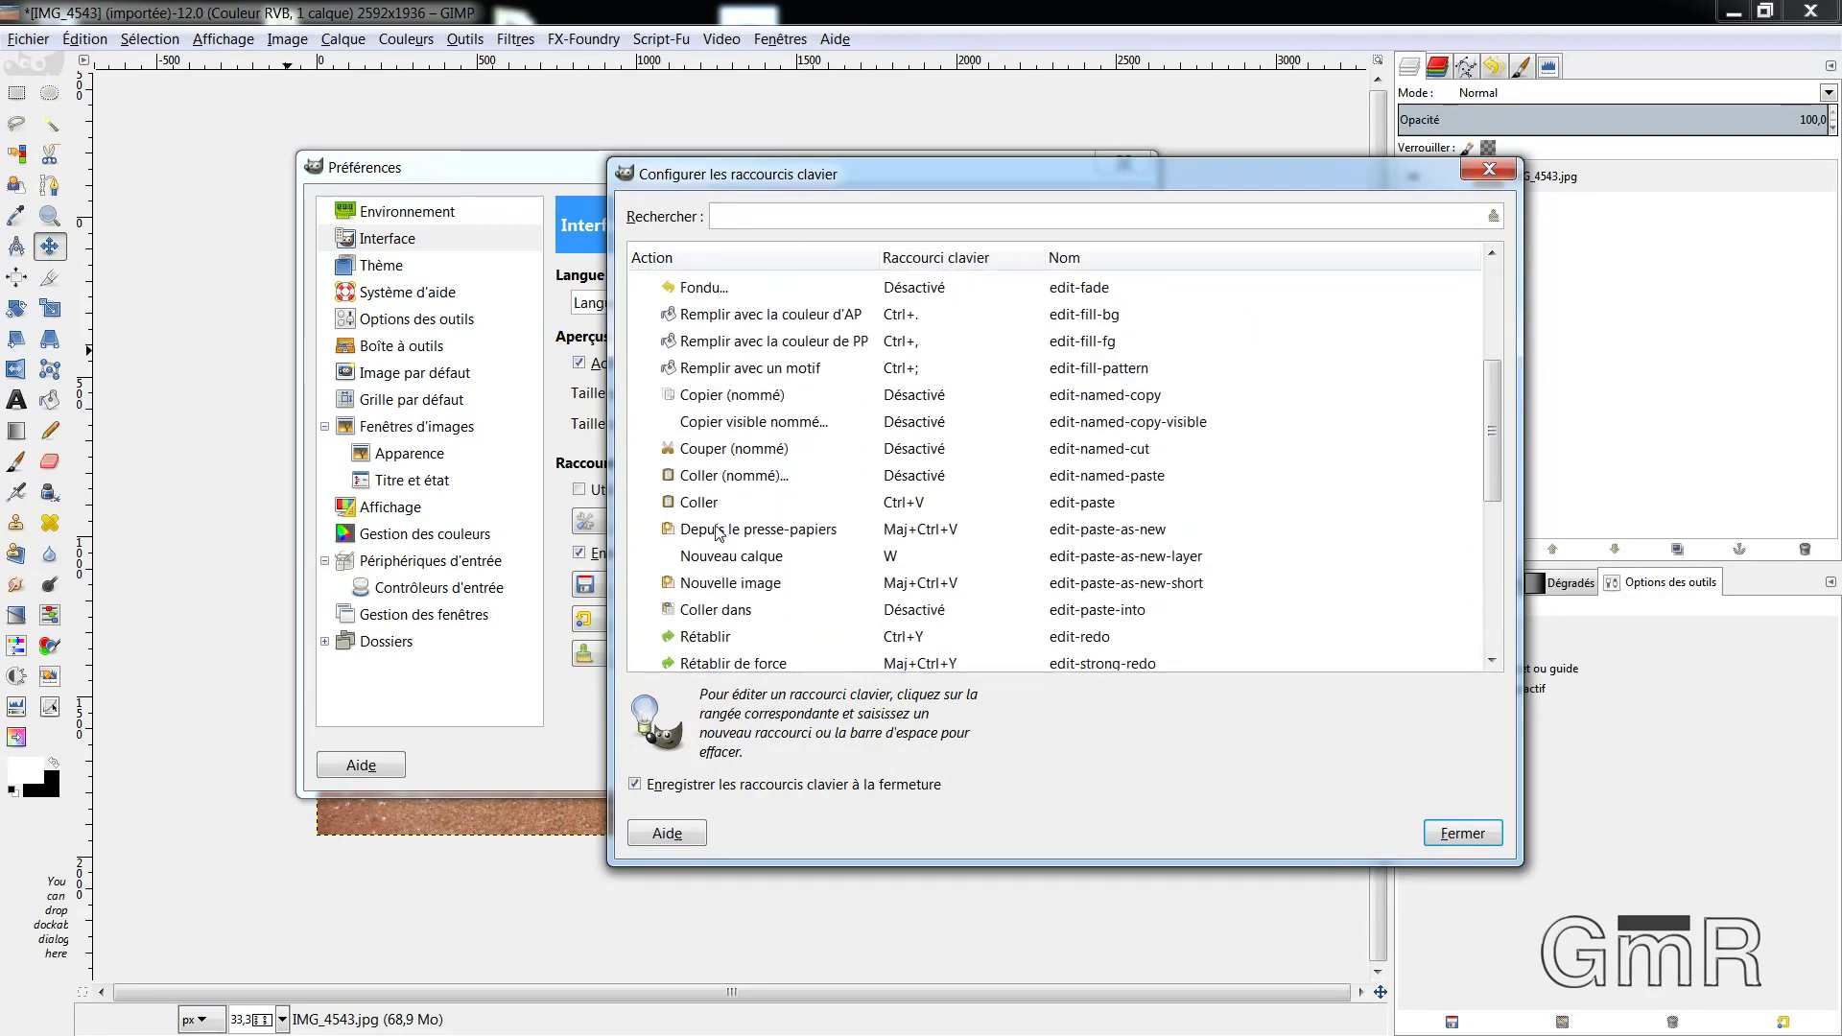
click(762, 562)
click(916, 566)
key(w)
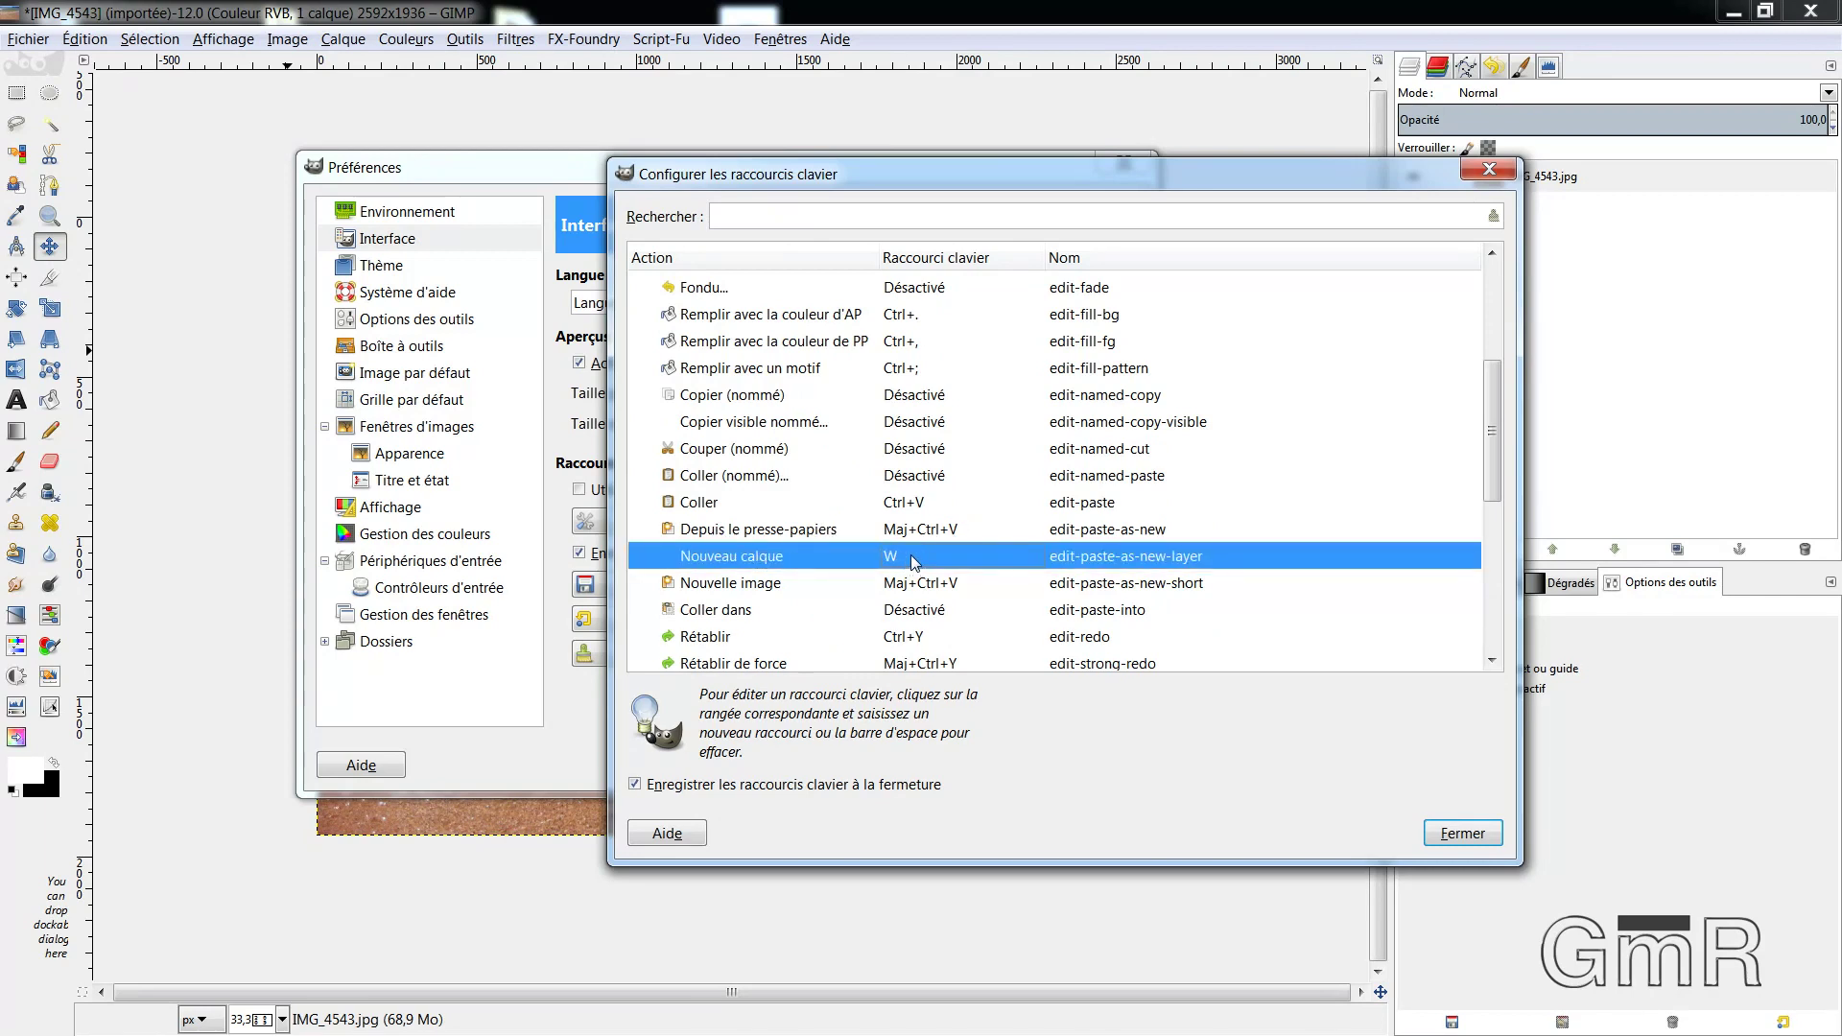
text(w)
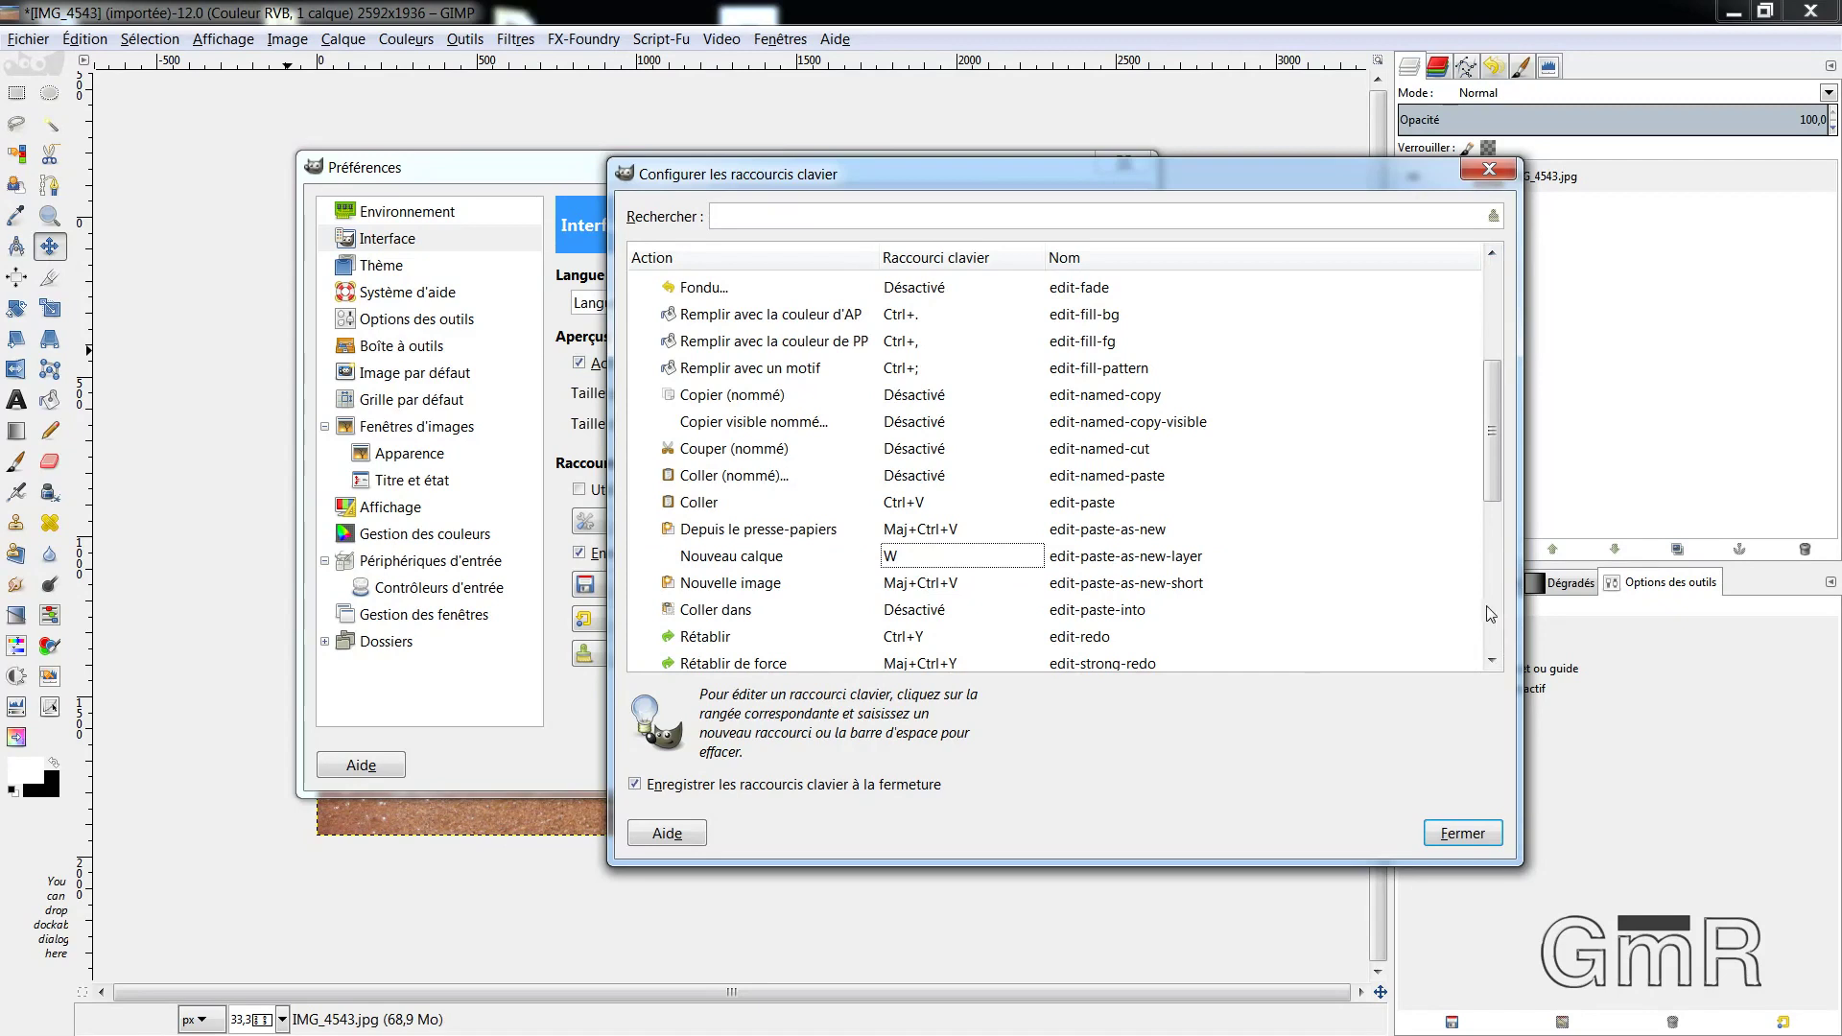
click(1463, 834)
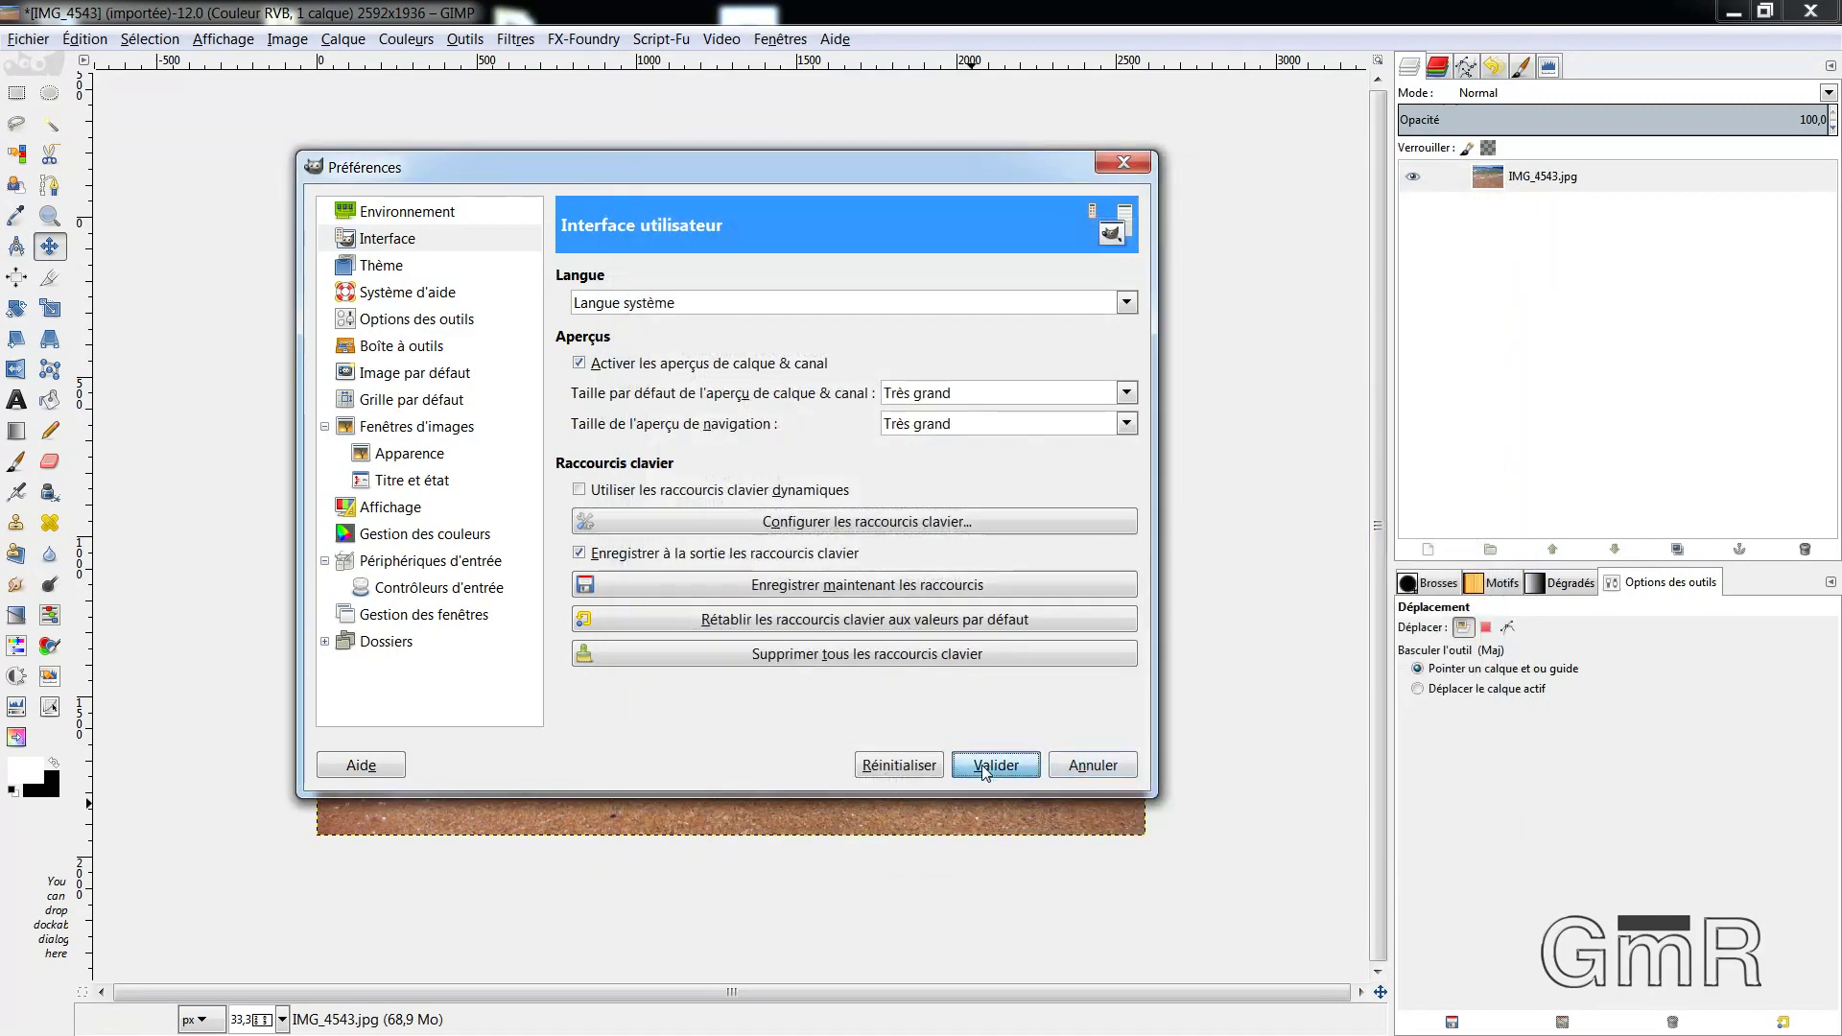
click(995, 764)
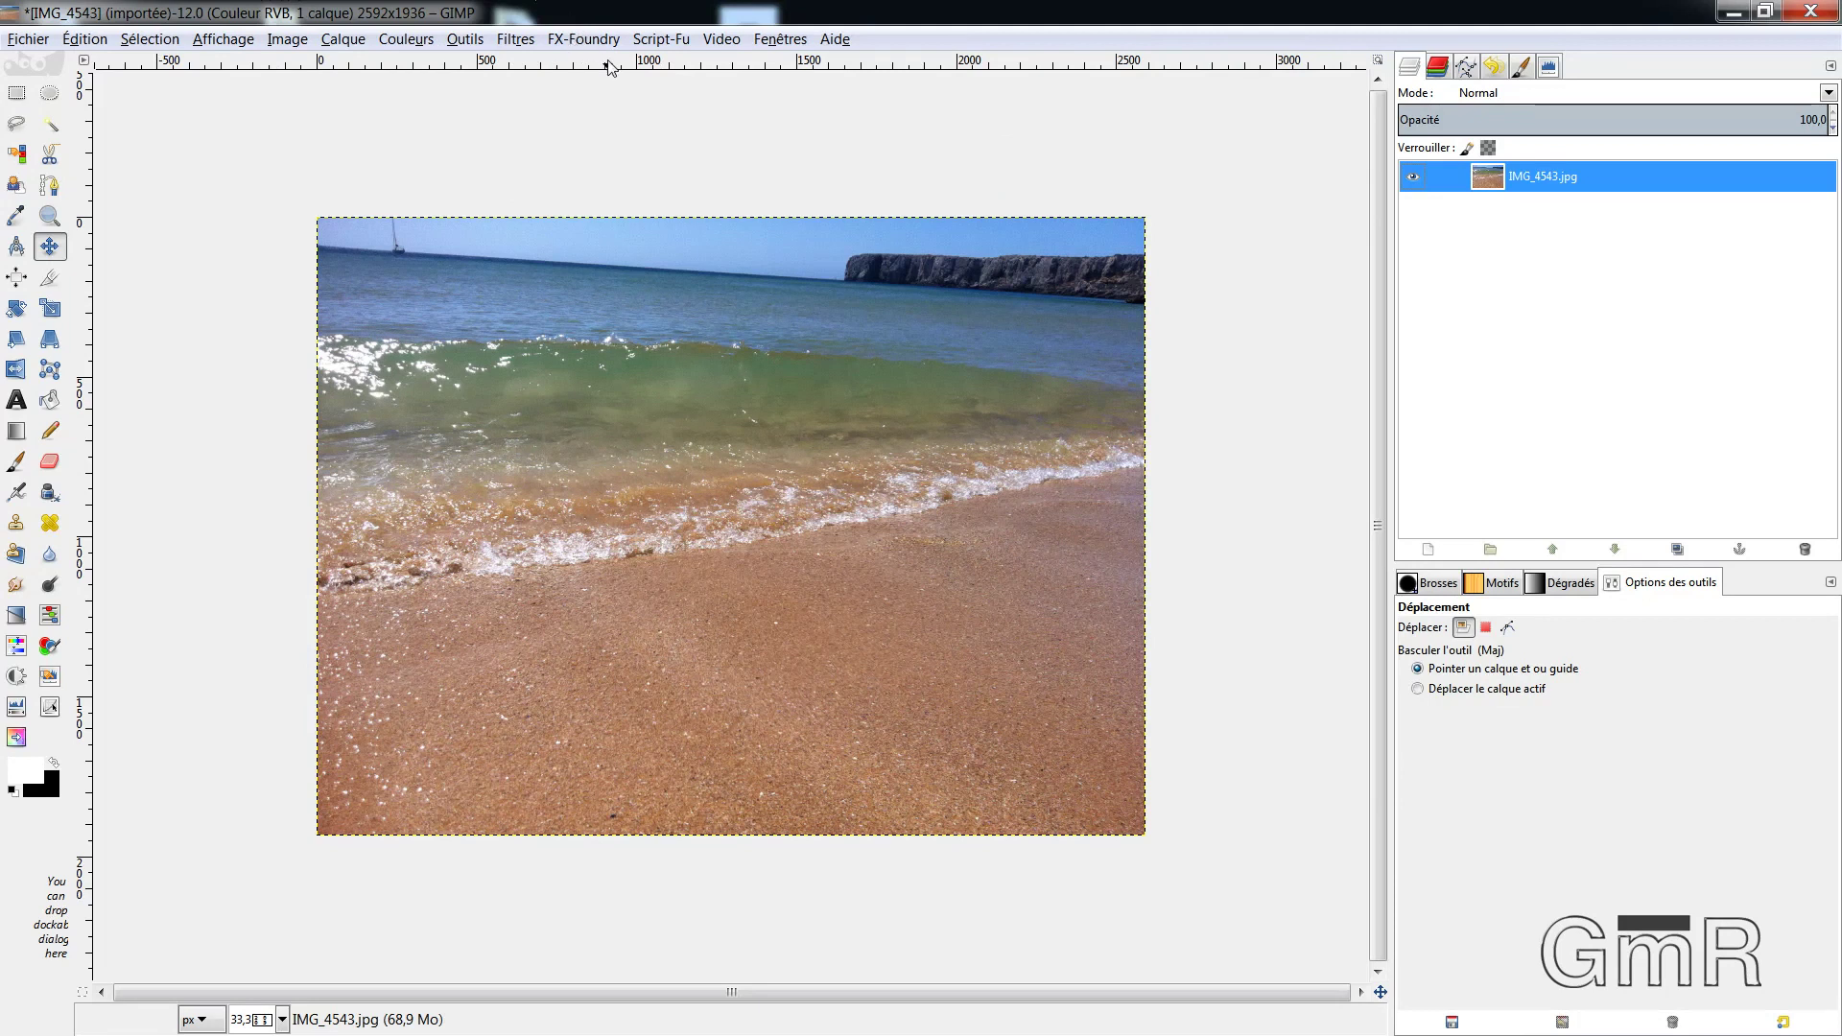
Place a horizontal guide along the horizon and a vertical guide just inside the right edge
drag(607, 65, 610, 128)
drag(616, 208, 624, 273)
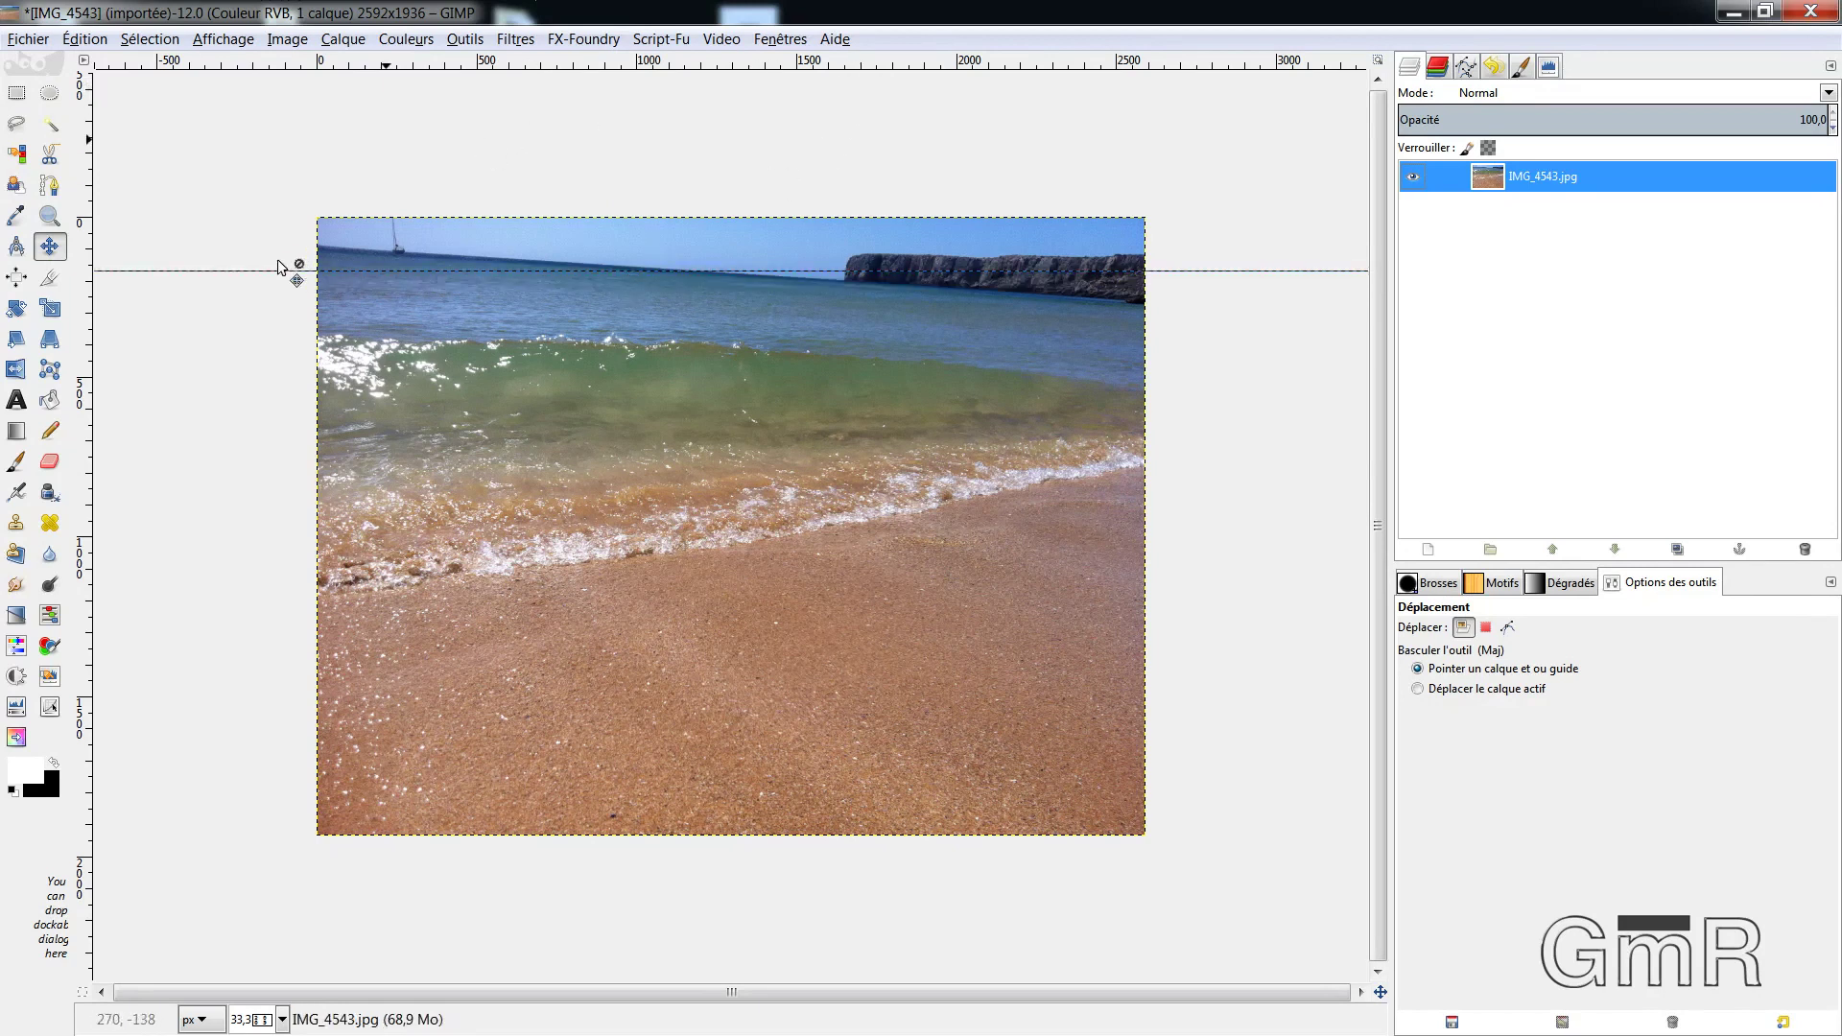
drag(86, 376, 334, 395)
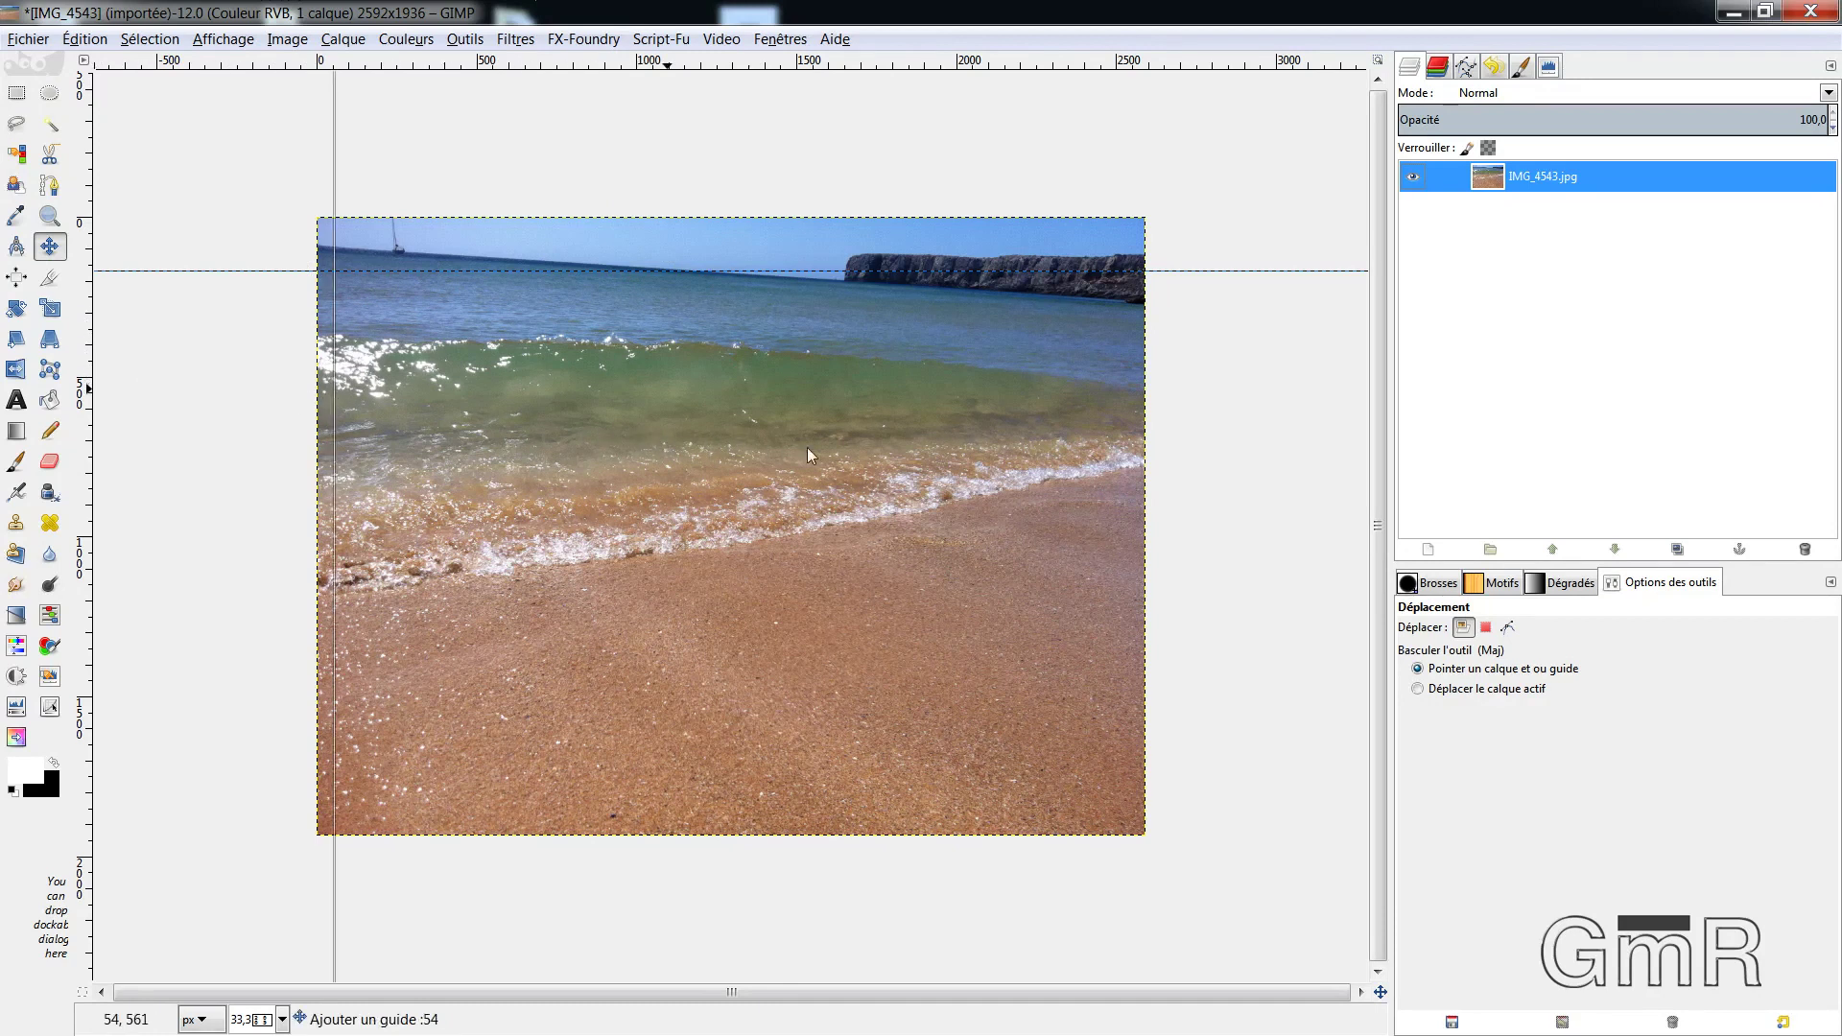
drag(1024, 470, 1088, 489)
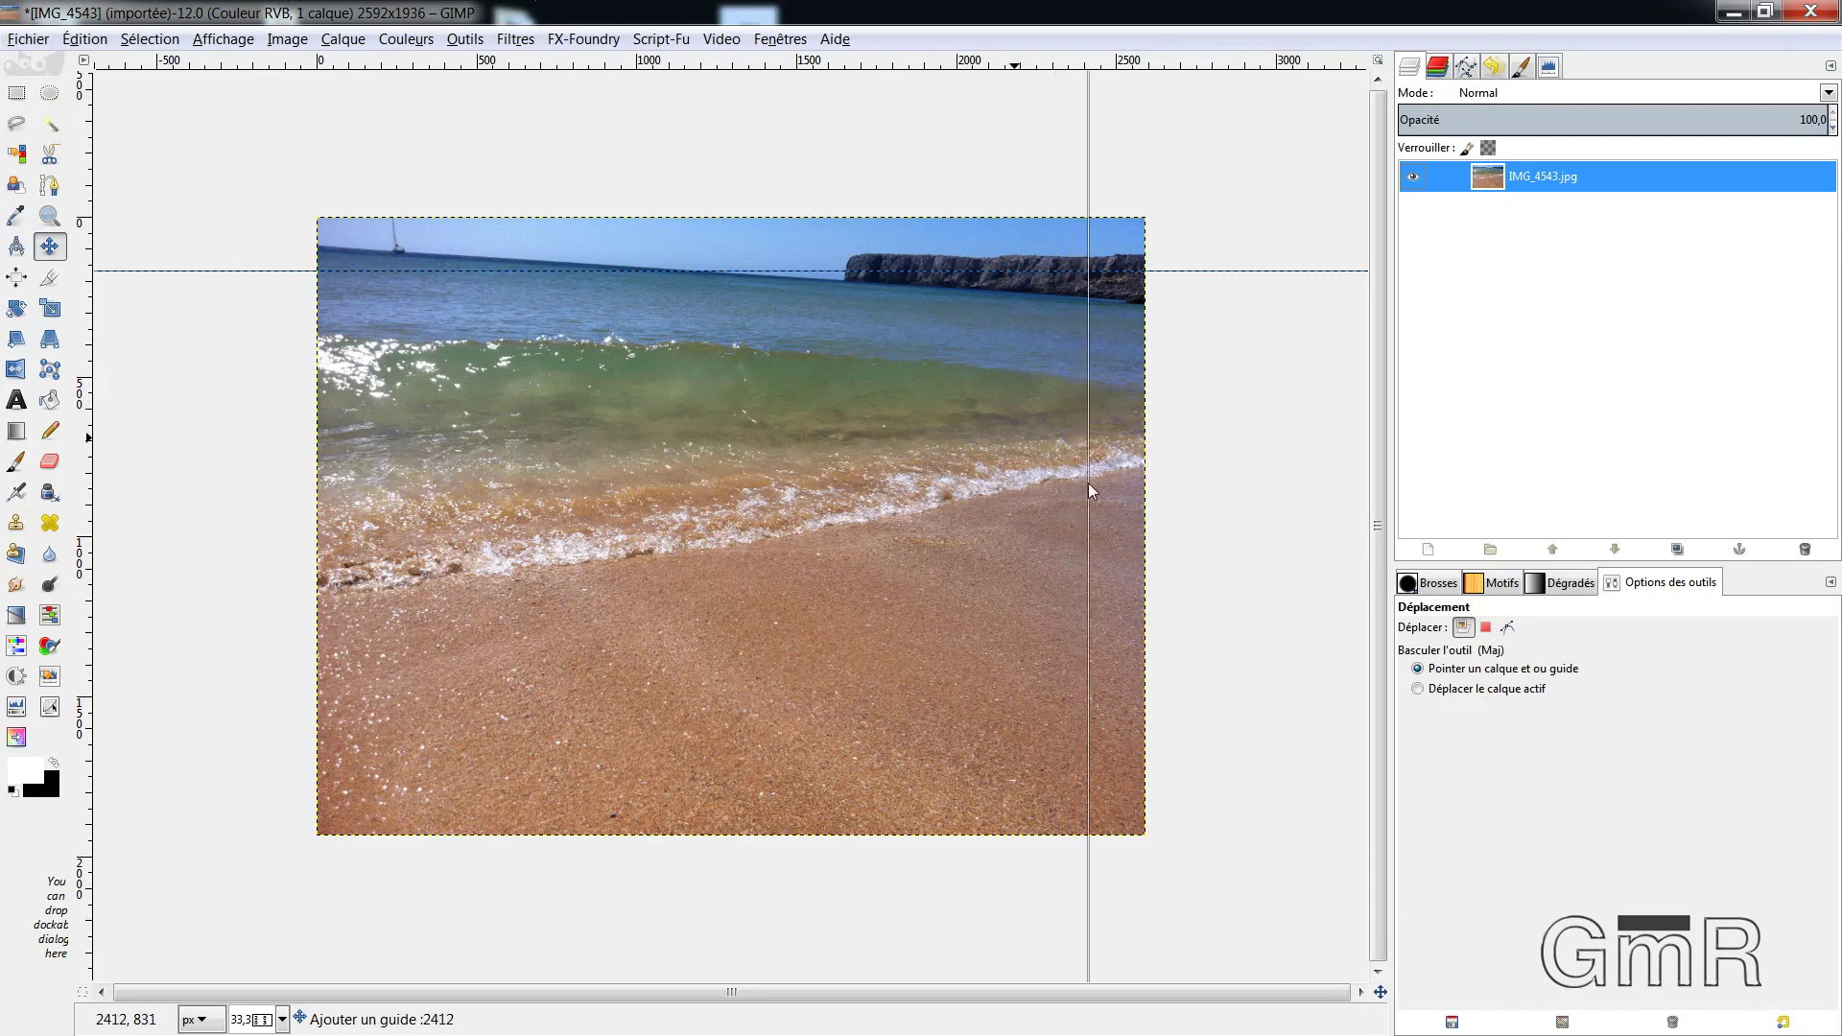
drag(1088, 481, 1088, 481)
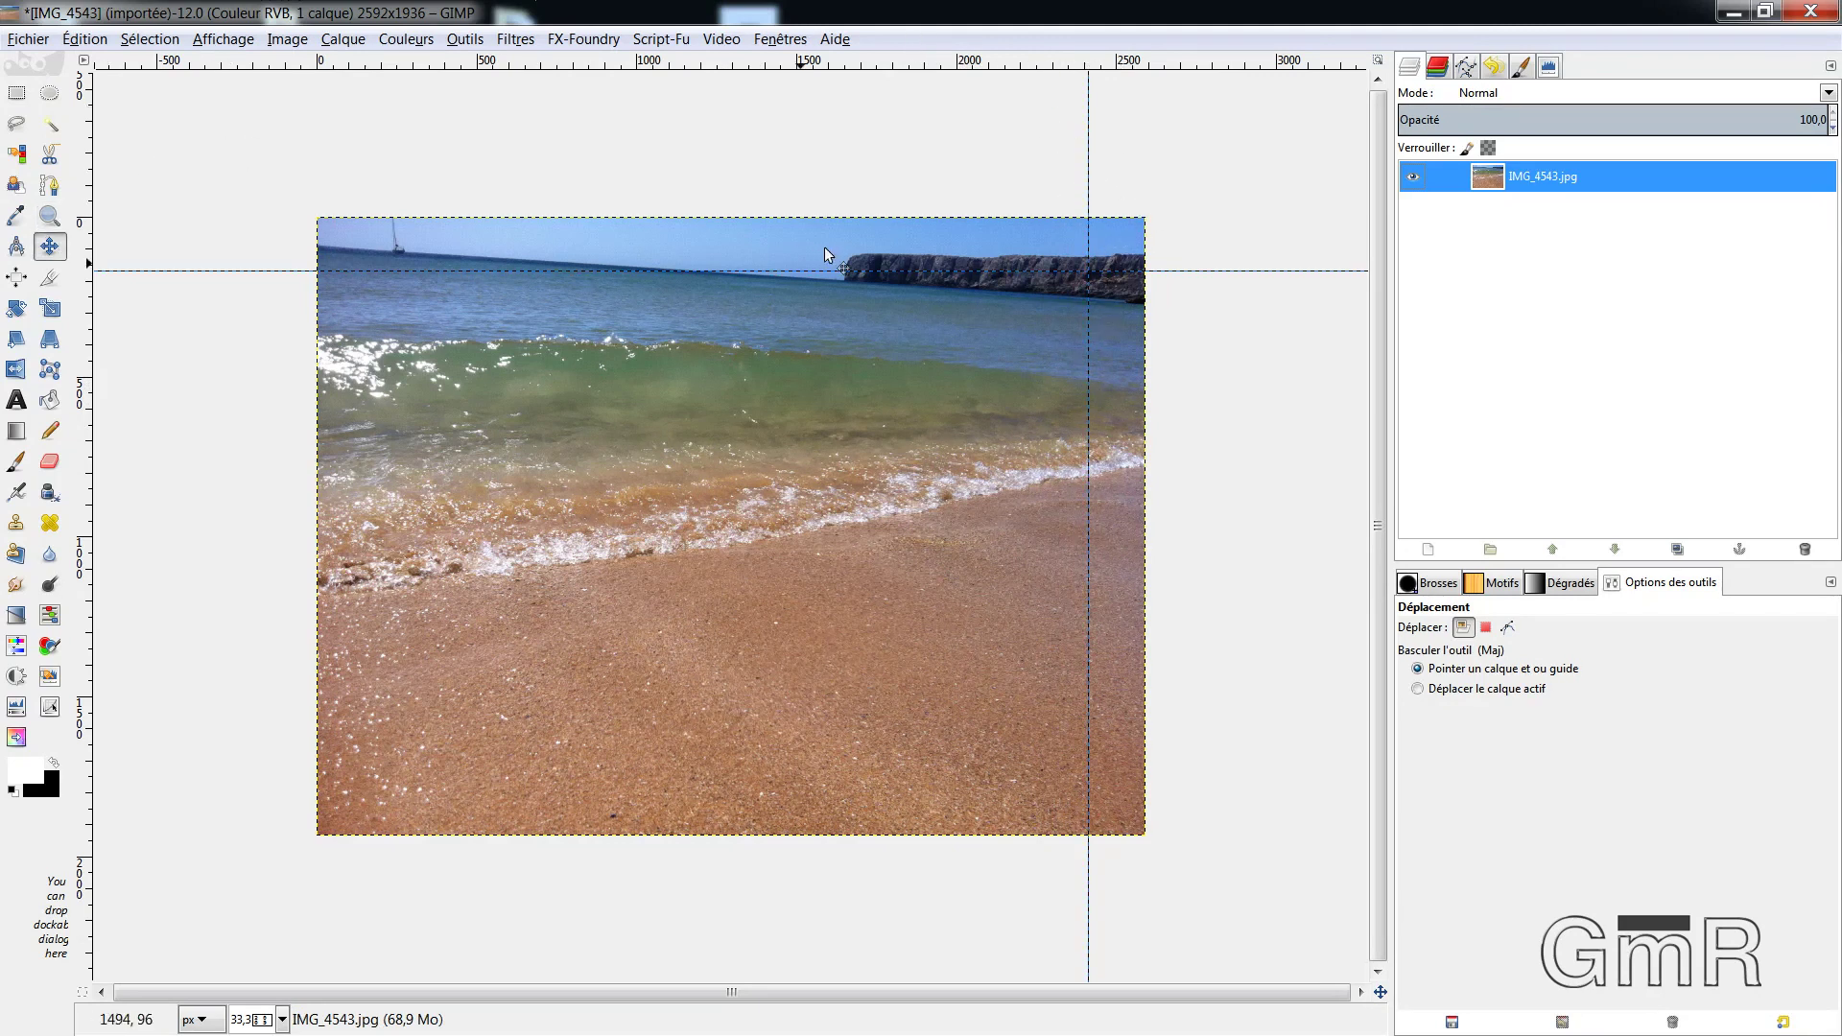
click(50, 249)
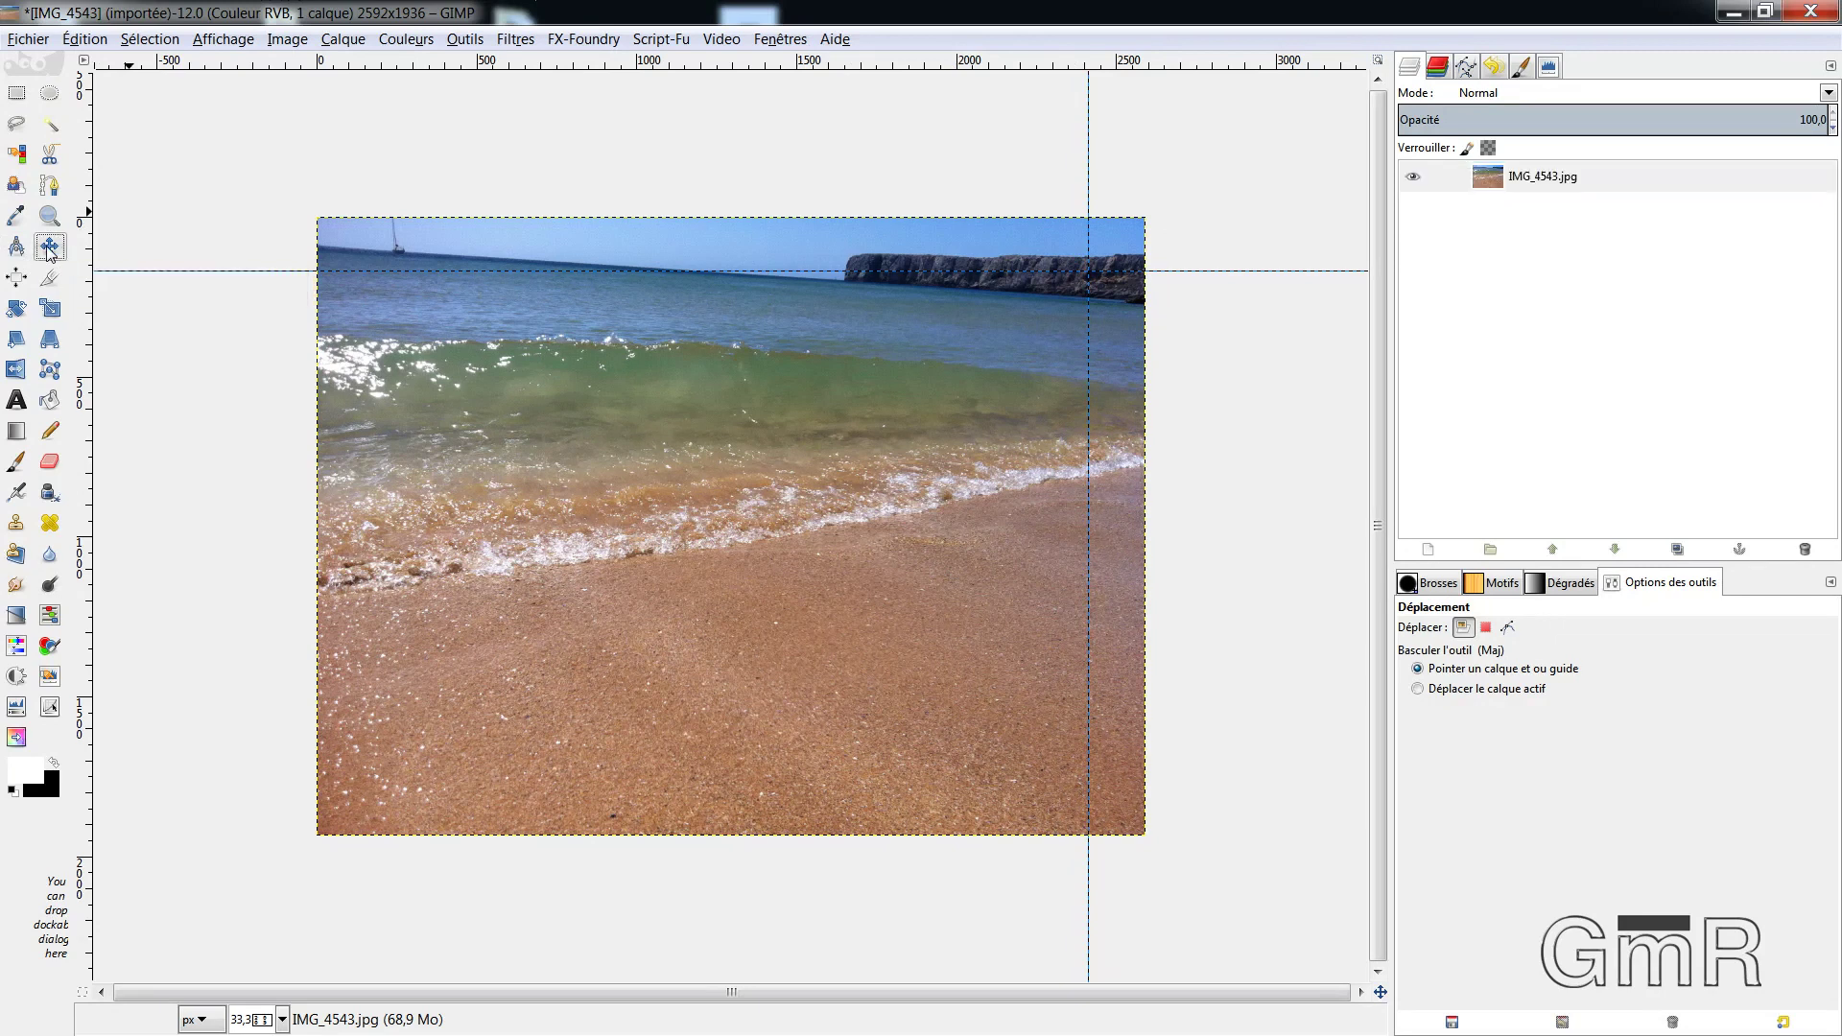
drag(1088, 147, 1095, 156)
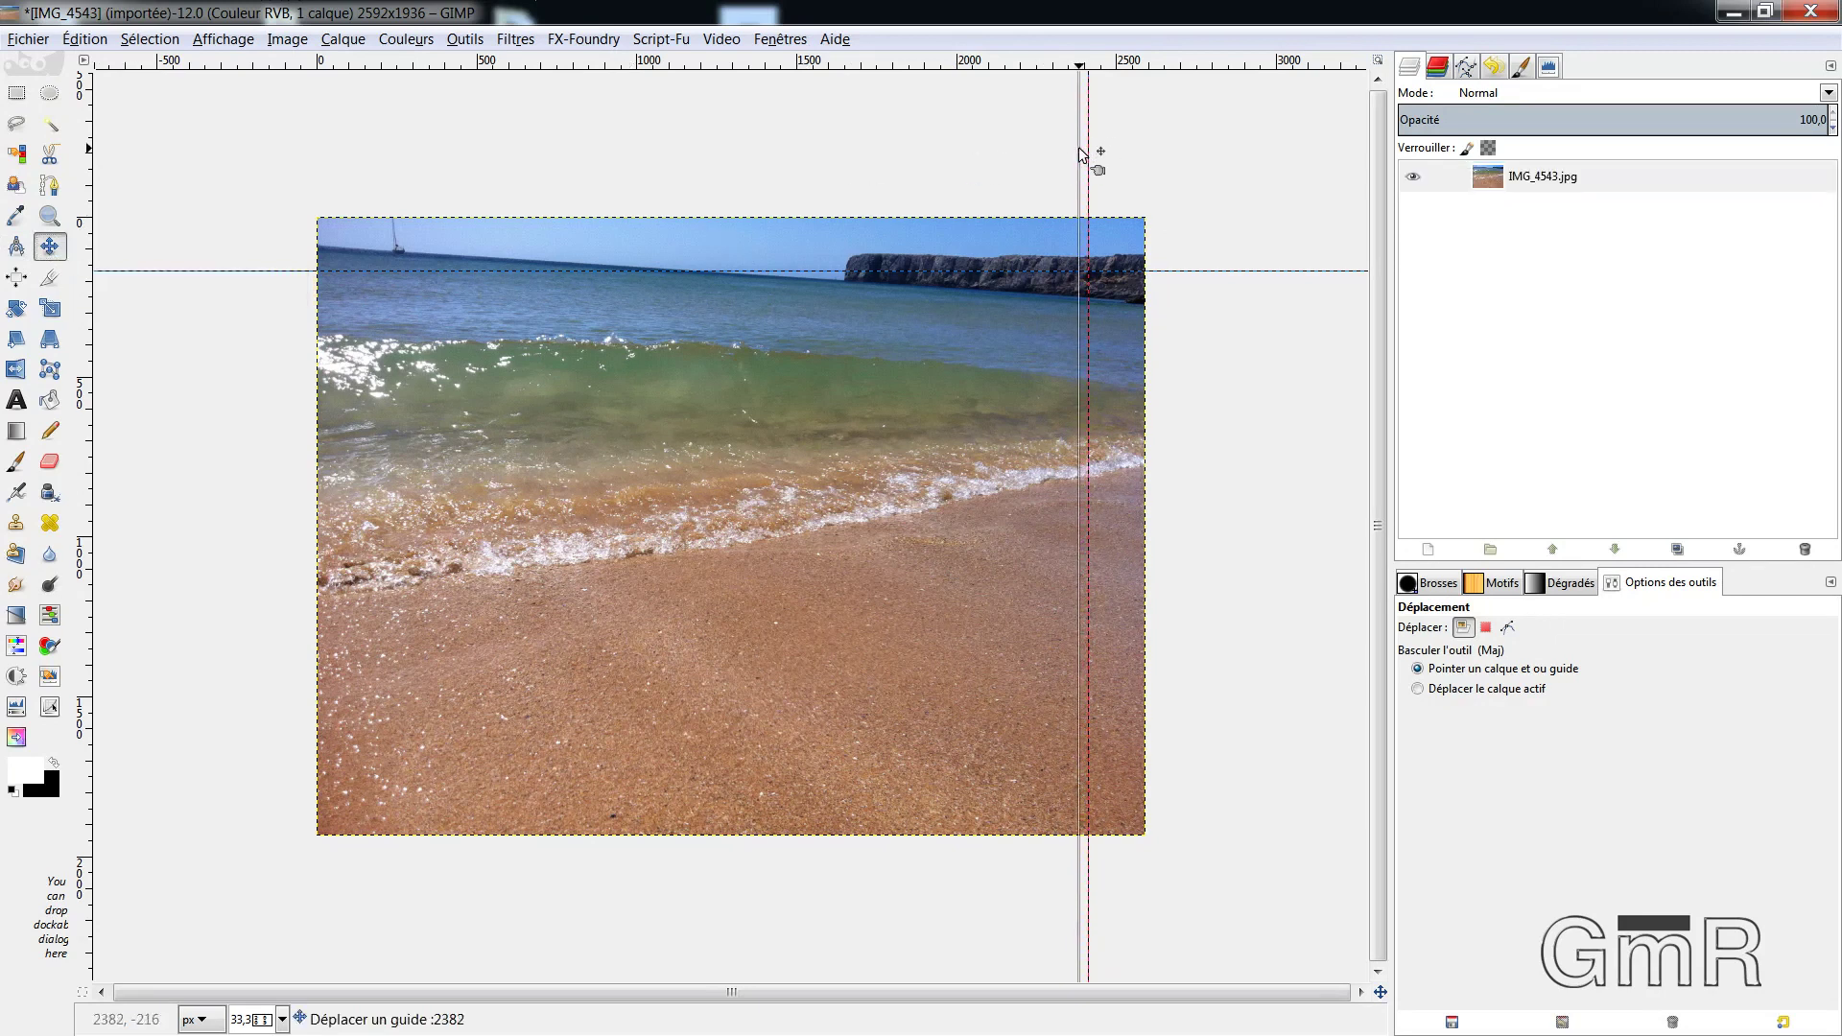
drag(1094, 157, 1086, 155)
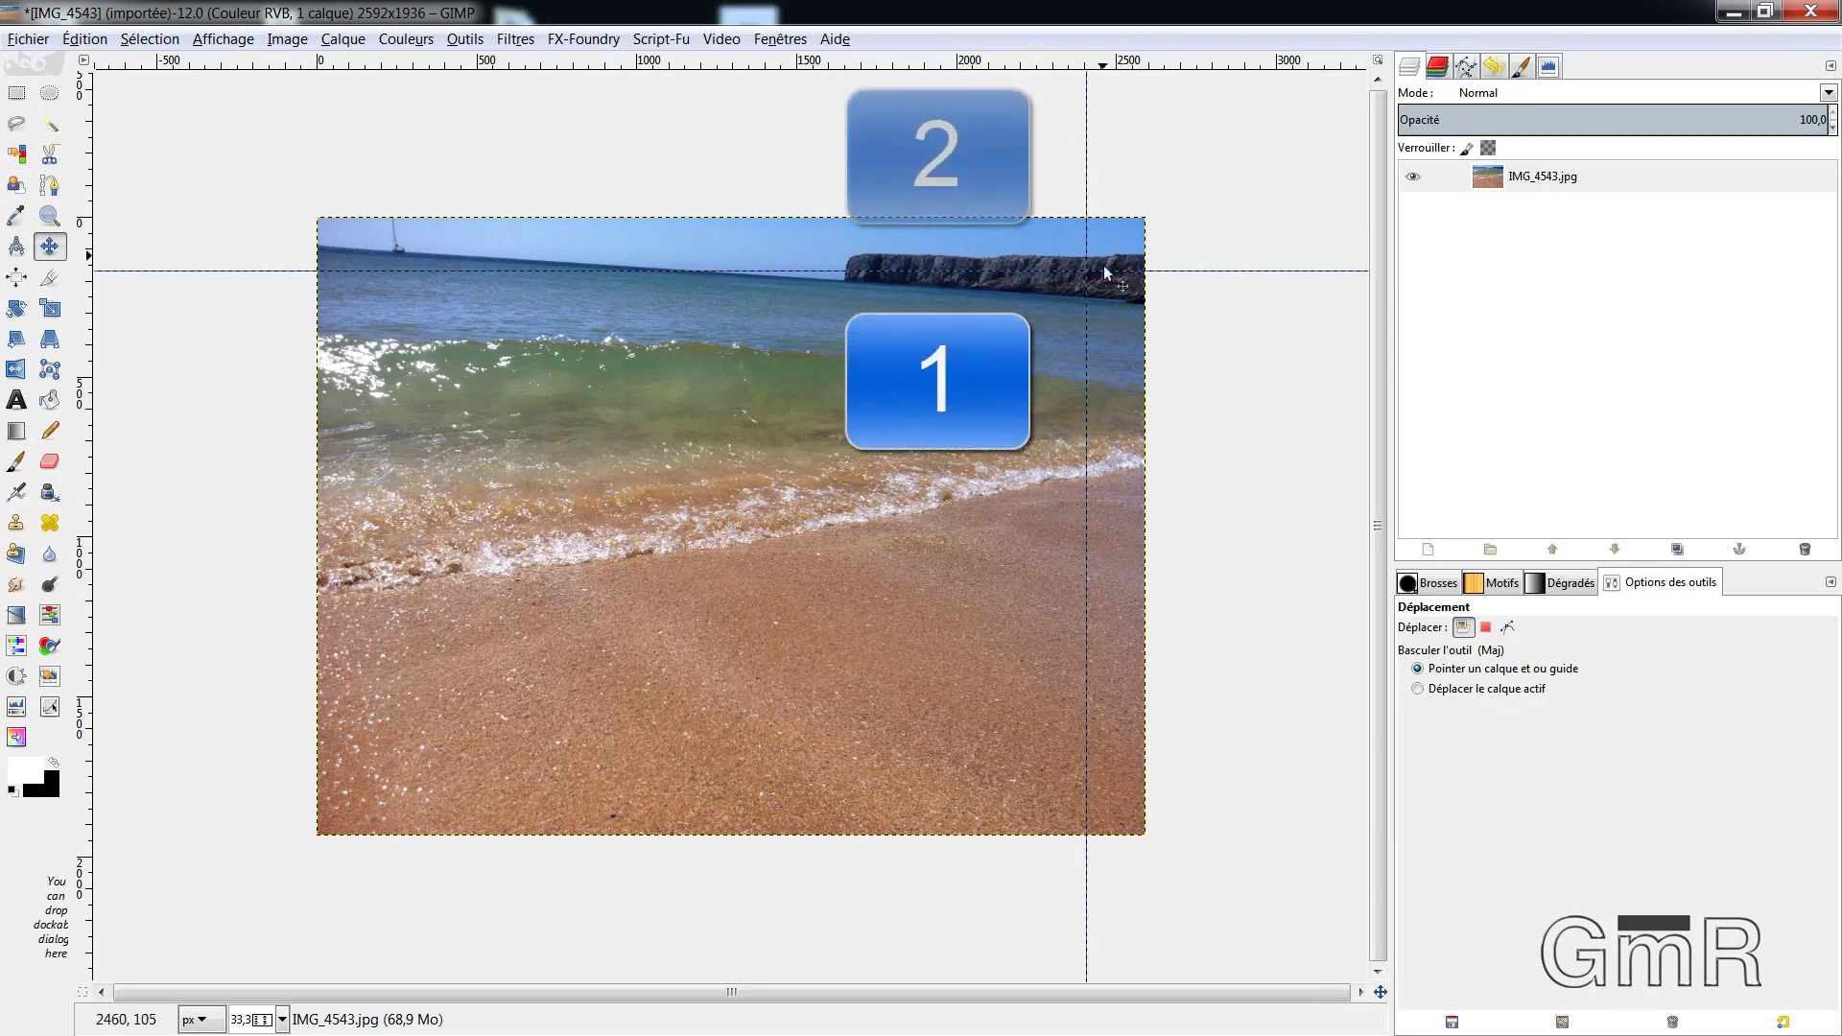
Slice the photo along the guides into separate images and inspect each piece
click(285, 43)
mouse_move(330, 112)
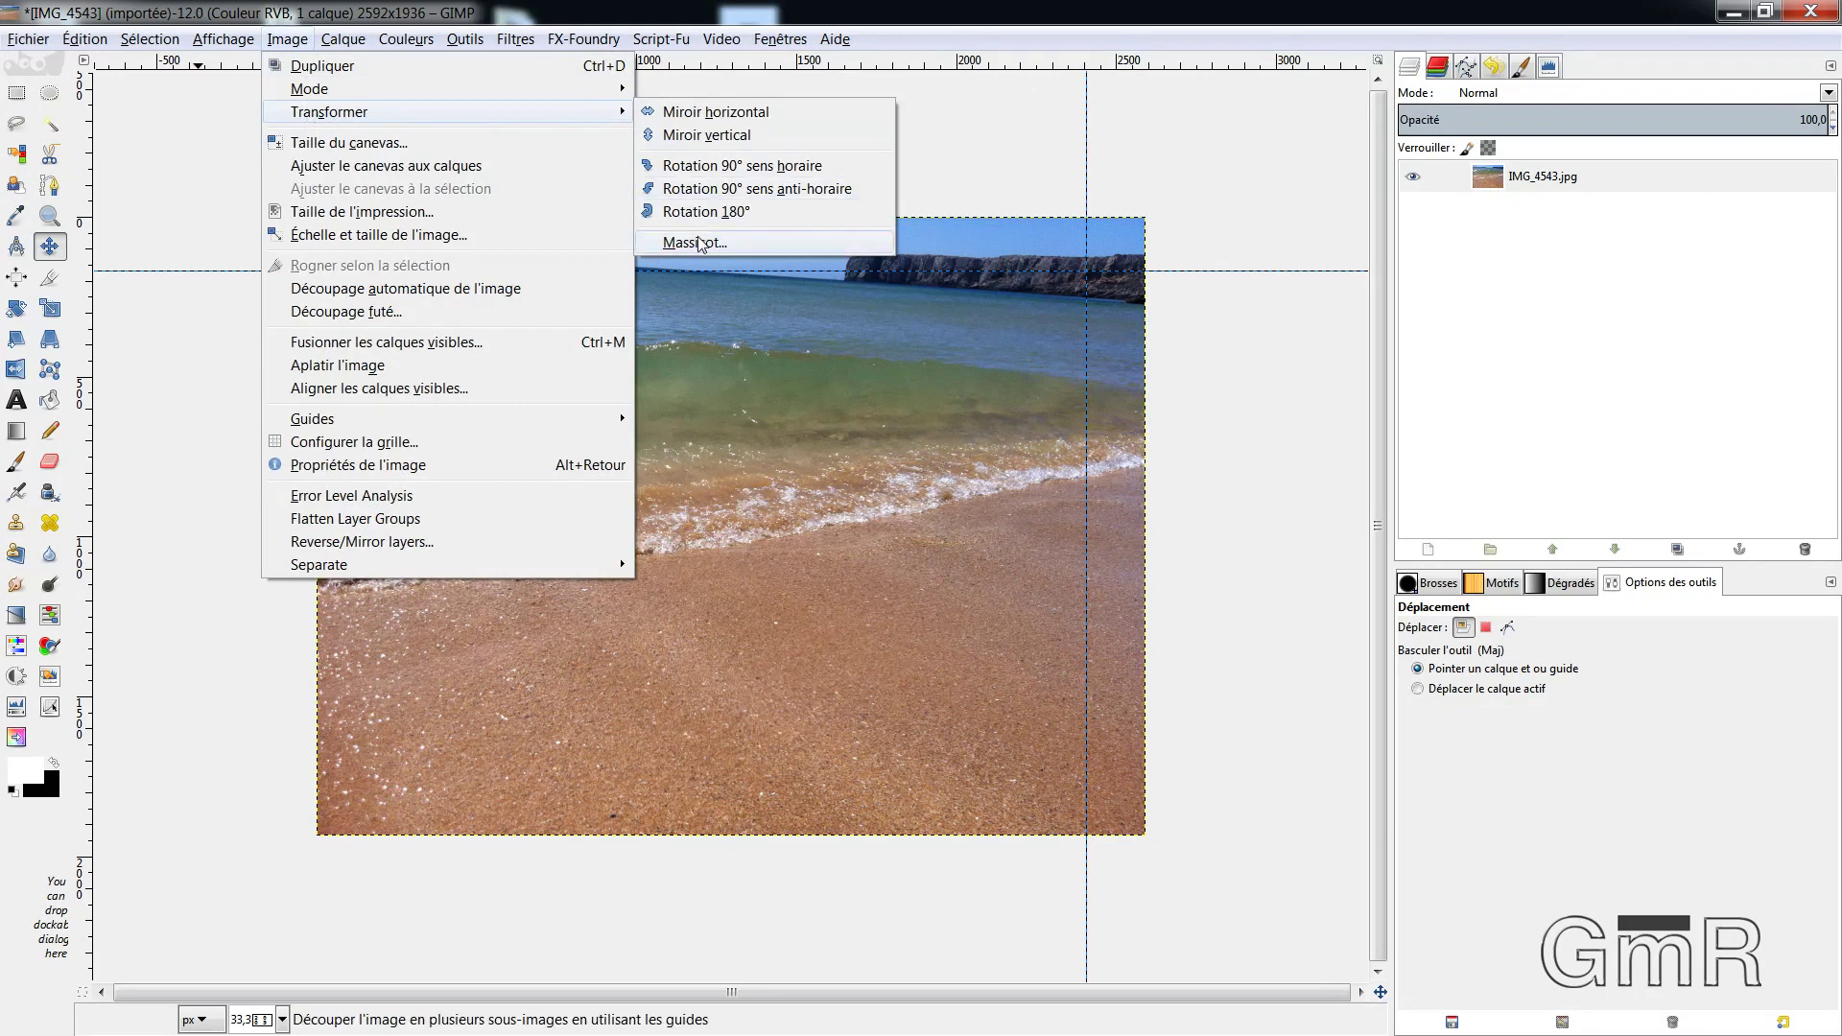
click(698, 242)
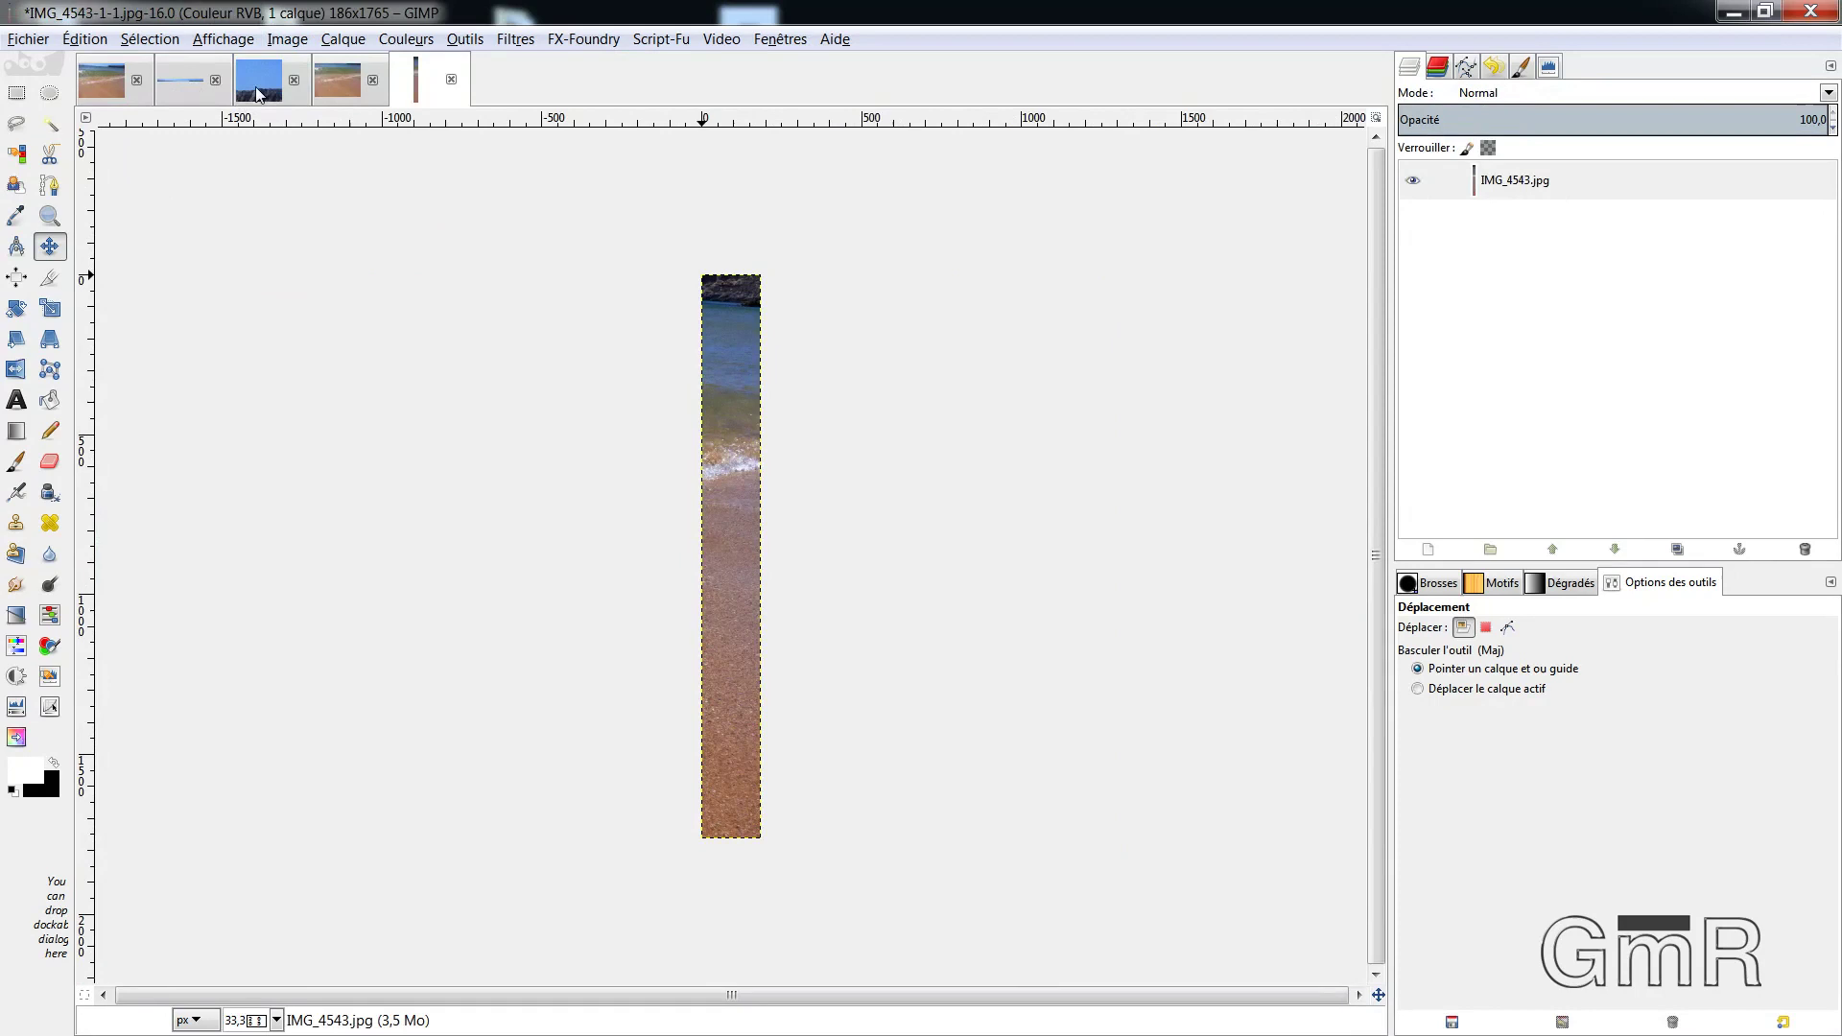
click(255, 87)
click(319, 87)
click(422, 91)
click(257, 88)
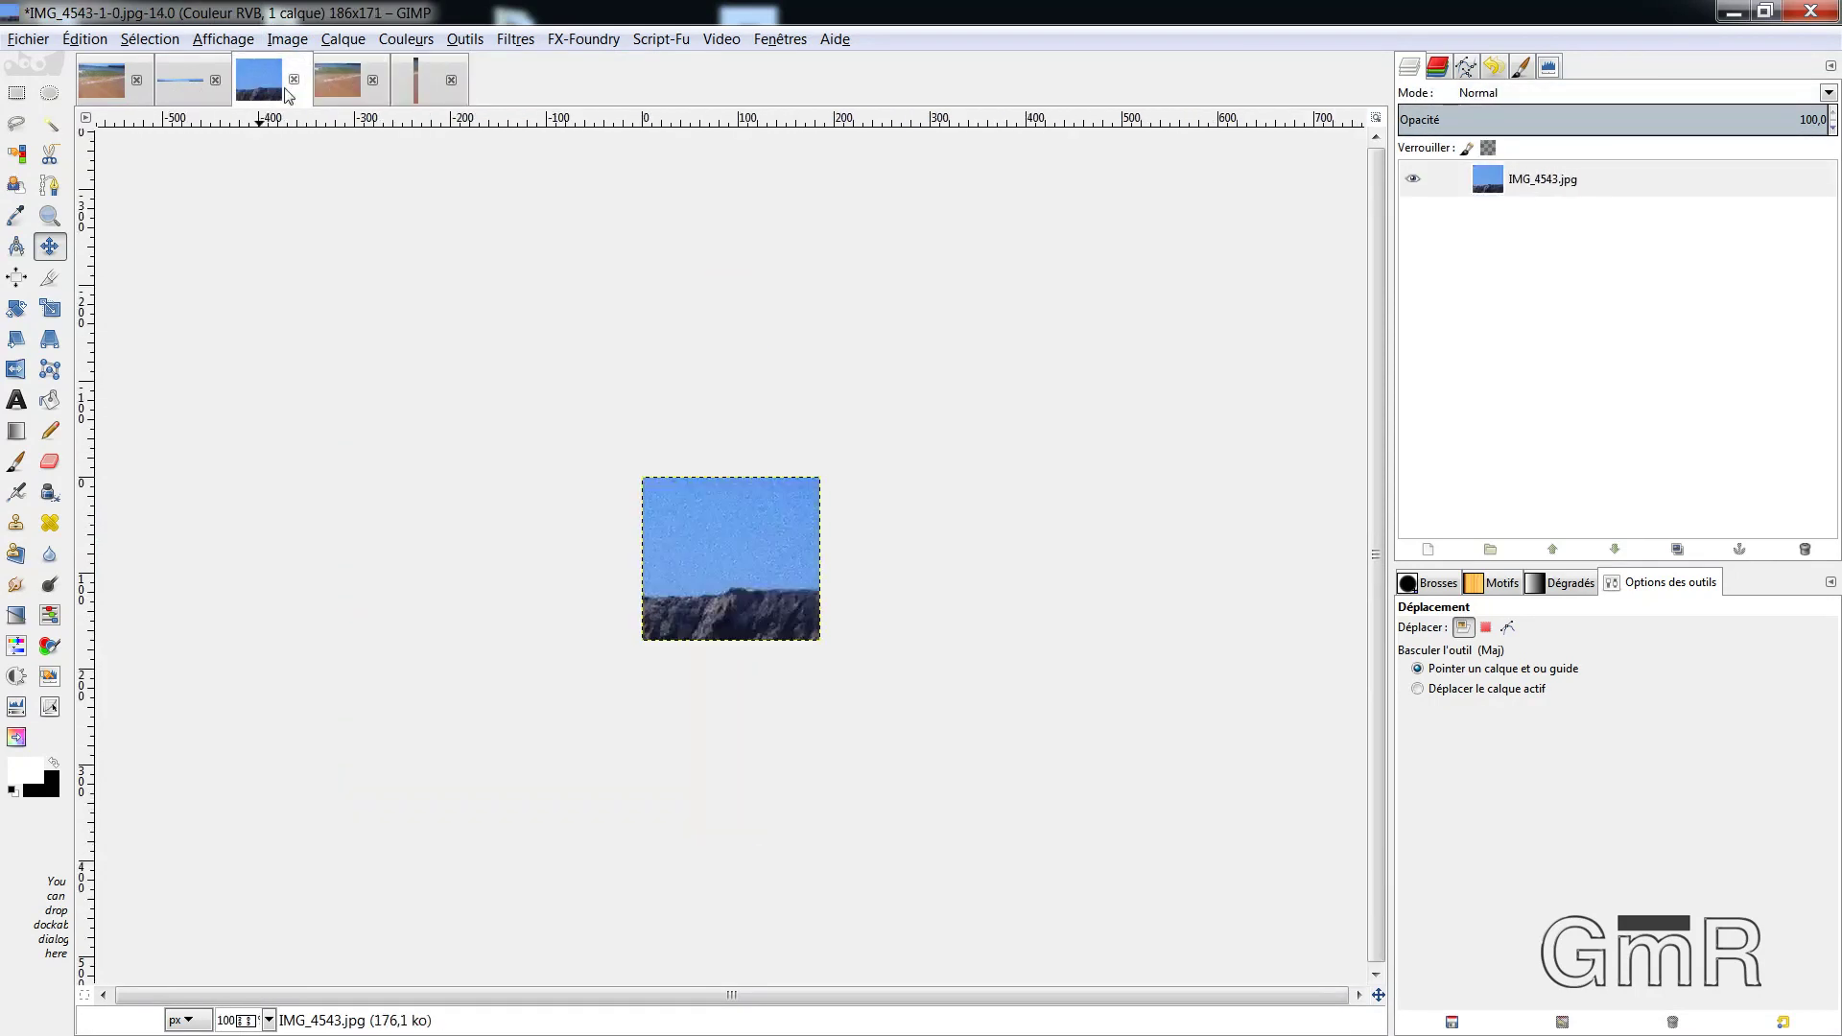
click(107, 85)
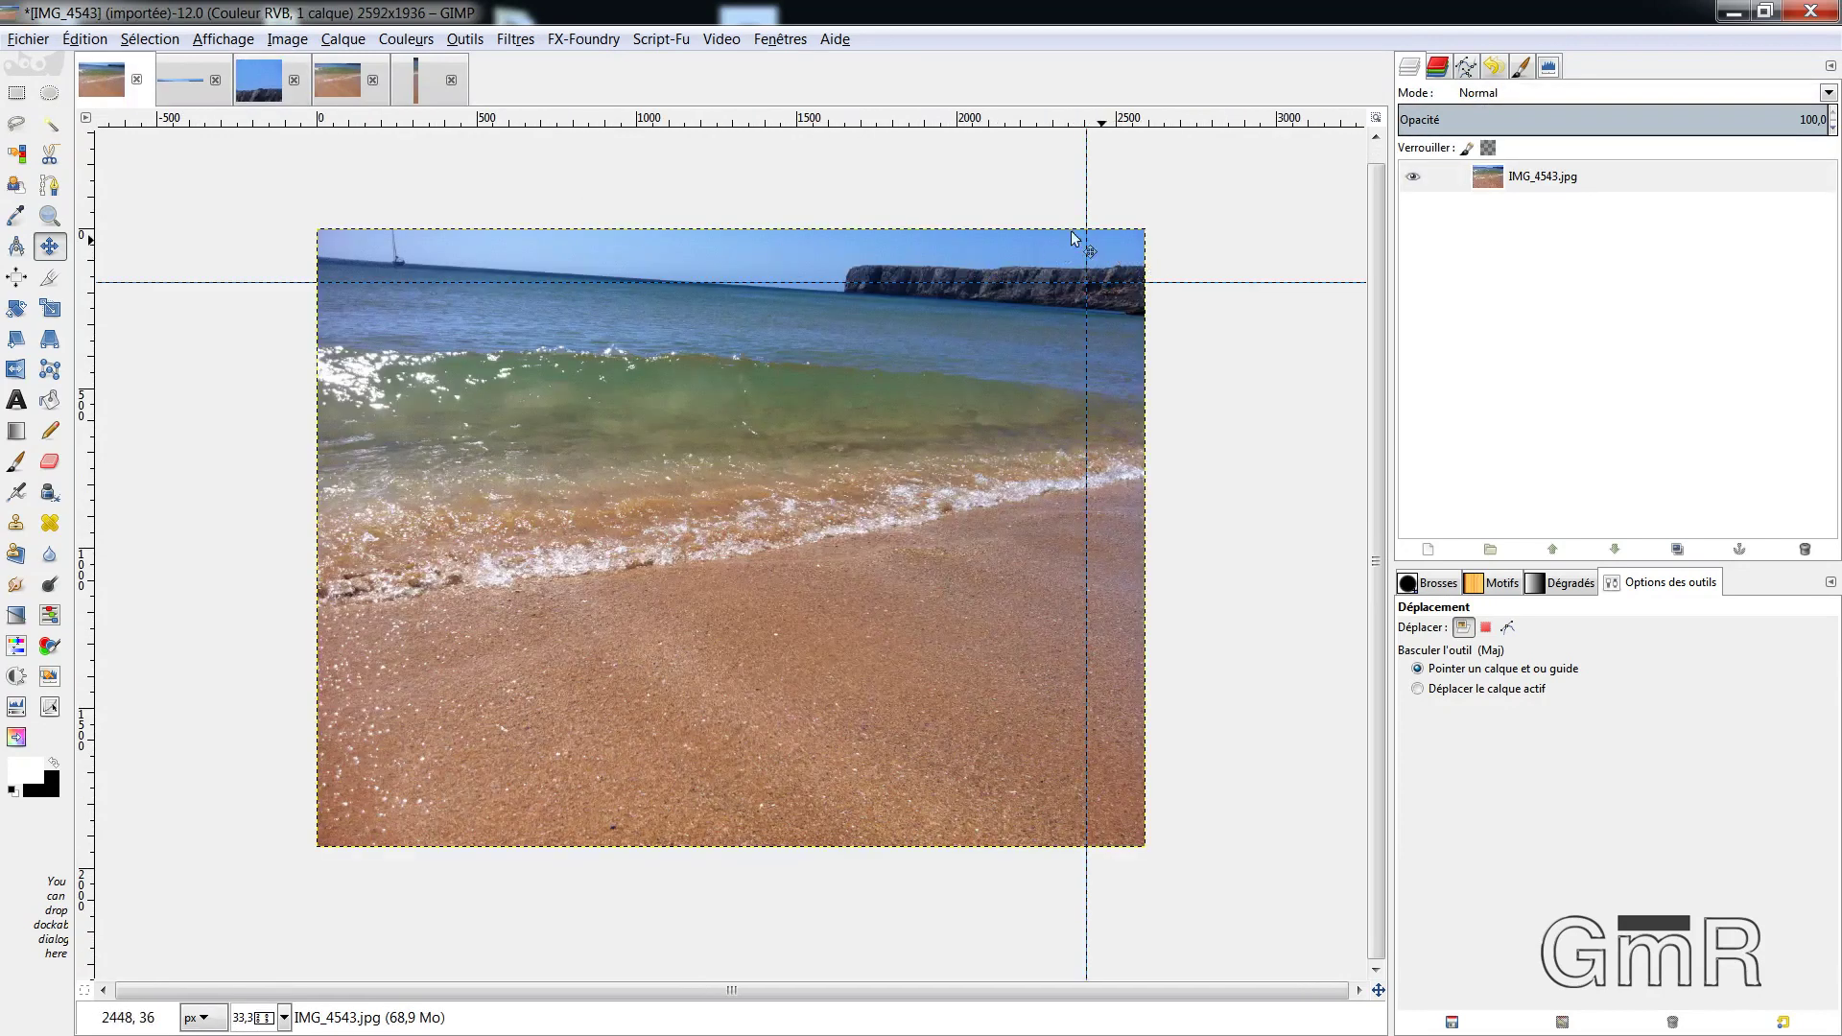
Close the sky-and-cliff crop without saving and return to the full beach photo
click(267, 88)
click(875, 658)
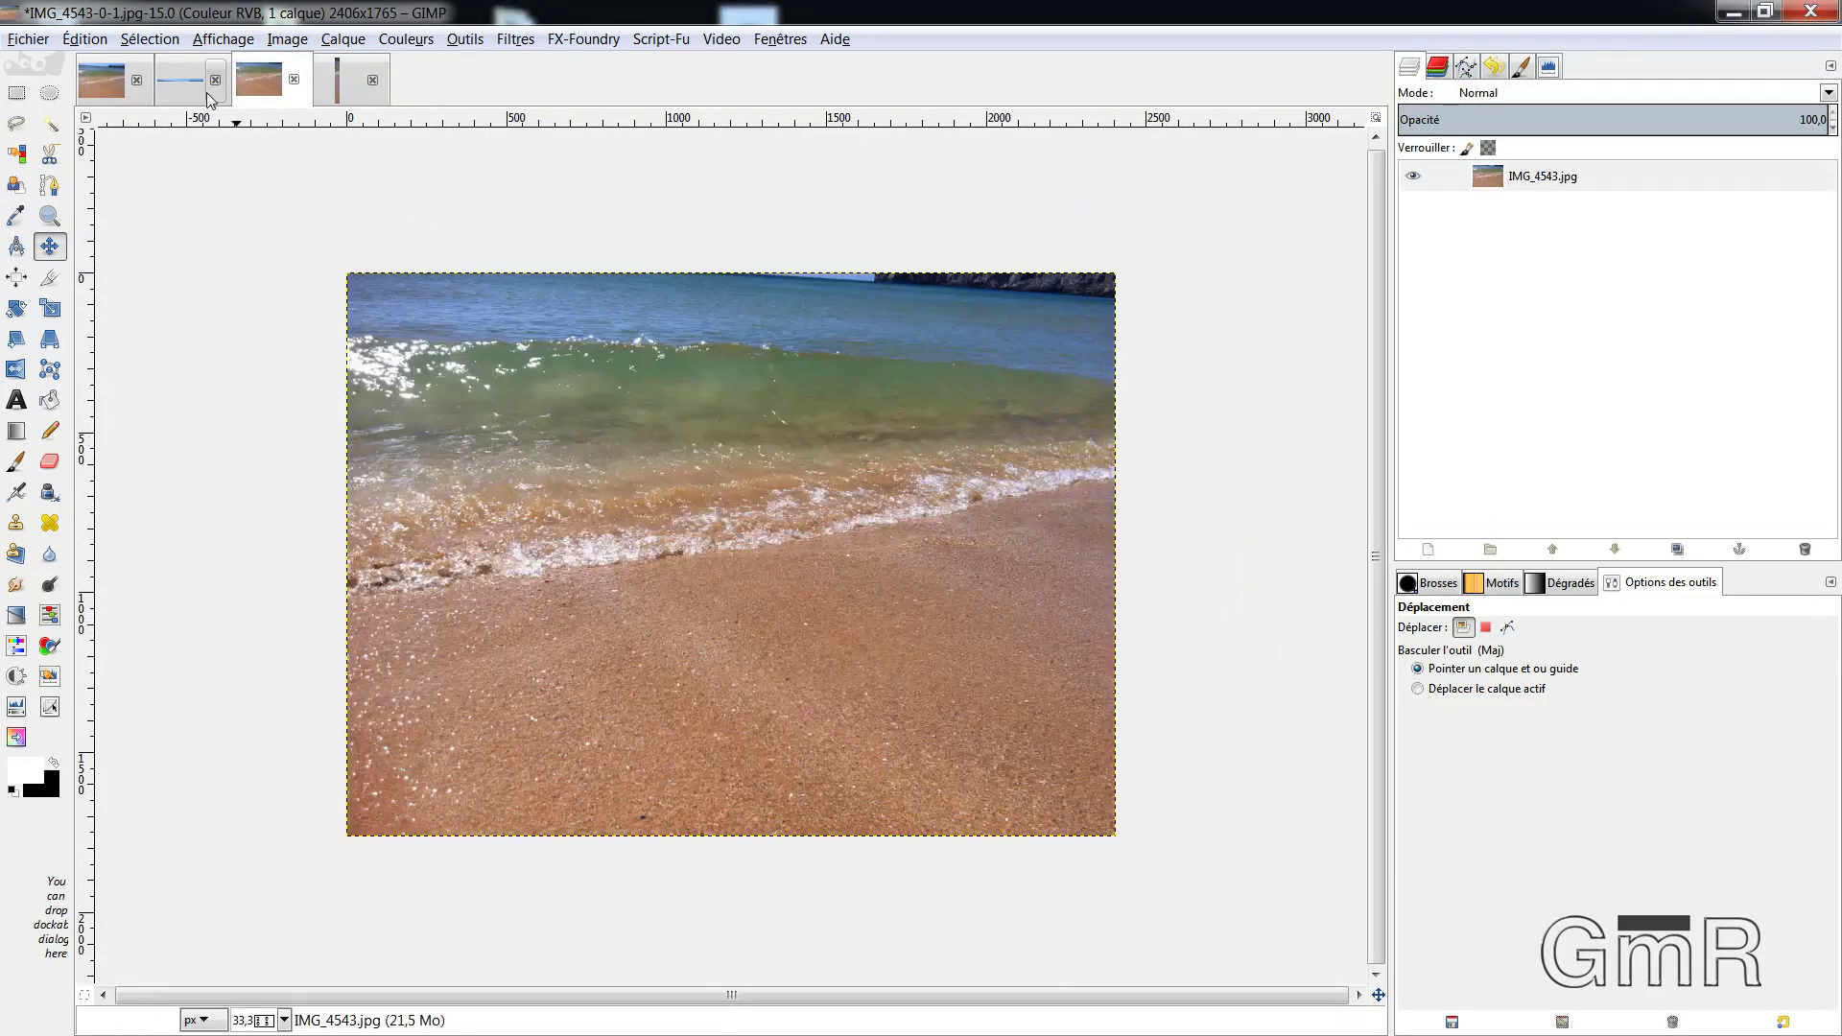
click(103, 81)
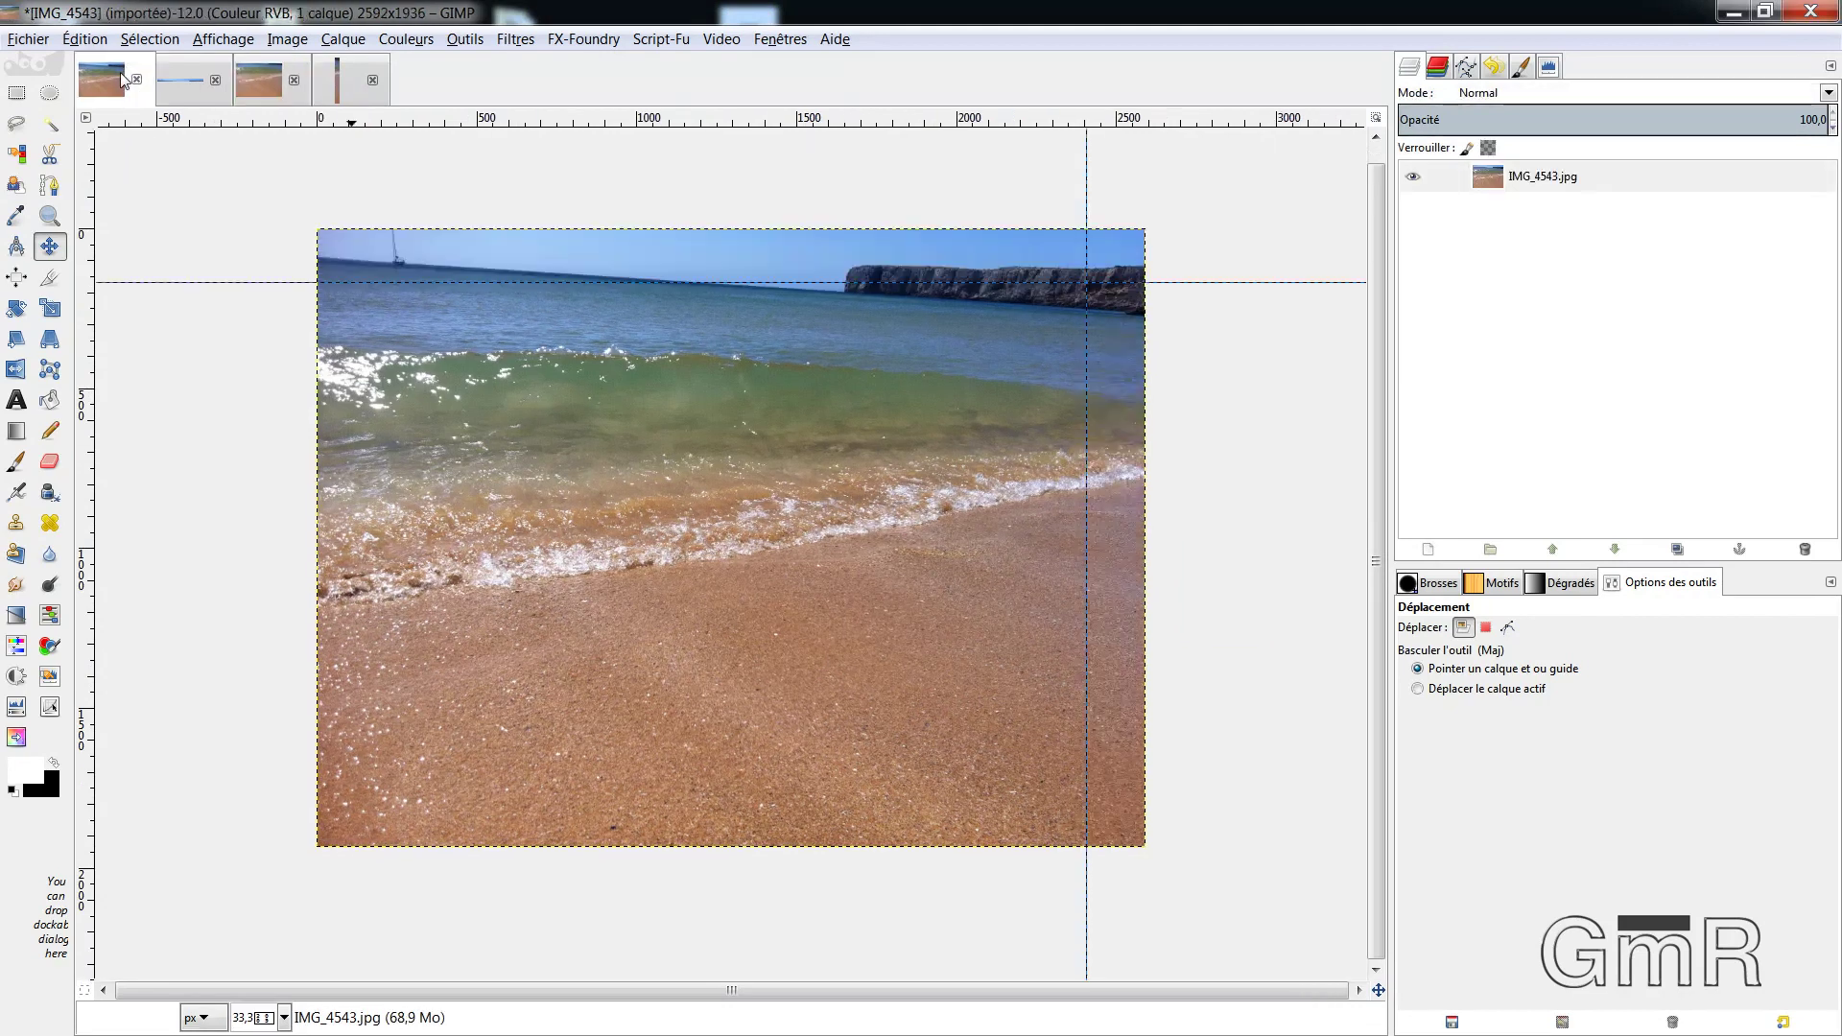
click(228, 43)
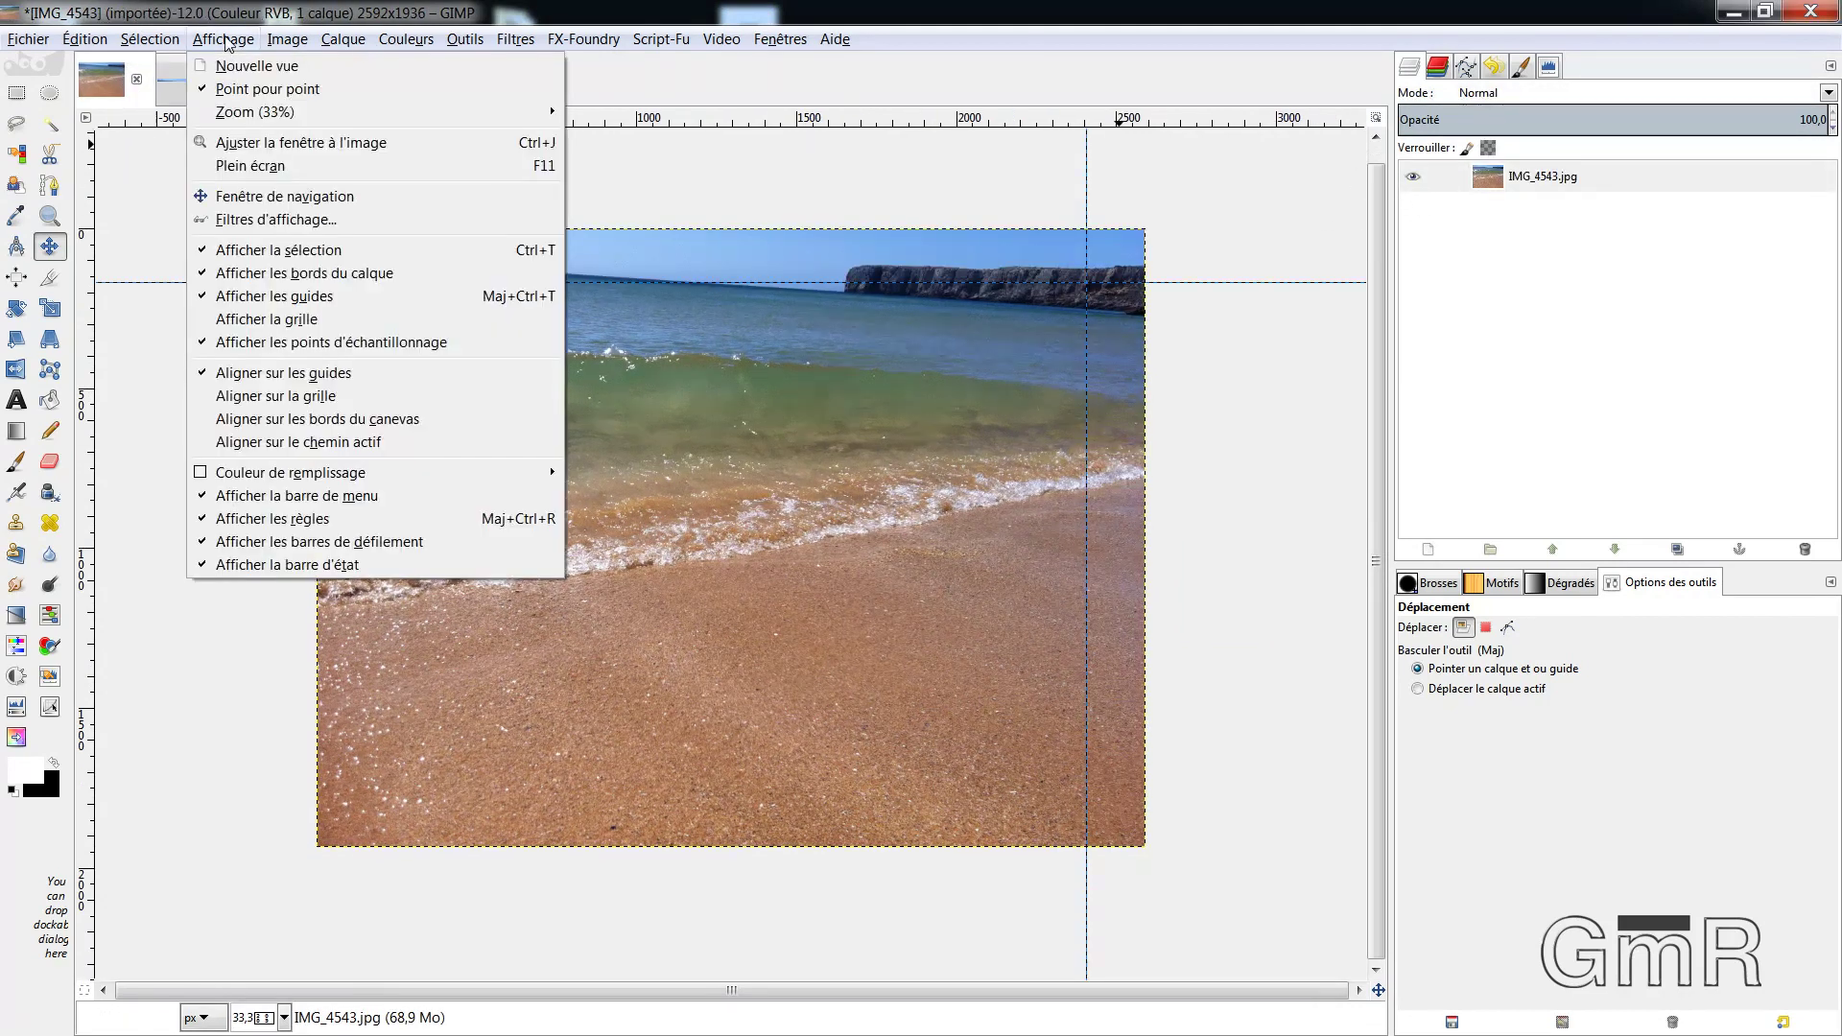
mouse_move(286, 38)
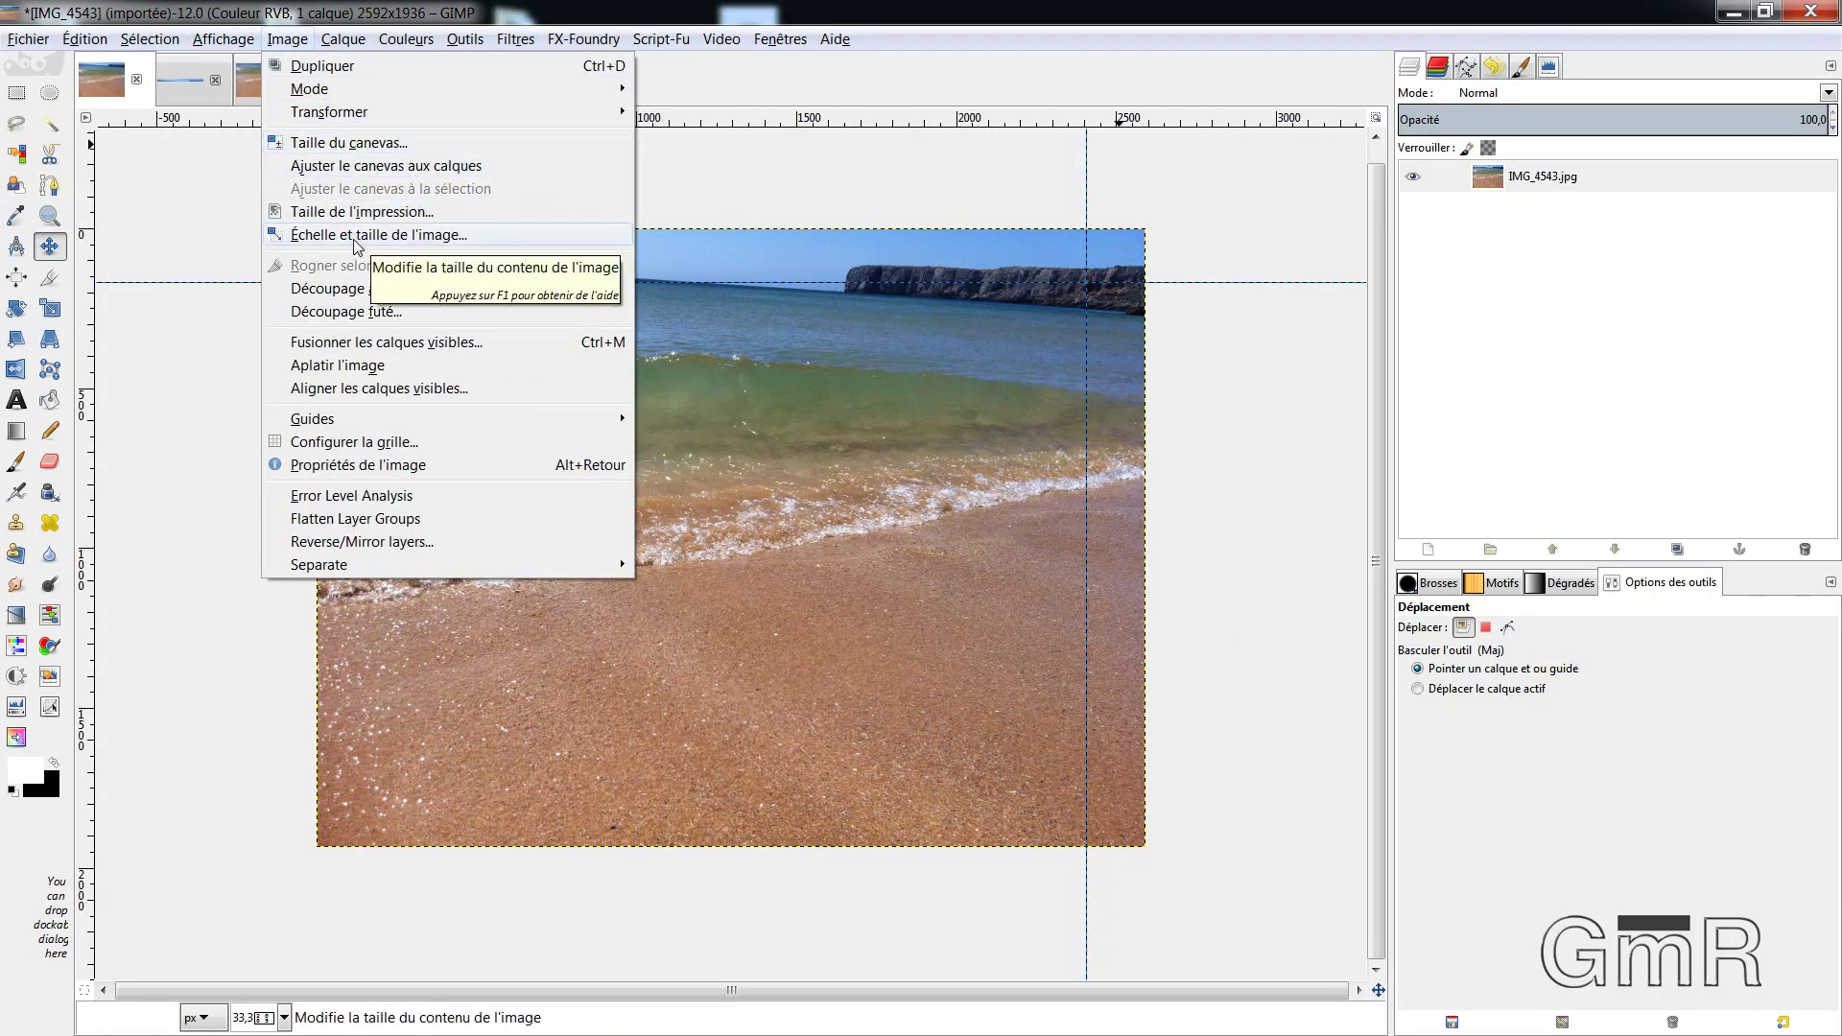
Scale the image to 3888 × 2904 pixels
click(371, 240)
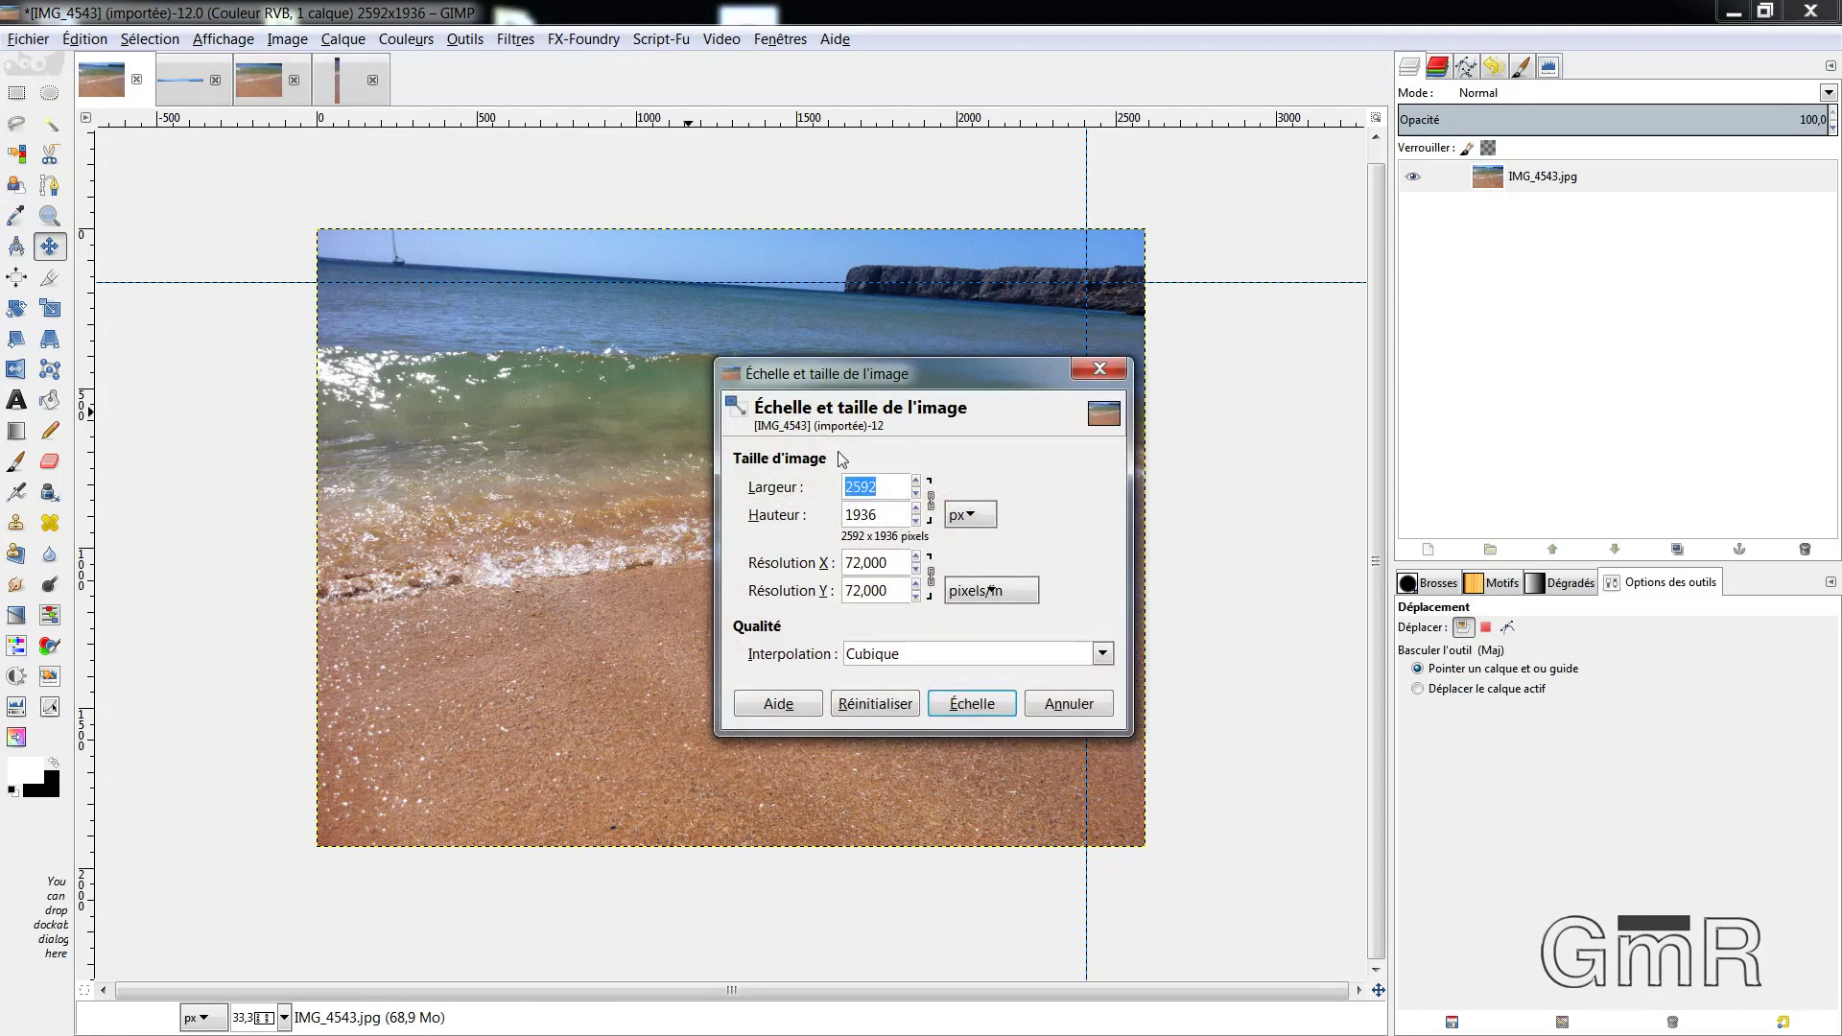
click(889, 485)
click(972, 704)
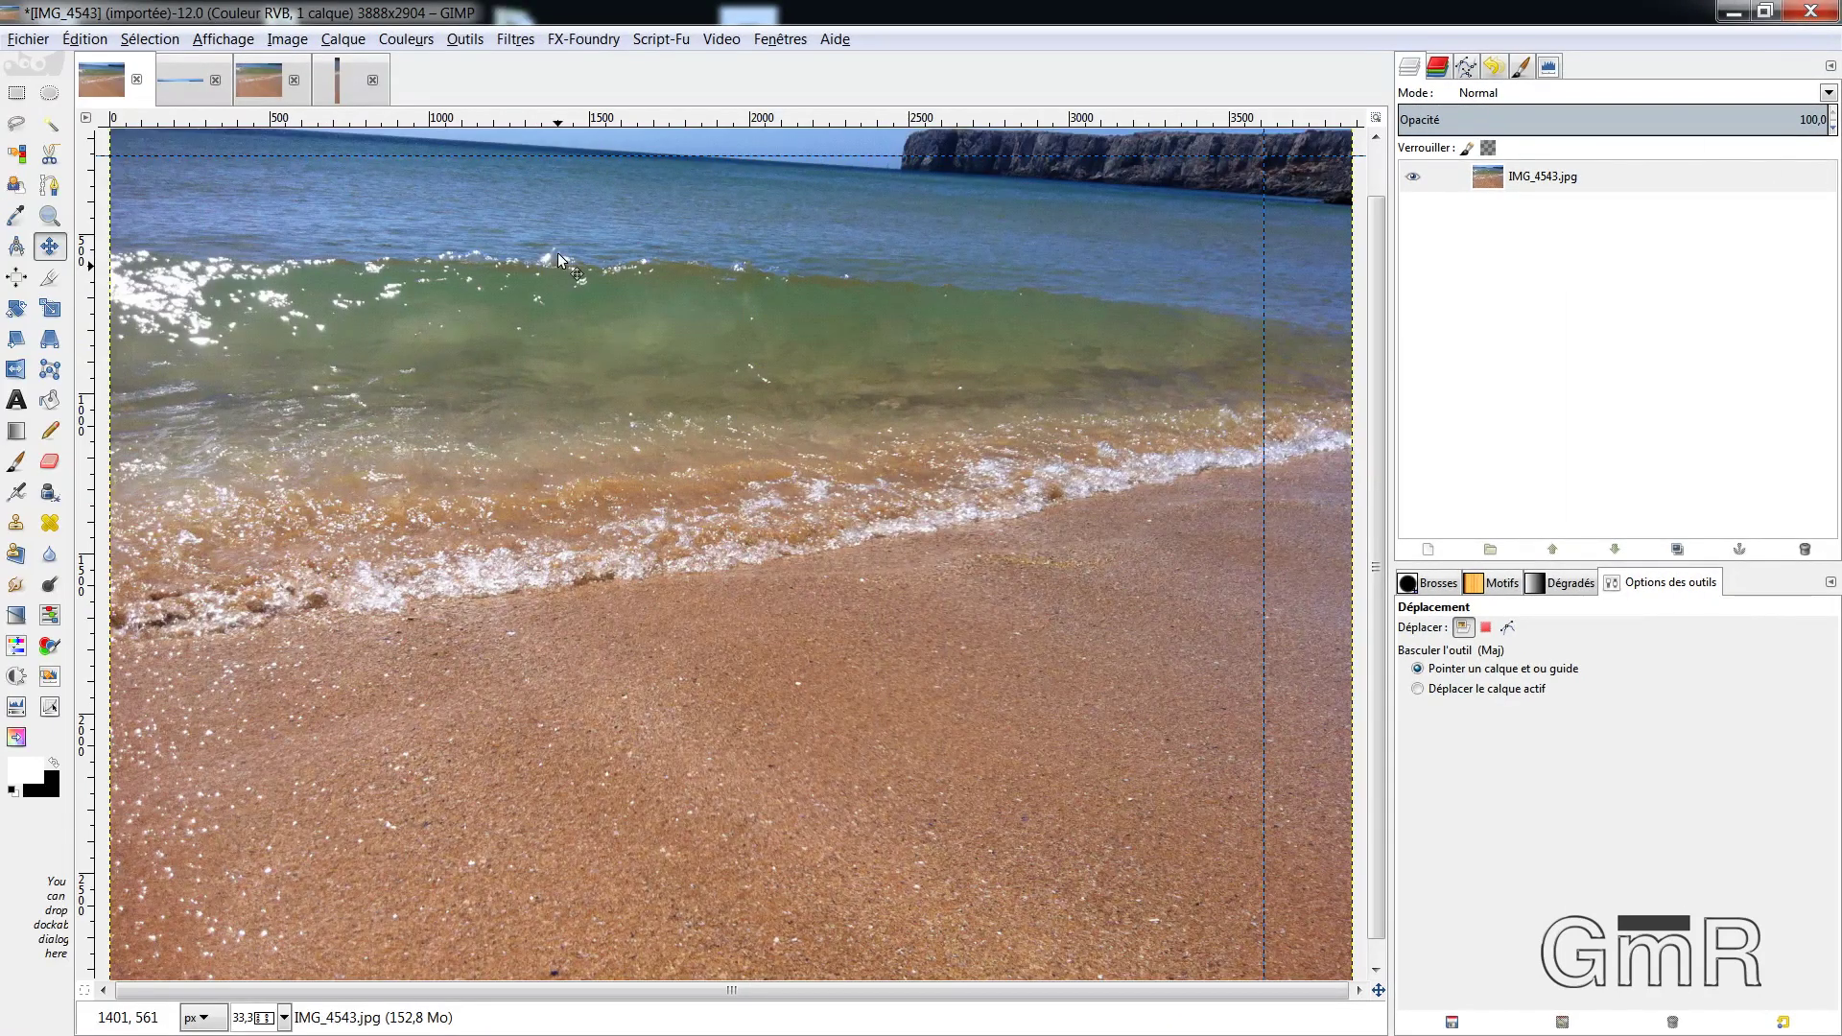
Drag both the horizontal and vertical guides off the photo
key(minus)
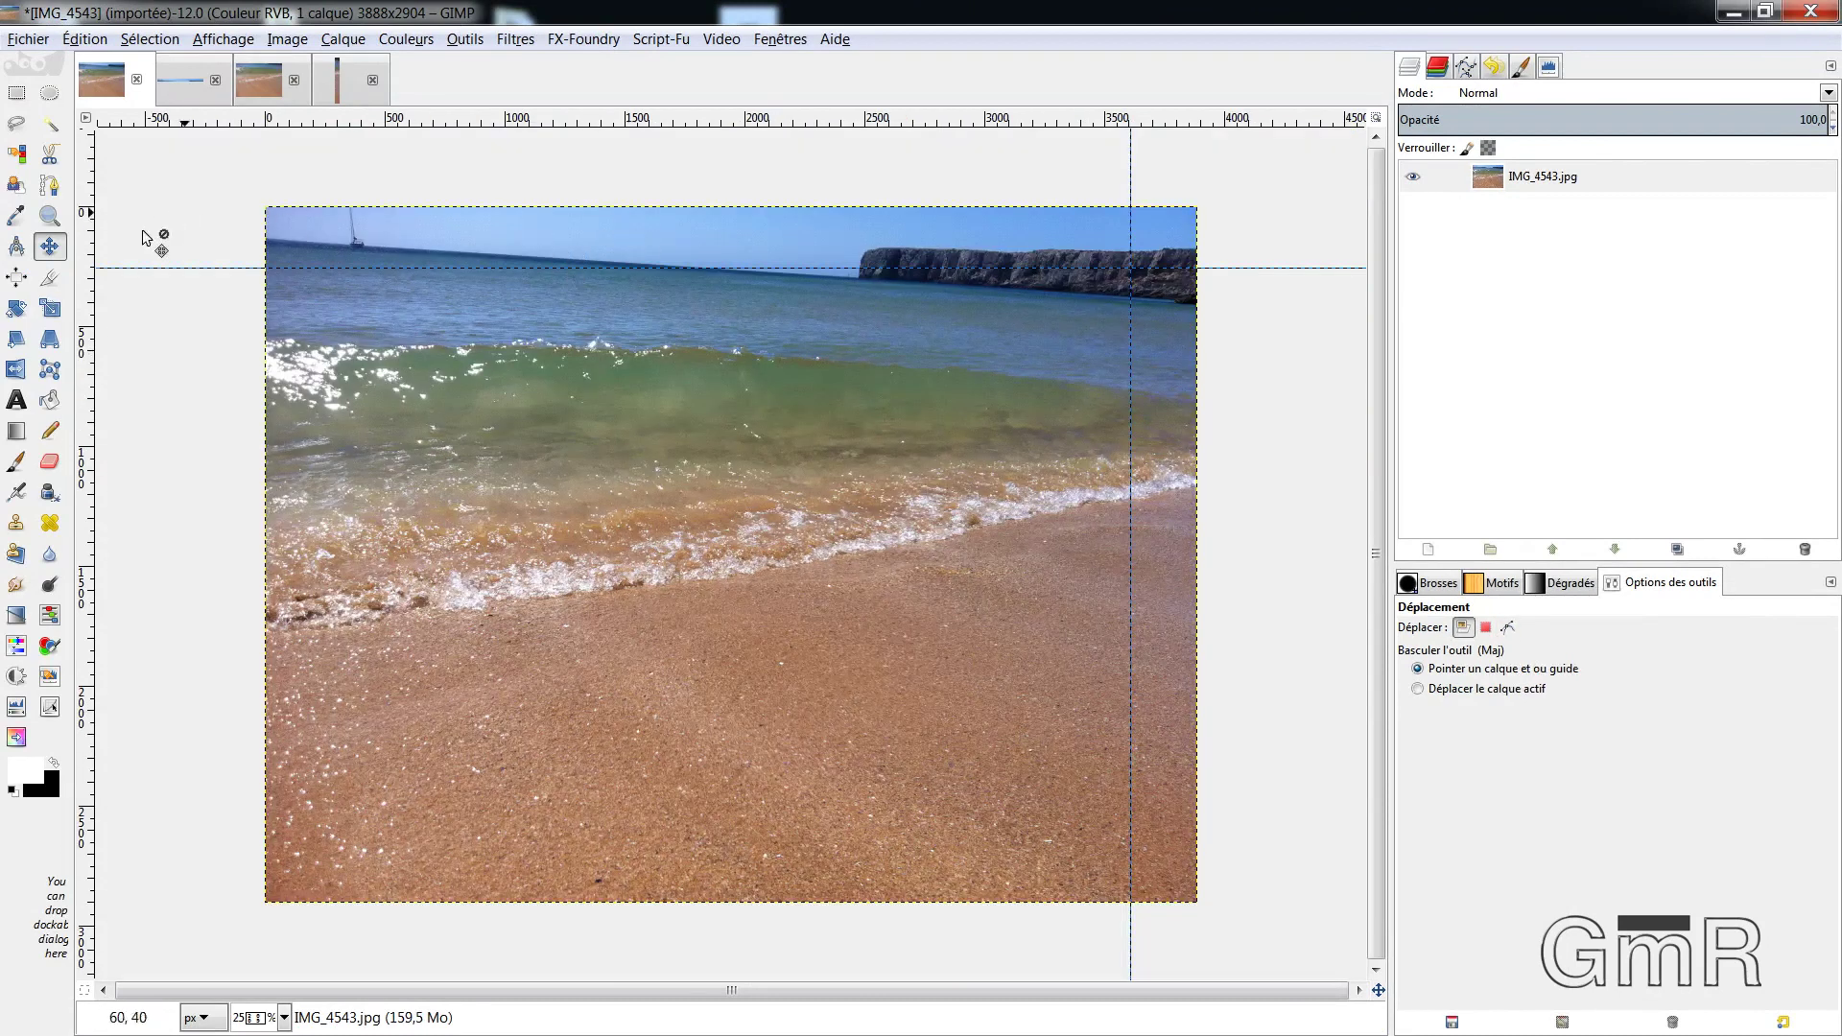
drag(139, 269, 81, 251)
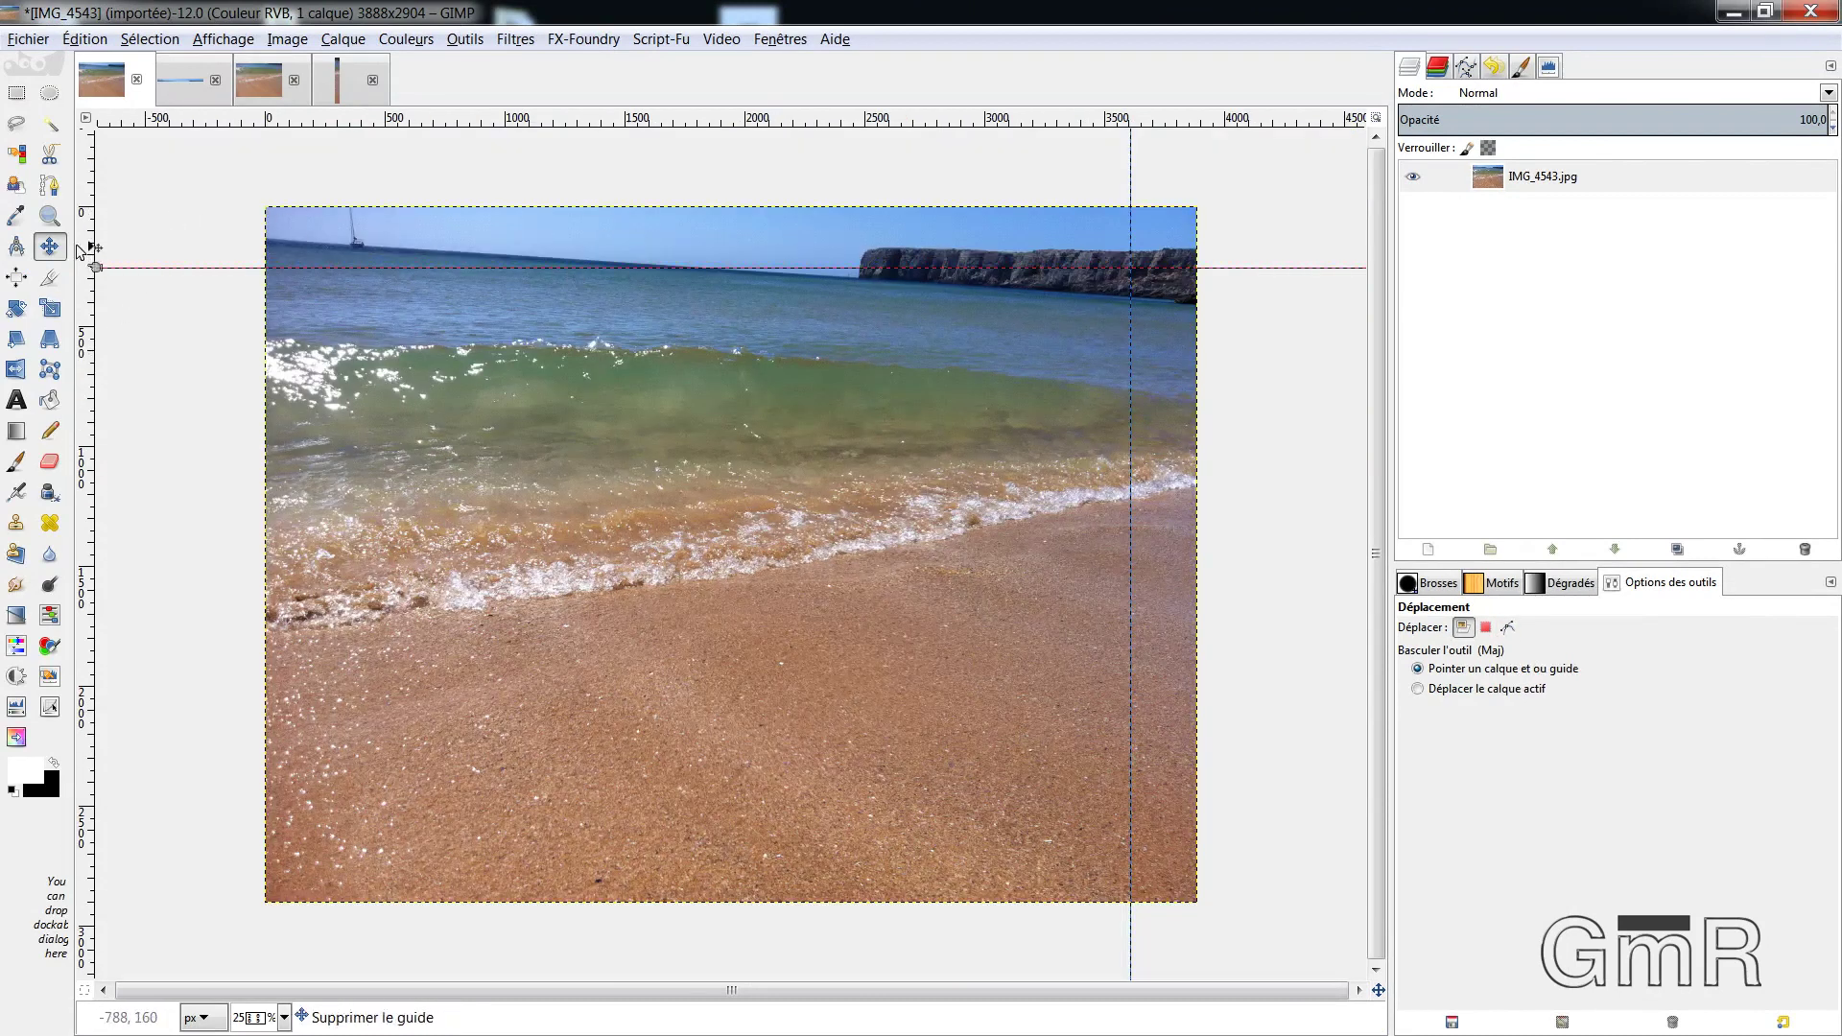
drag(1132, 159, 1156, 115)
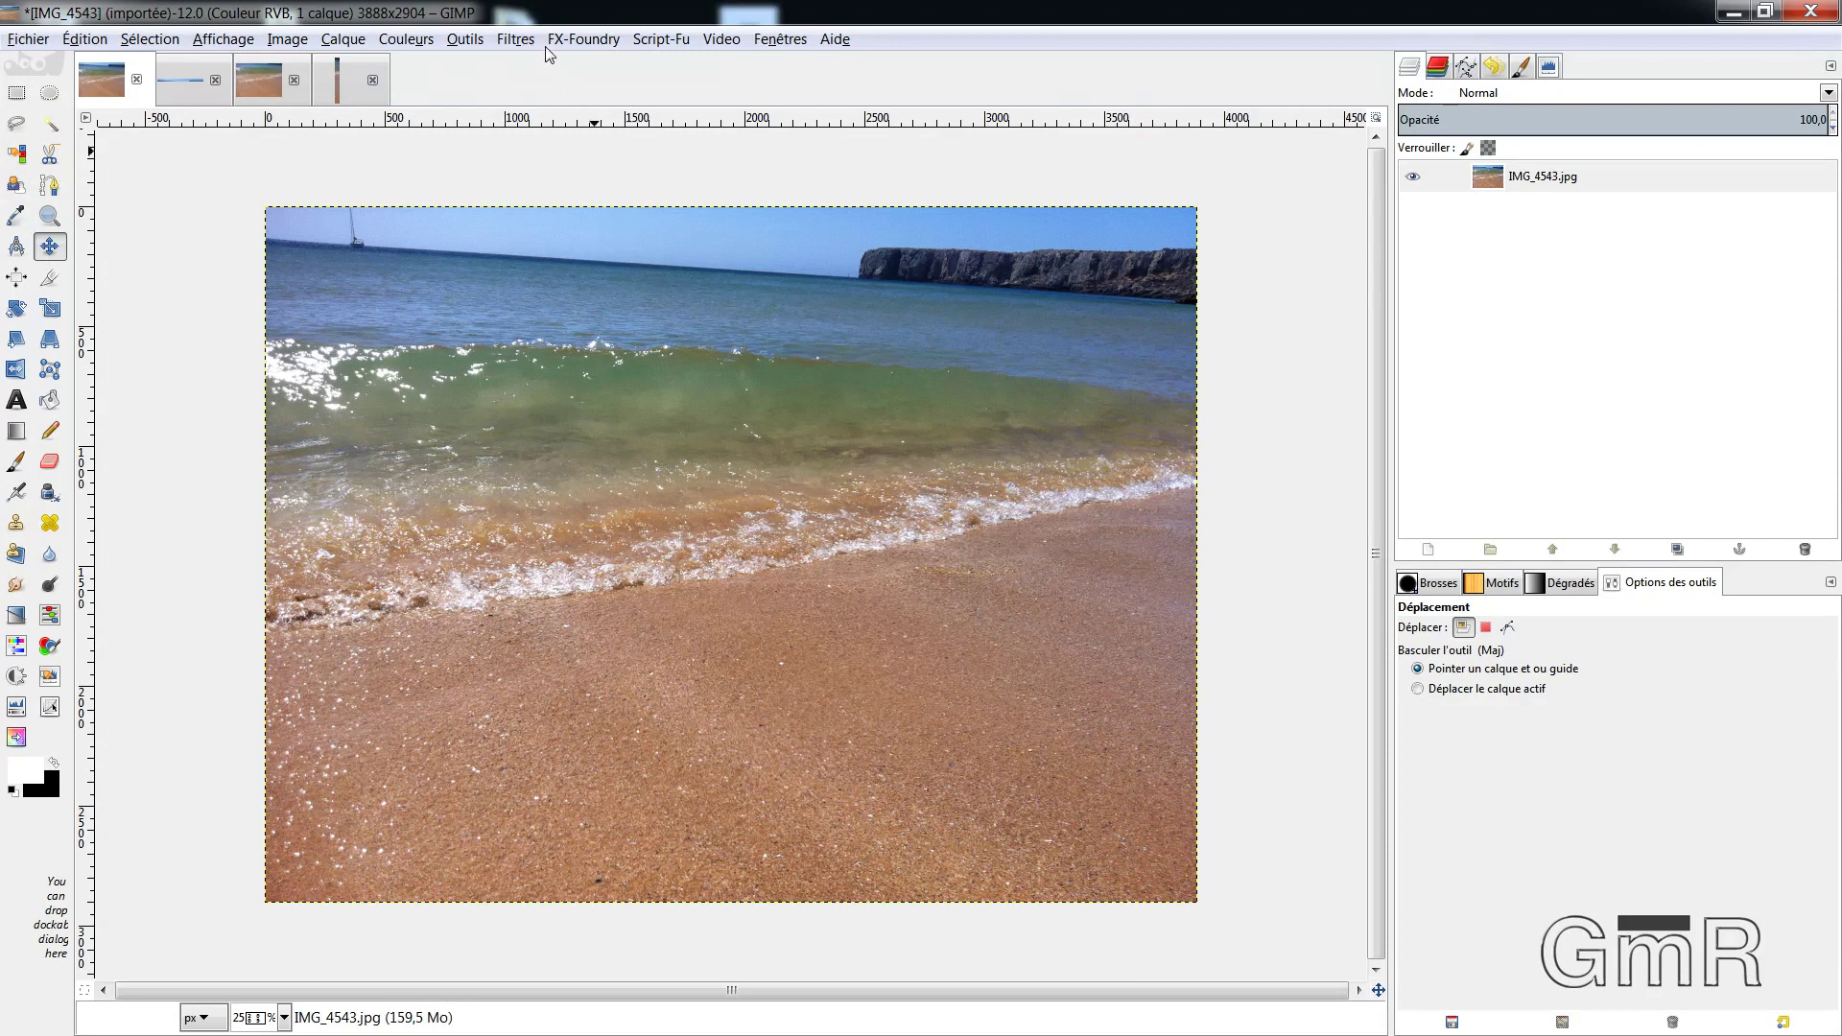
Apply a plain Blur, then a Gaussian blur with horizontal radius 20
click(516, 39)
mouse_move(535, 165)
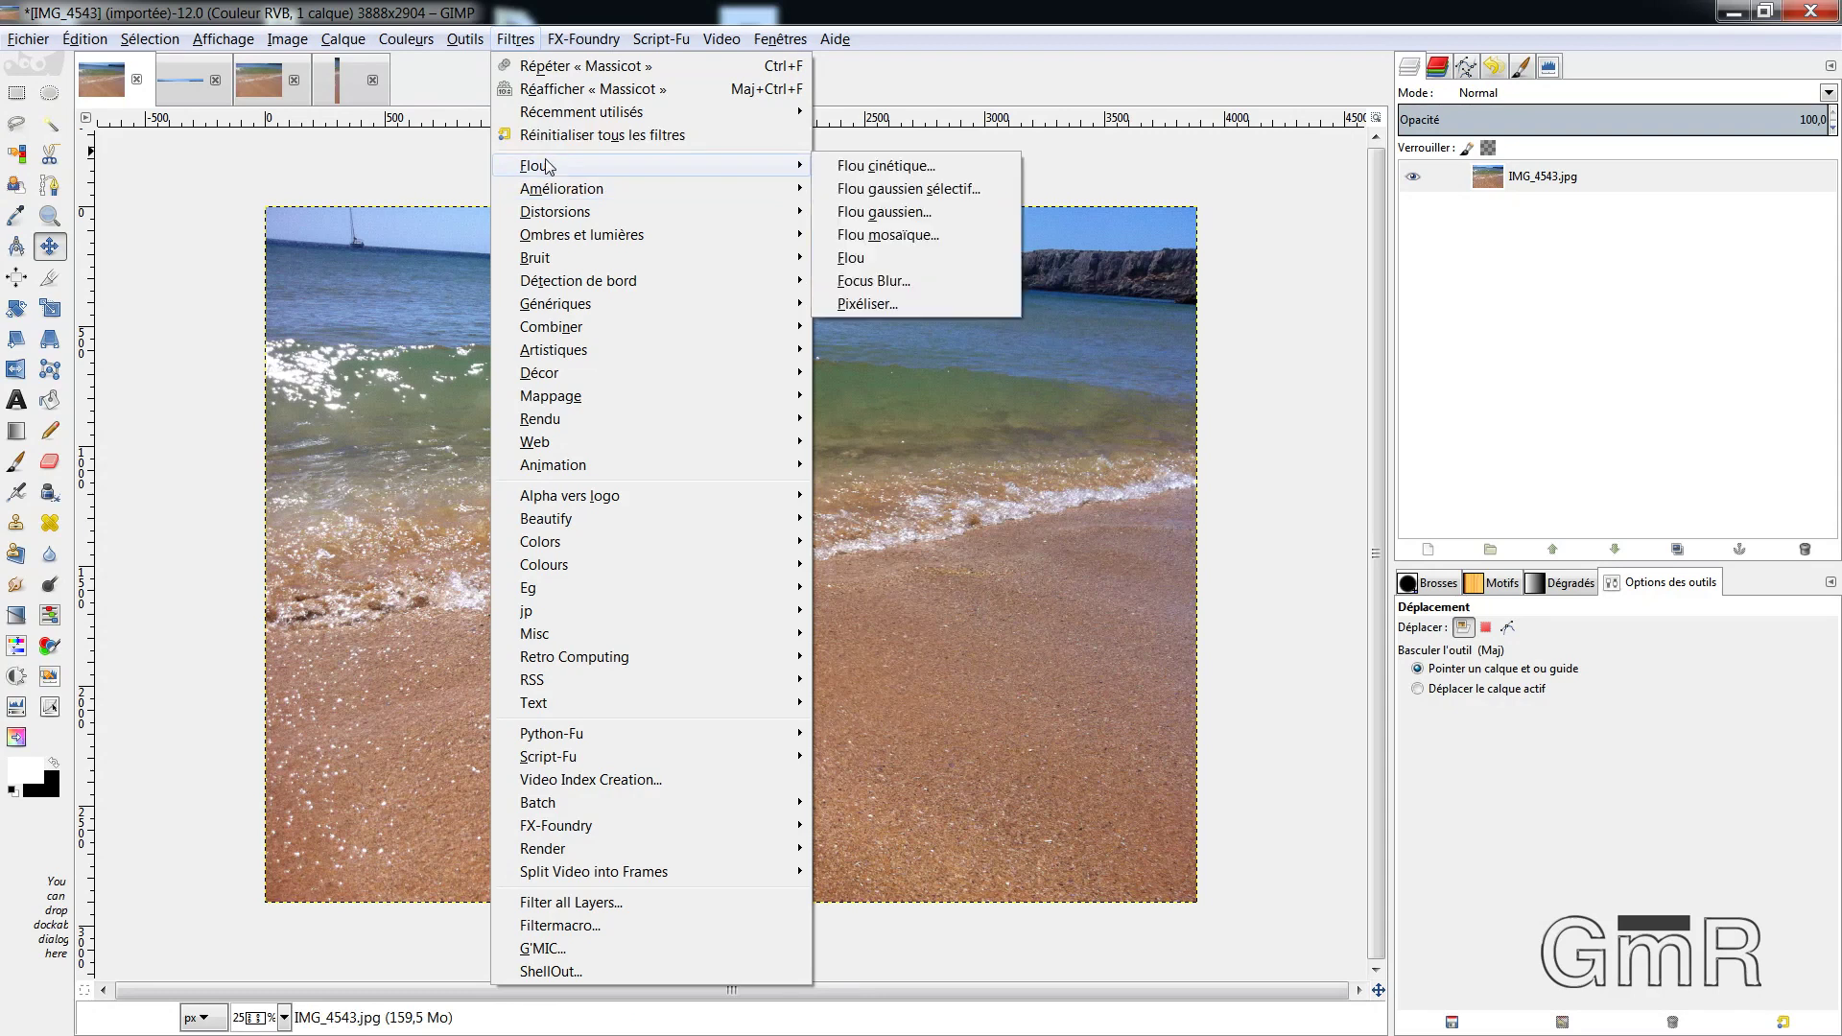
click(851, 257)
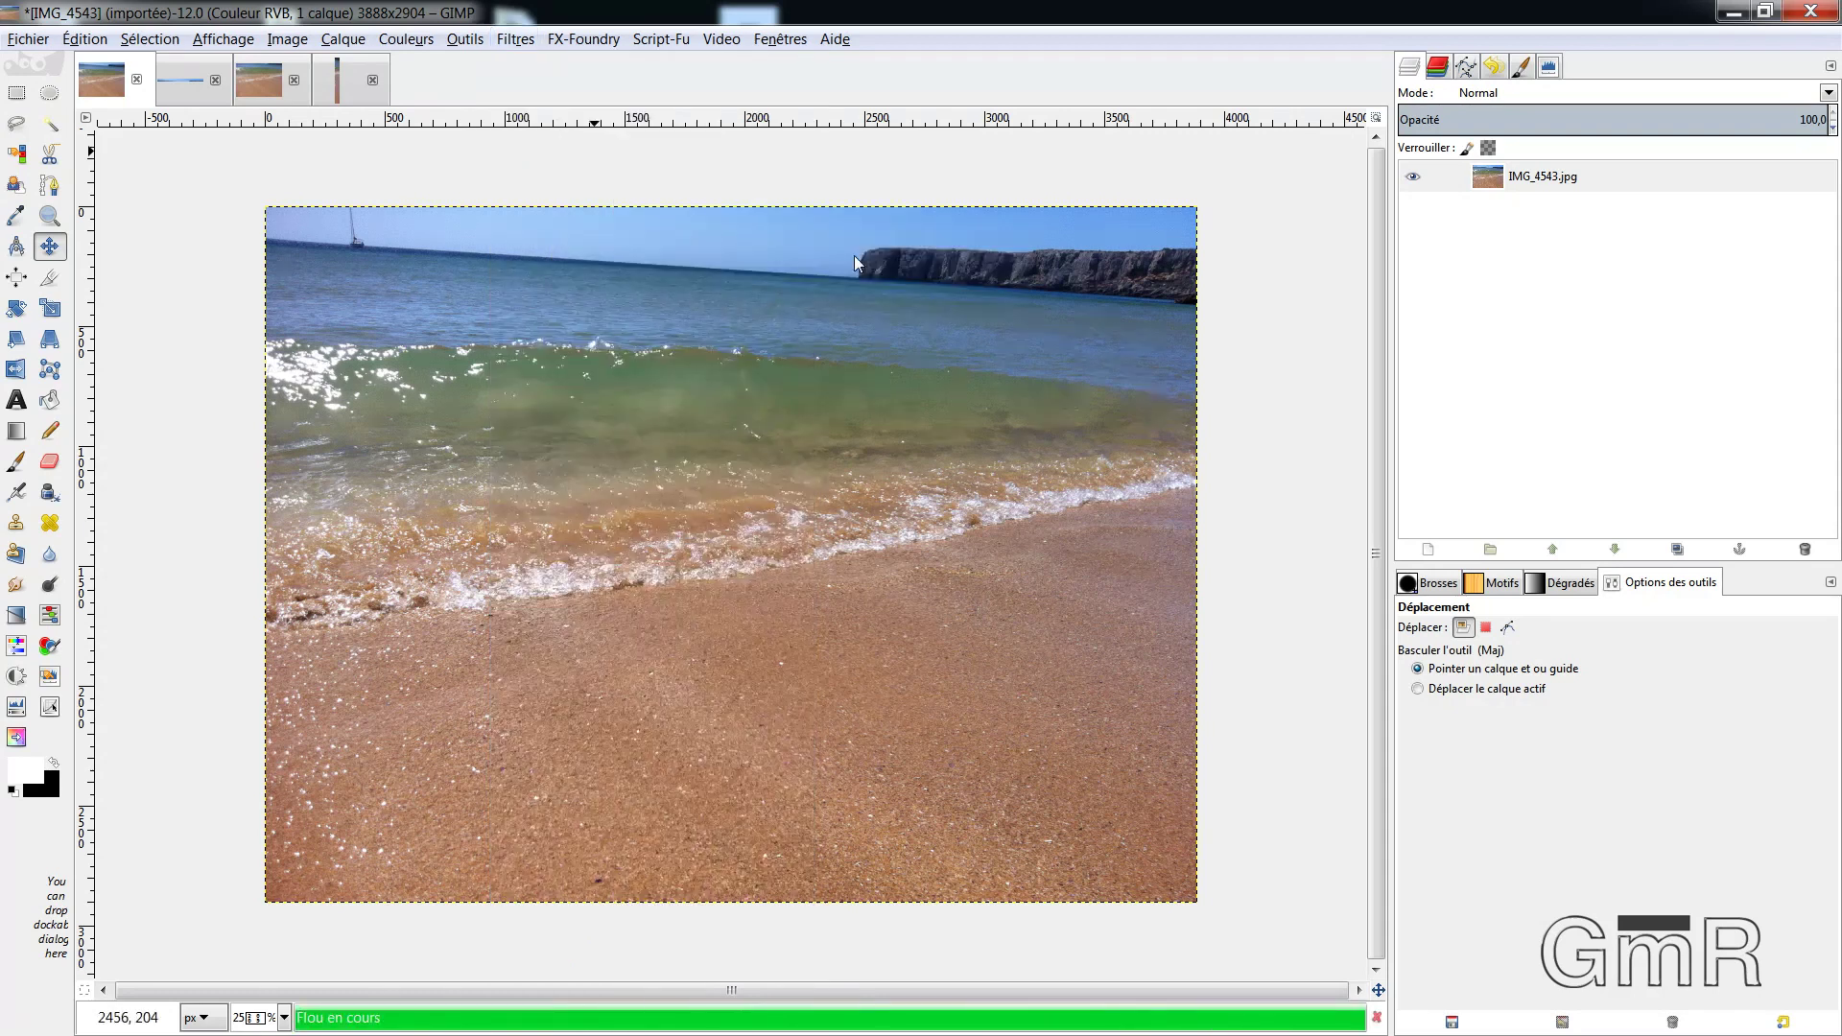
click(528, 40)
mouse_move(532, 165)
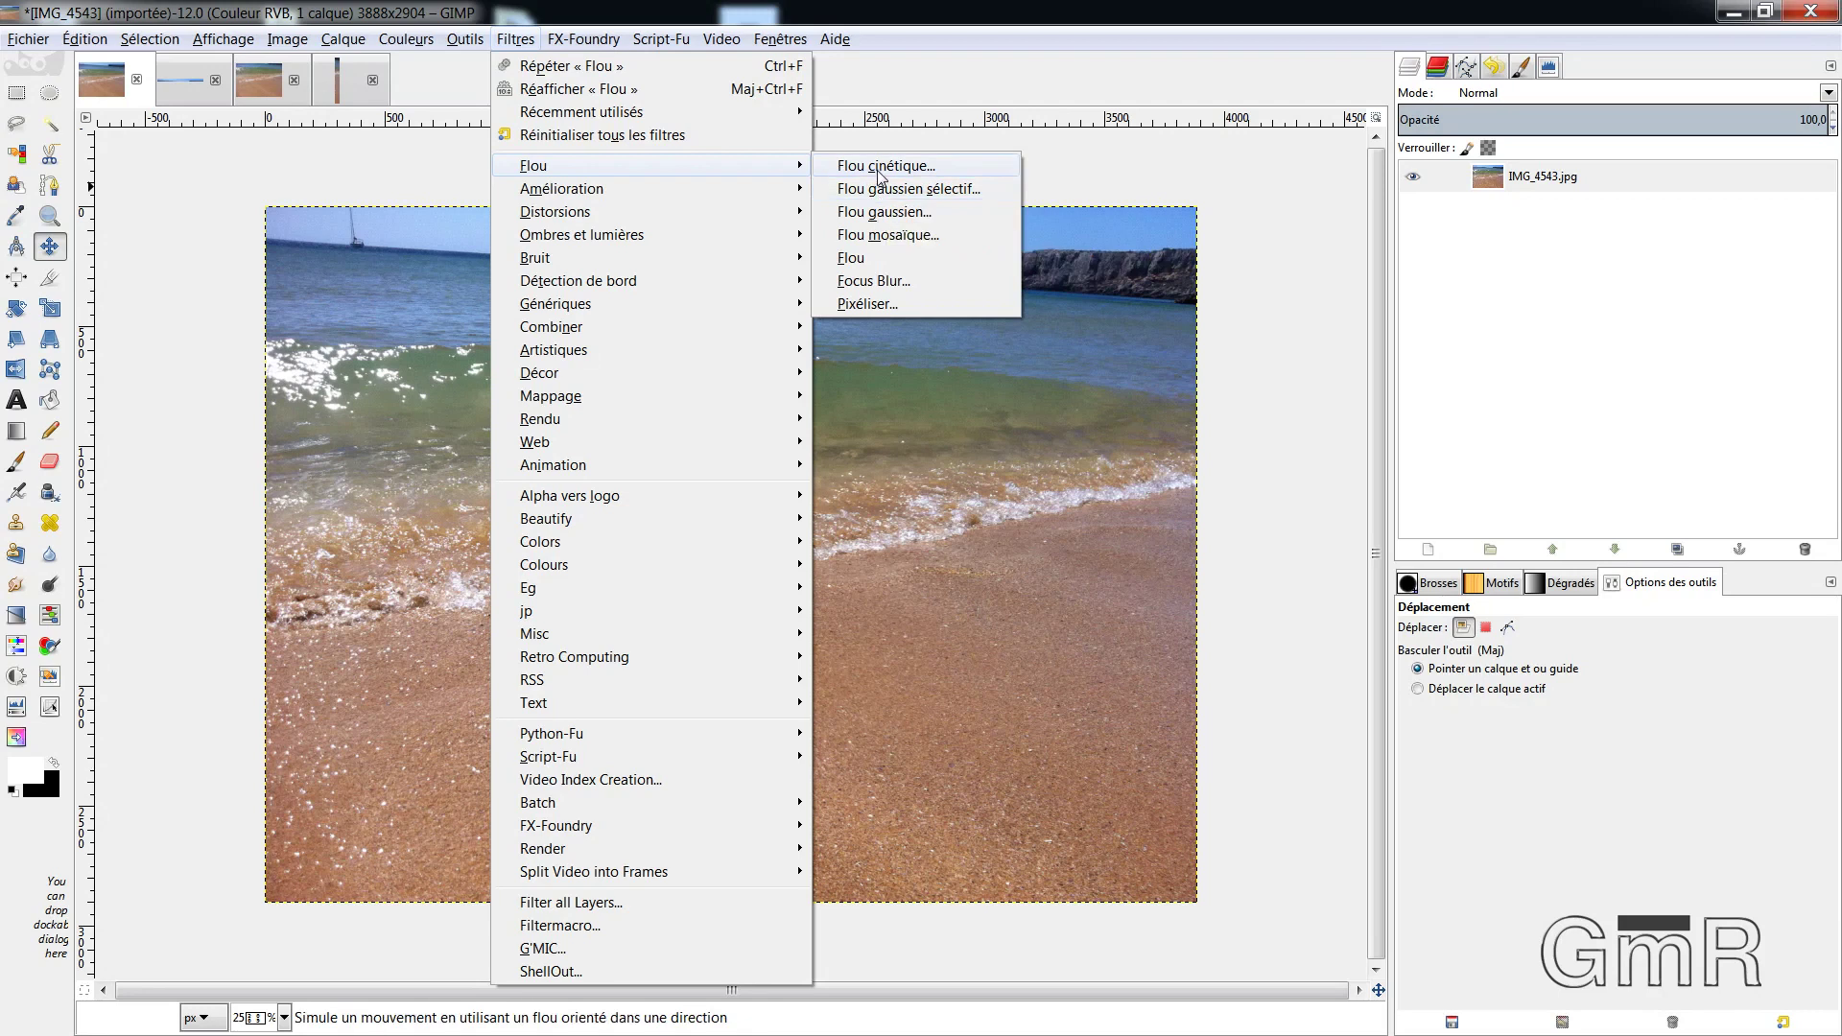
click(902, 212)
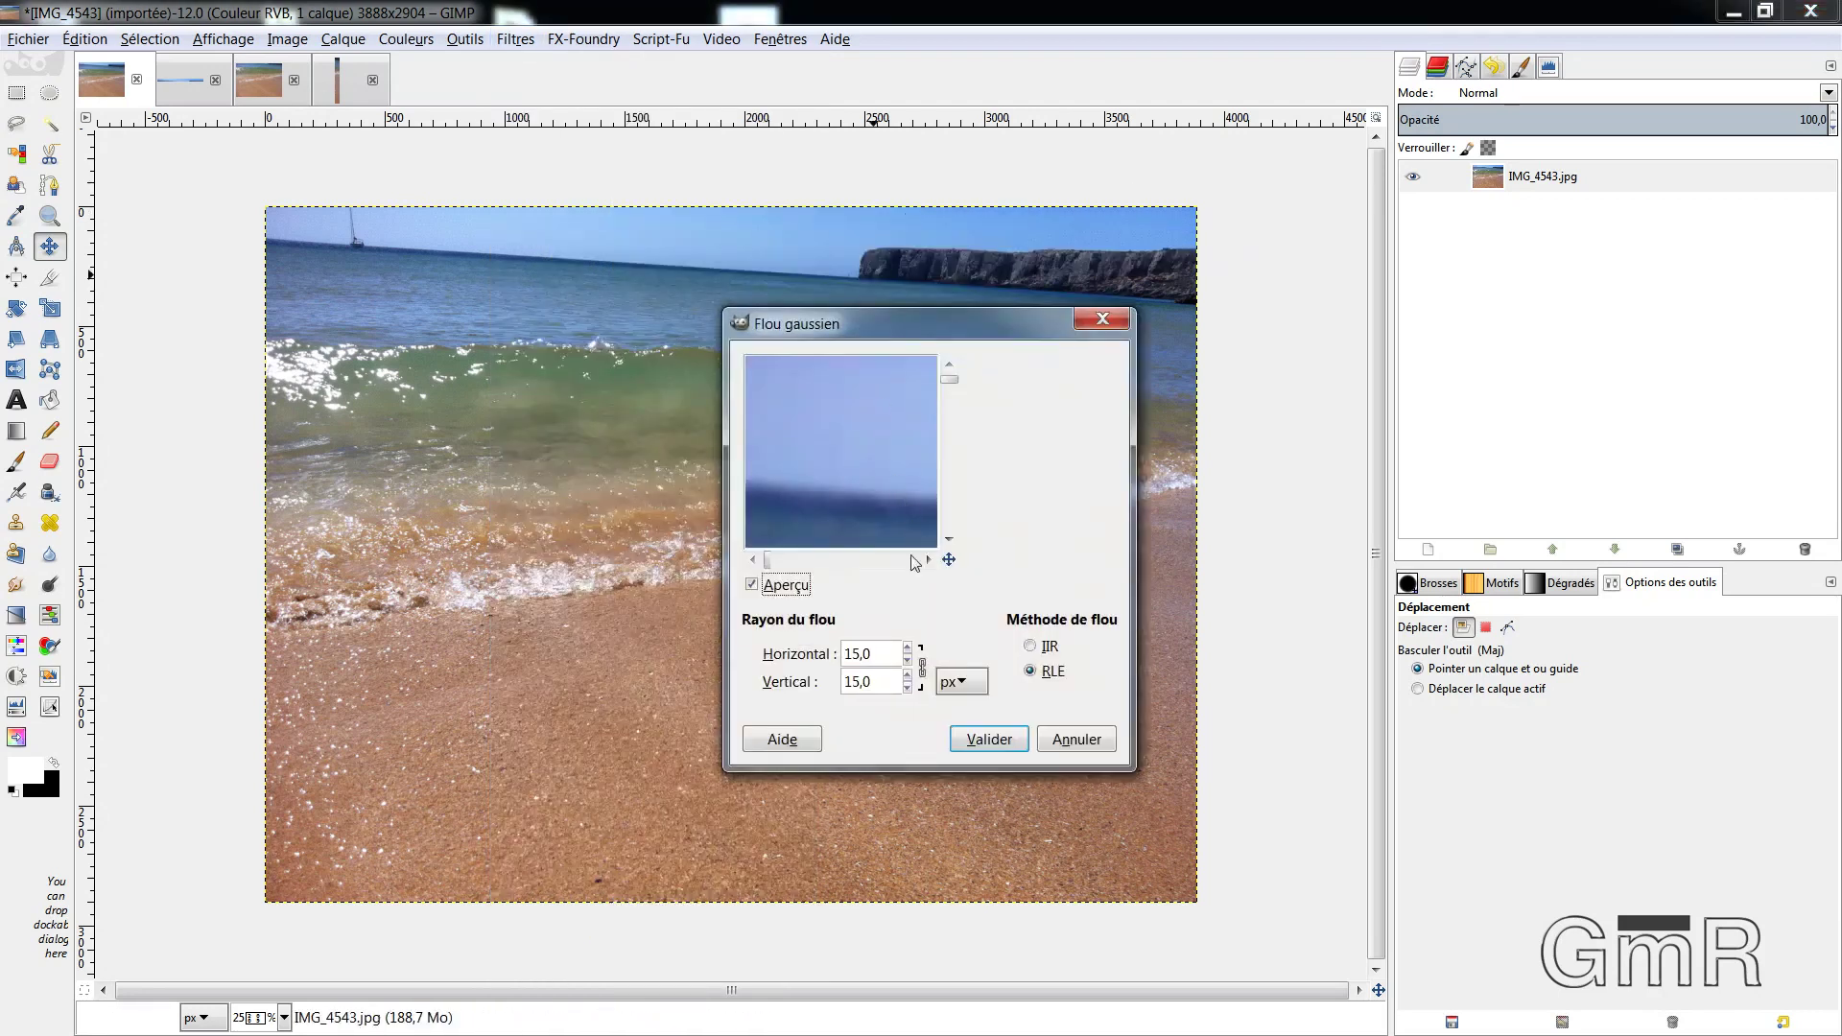
double_click(857, 653)
text(20)
click(987, 739)
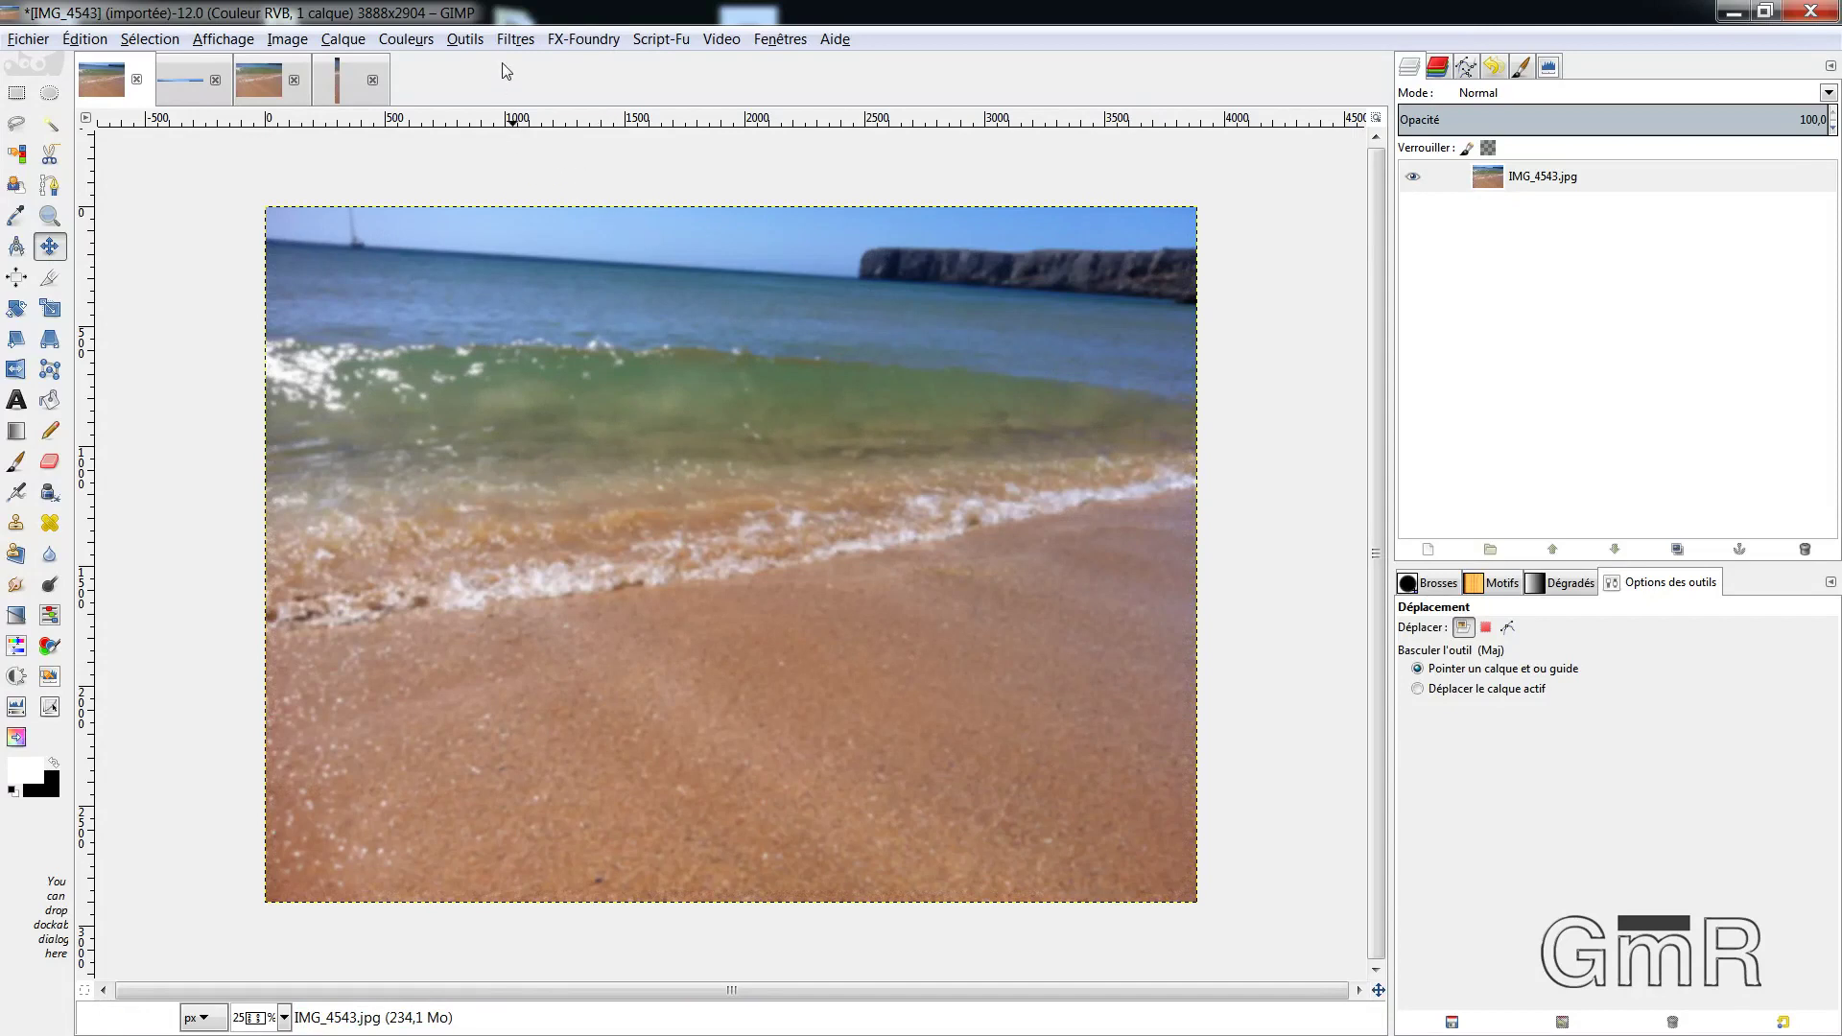
click(512, 41)
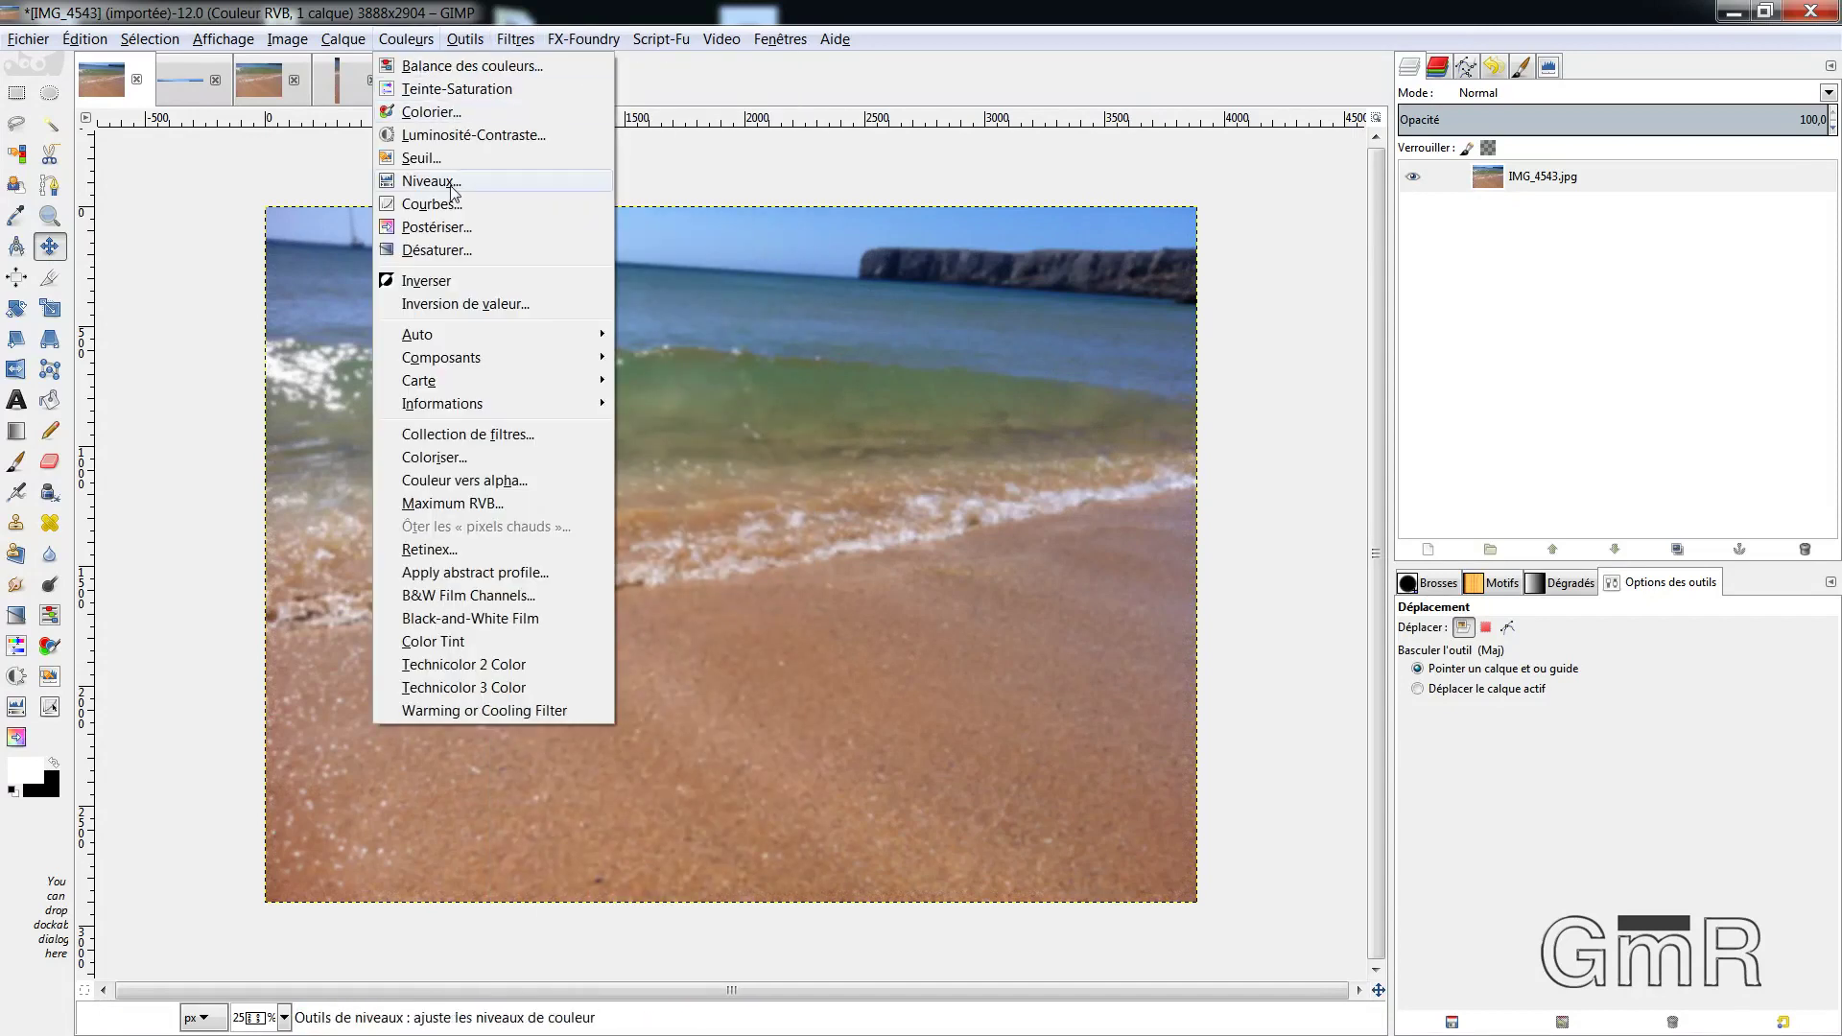
Desaturate the photo with the Average shade setting, then switch to the sky strip image
click(446, 248)
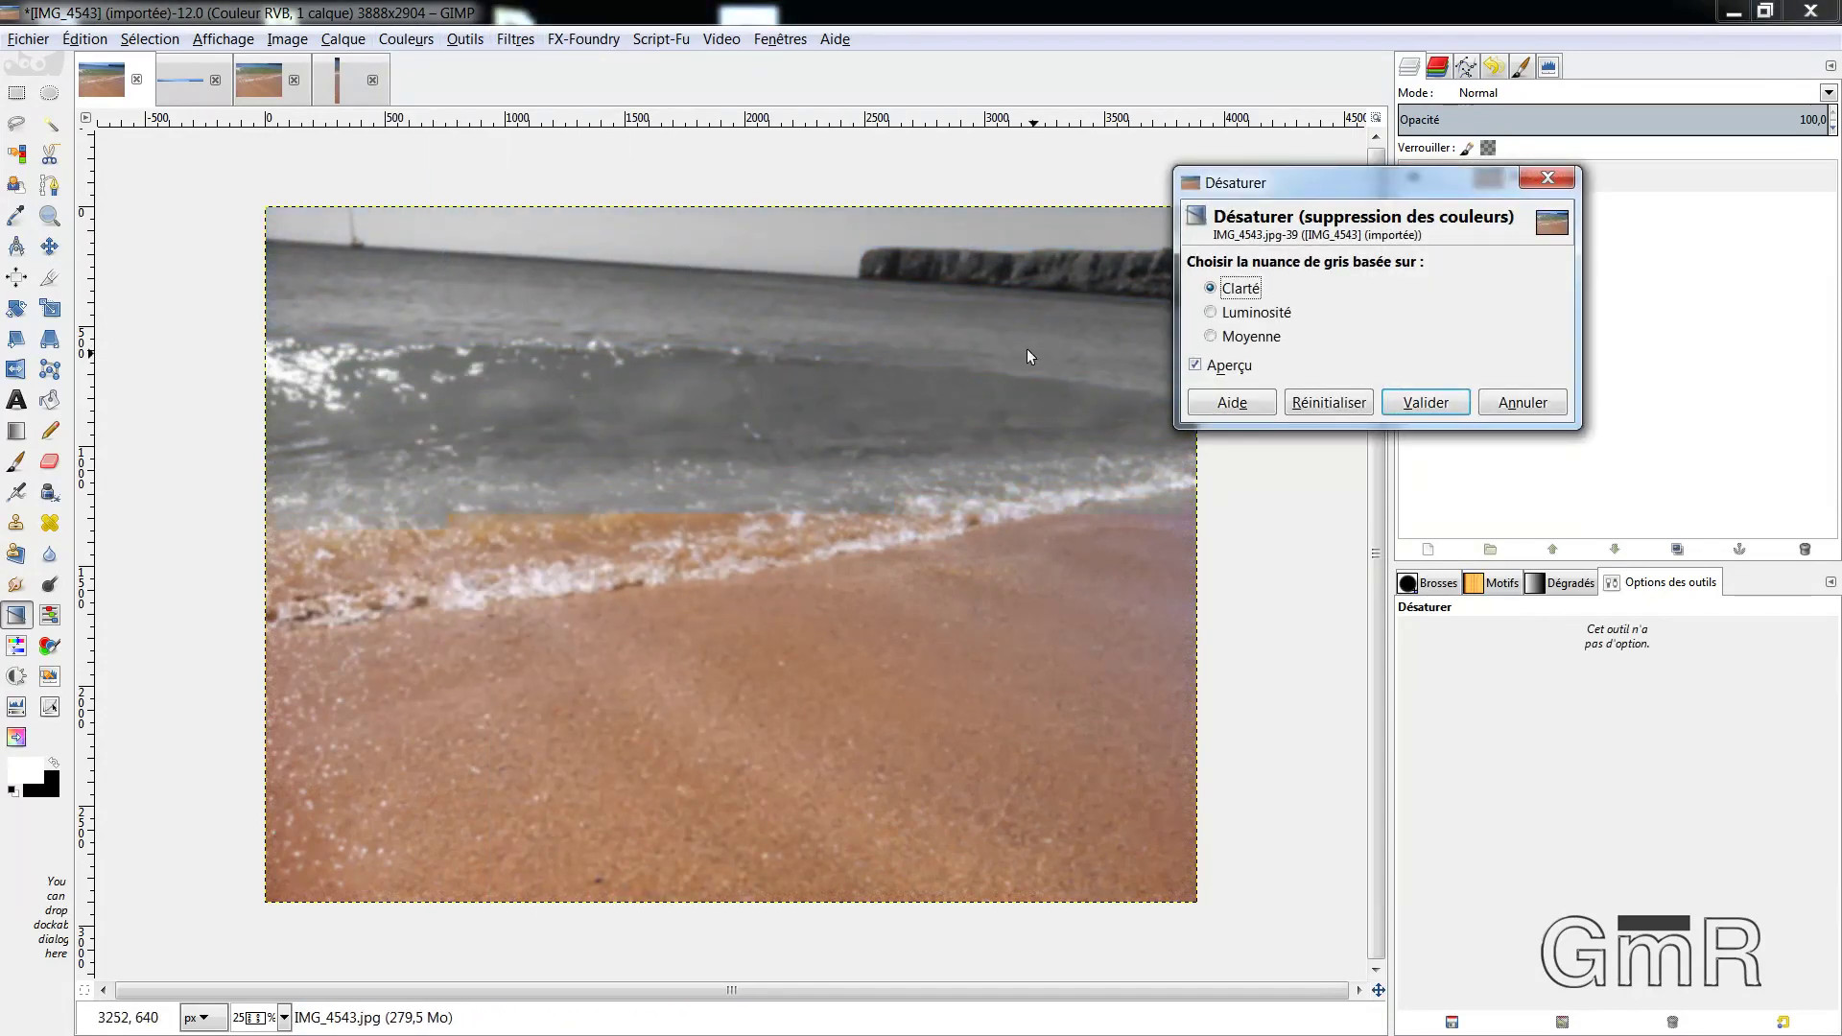
click(1250, 339)
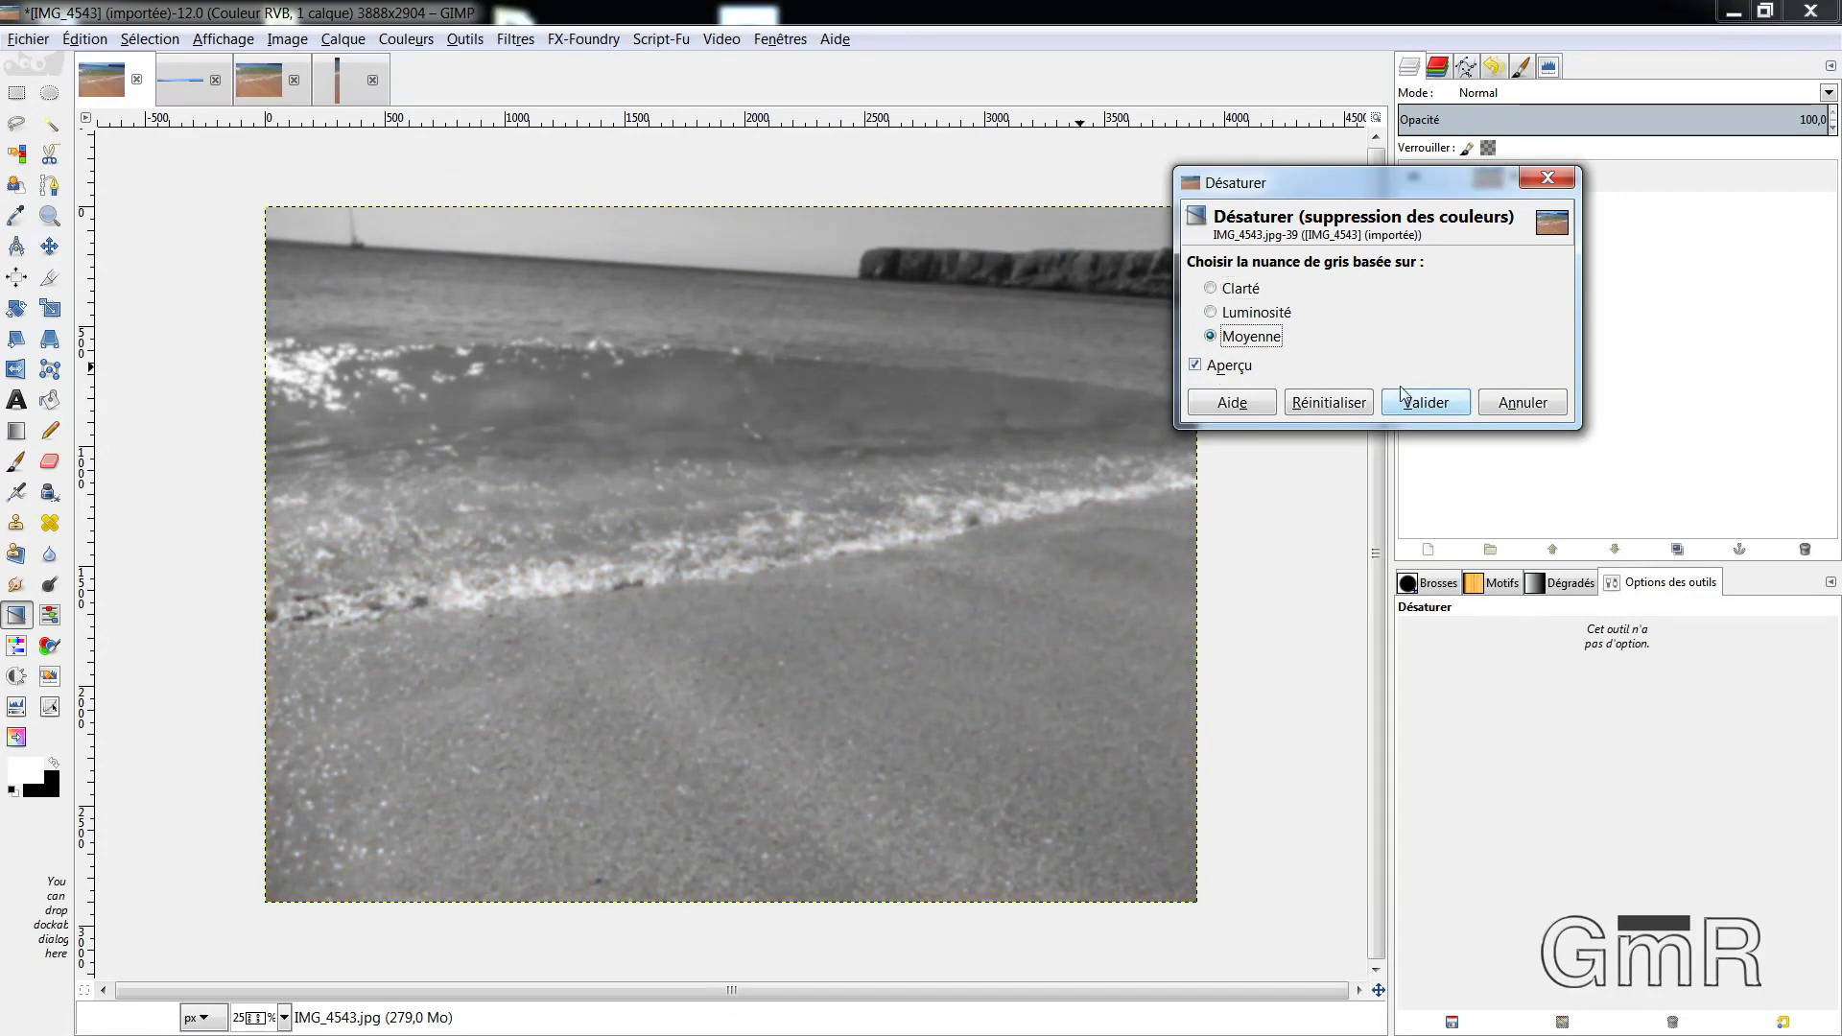
click(1425, 402)
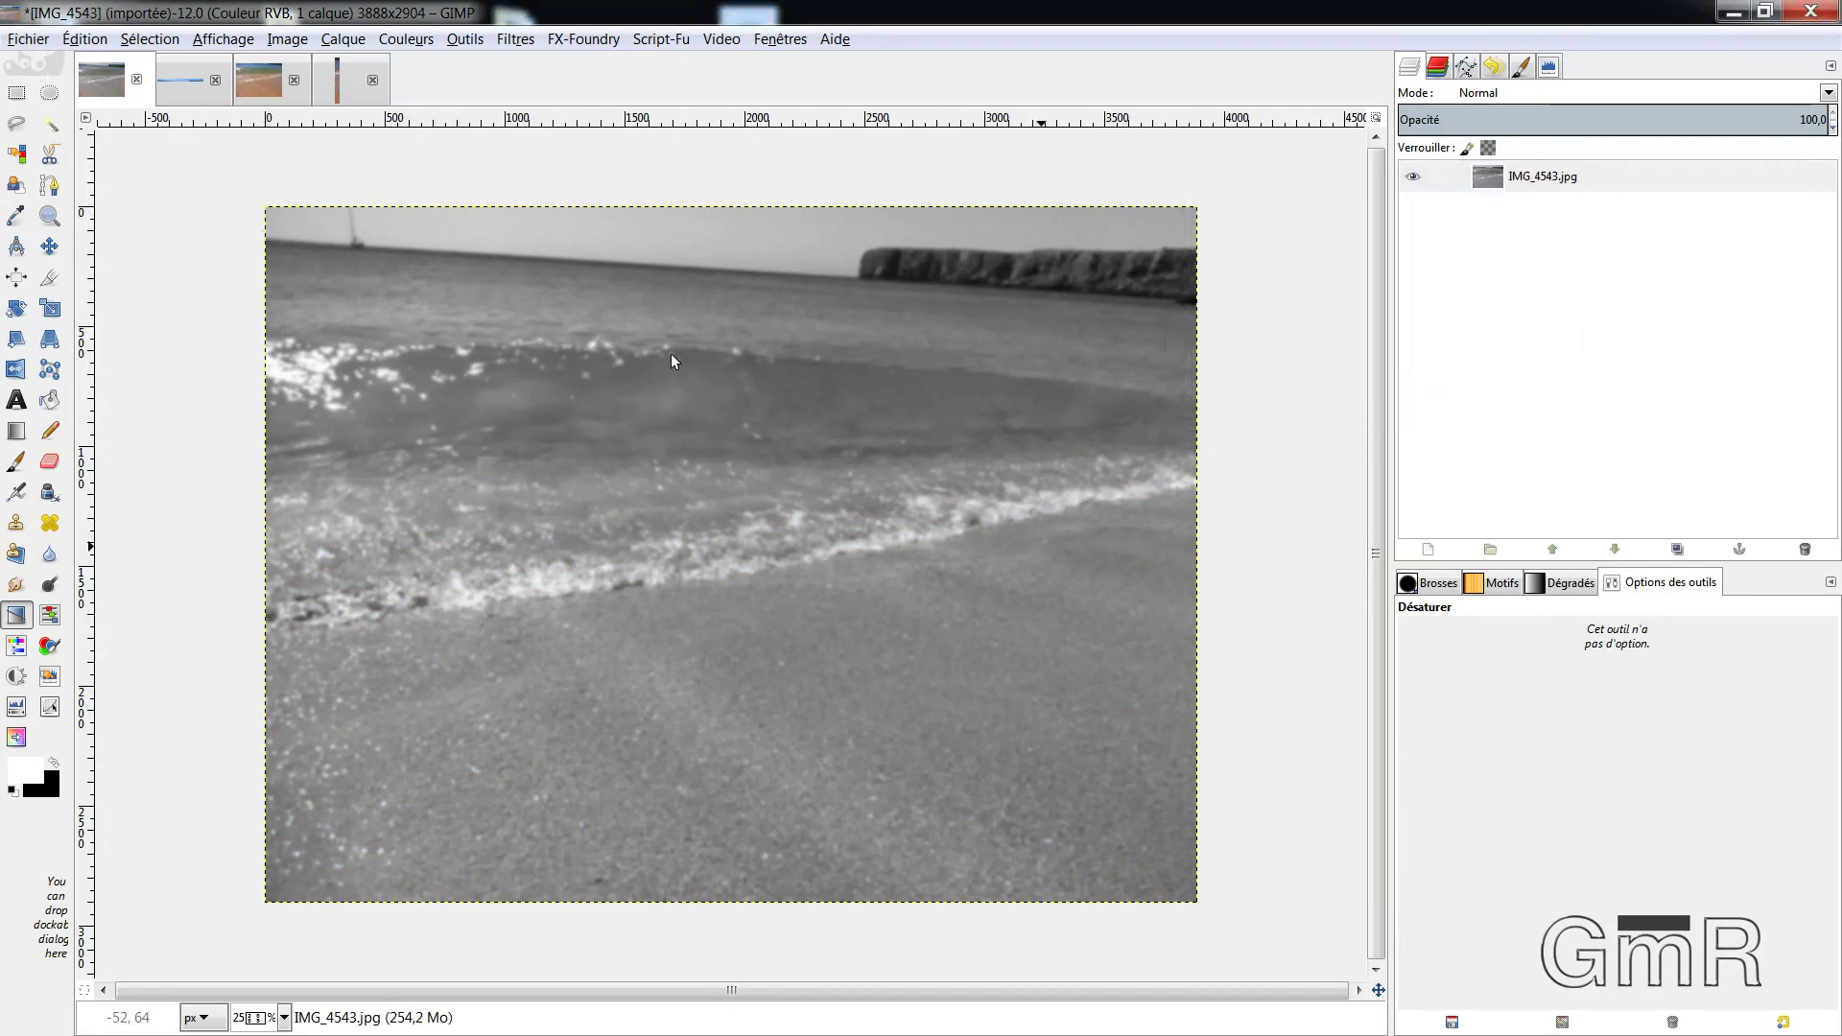
click(192, 83)
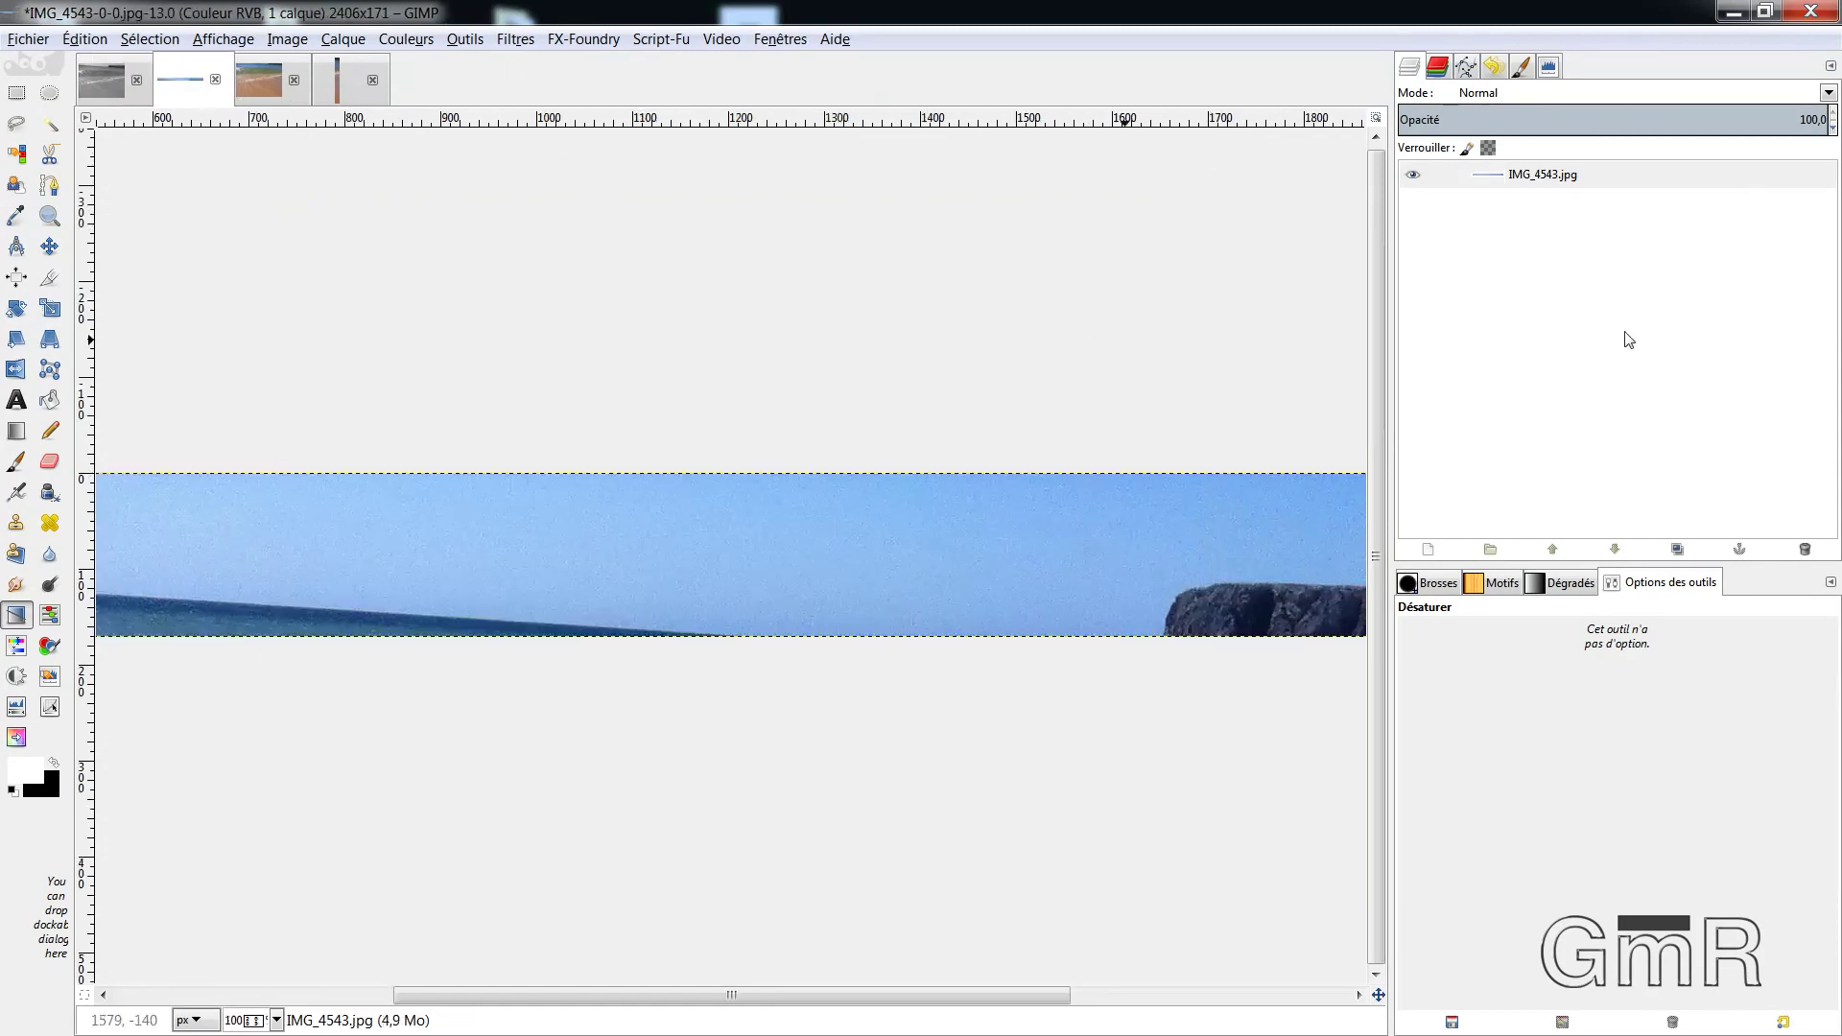
Copy the sky strip and paste it as a new layer on the greyscale beach with W
click(1532, 175)
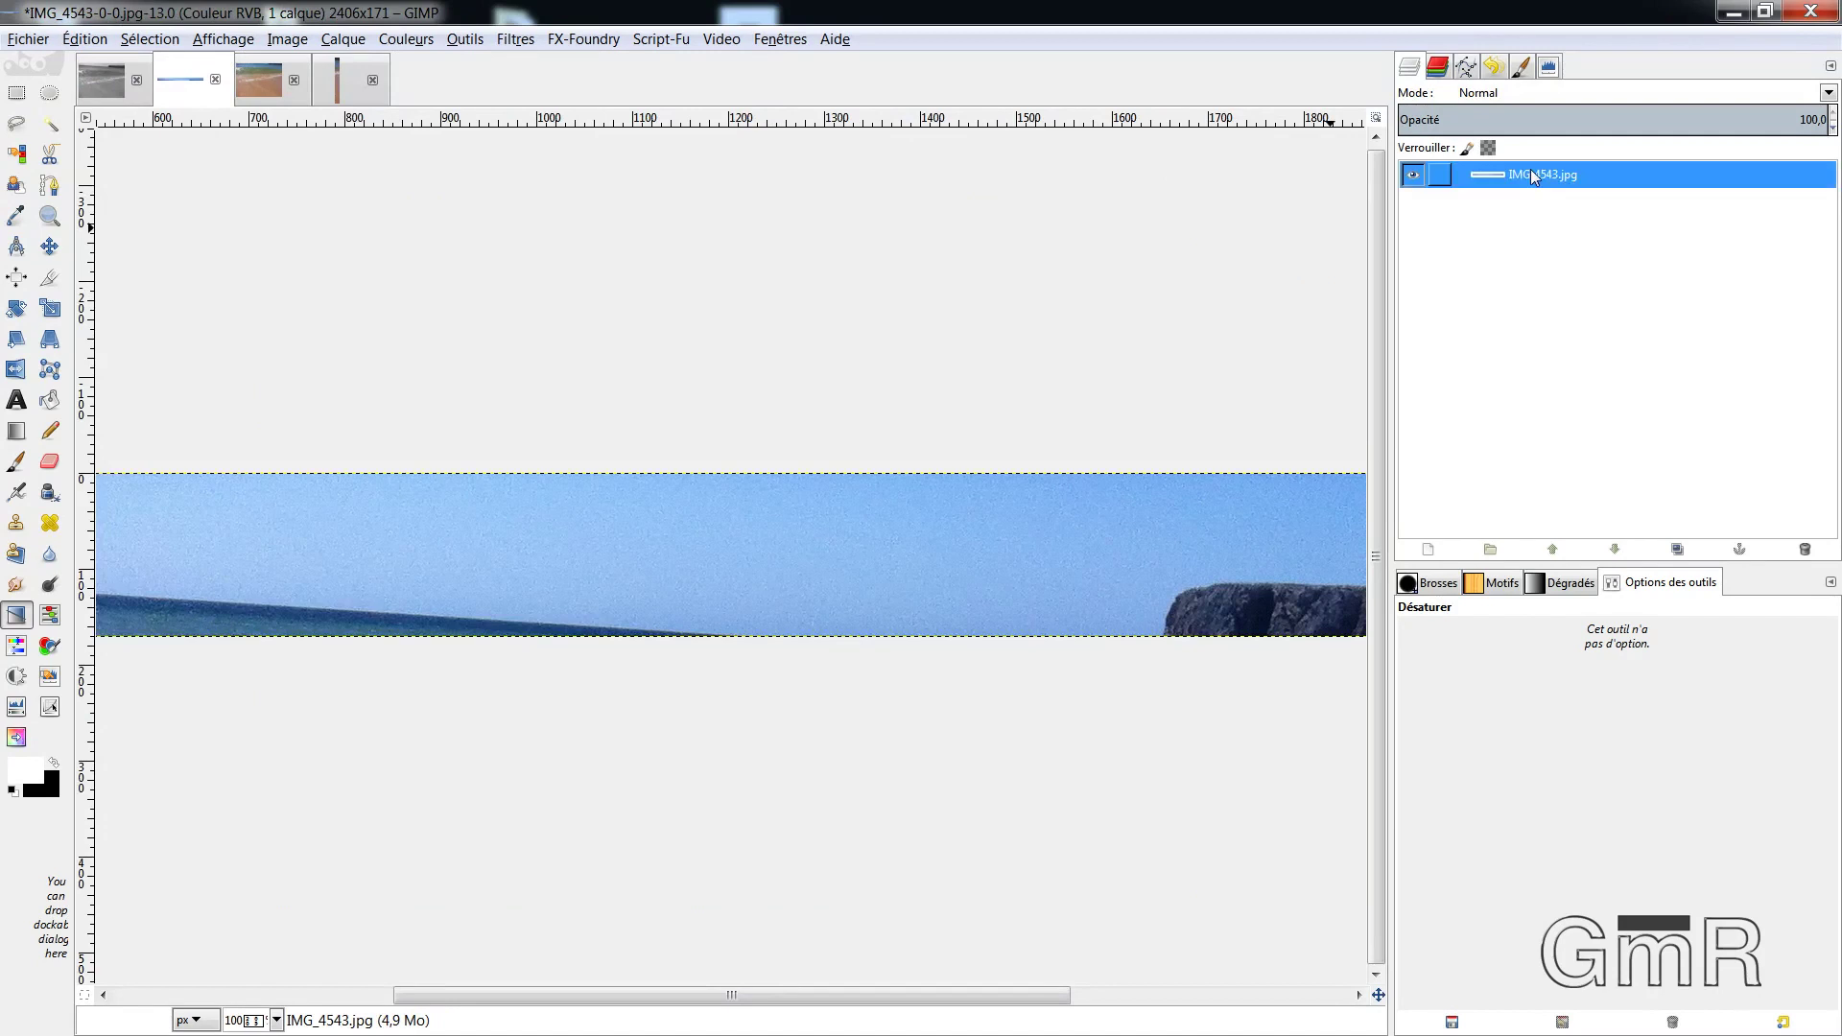
click(95, 40)
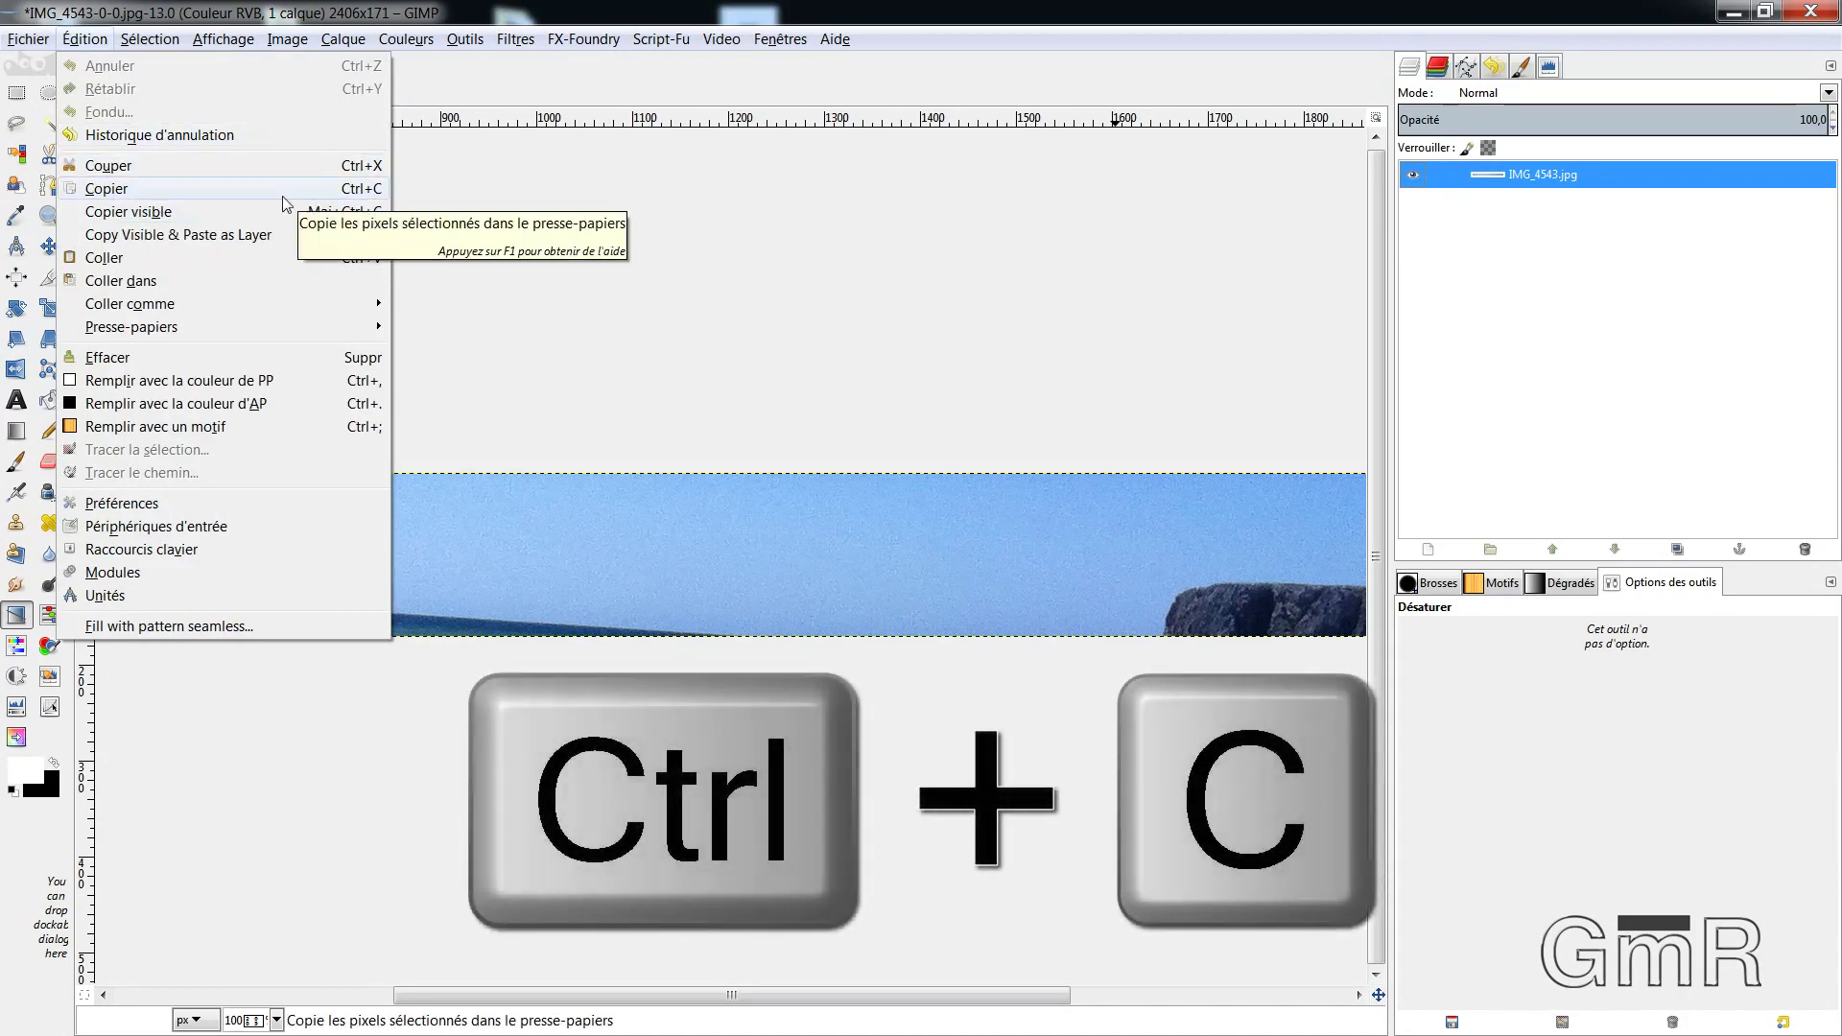
key(ctrl+c)
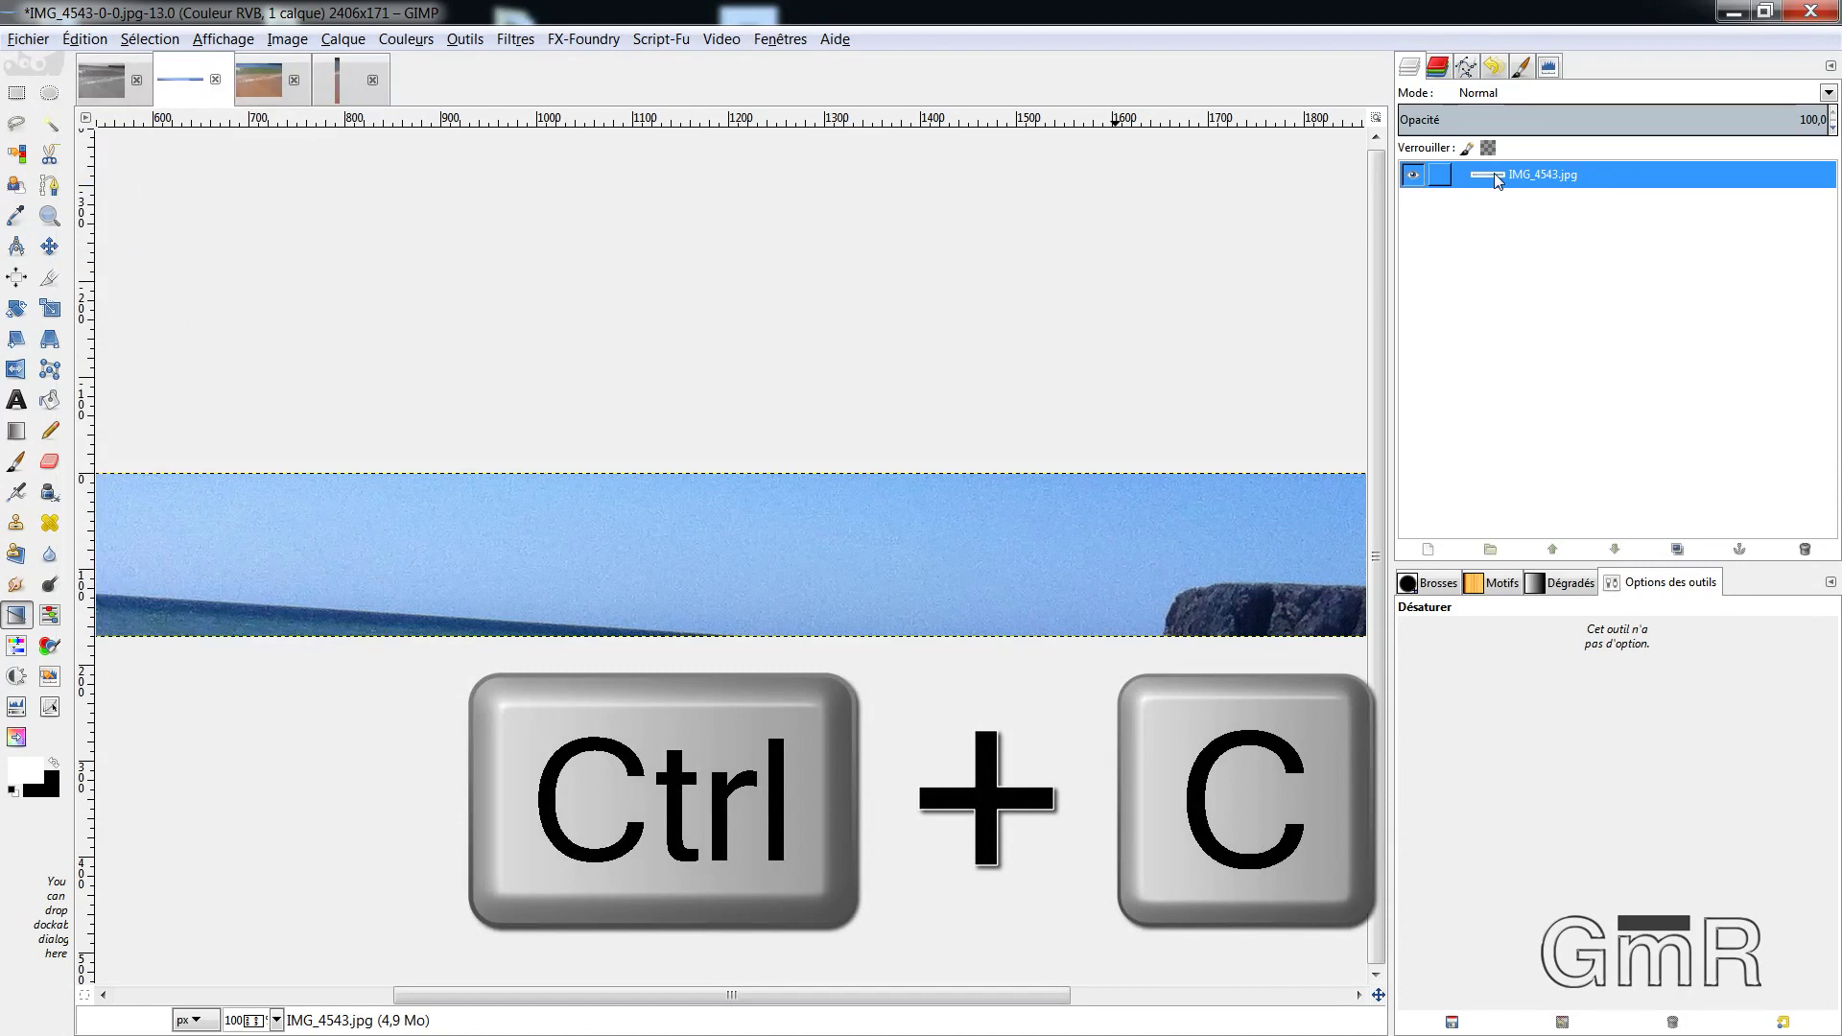
key(ctrl+c)
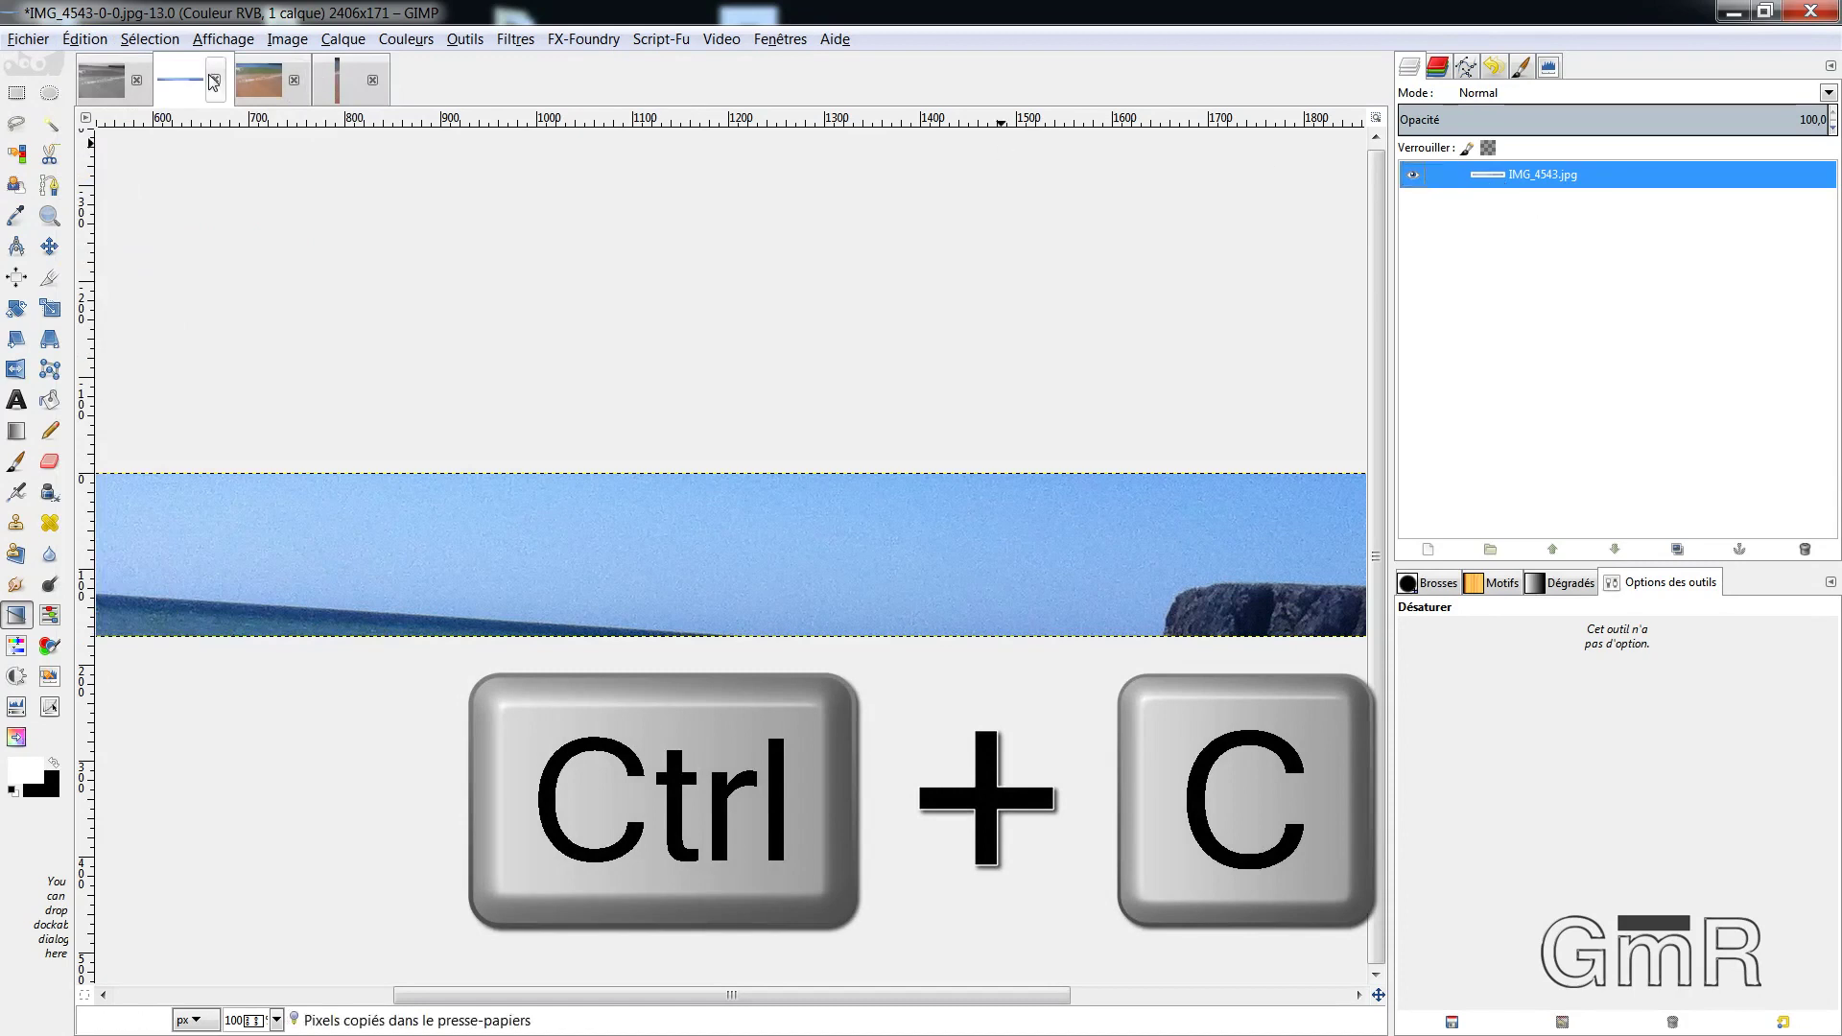
click(101, 80)
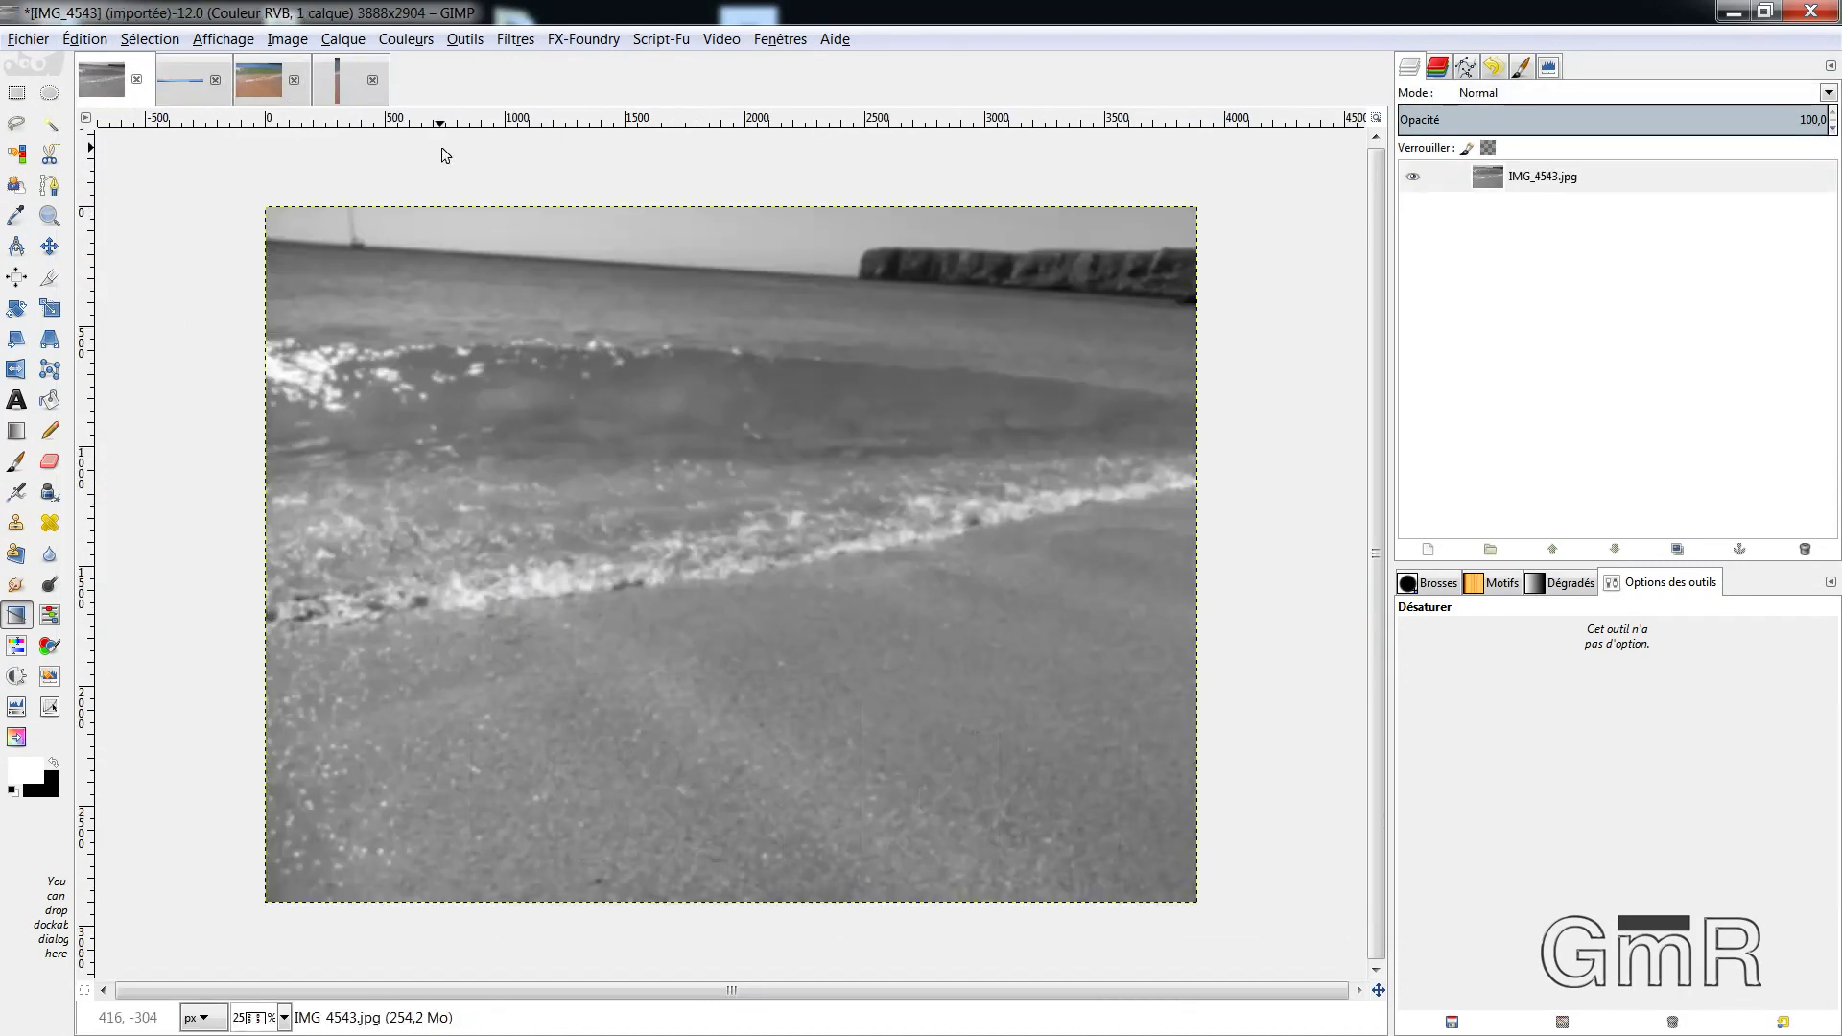
key(w)
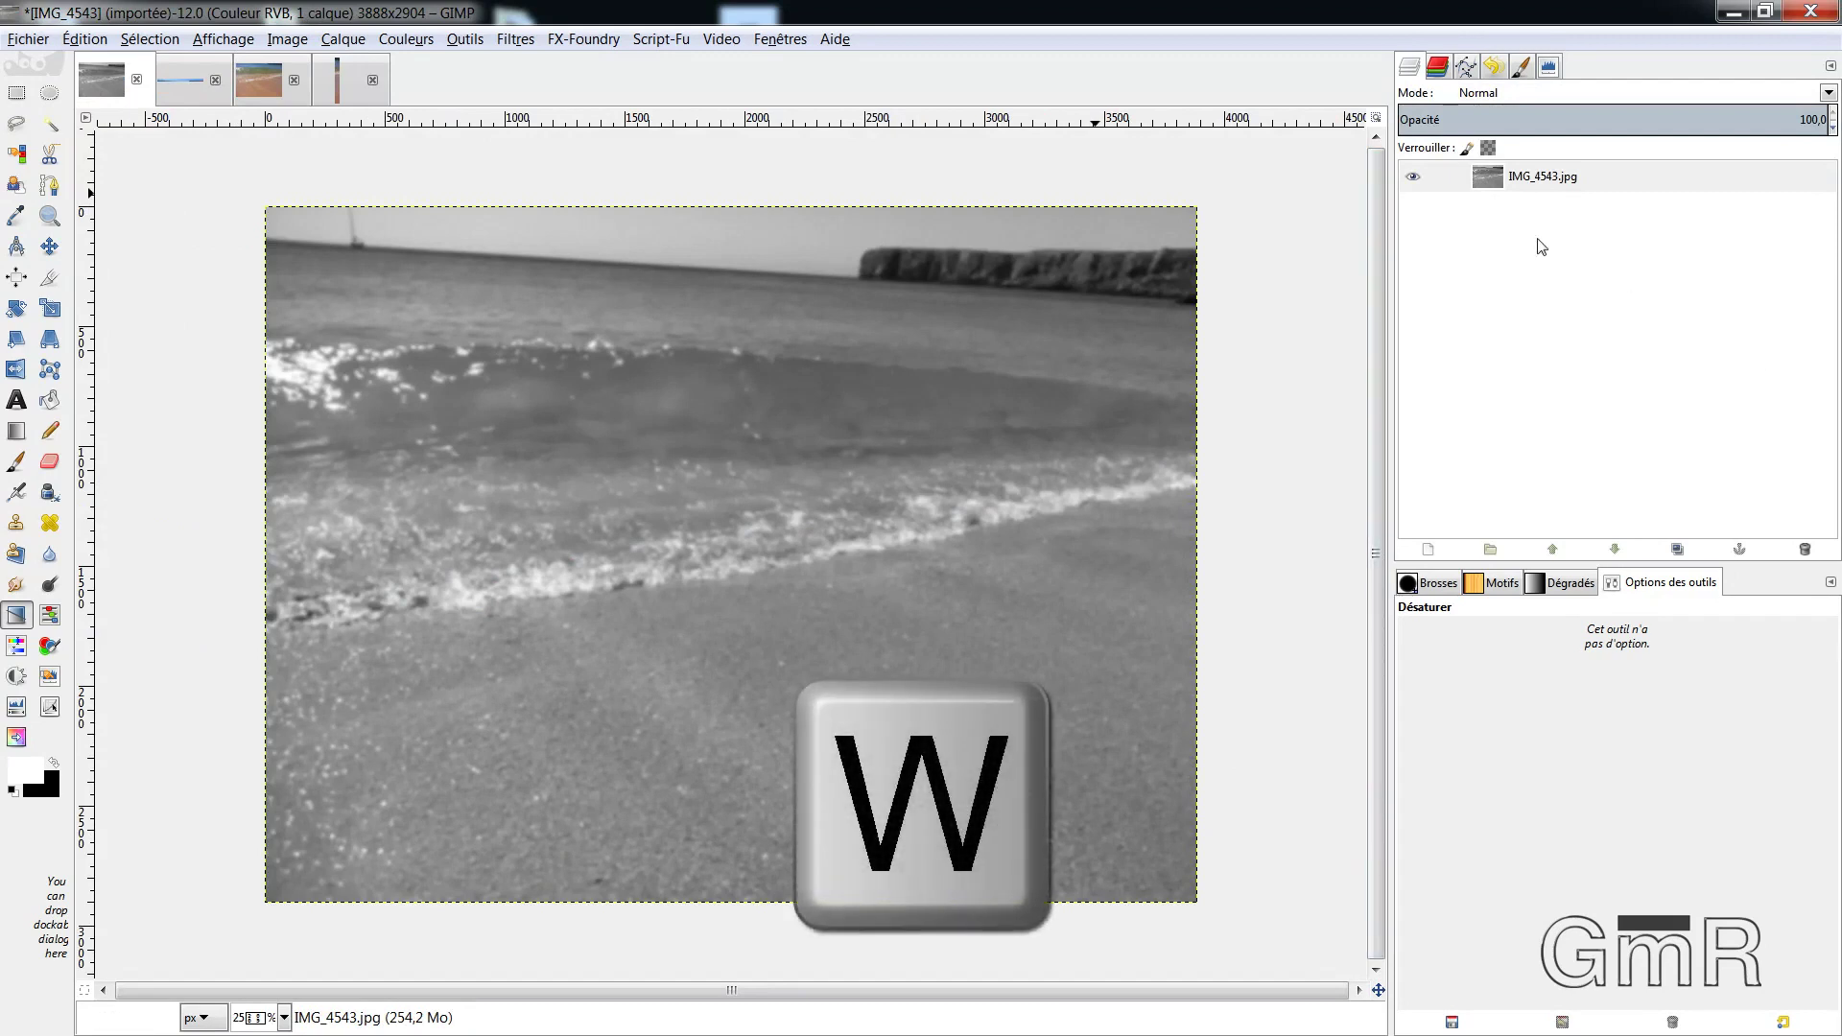
click(1534, 187)
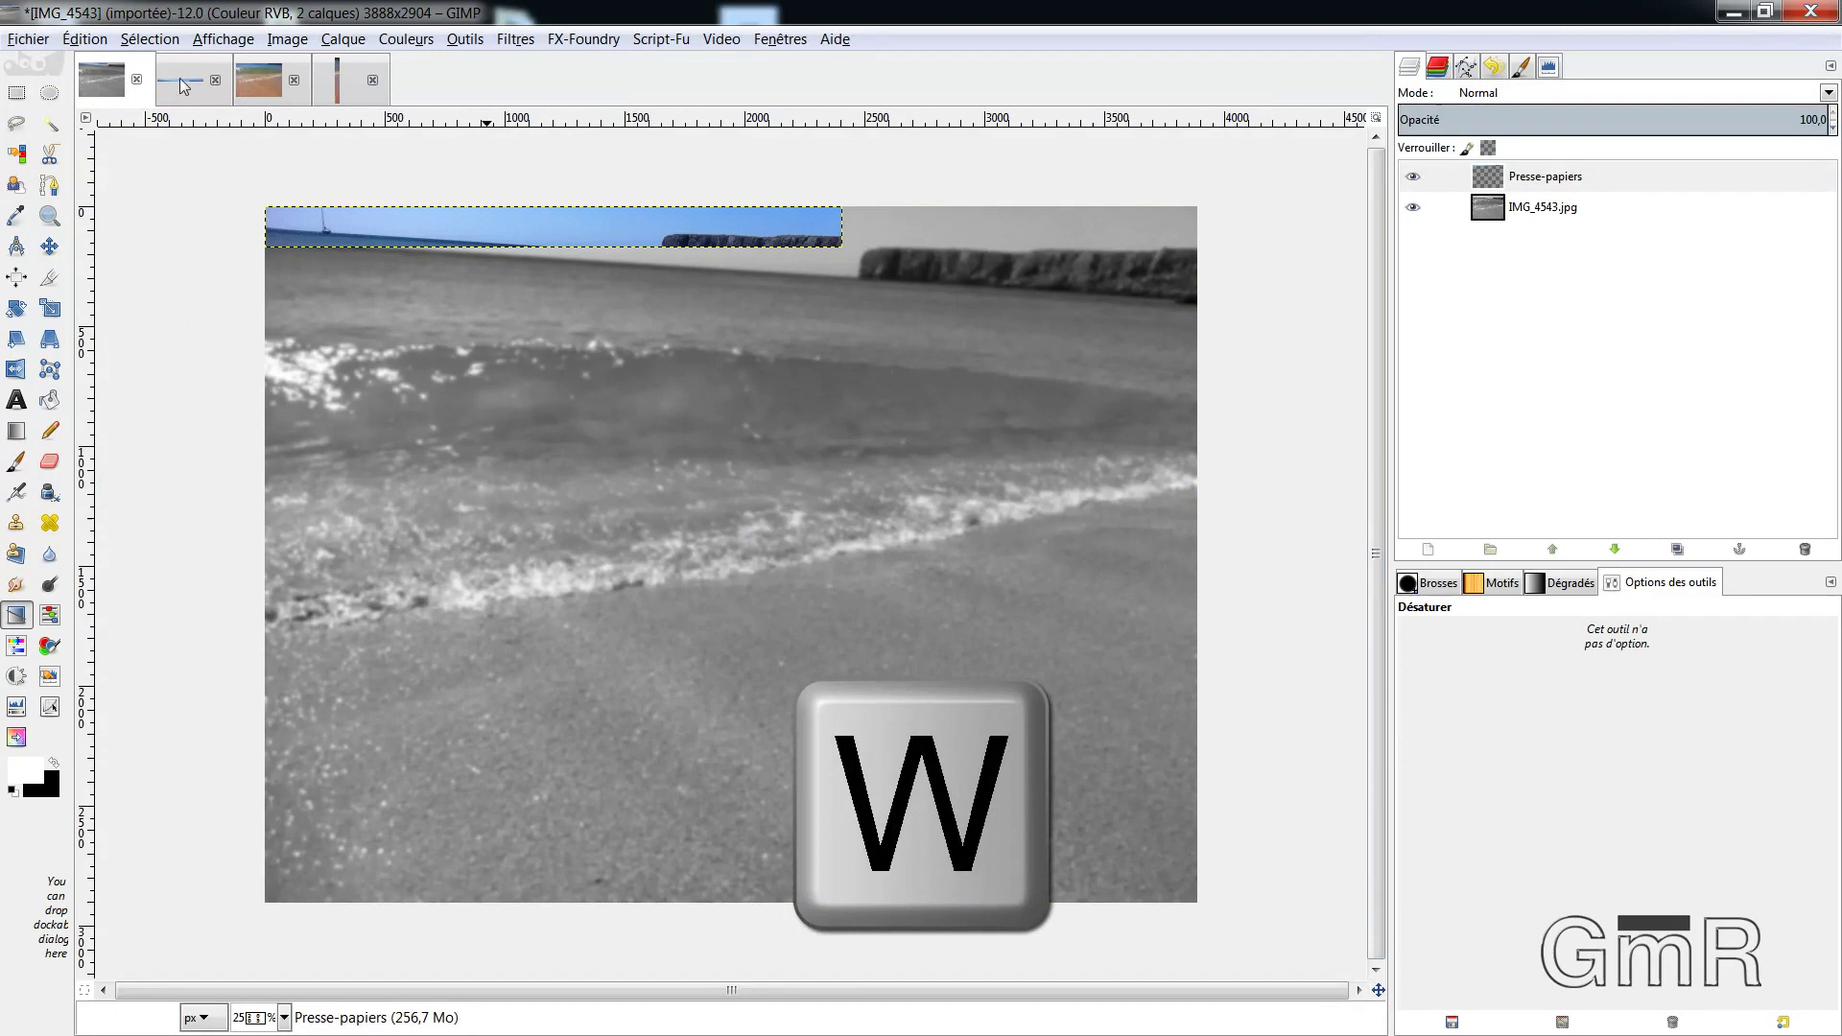
Paste the colour beach crop as a new layer over the greyscale beach
click(261, 81)
click(1487, 175)
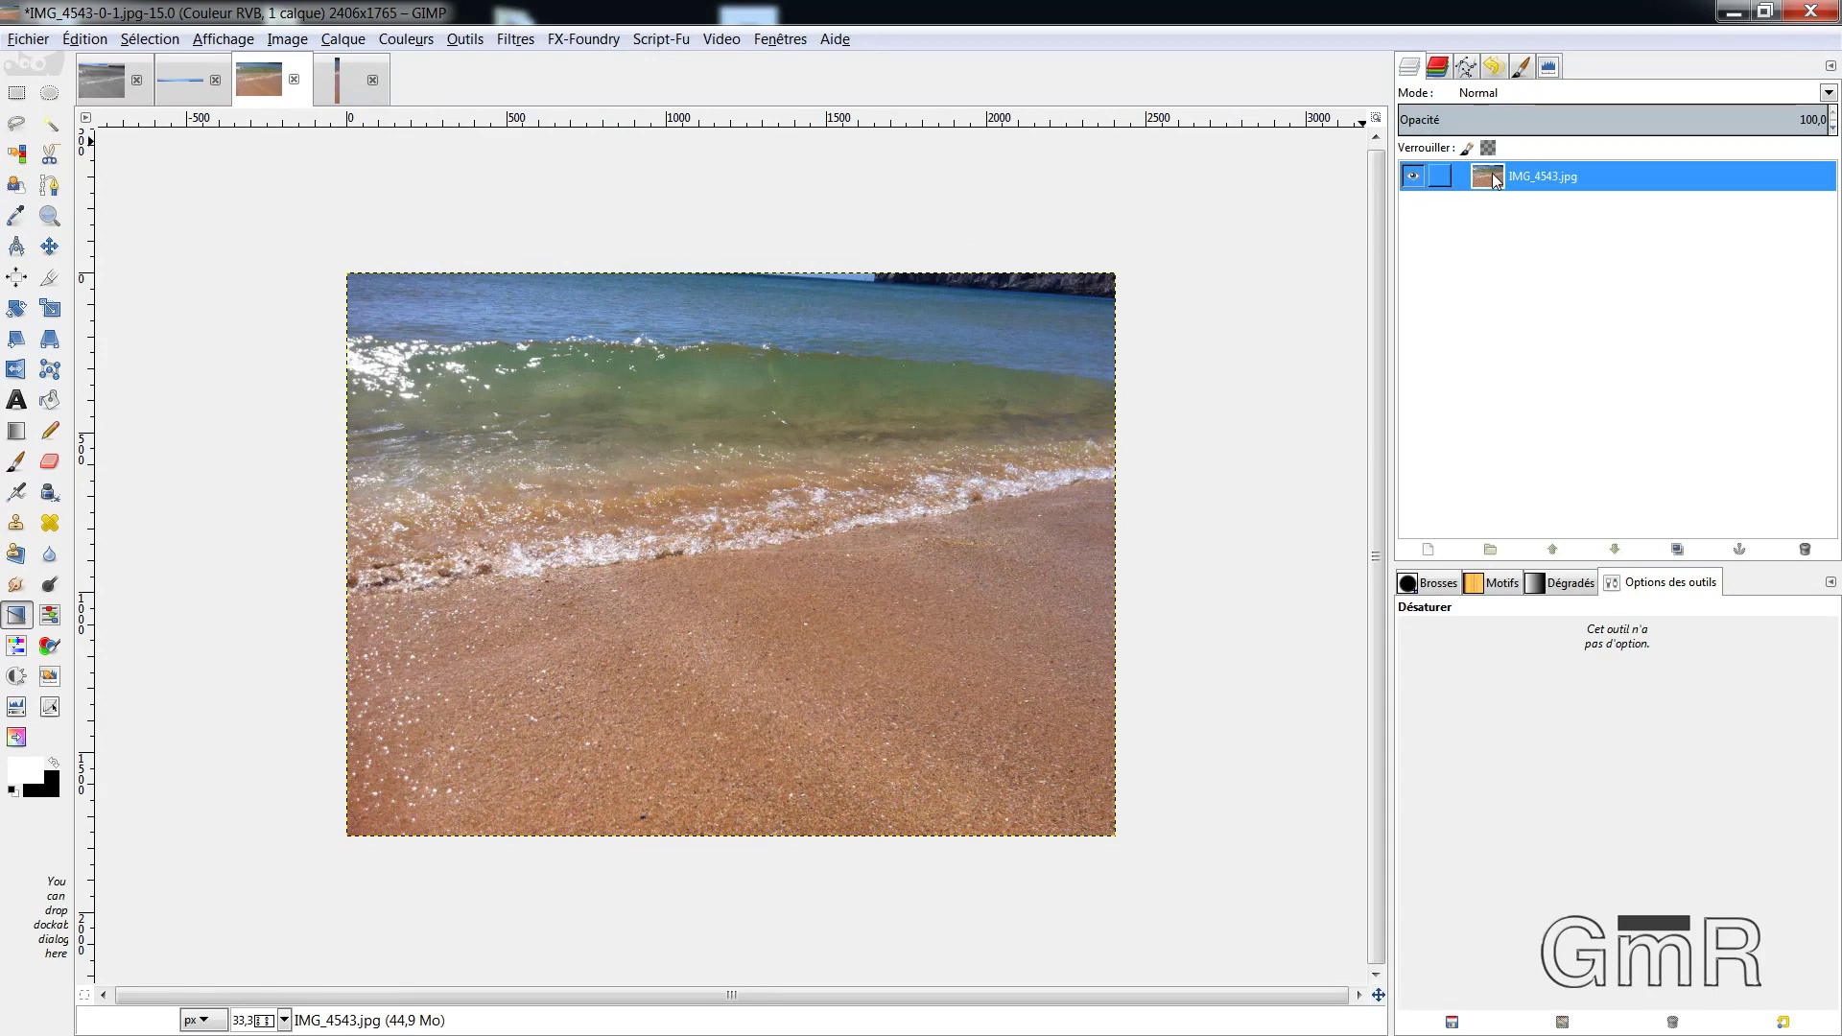
click(86, 39)
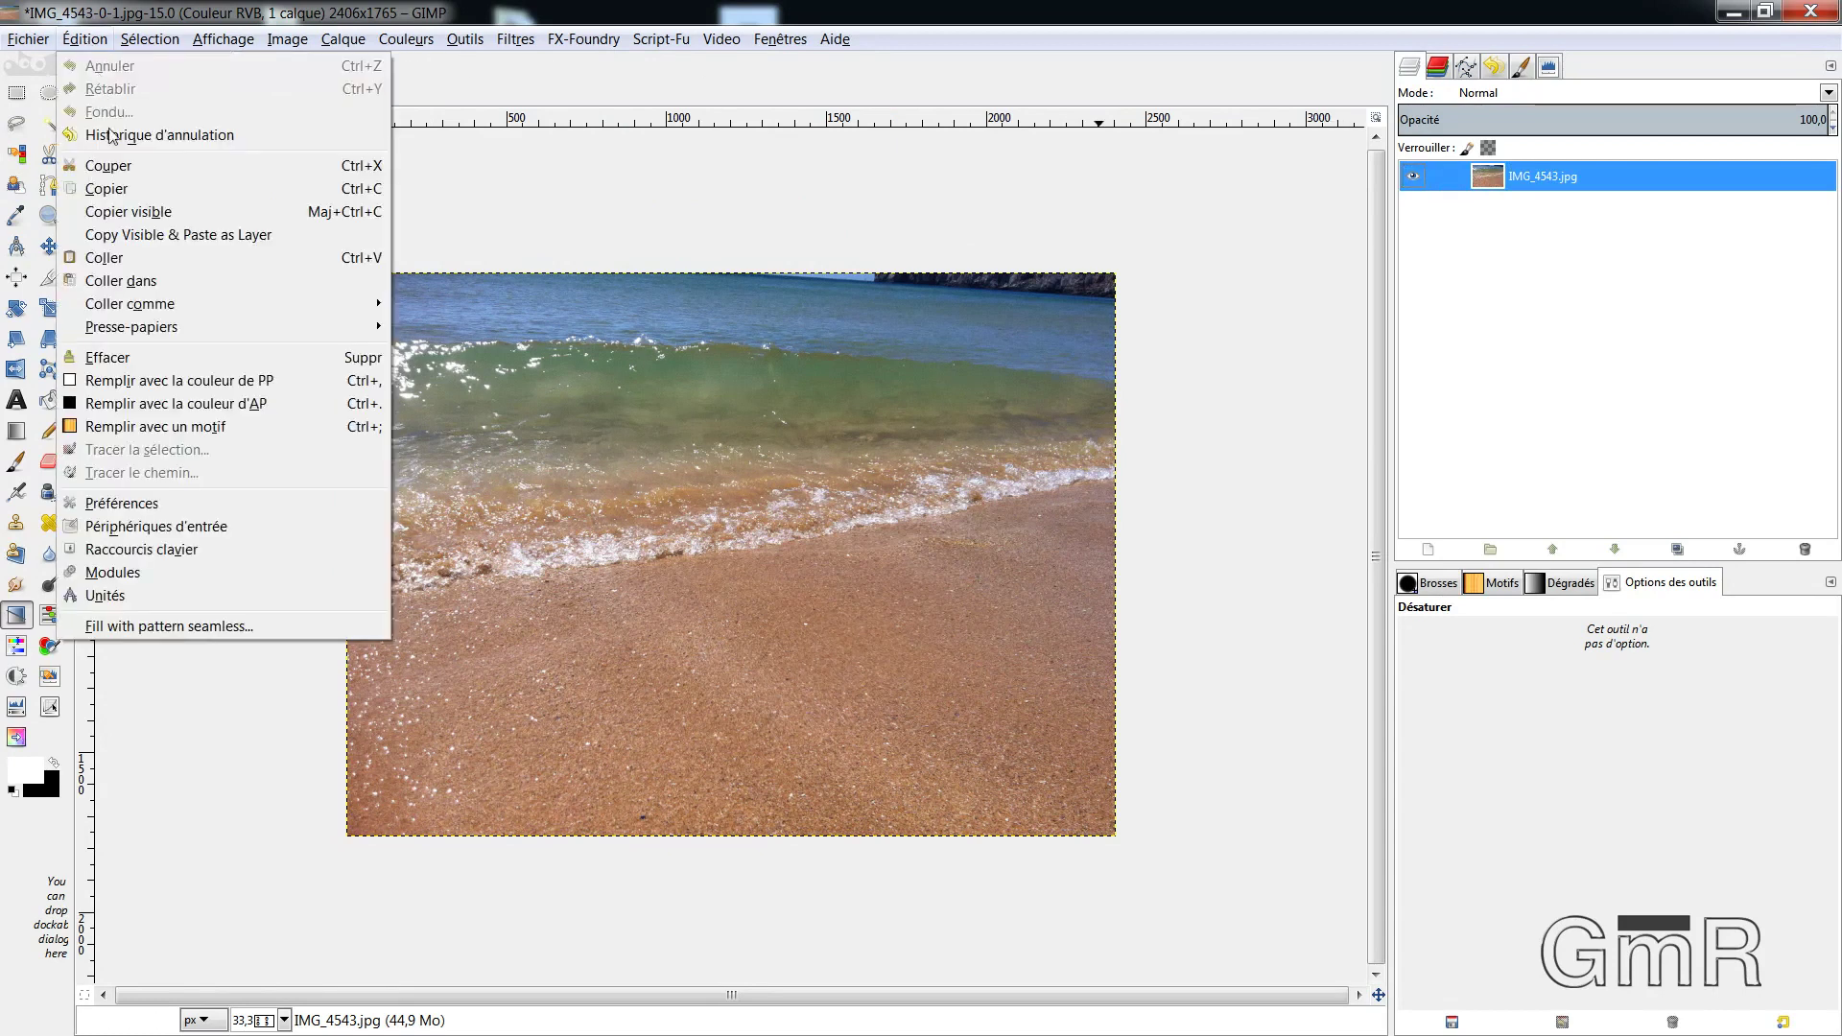
click(108, 189)
click(103, 86)
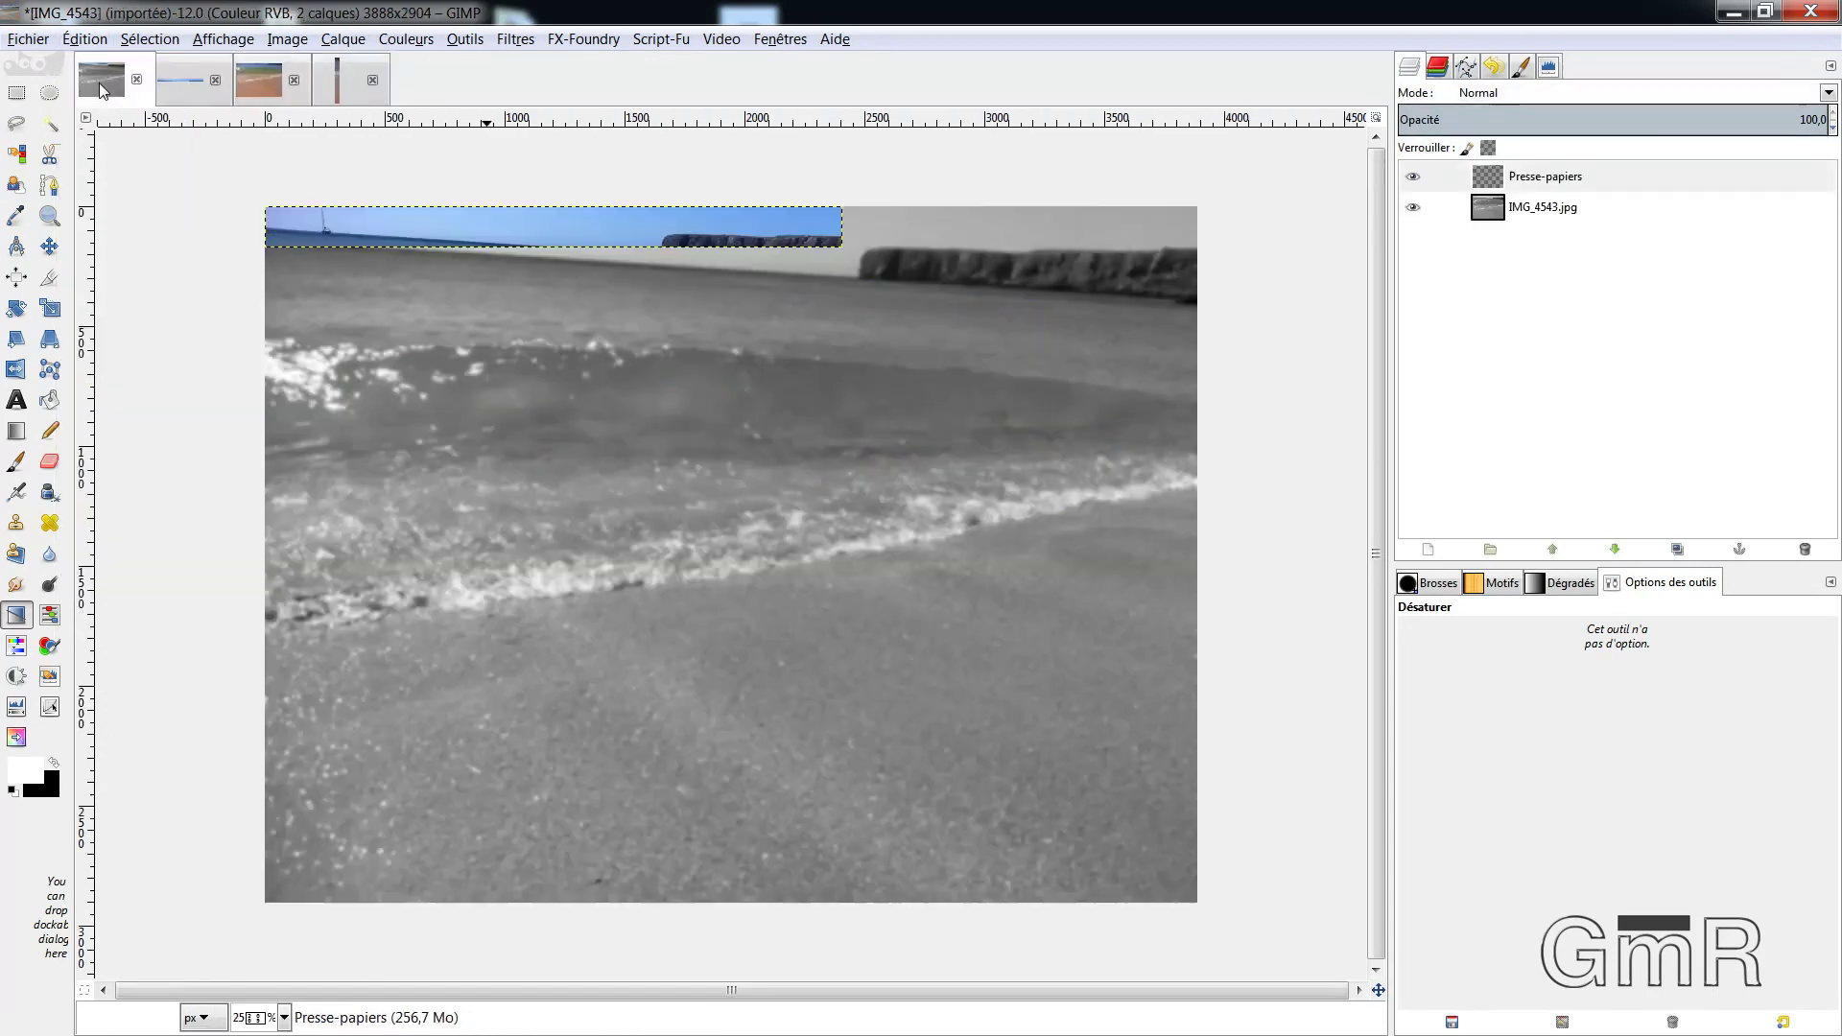
click(85, 39)
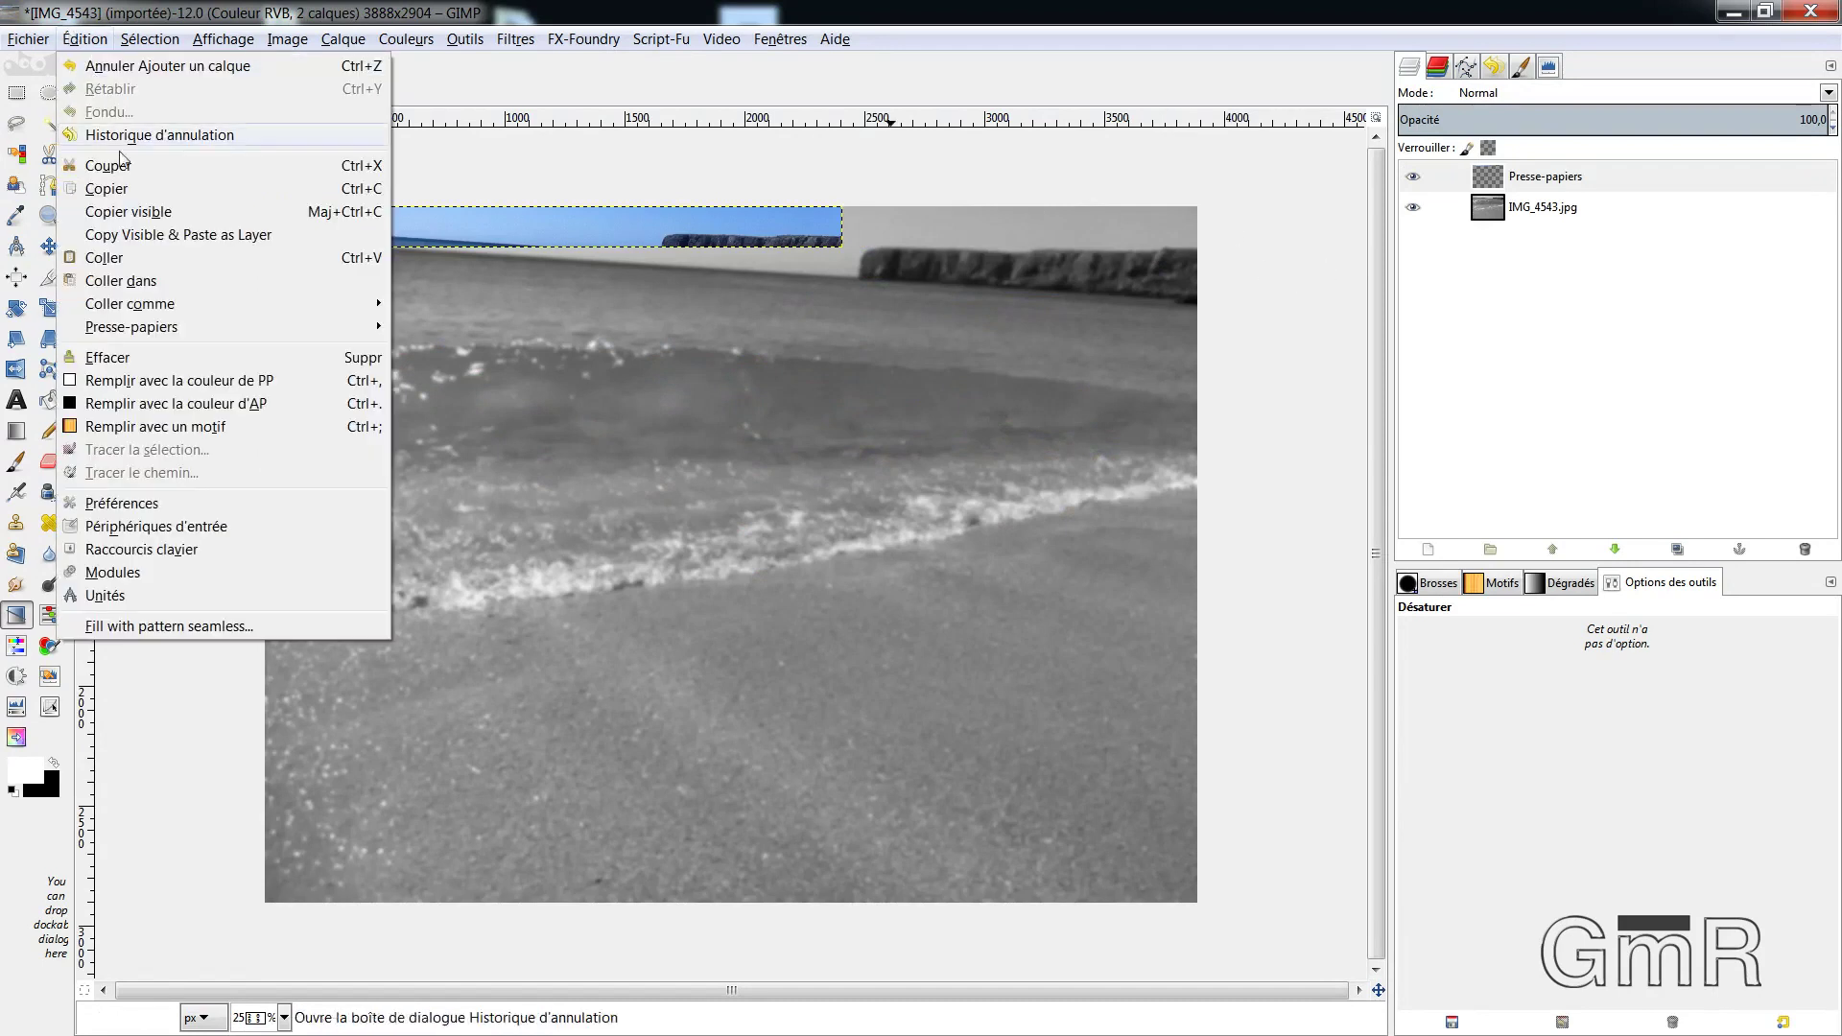
mouse_move(129, 303)
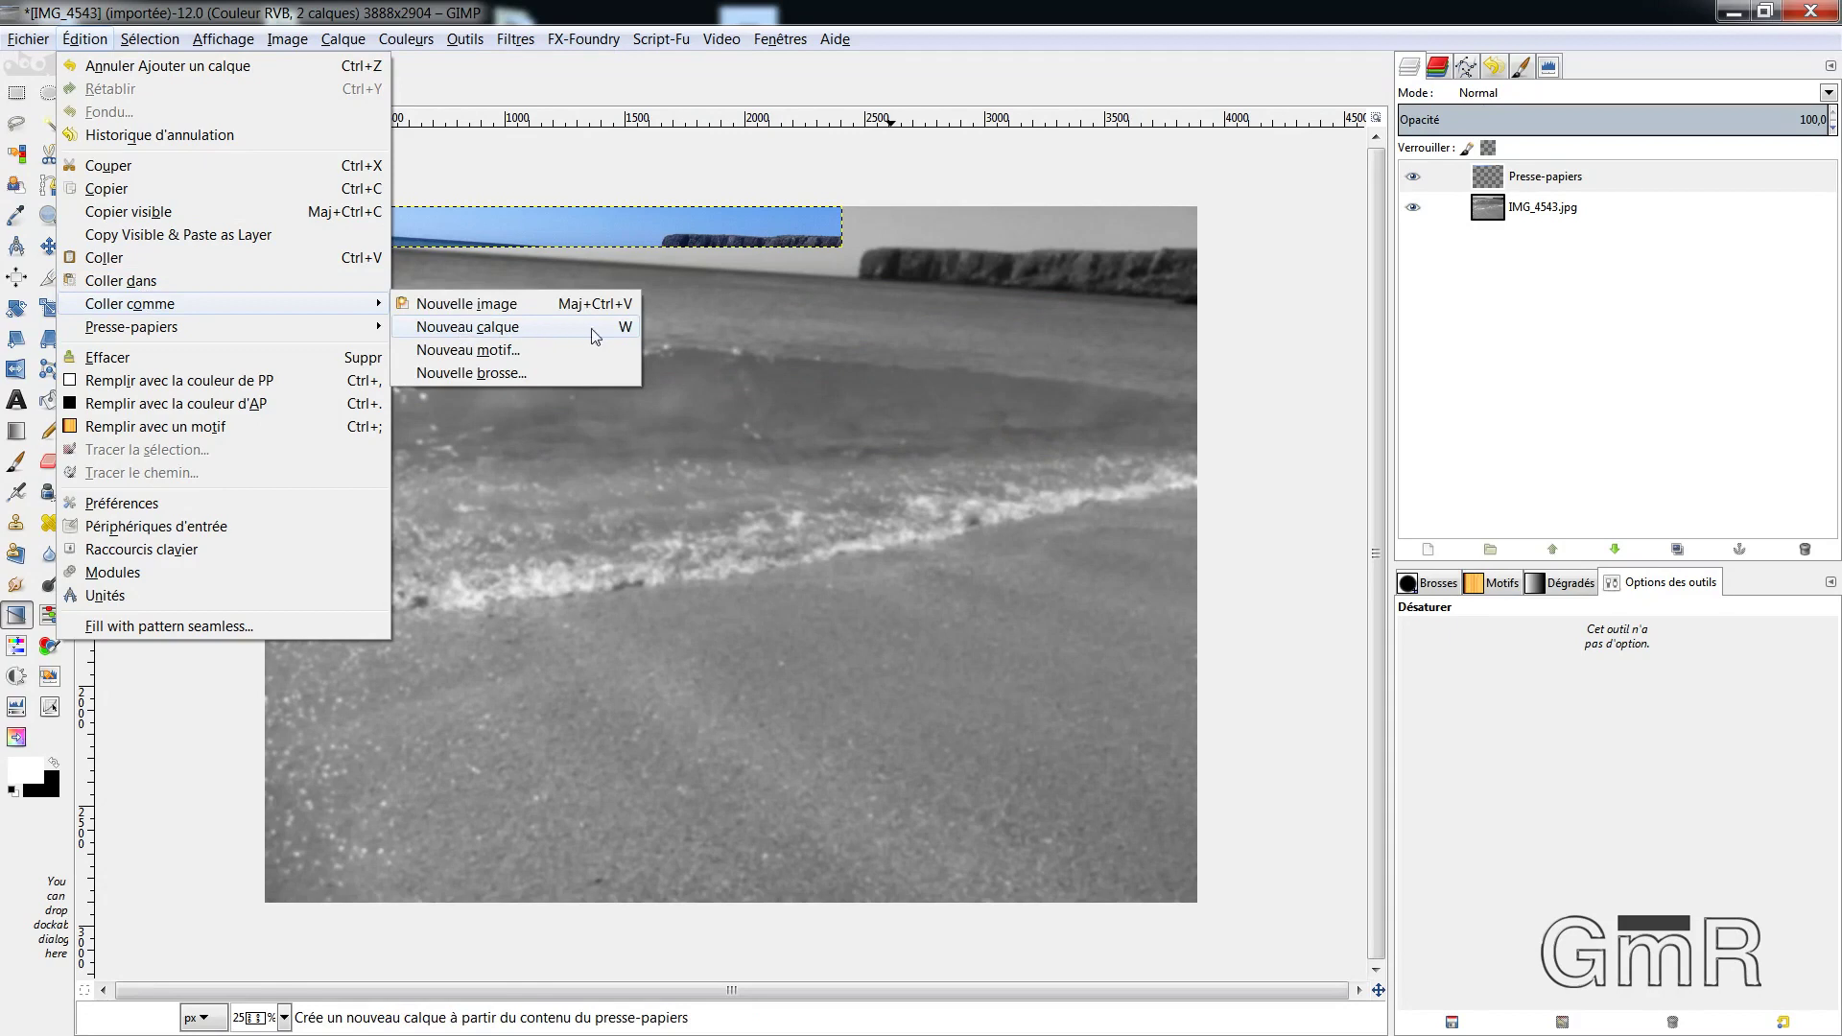
click(610, 327)
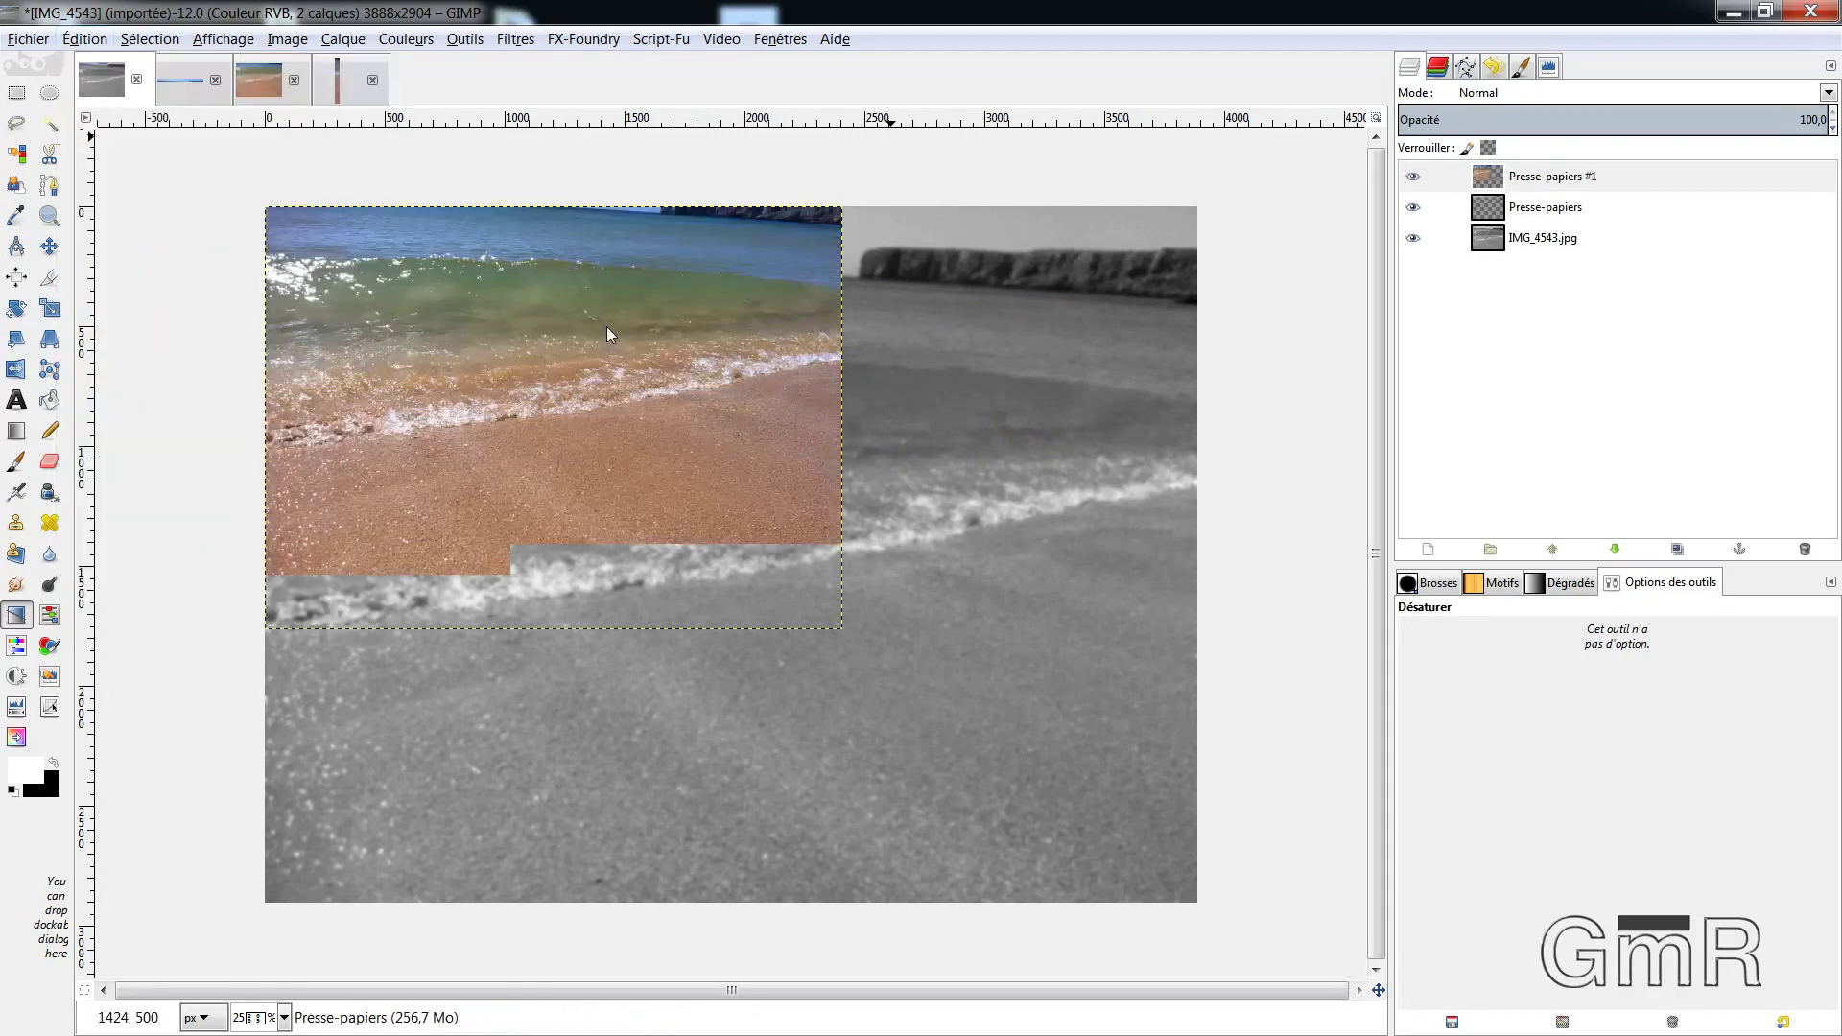
Copy the tall narrow strip image's layer to the clipboard
click(343, 81)
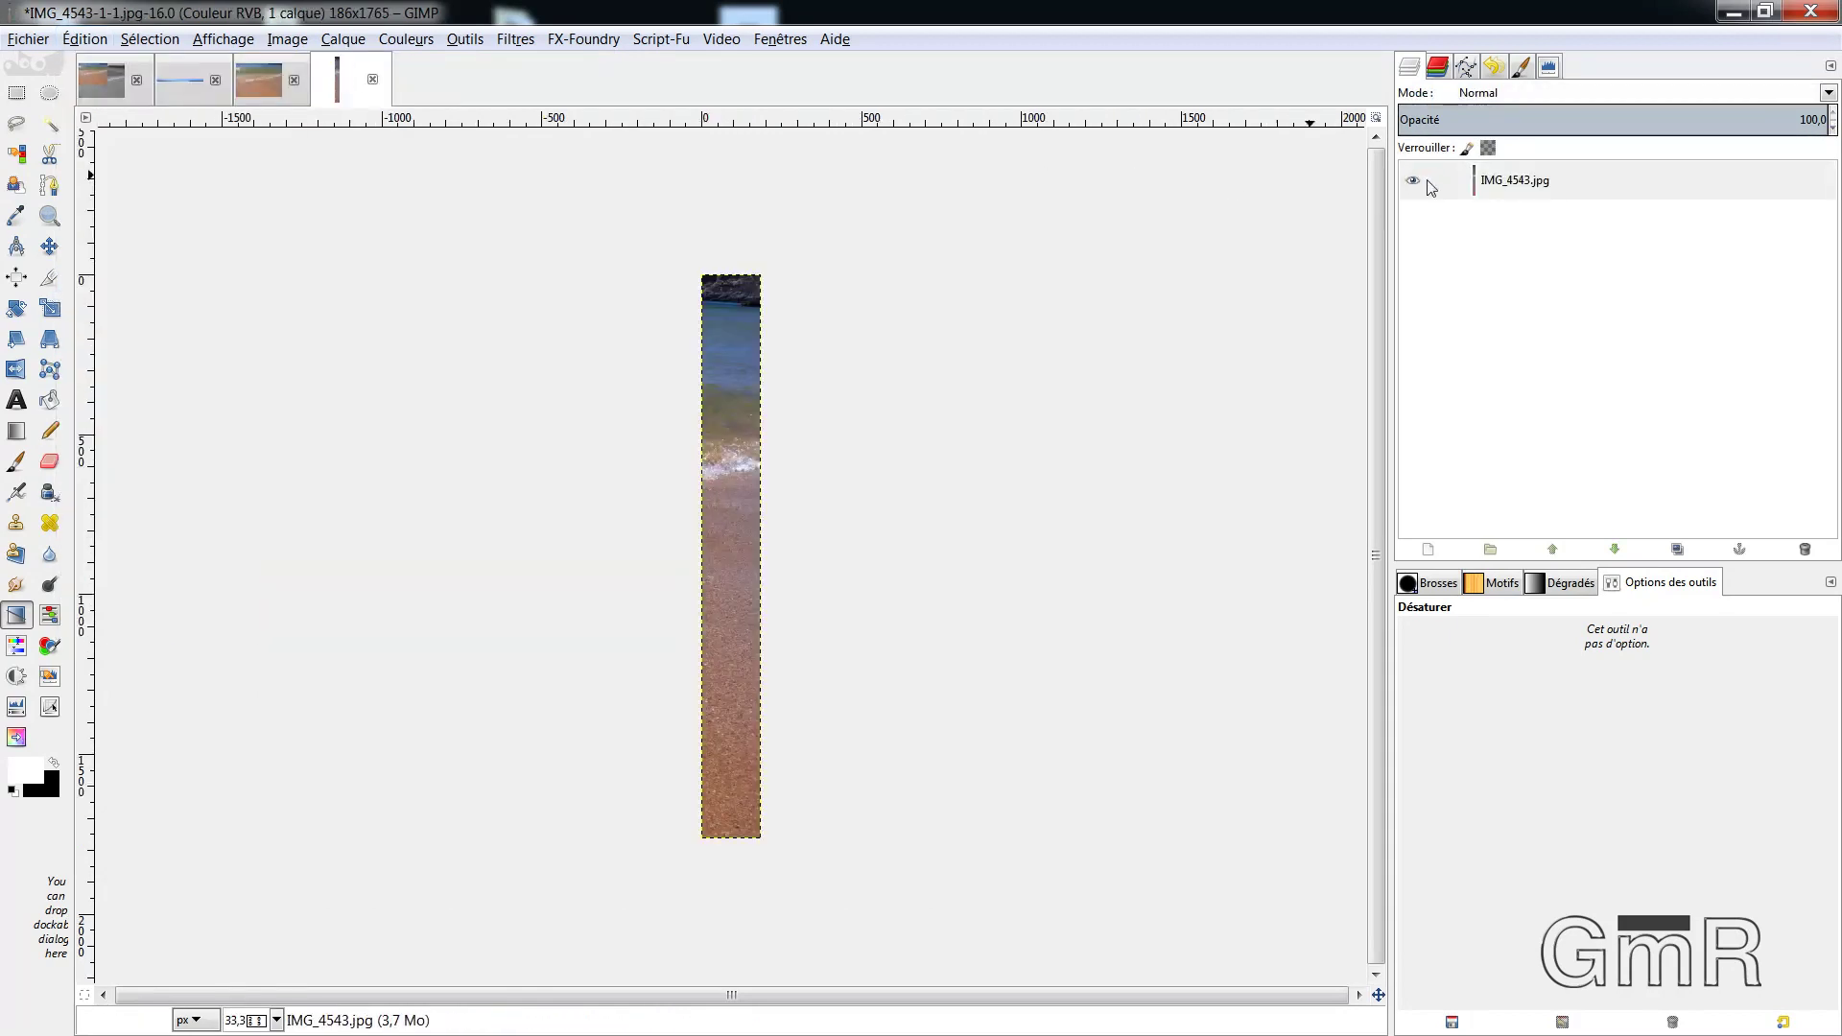
click(1495, 182)
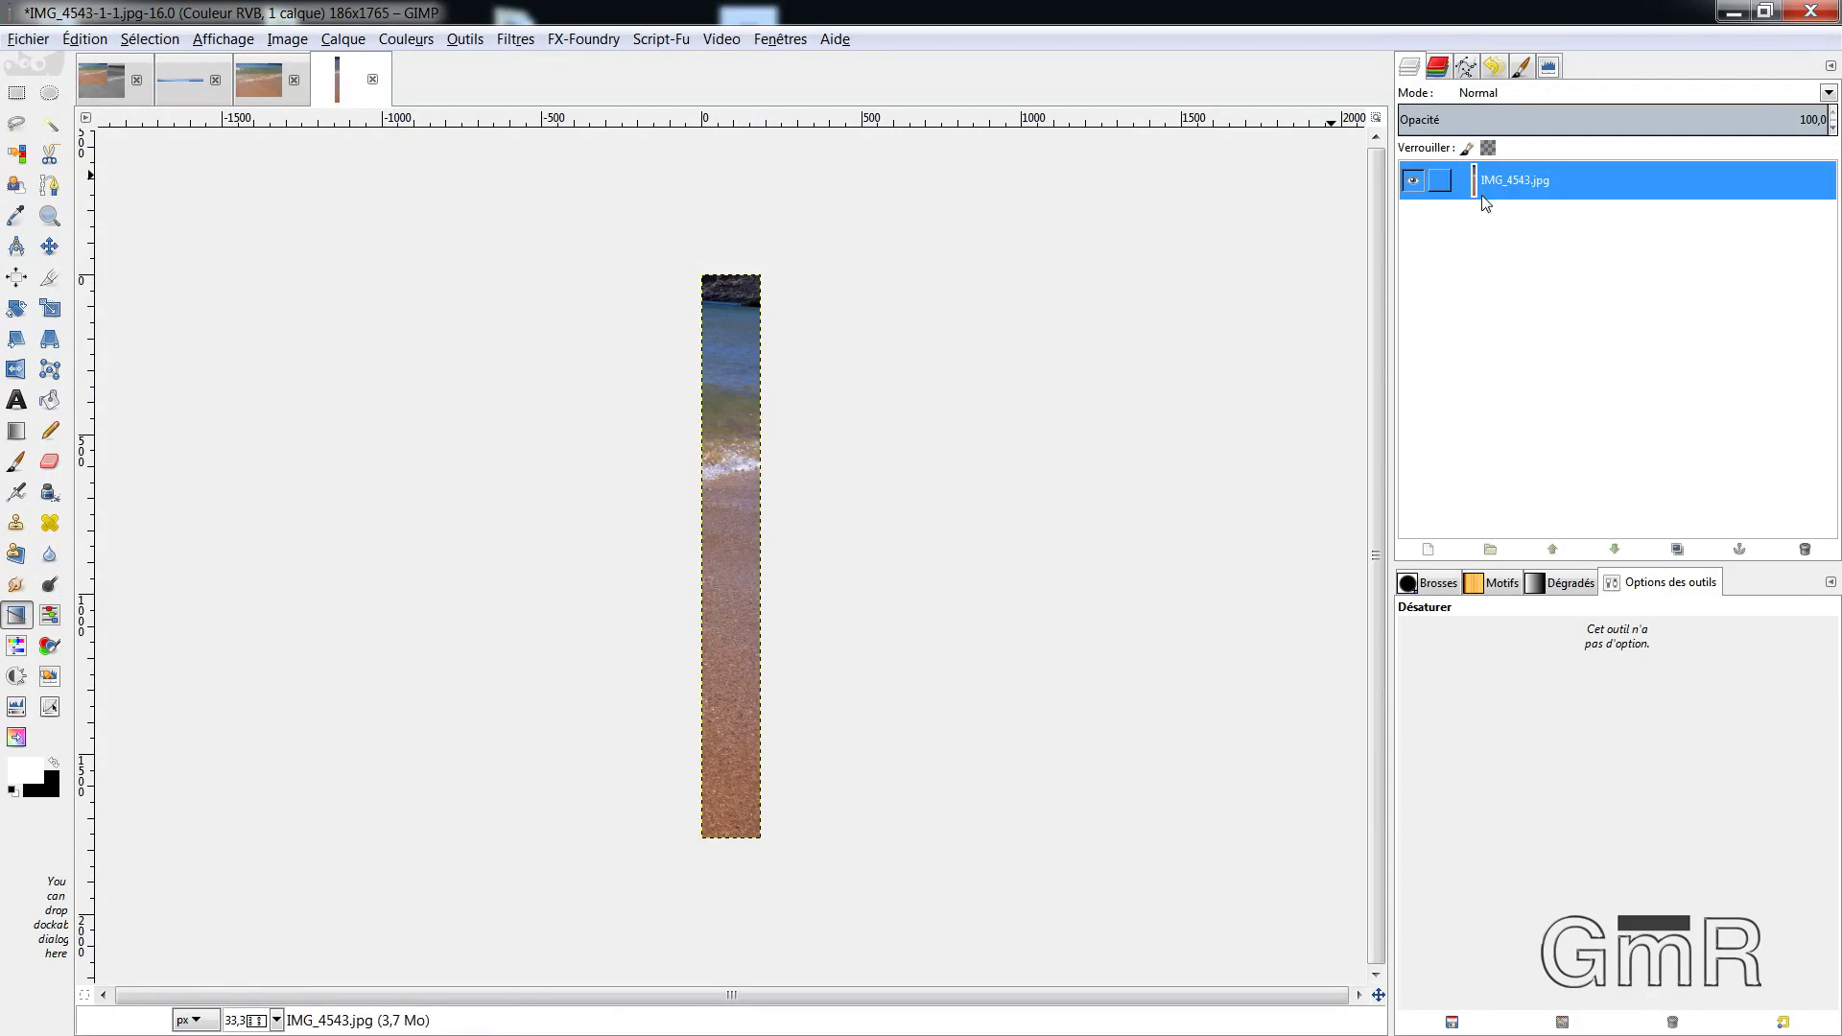
key(ctrl+c)
click(112, 64)
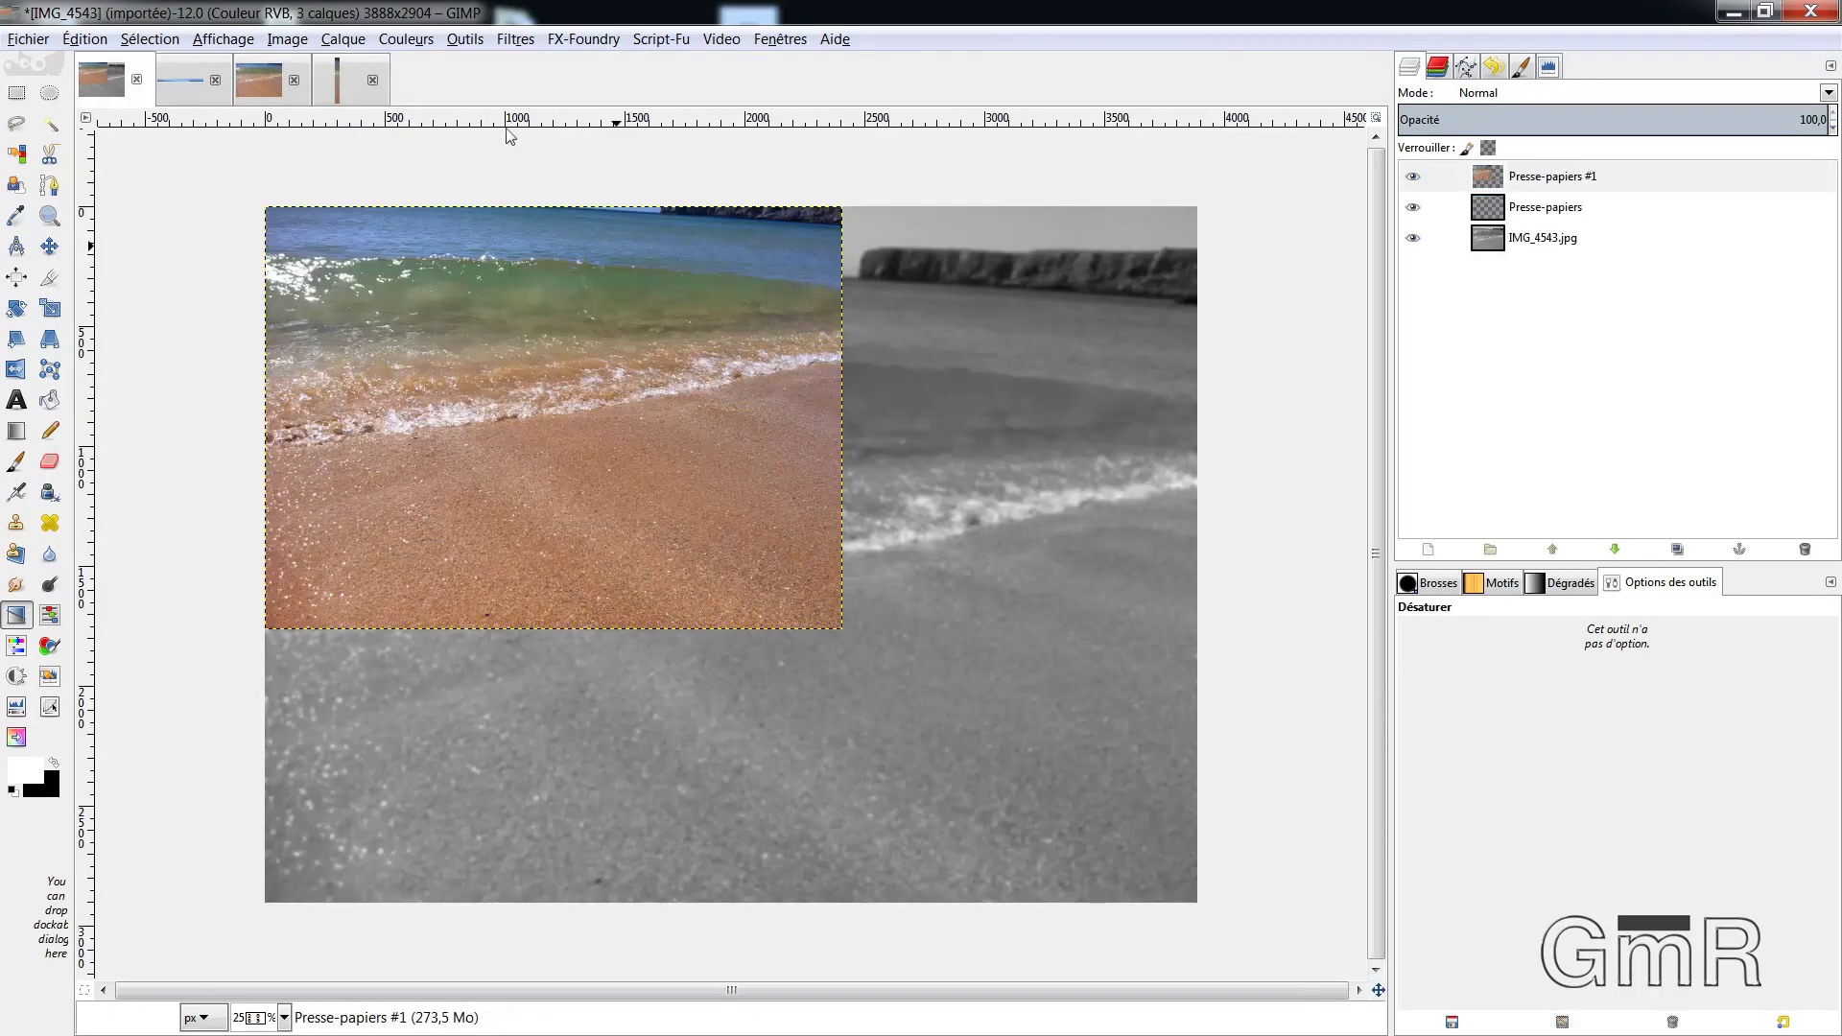
Paste the narrow strip as a layer and move it to the beach photo's right edge
key(ctrl+v)
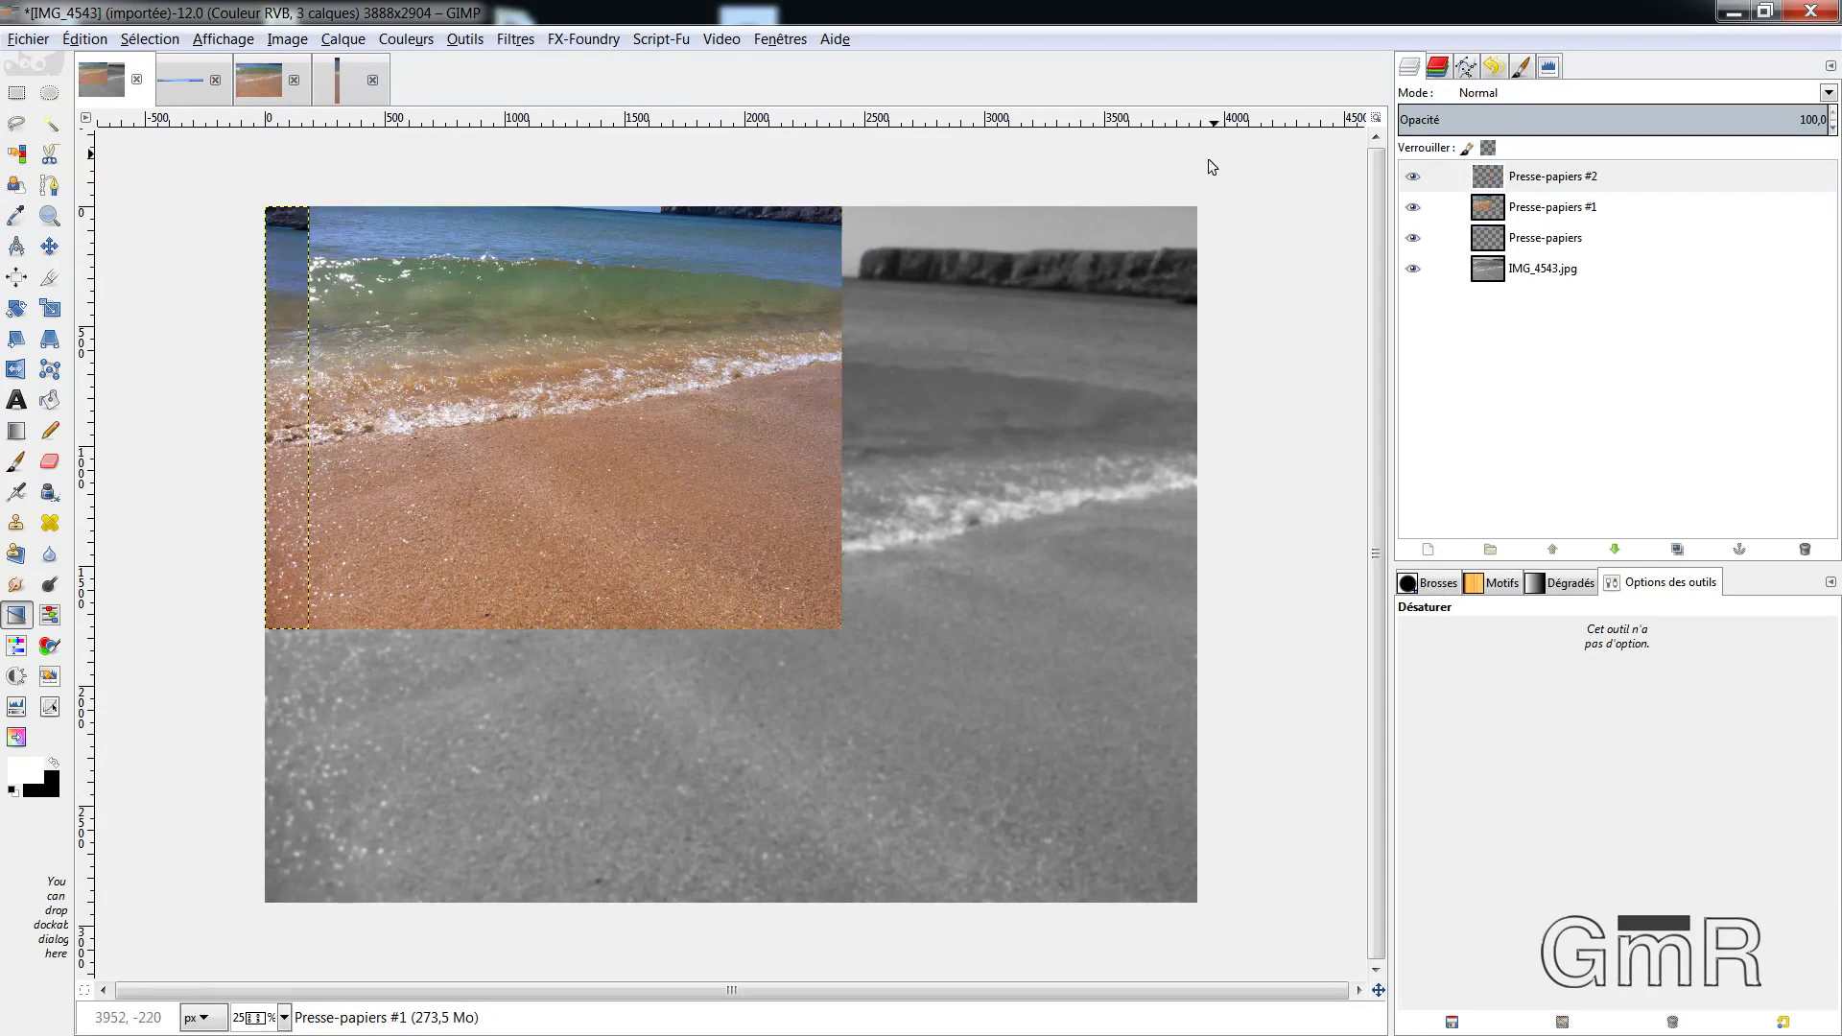
click(49, 247)
drag(398, 316, 480, 426)
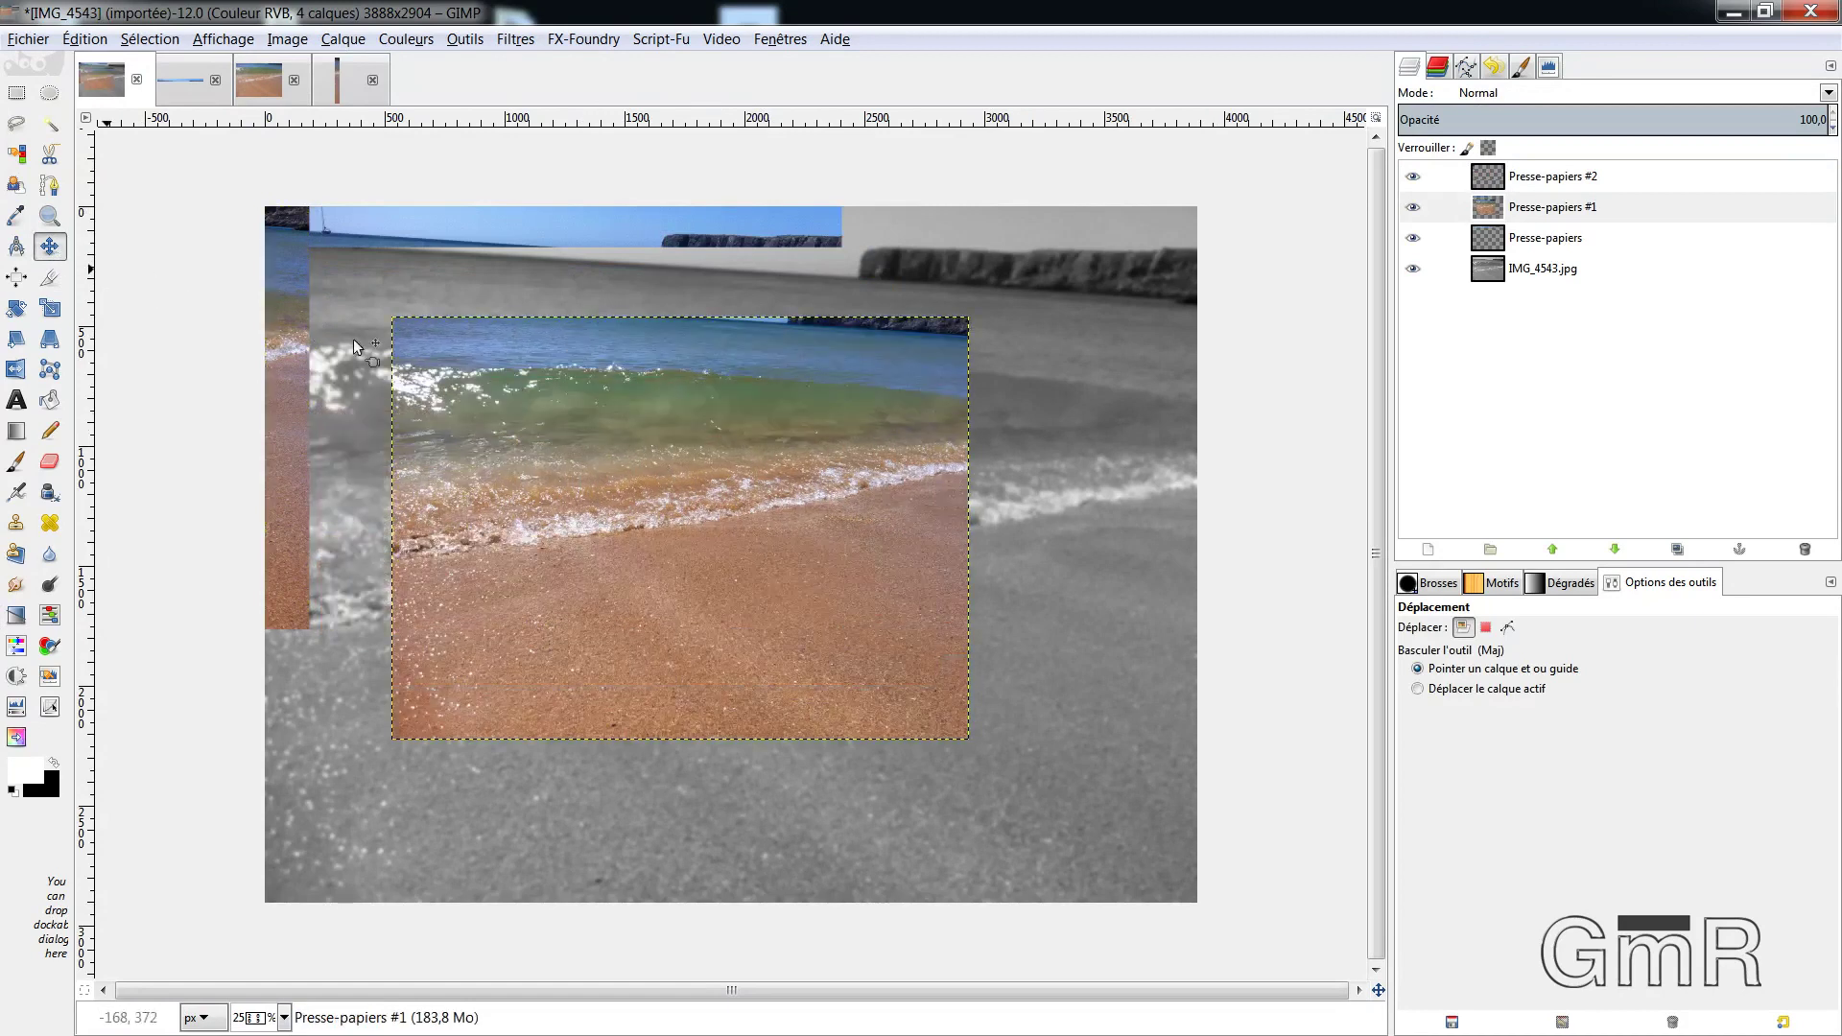
drag(307, 311, 1015, 418)
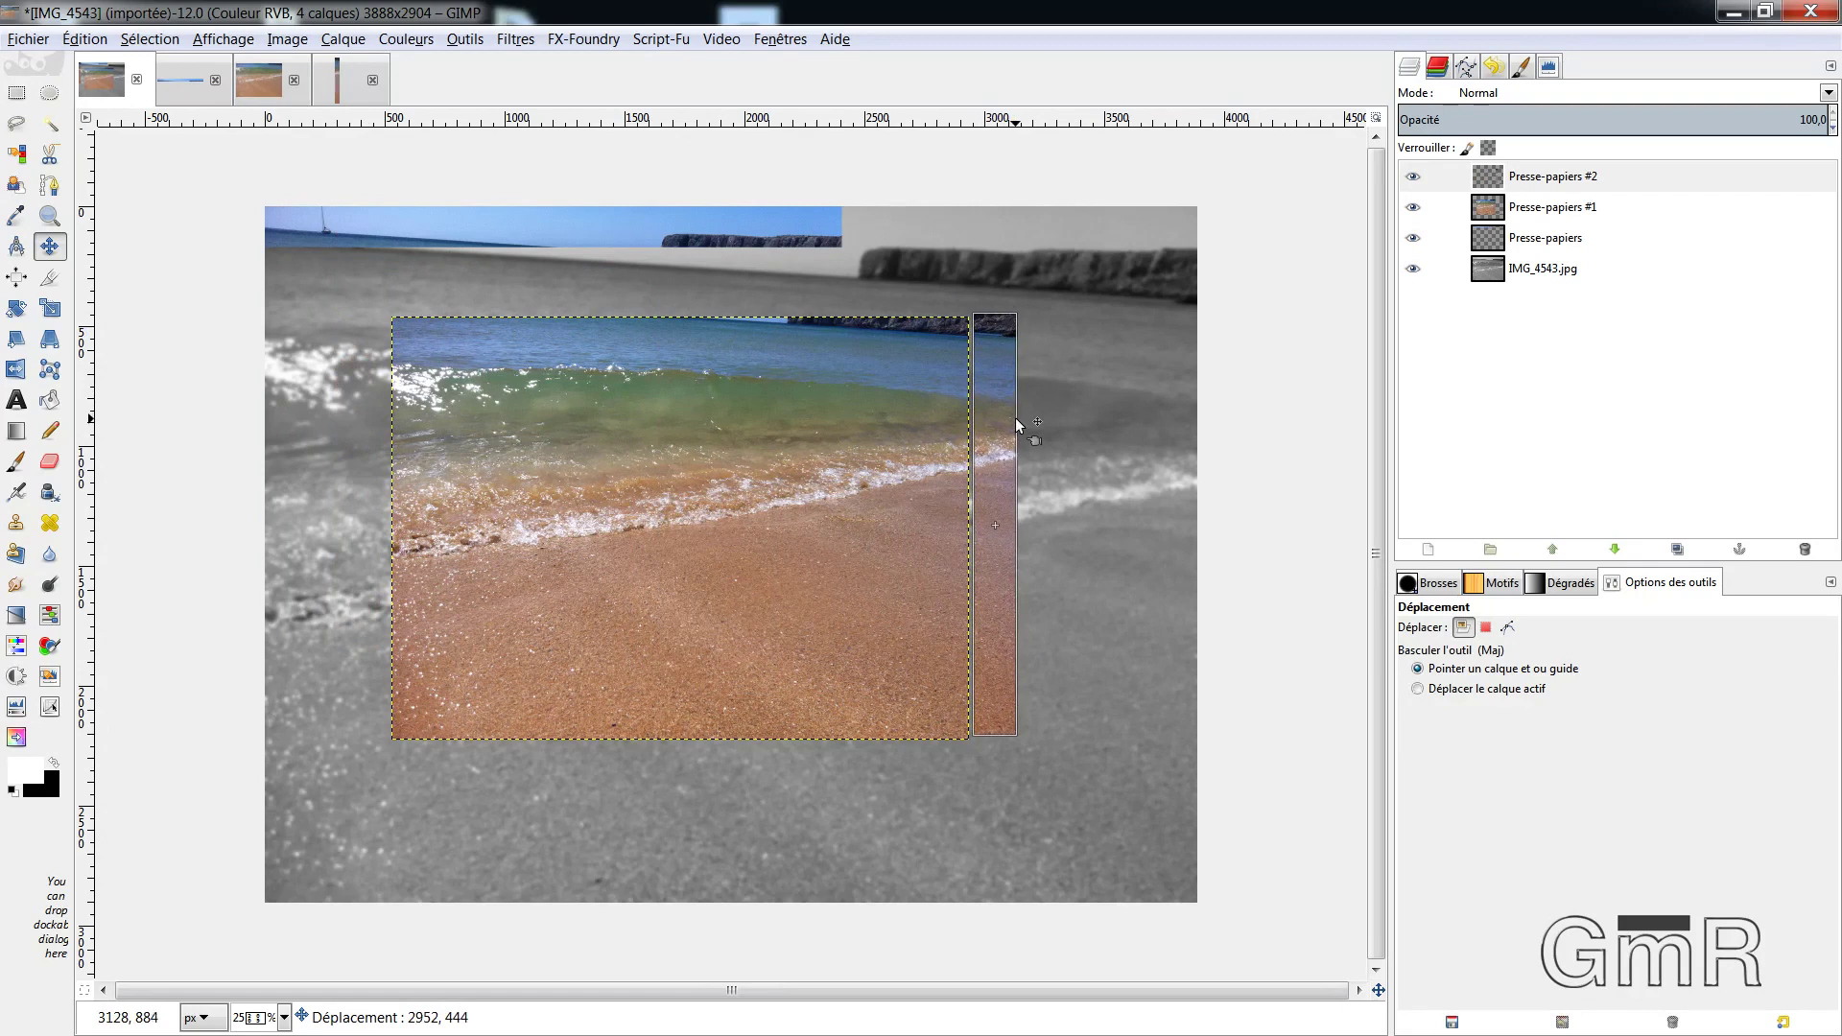
Position the sky band above the beach photo, aligning it with the photo's top edge
click(681, 236)
drag(681, 236, 808, 295)
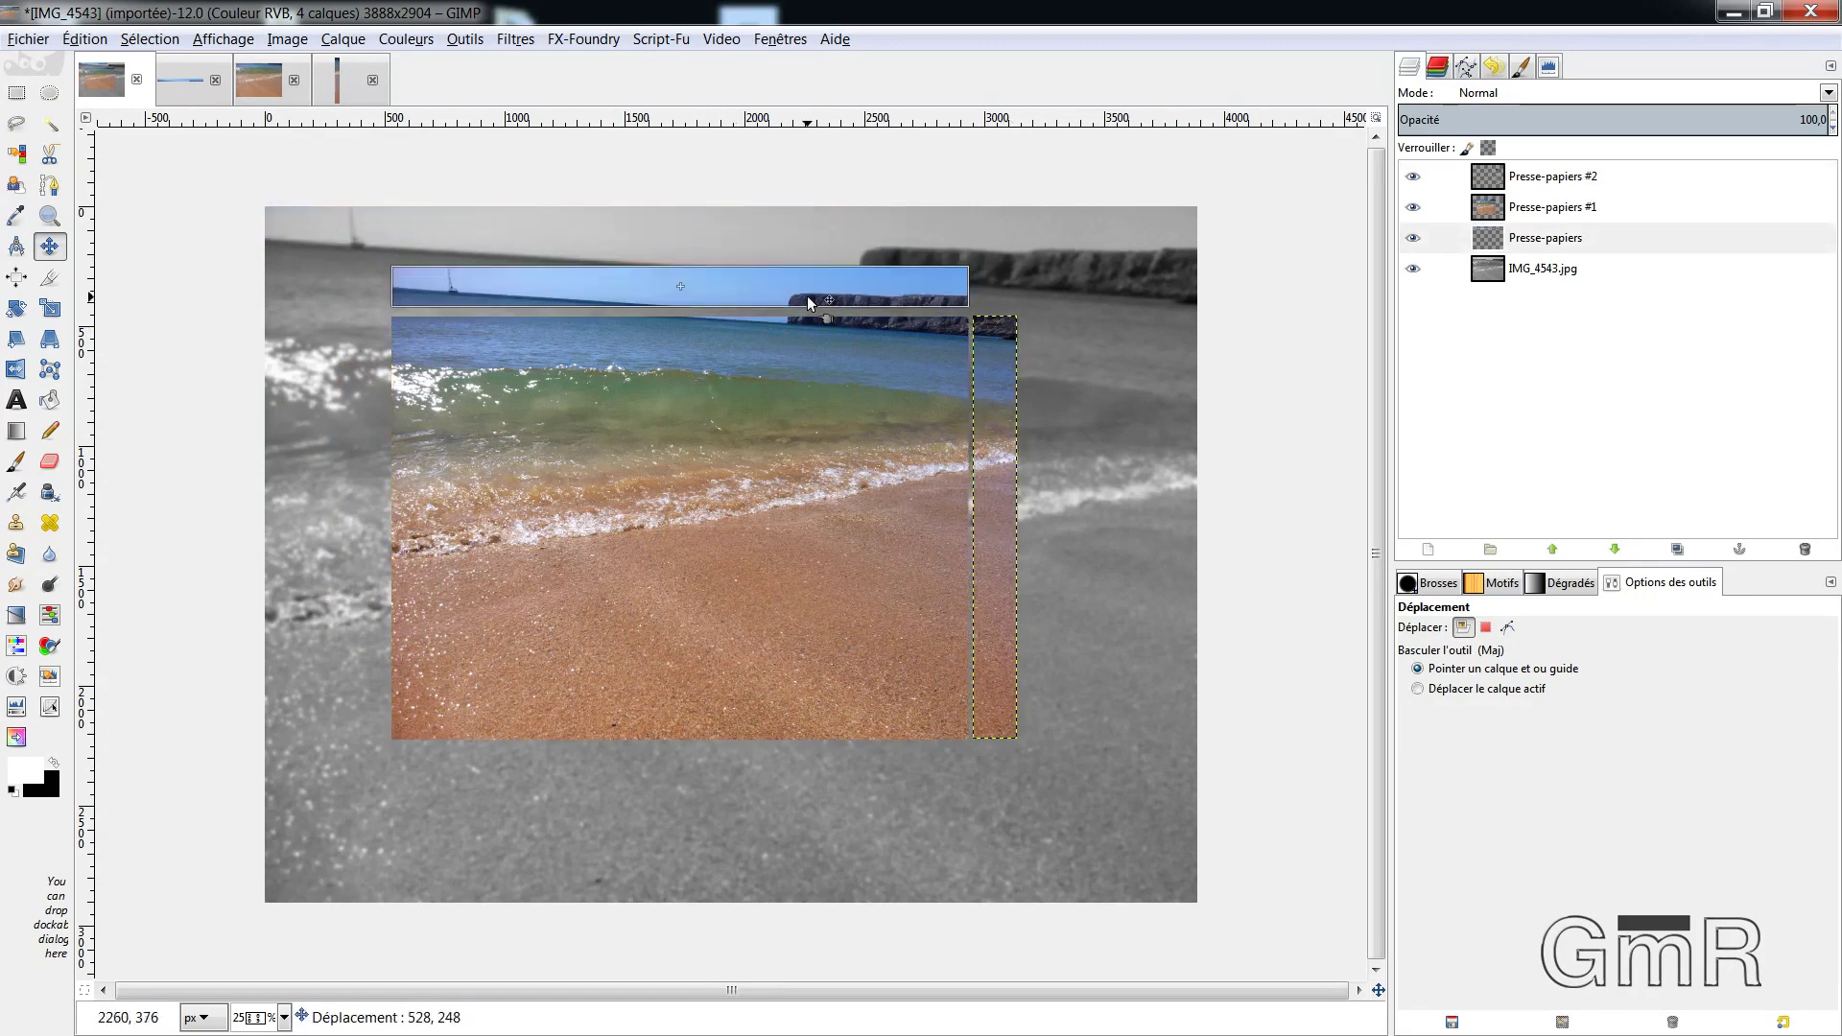
drag(807, 297, 806, 301)
key(plus)
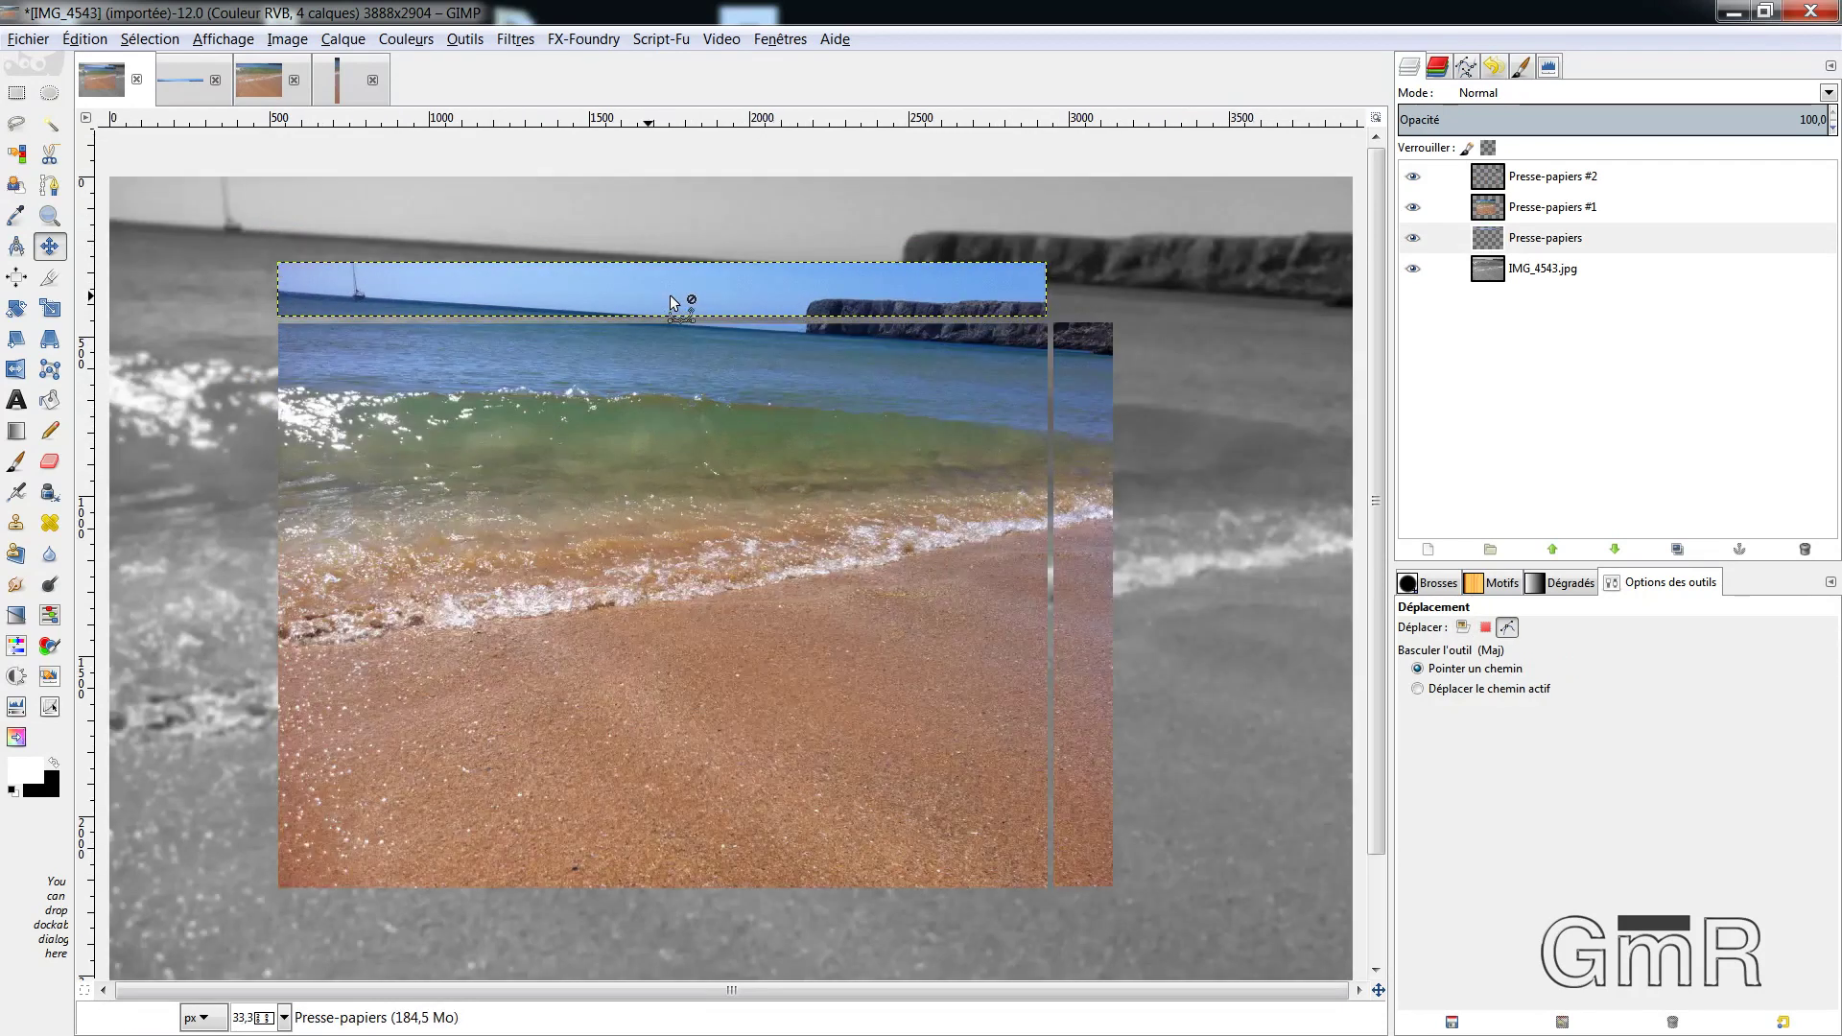
drag(735, 286, 739, 290)
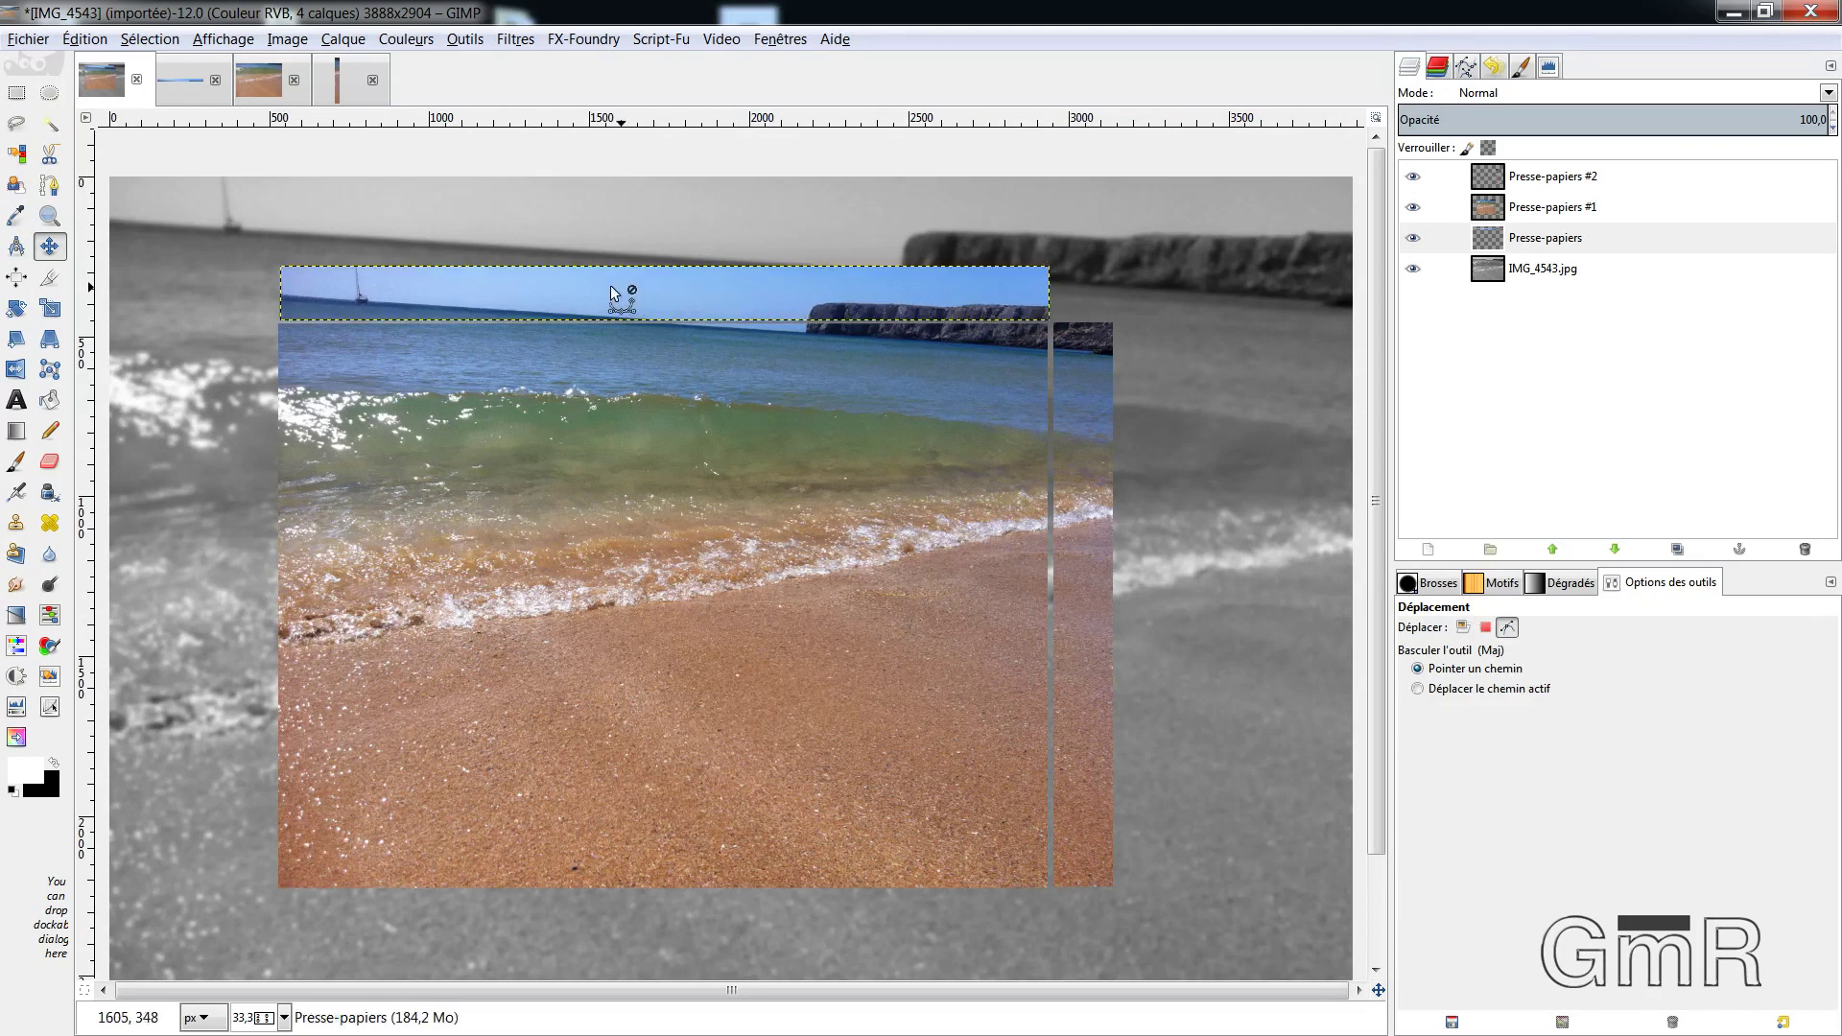
ctrl+scroll(612, 285, up, 2)
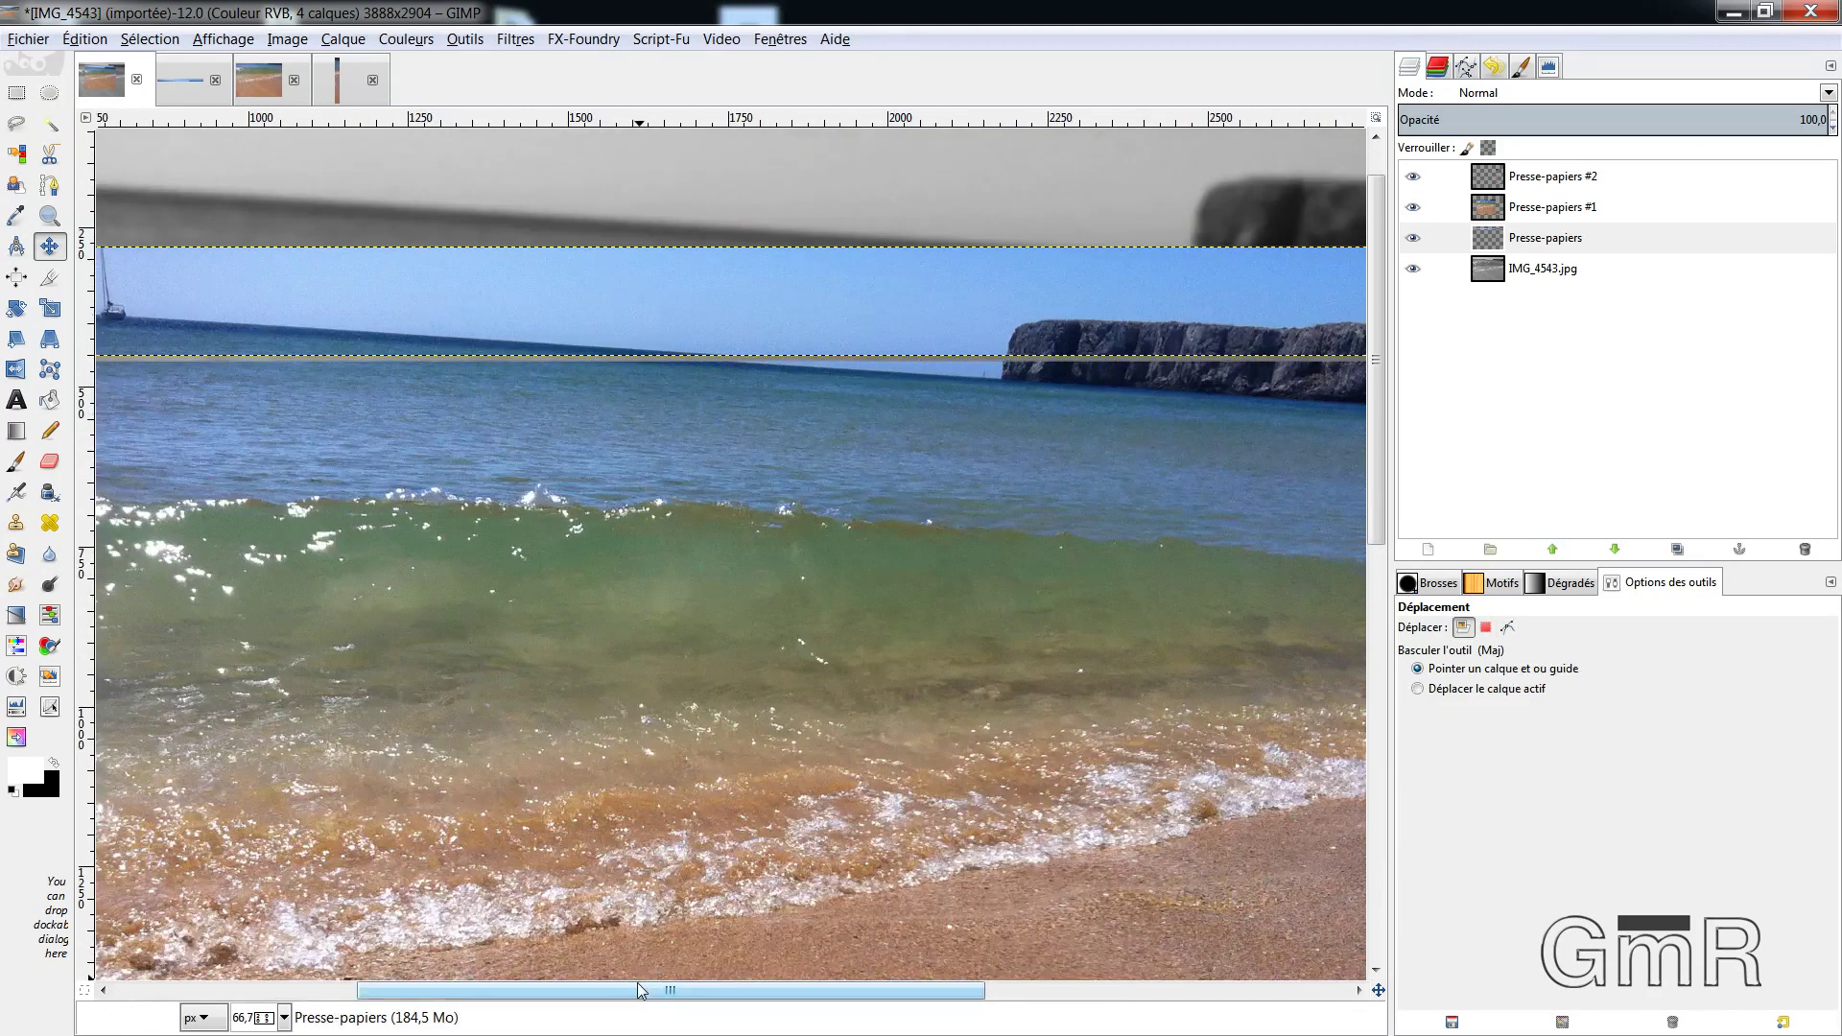
drag(640, 974, 466, 976)
drag(375, 326, 372, 324)
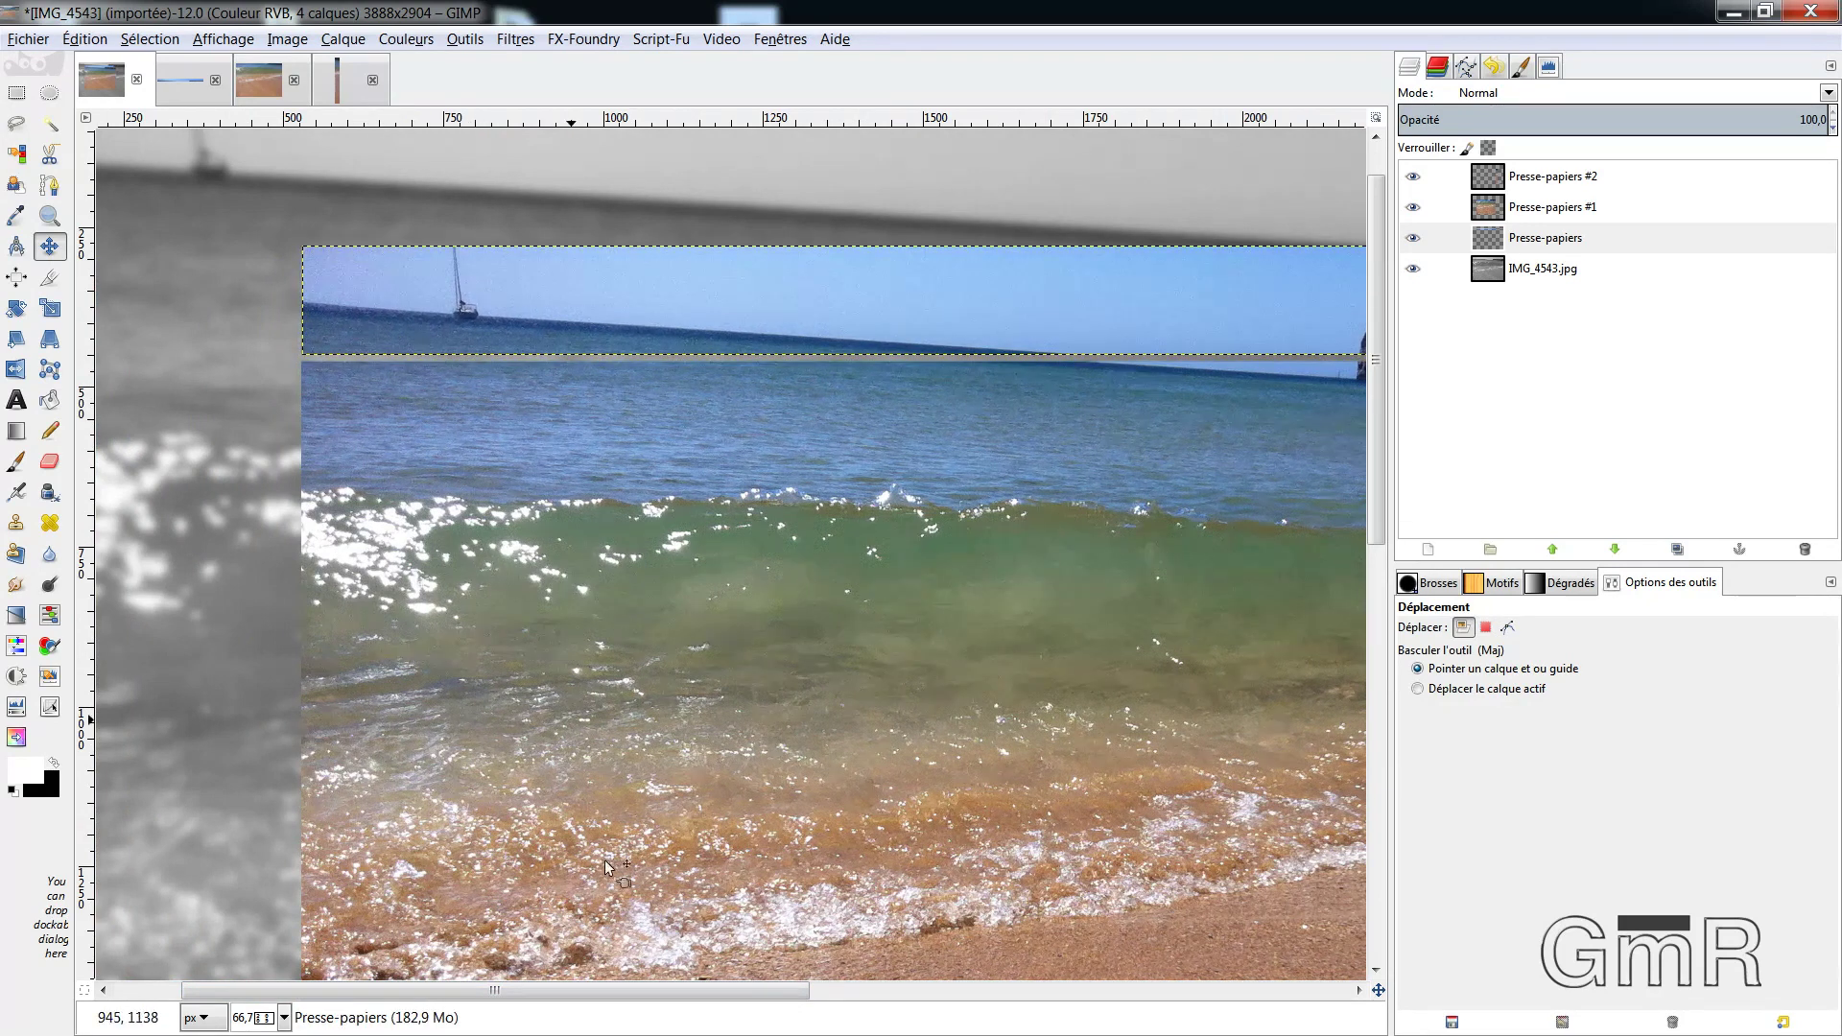
drag(567, 336, 567, 337)
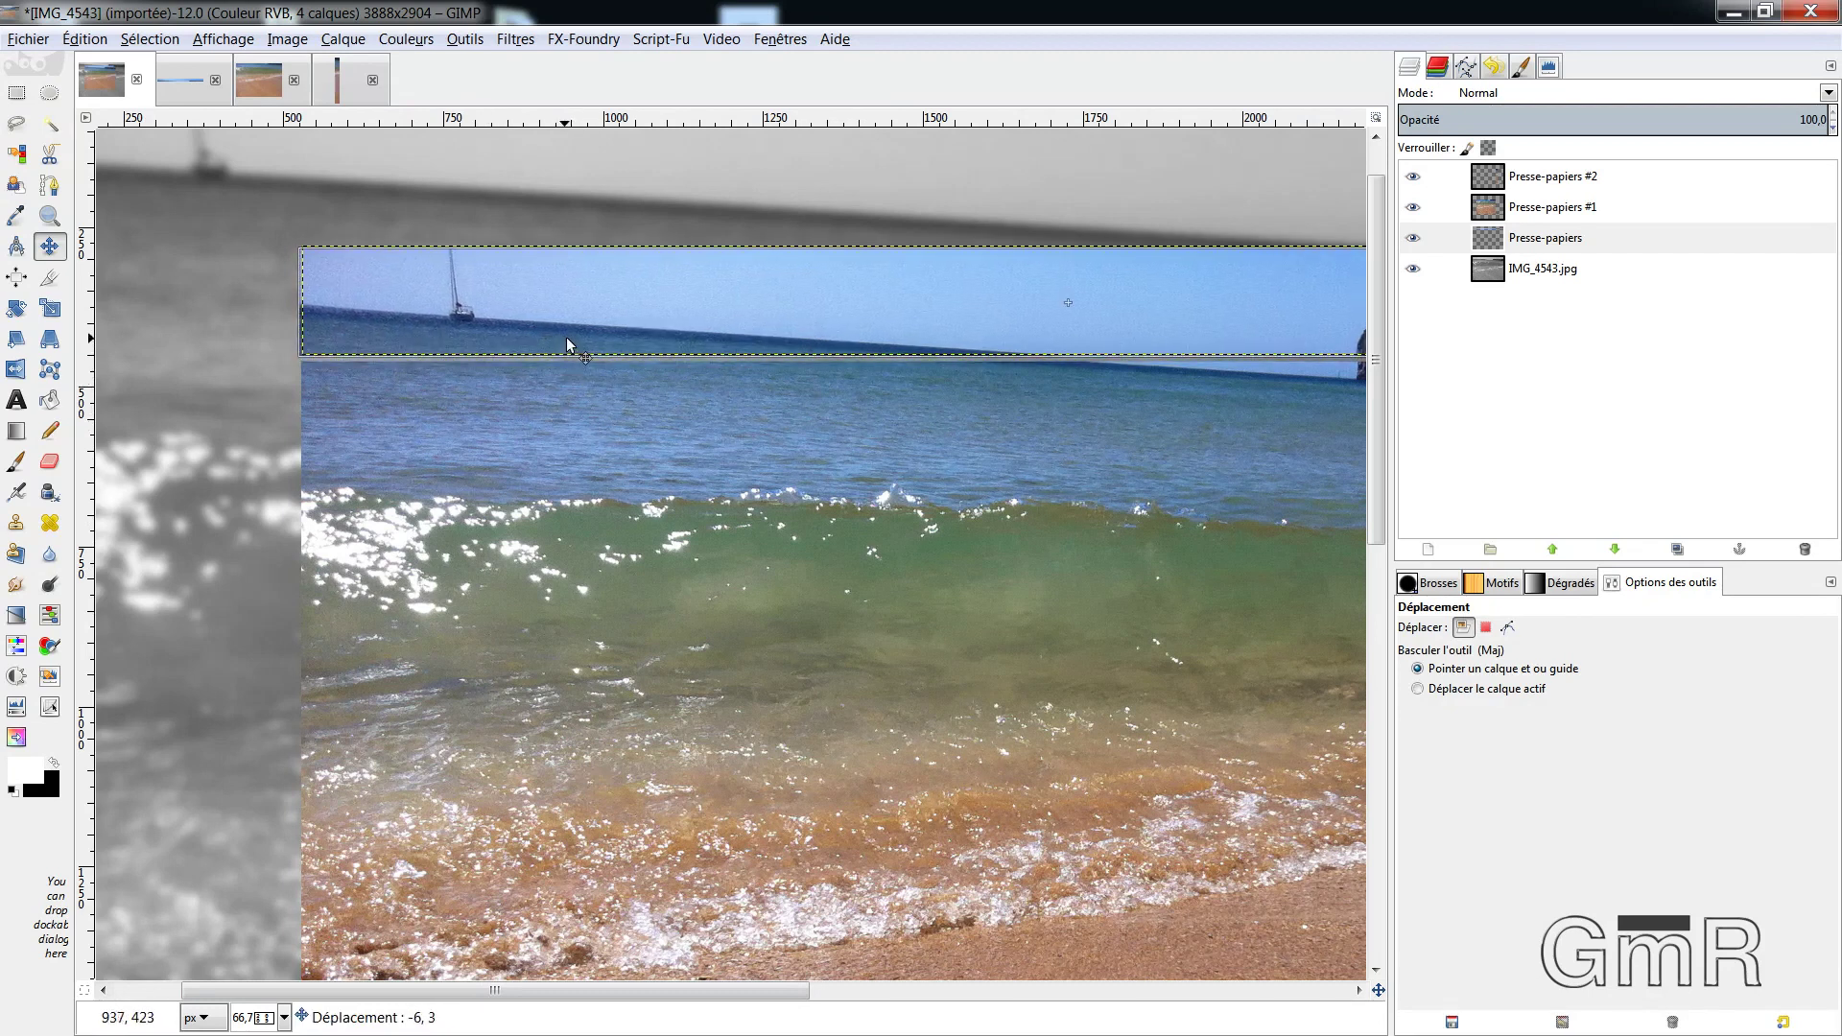
scroll(691, 509, down, 1)
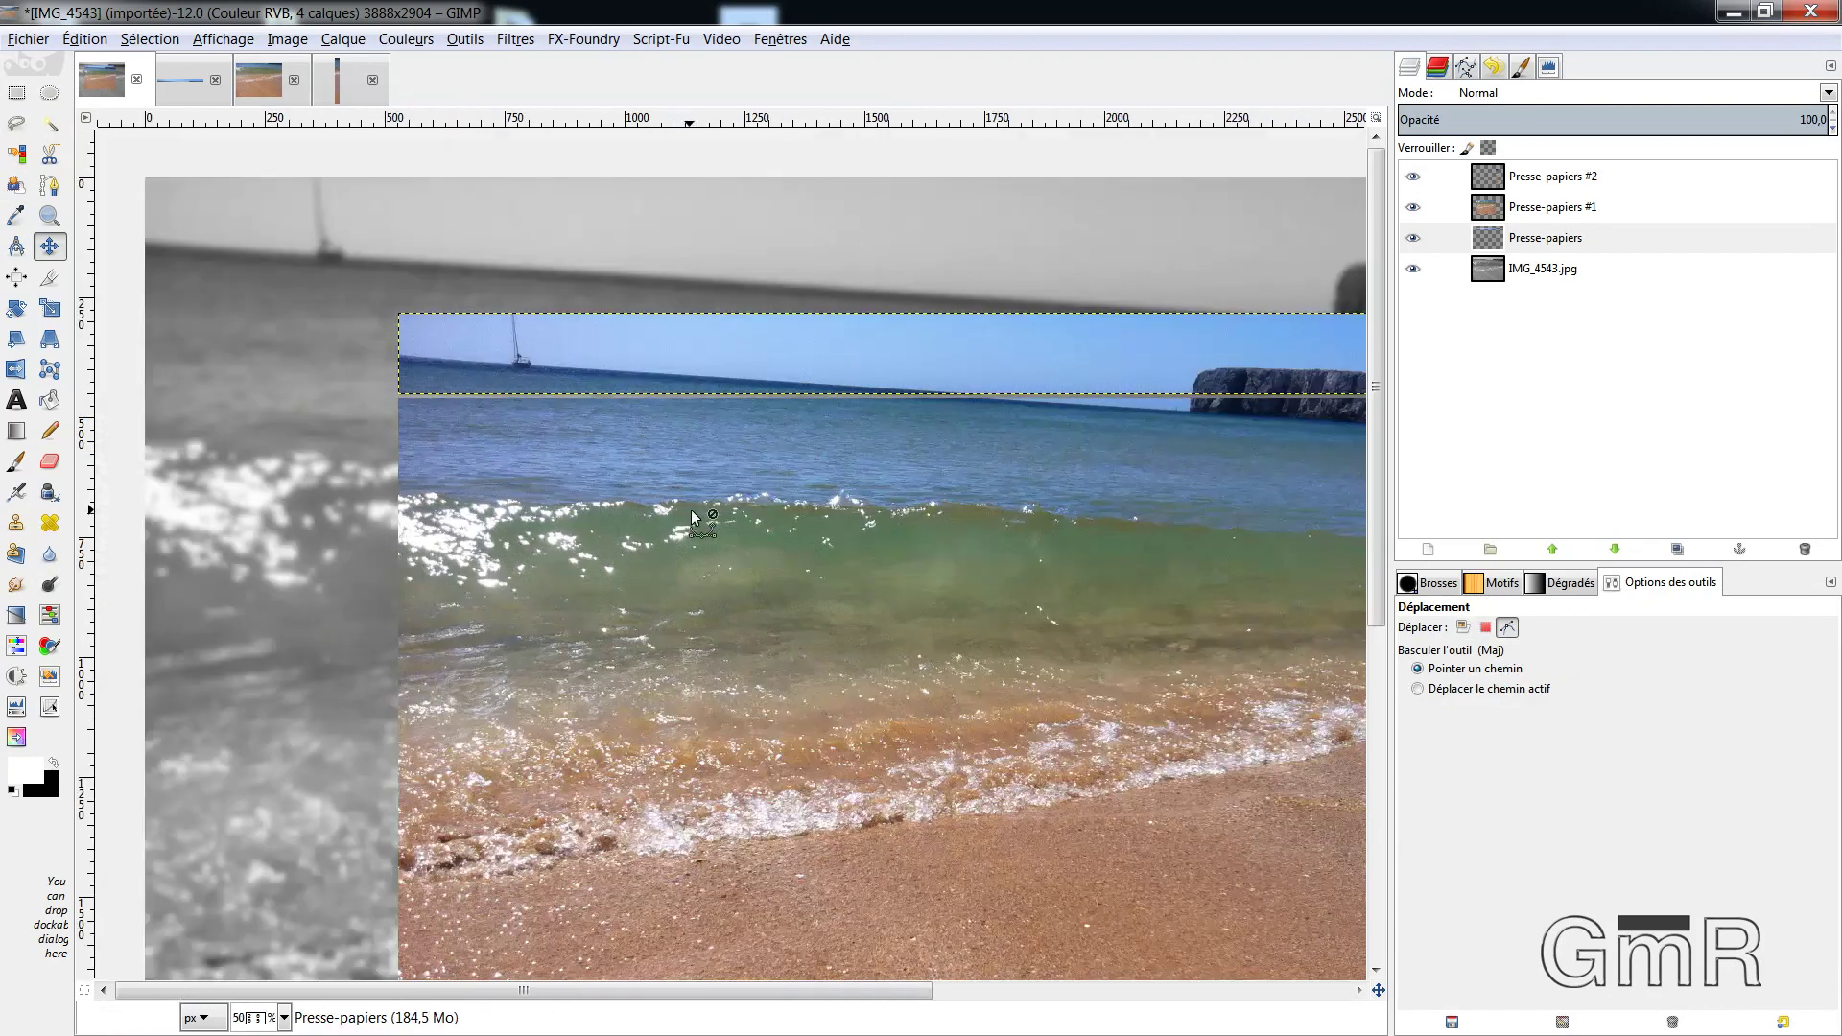
drag(691, 990, 967, 990)
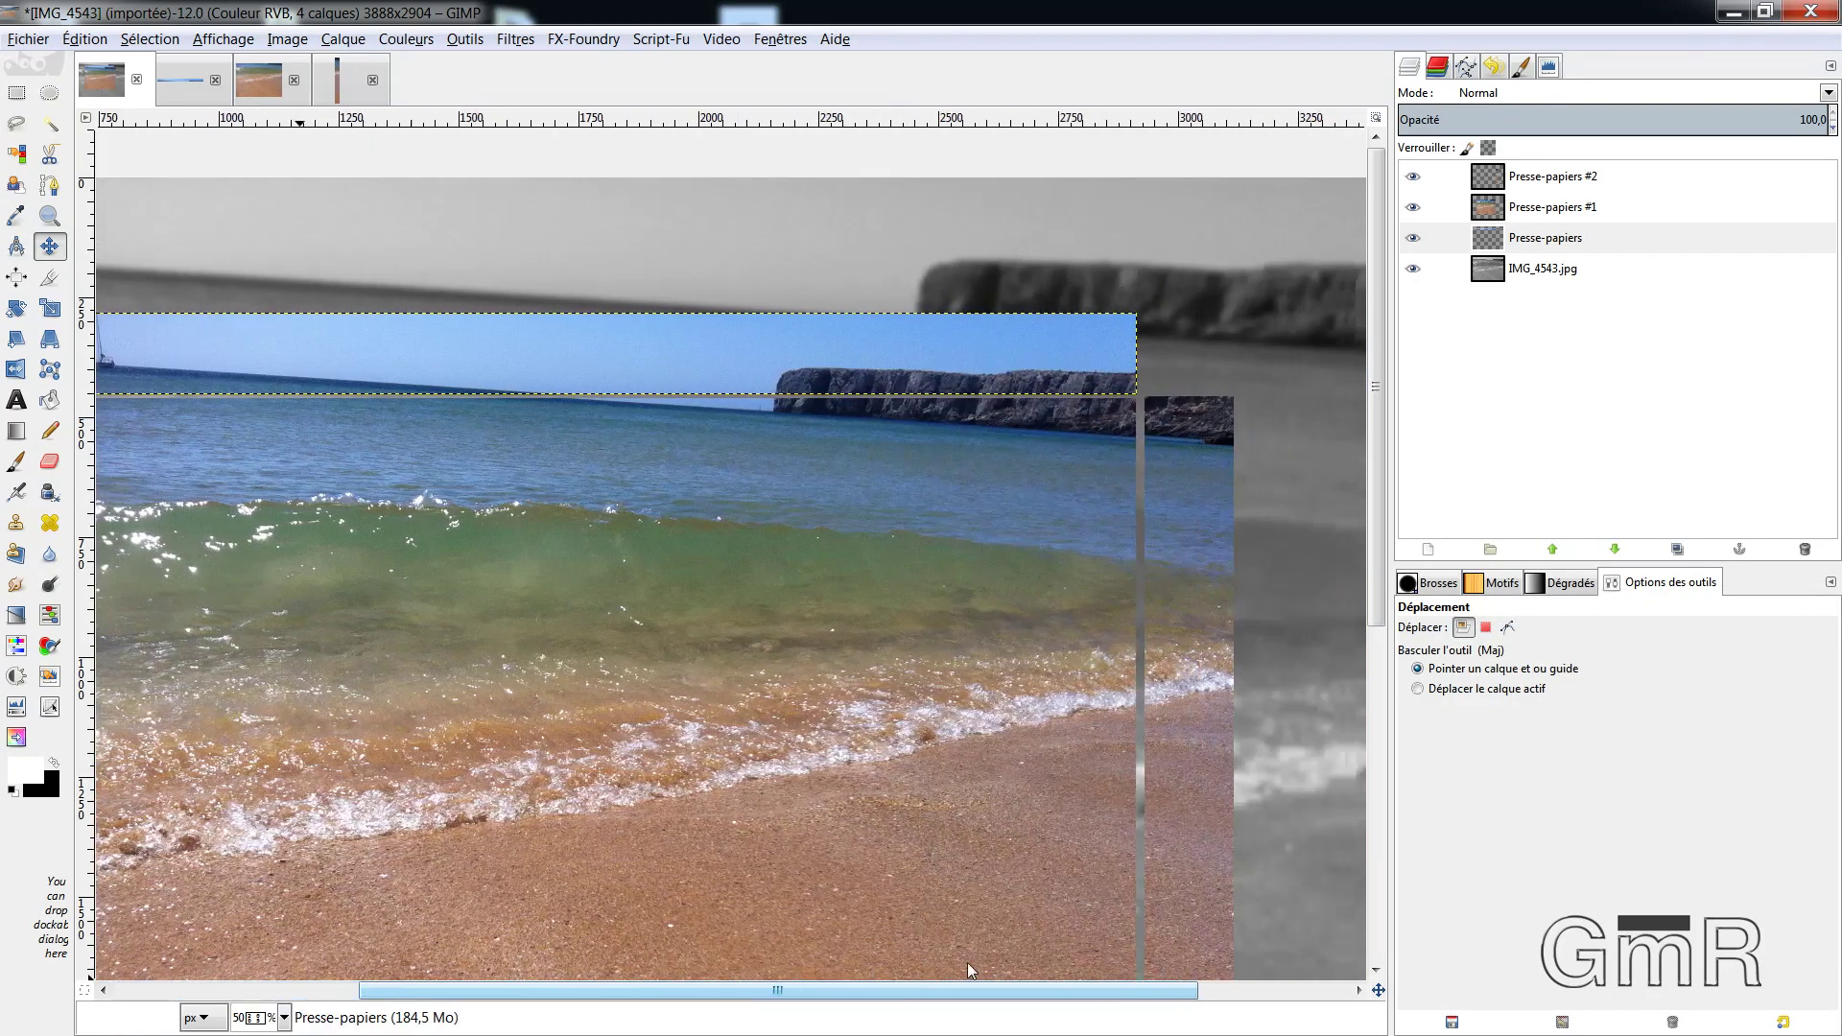
Shear the sky band by X -144 into a slanted top face, then align it with the right strip
click(16, 343)
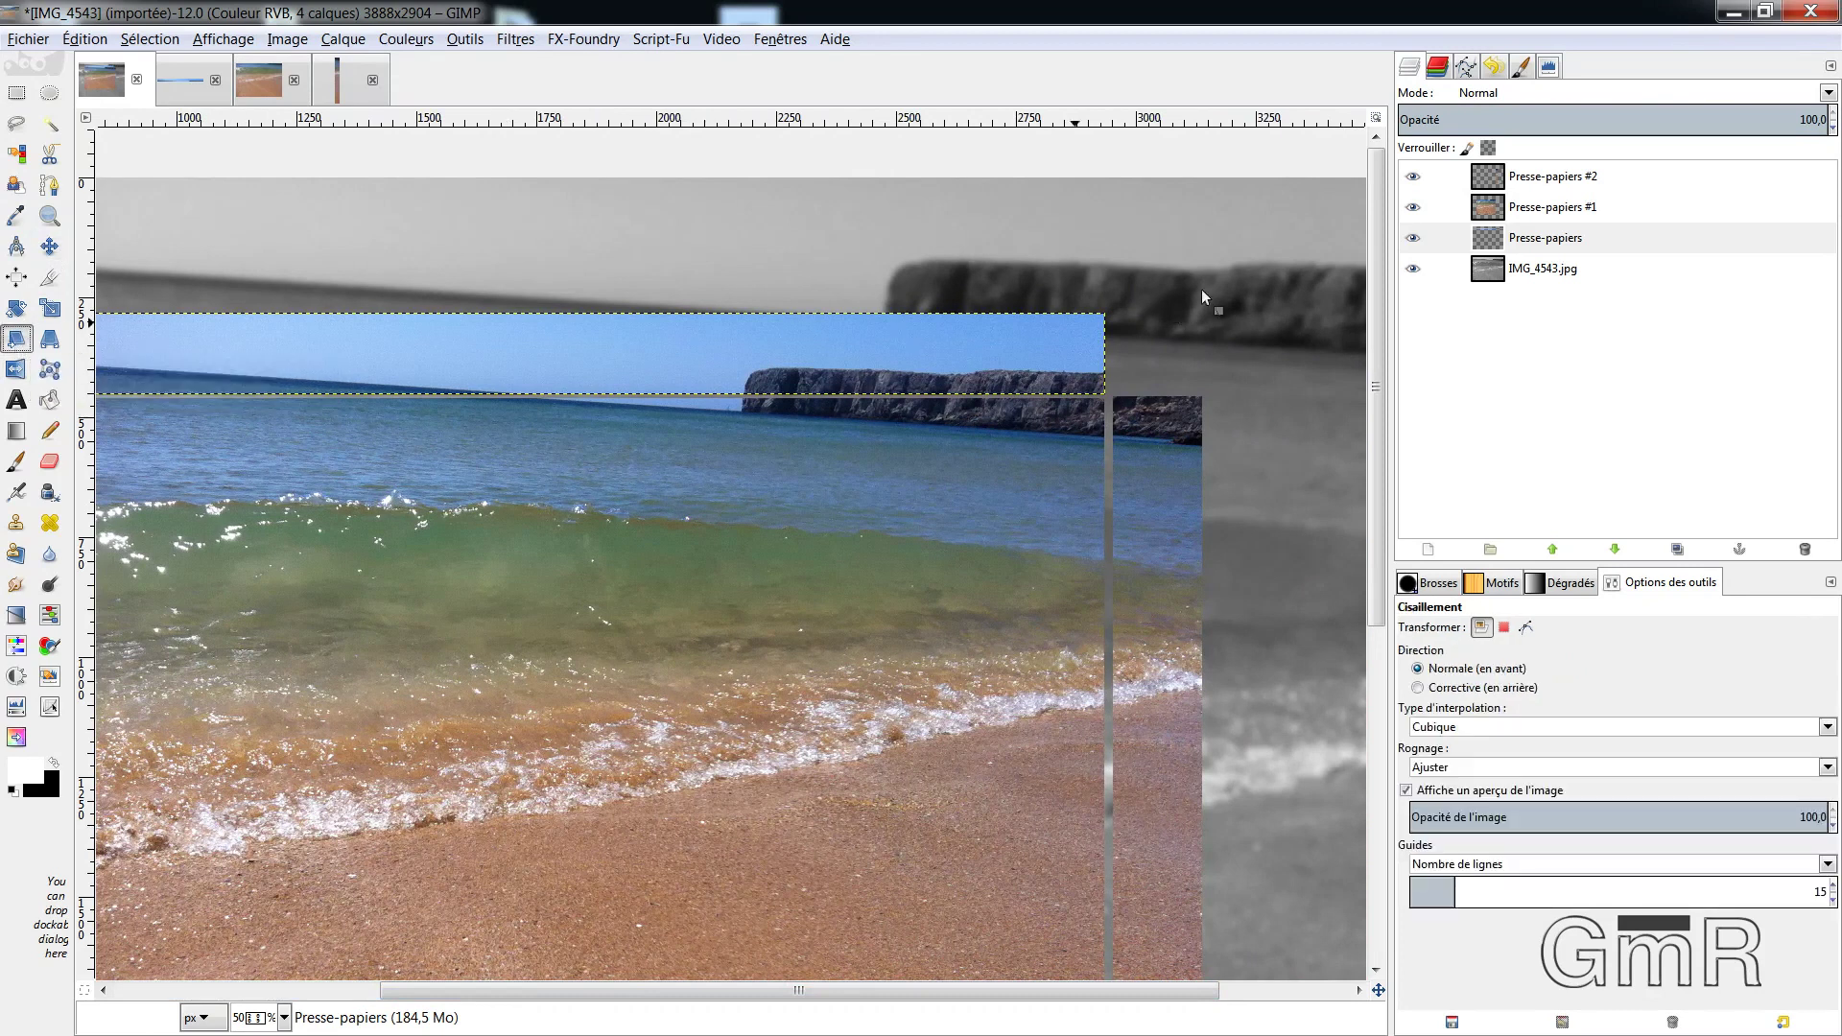
click(848, 313)
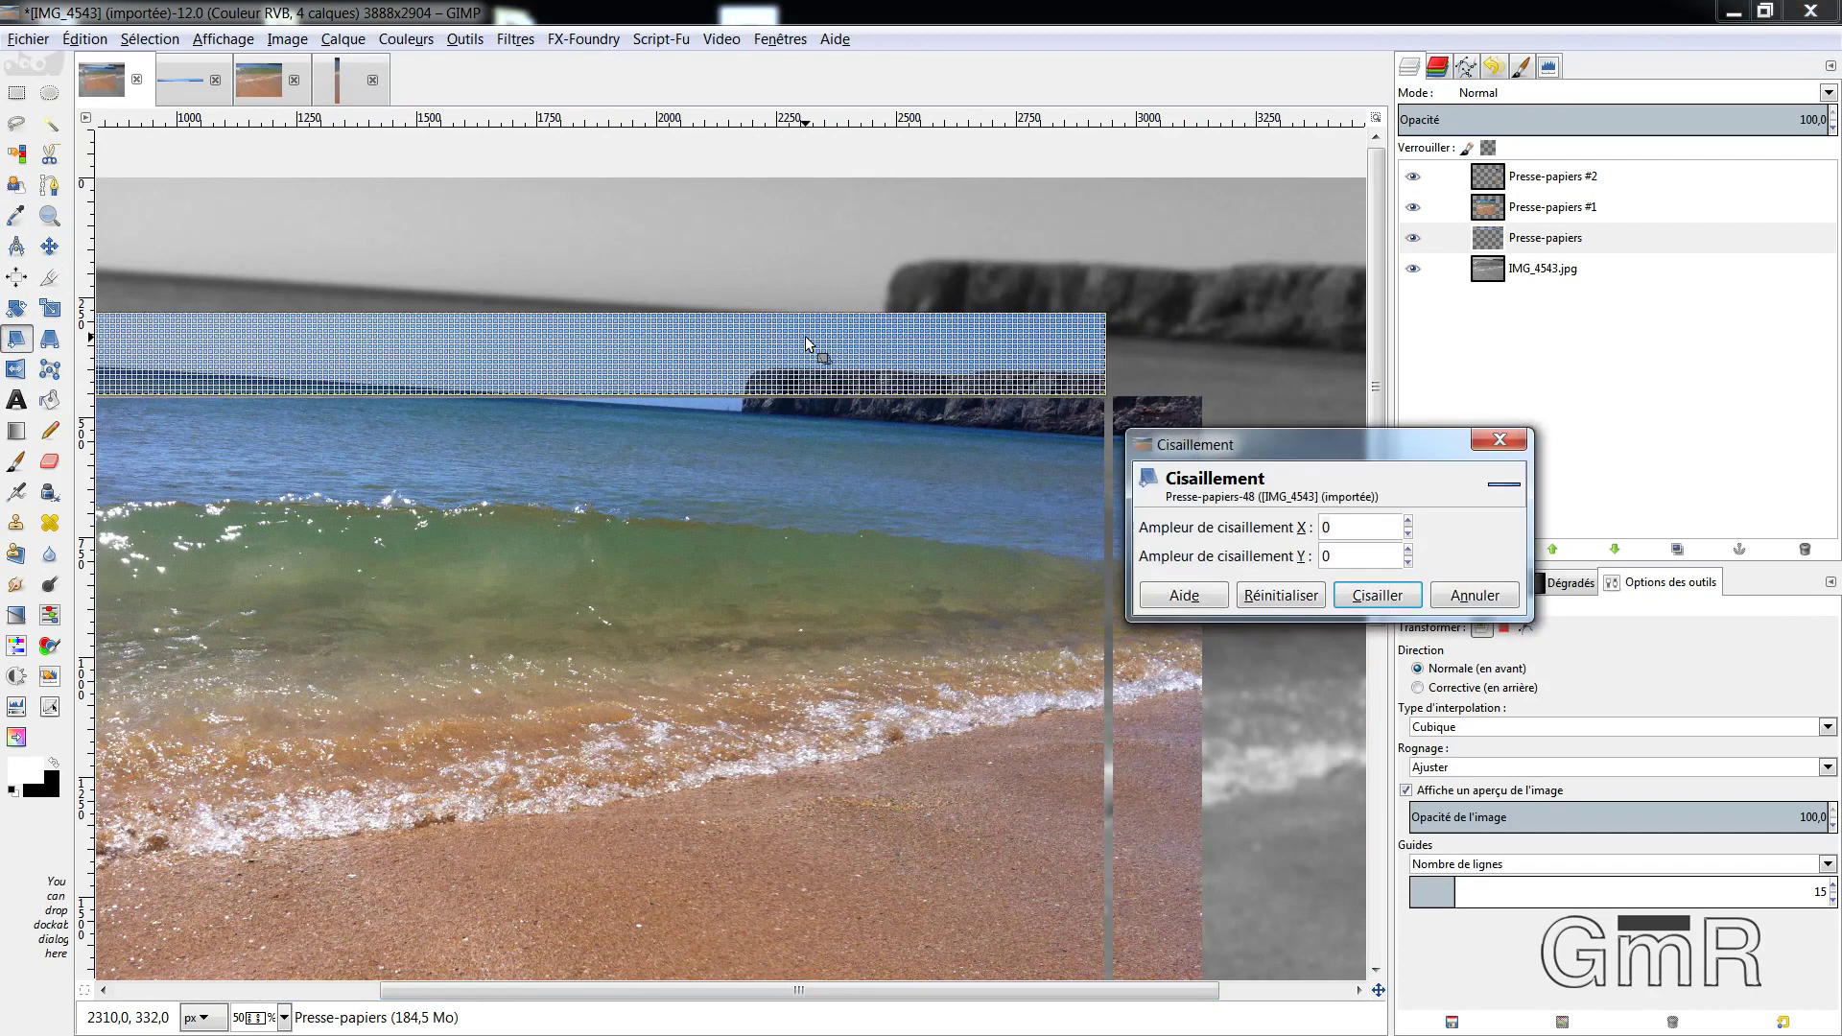
drag(509, 322, 576, 322)
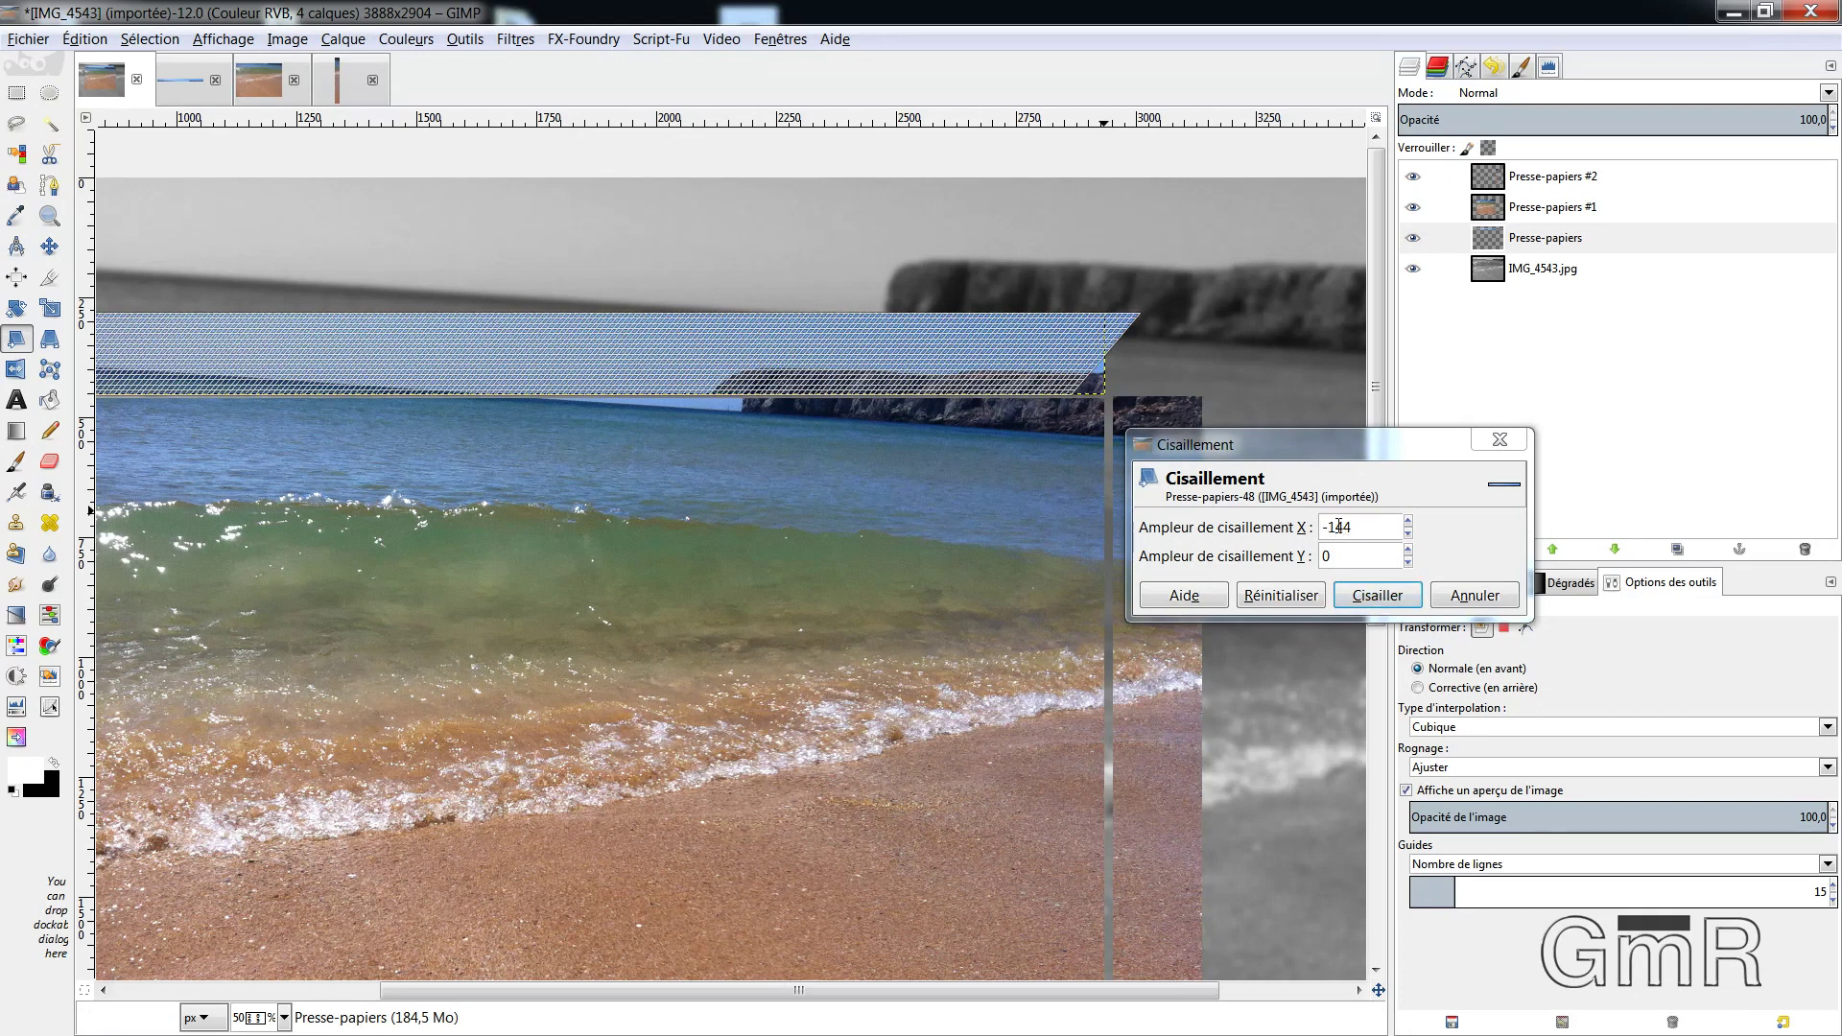
click(1377, 595)
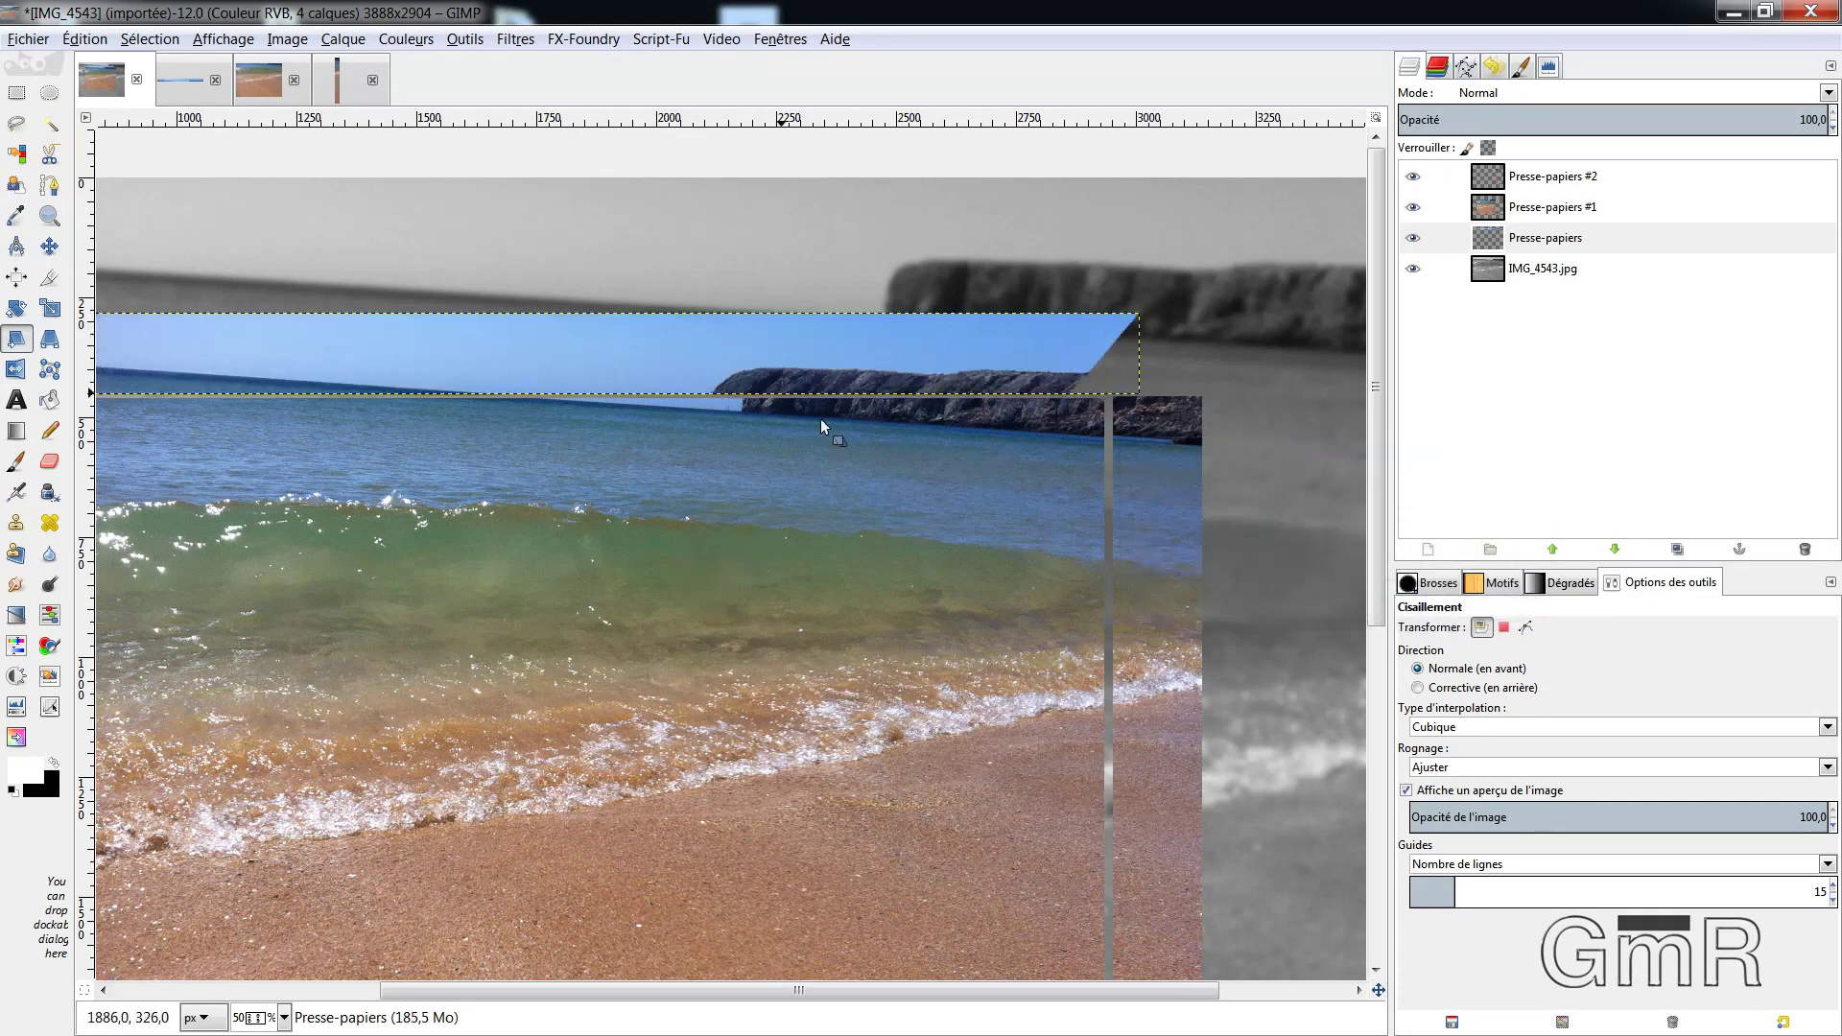
click(49, 246)
drag(669, 364, 692, 355)
drag(1138, 505, 1136, 508)
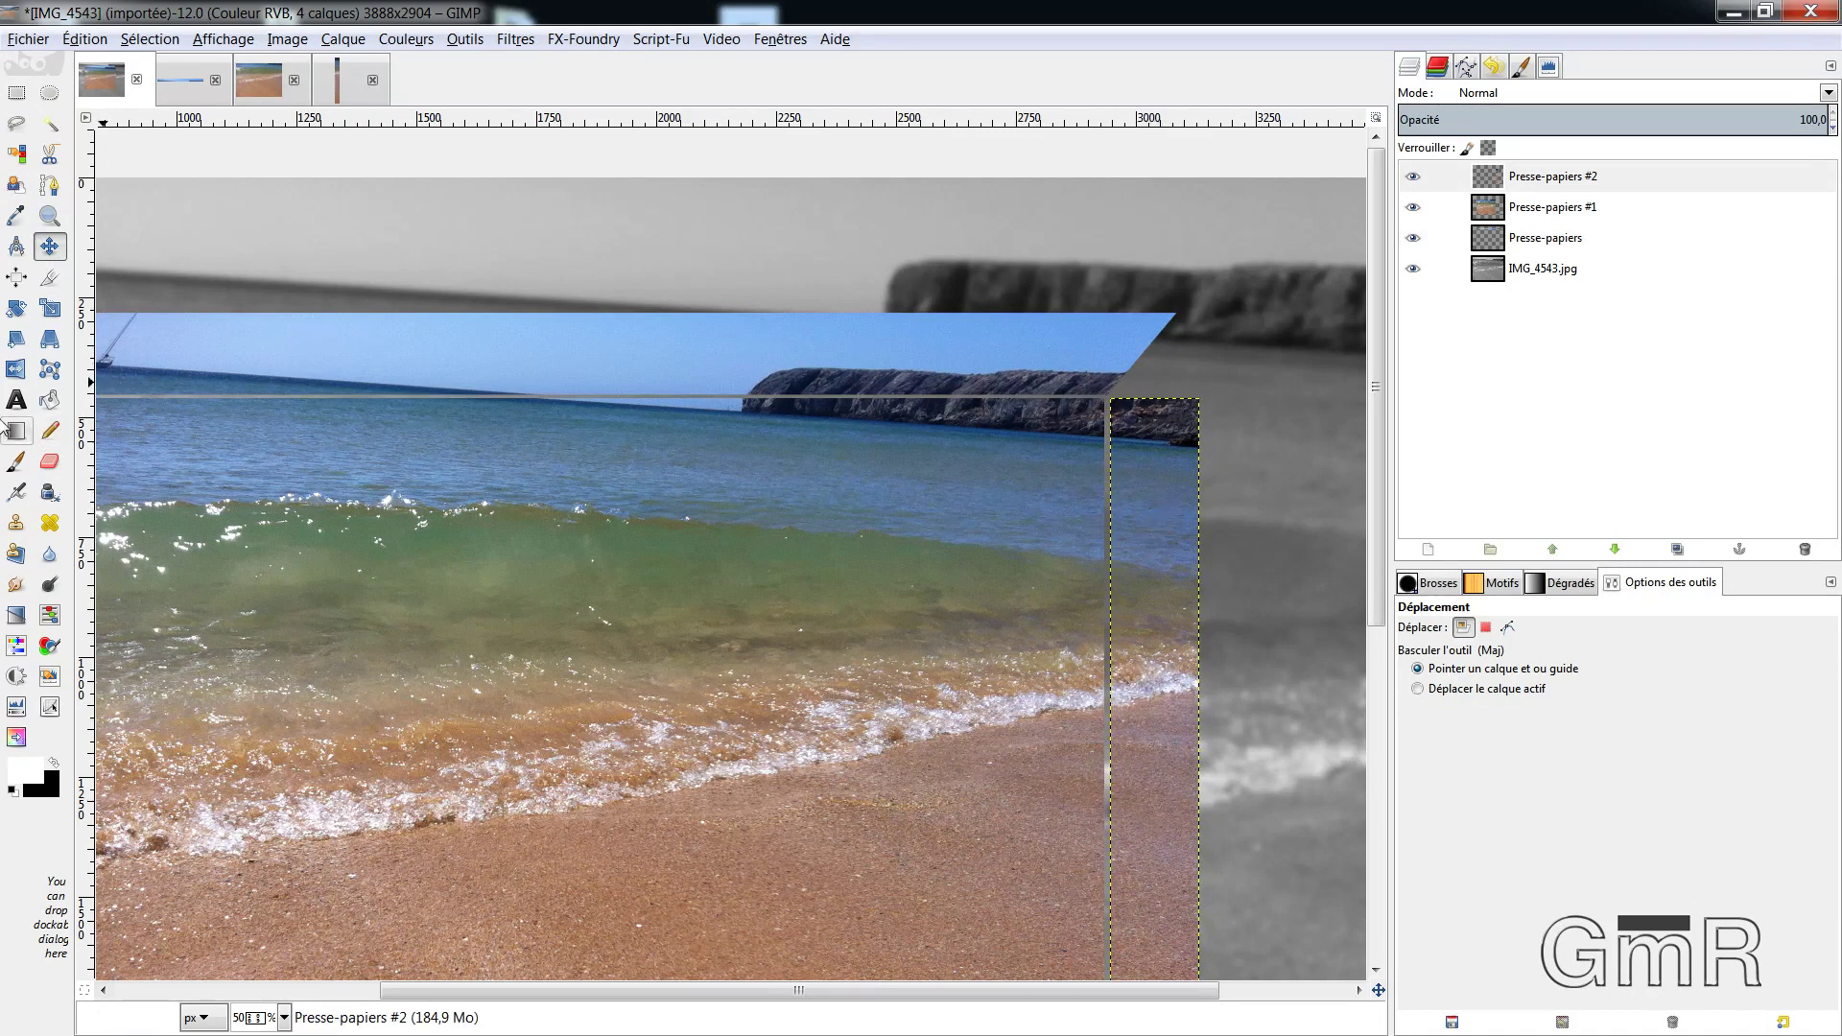
Shear the narrow right strip by Y -212 into a slanted side face
click(16, 339)
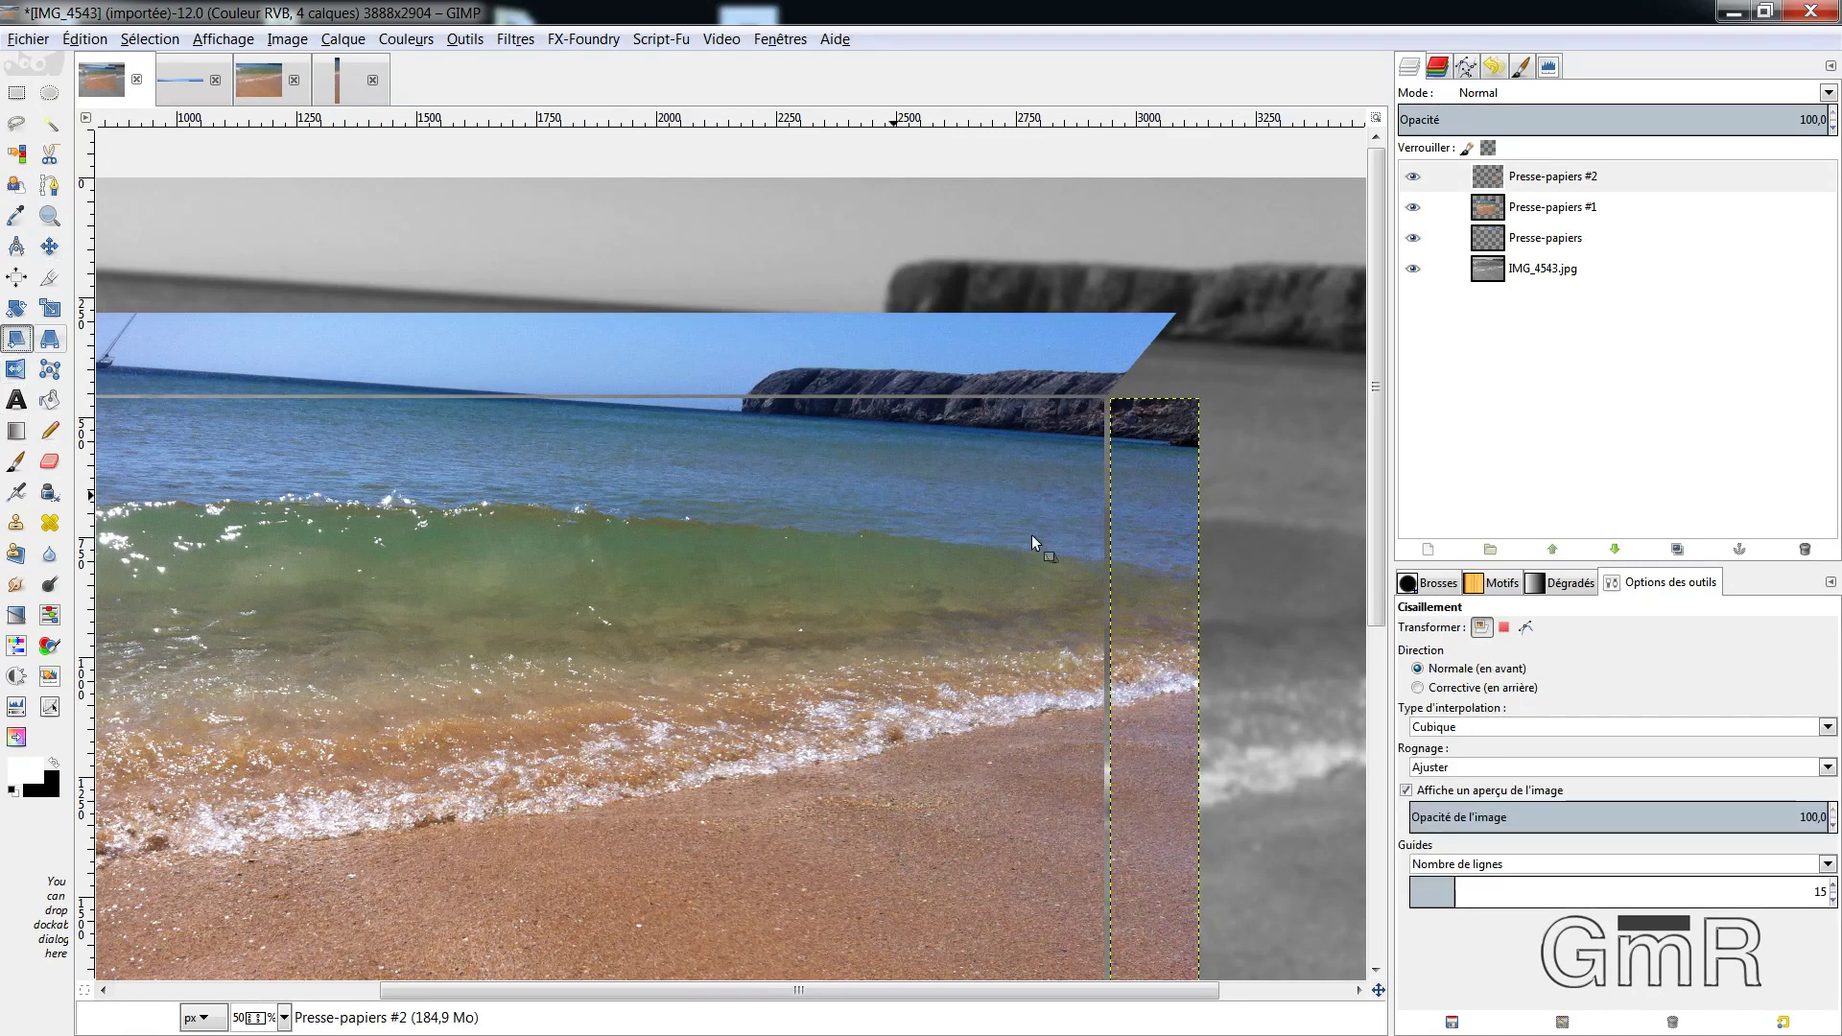
click(1167, 587)
drag(1167, 583, 1168, 578)
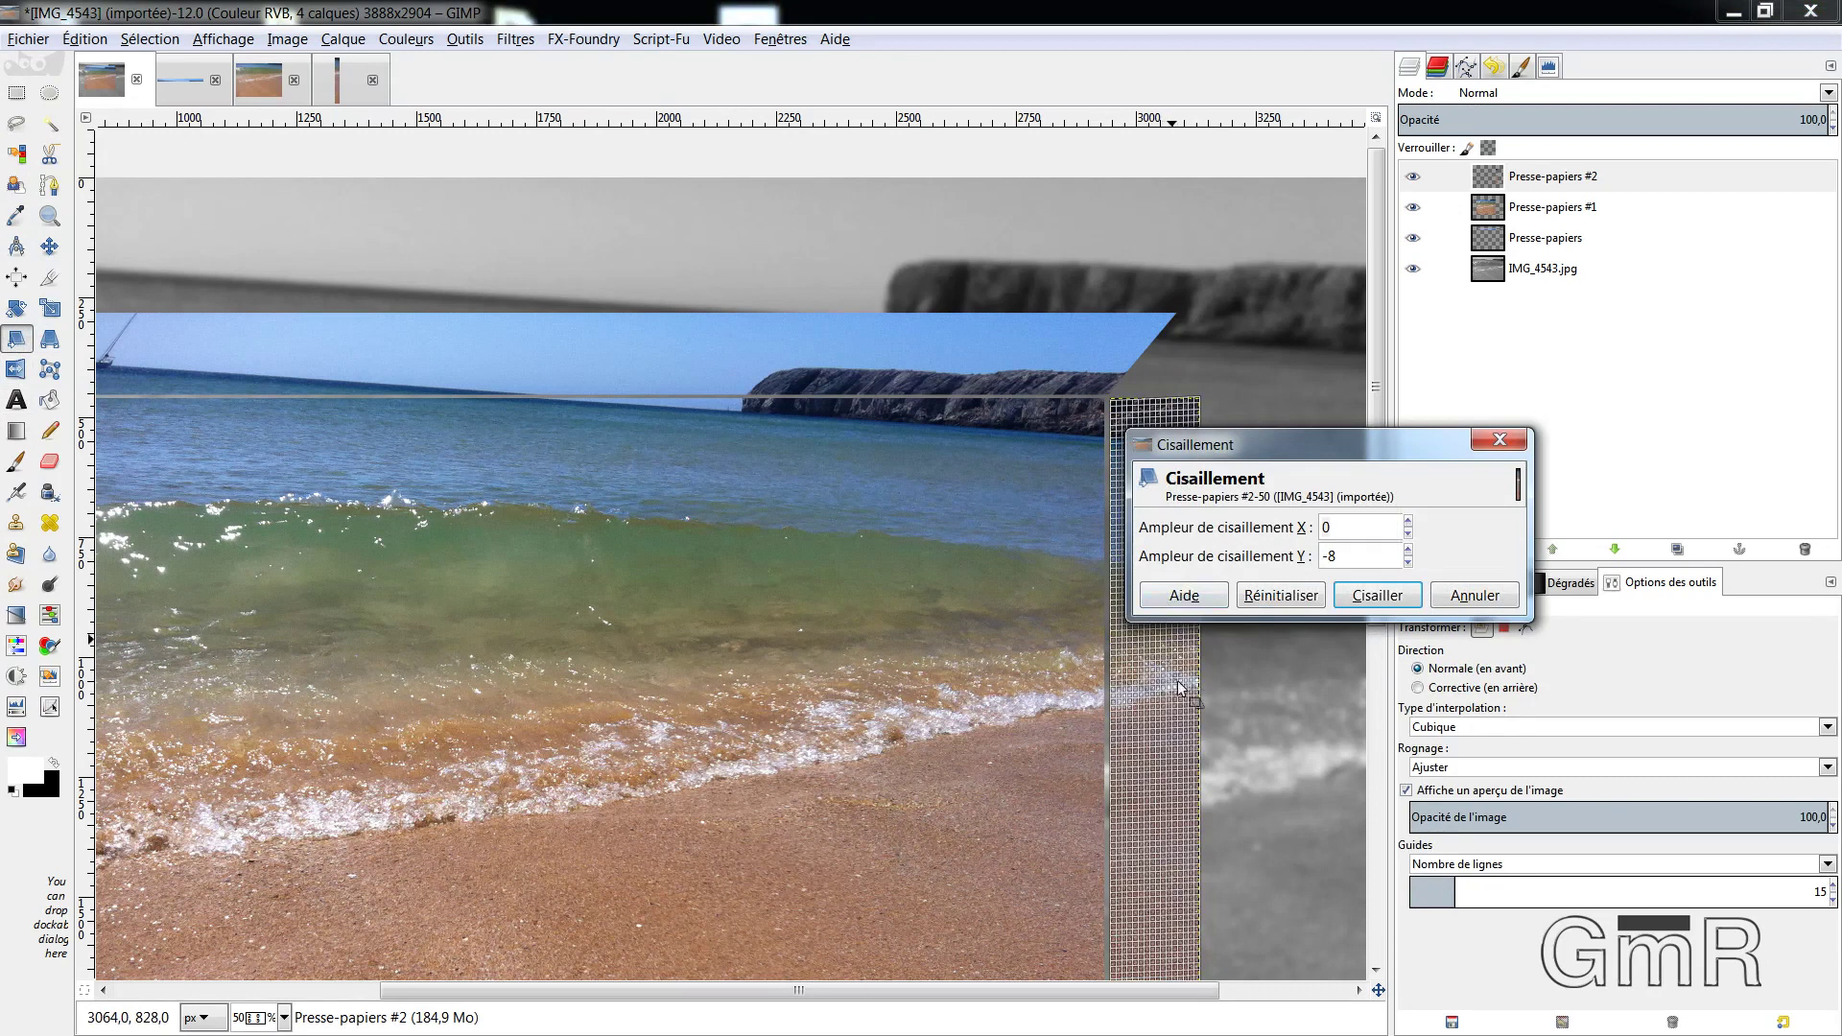
drag(1180, 685, 1195, 629)
click(1354, 560)
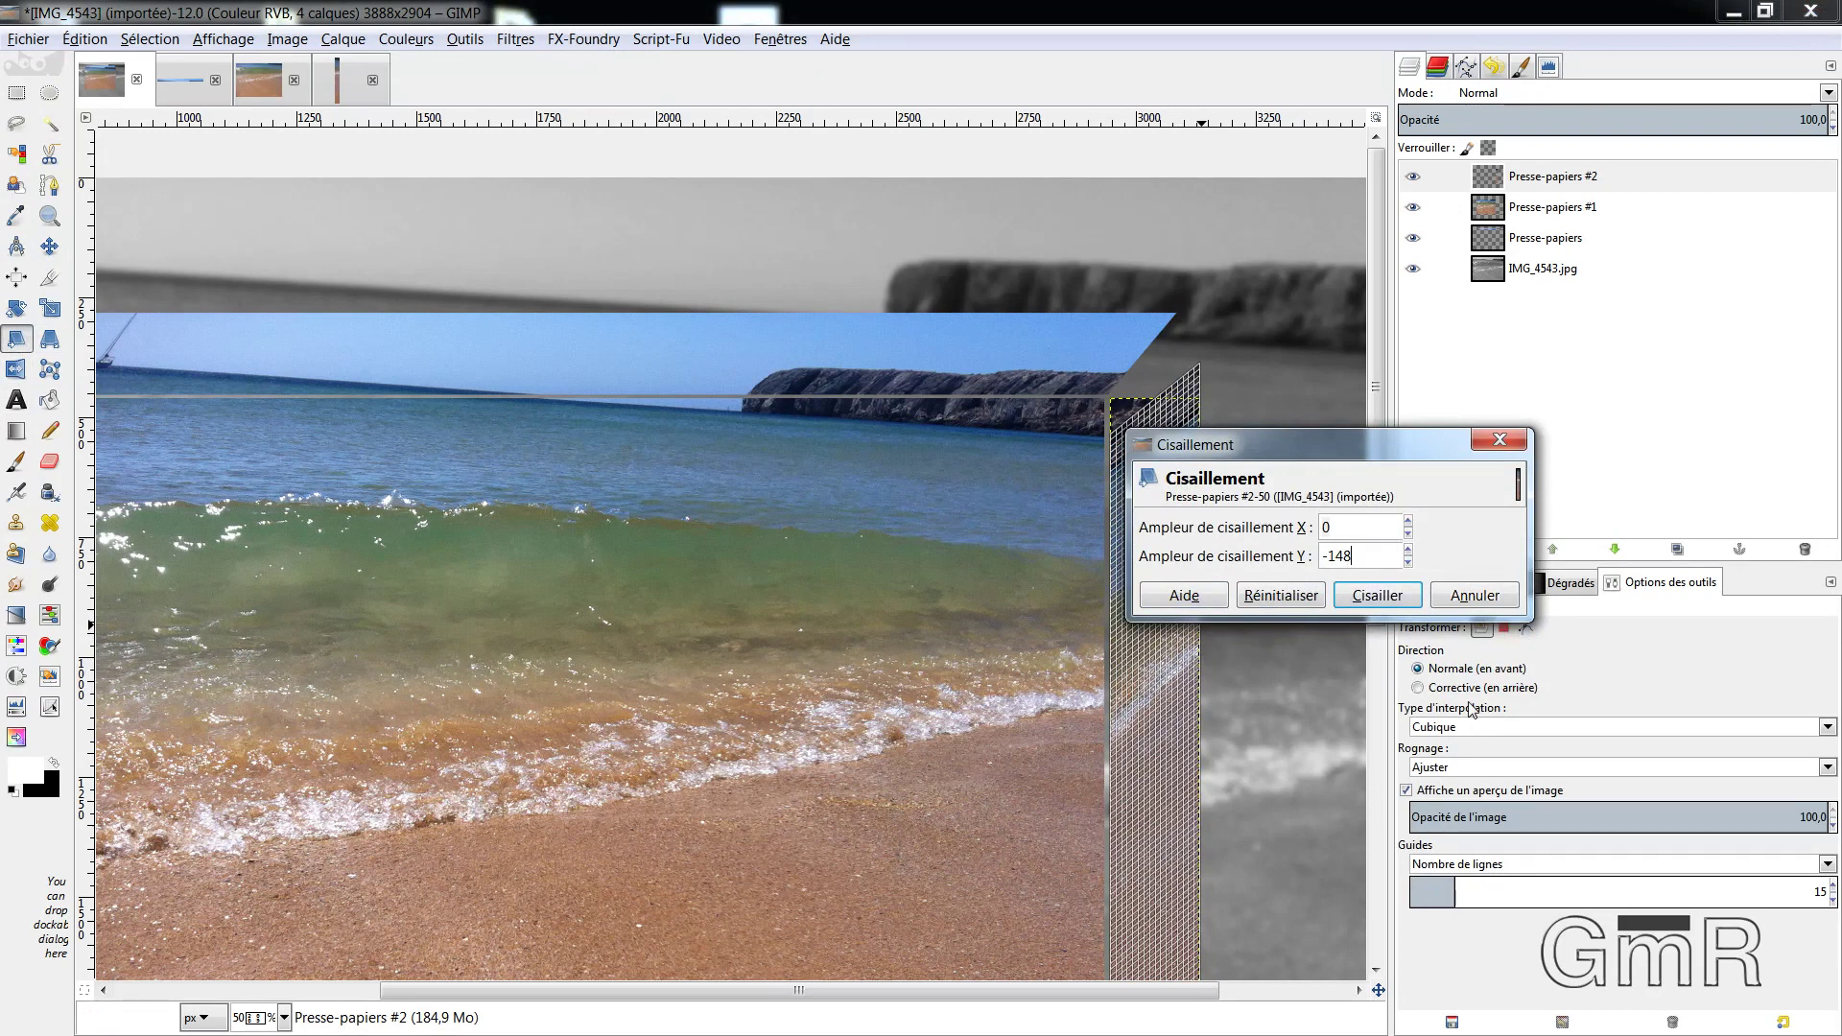
drag(1205, 718, 1183, 673)
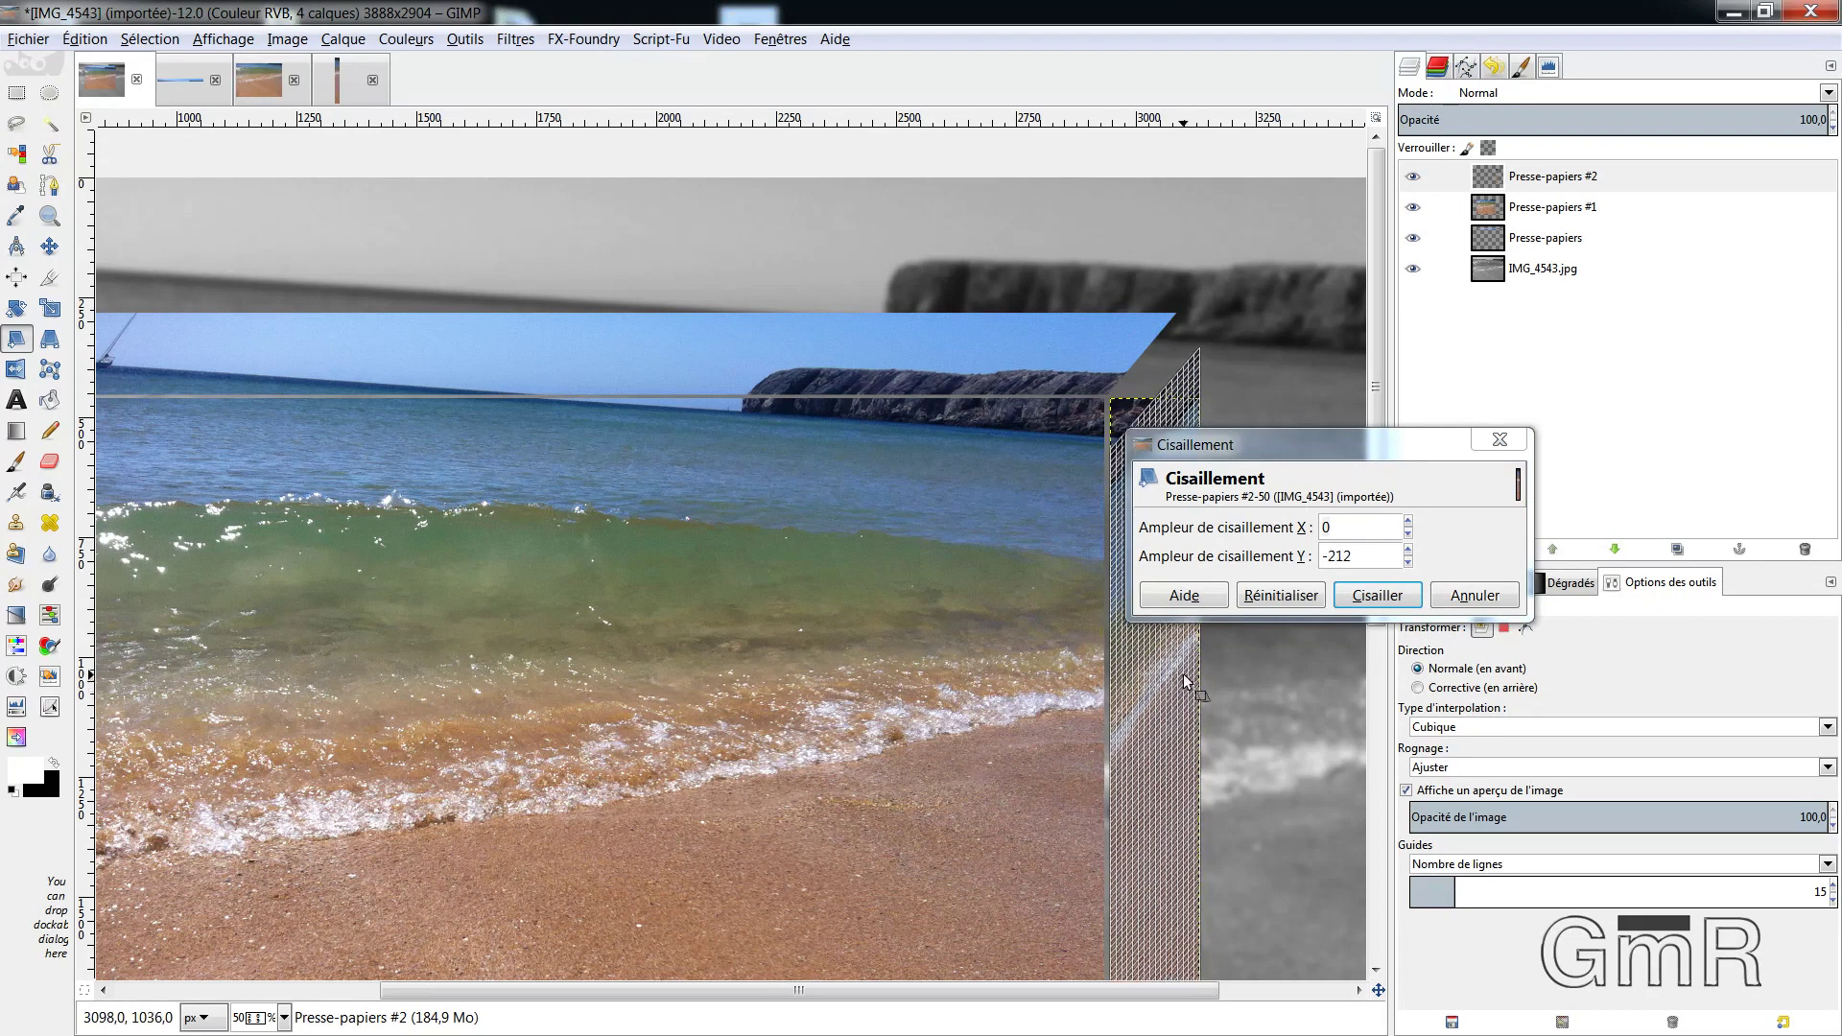
click(1391, 603)
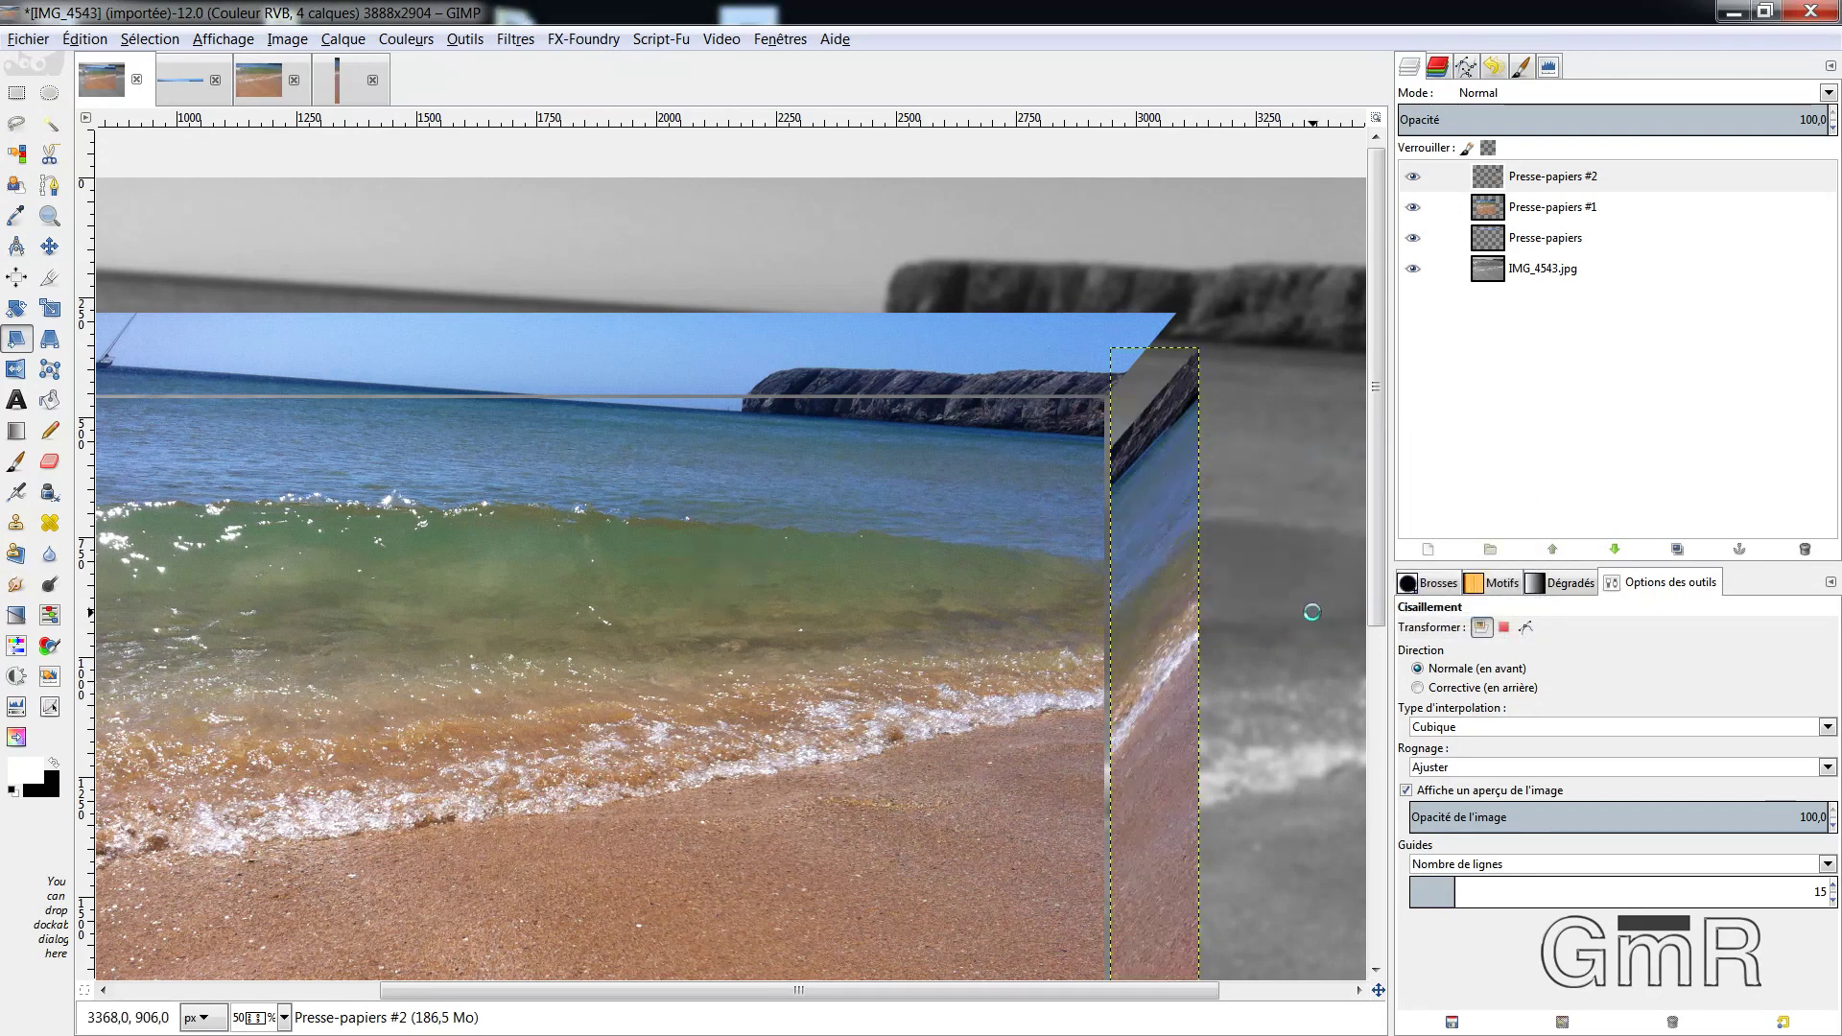
Move the sheared side strip up and a few pixels left to meet the front face
click(49, 247)
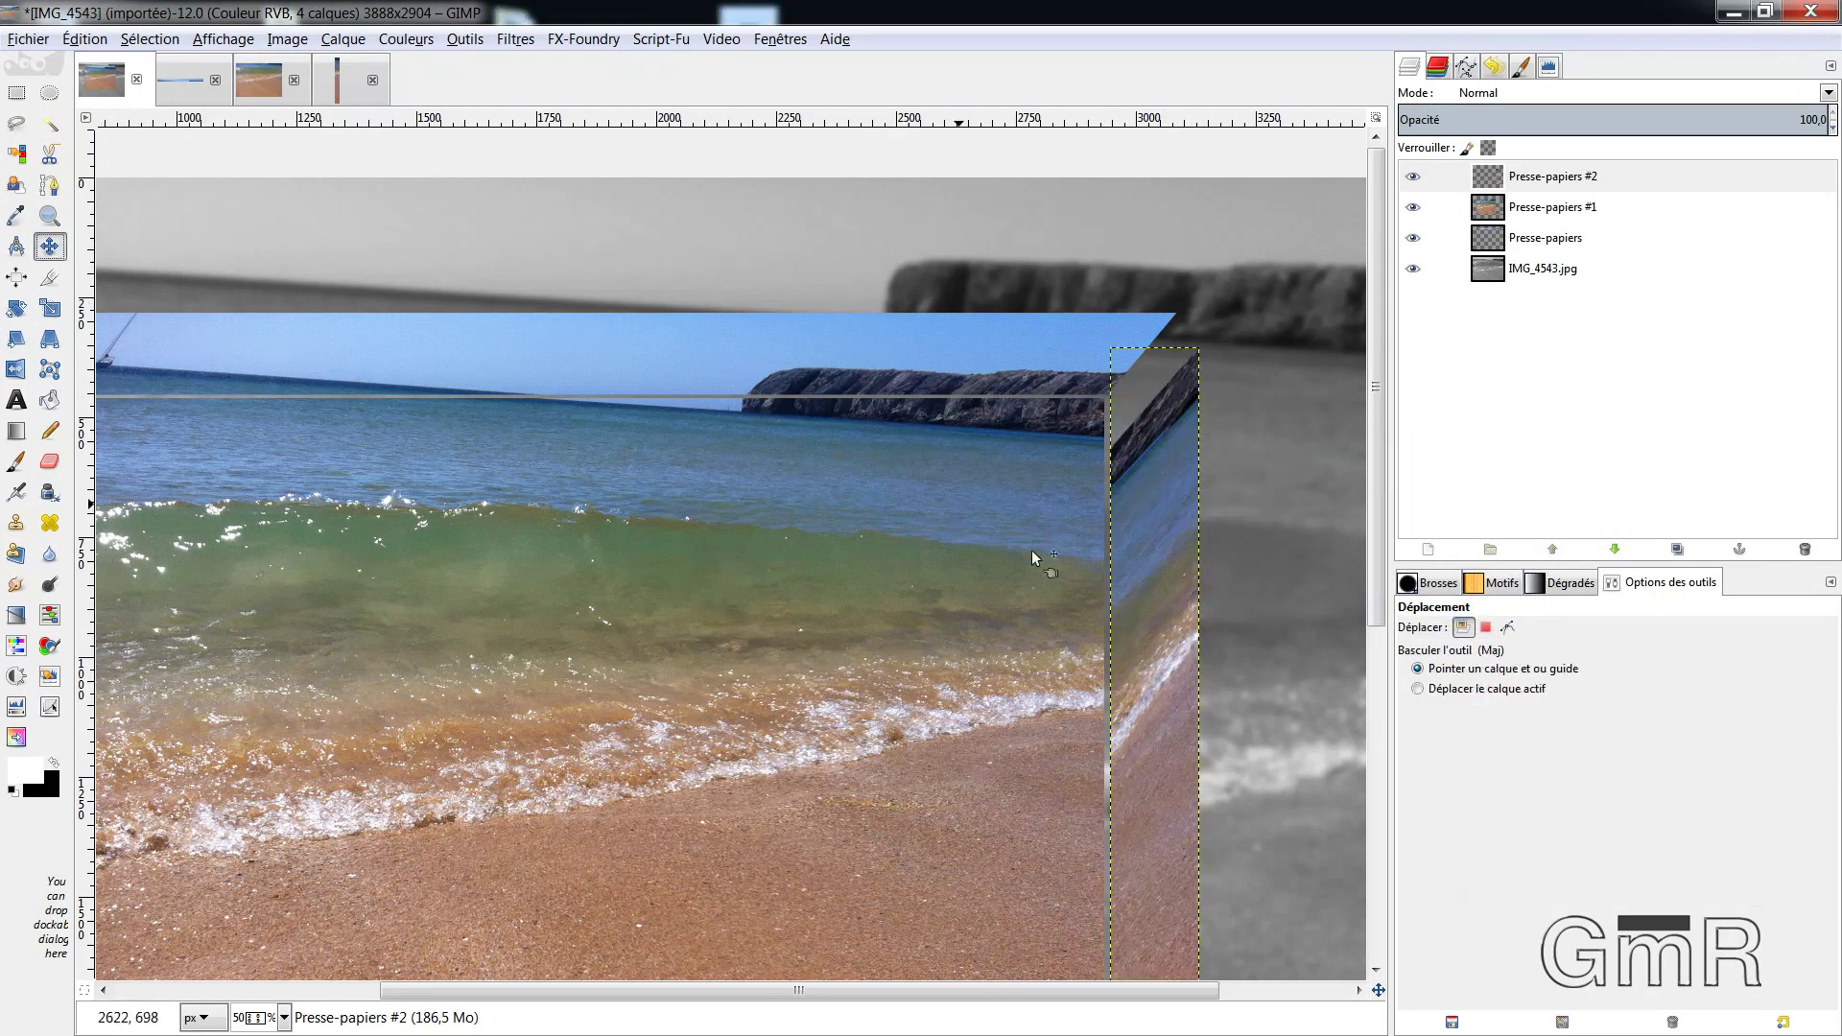
drag(1167, 585, 1166, 545)
key(1)
drag(1130, 457, 1122, 436)
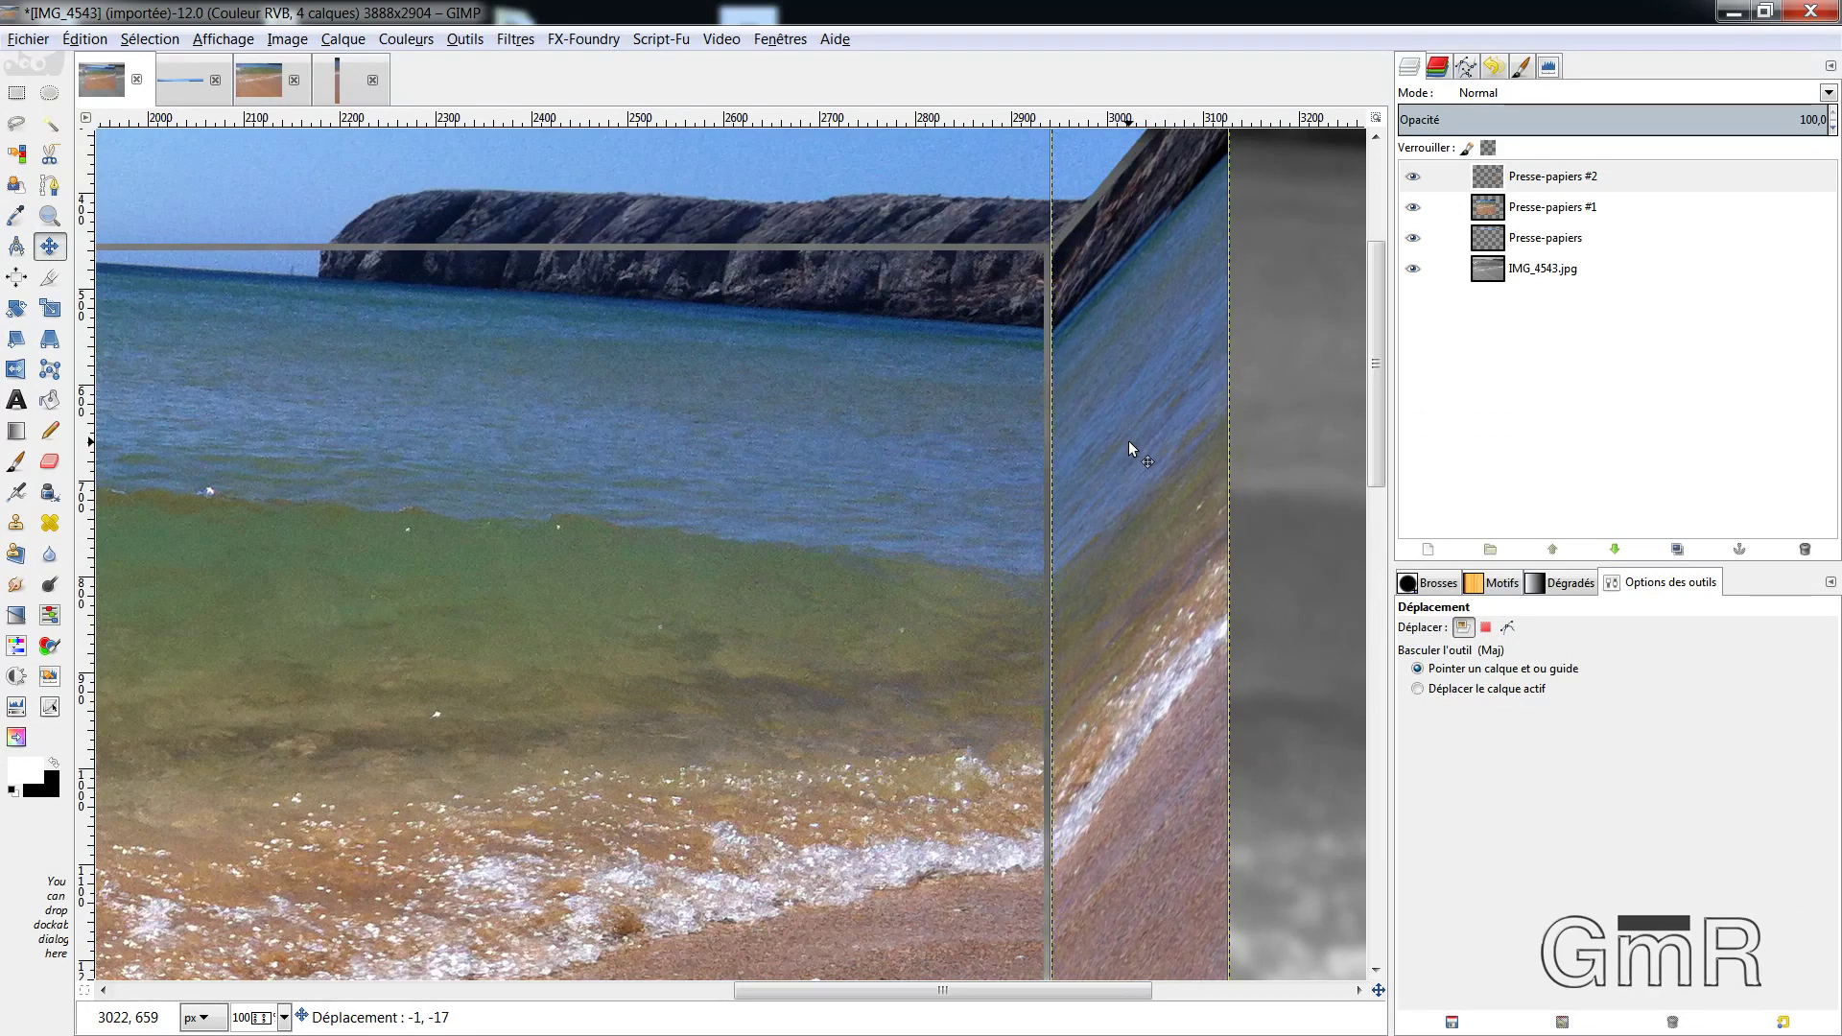
key(Left)
key(Left)
key(Left)
key(Left)
Shift the top face piece into alignment and scroll around to check the box edges
drag(943, 990, 470, 990)
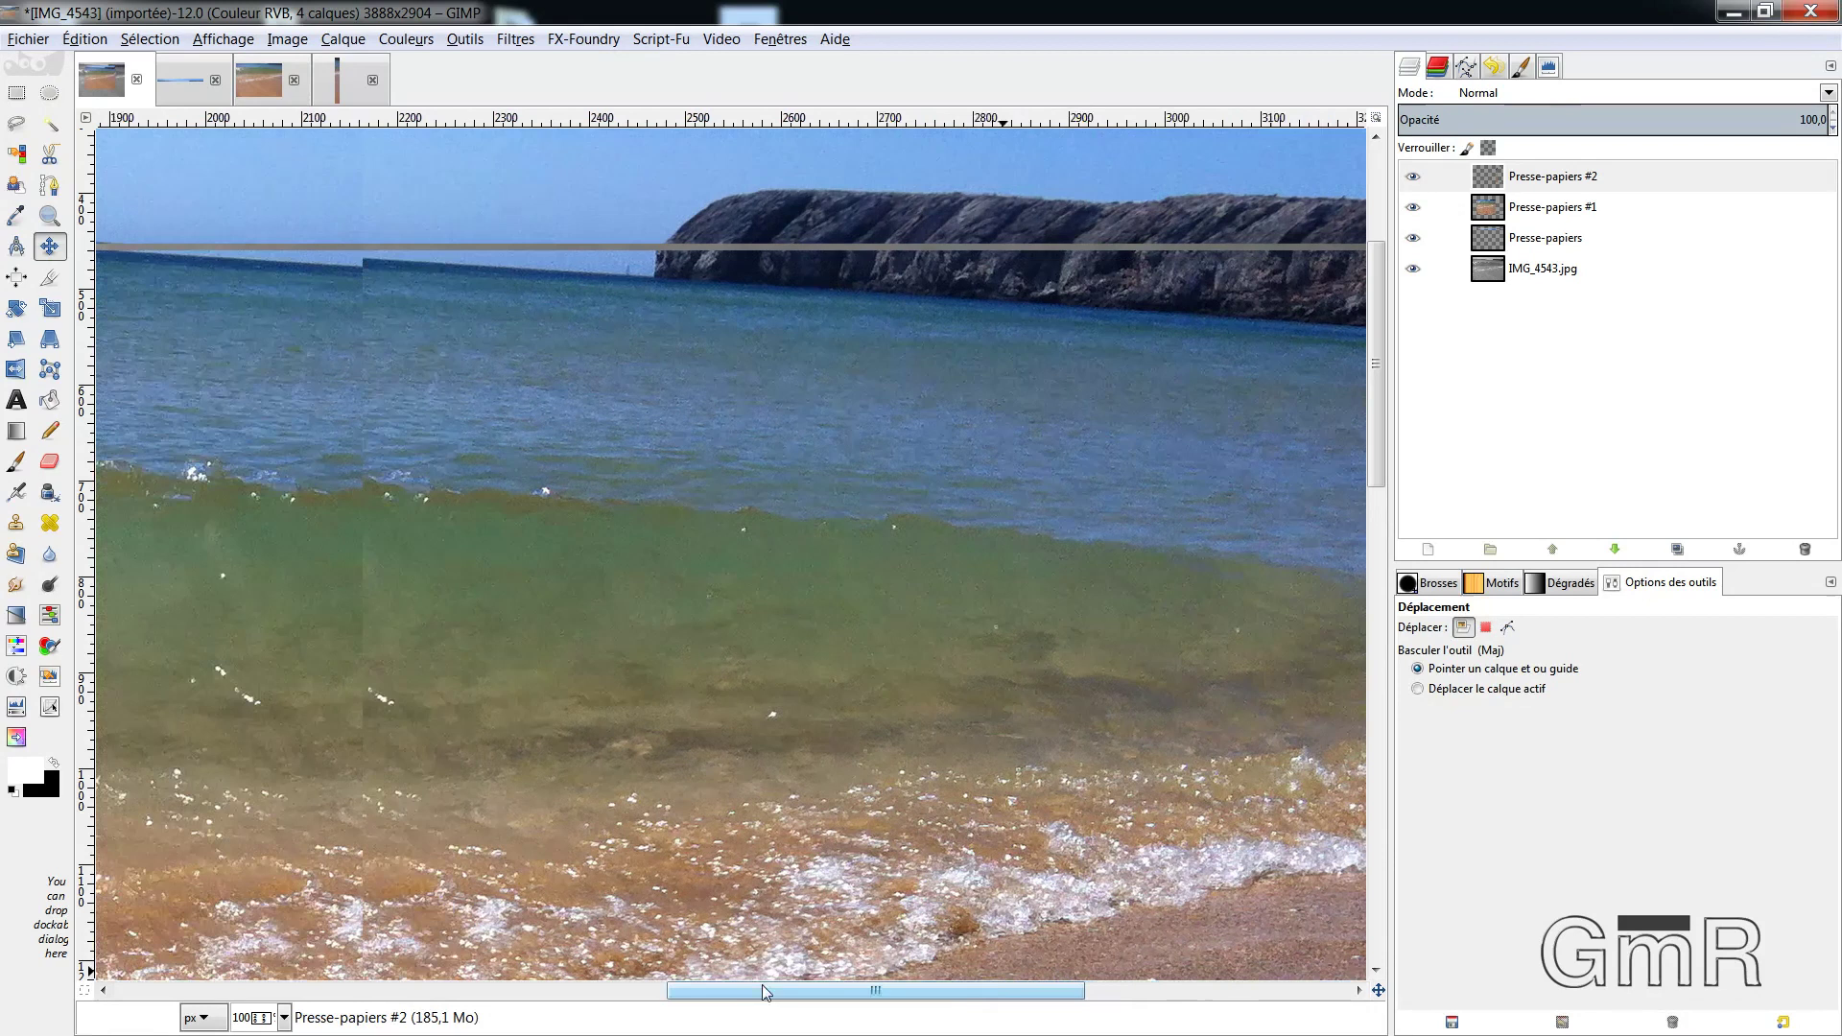
scroll(409, 936, left, 6)
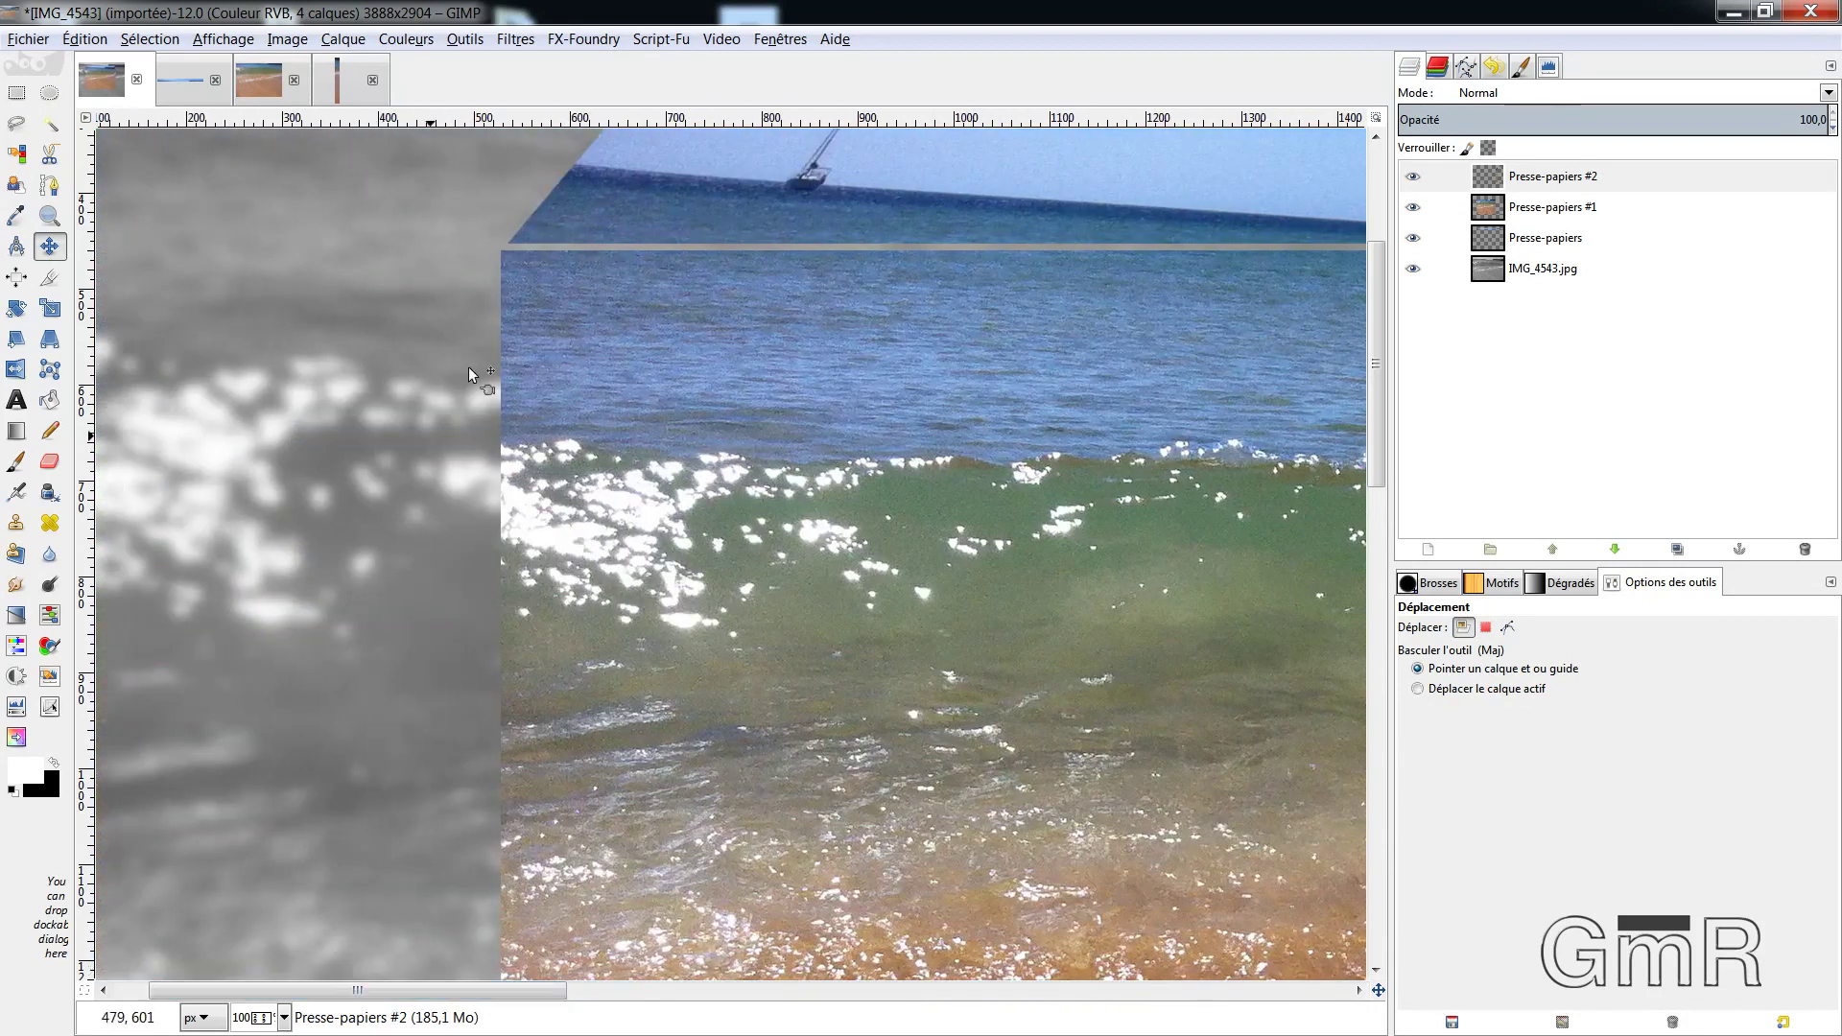
drag(623, 214, 622, 233)
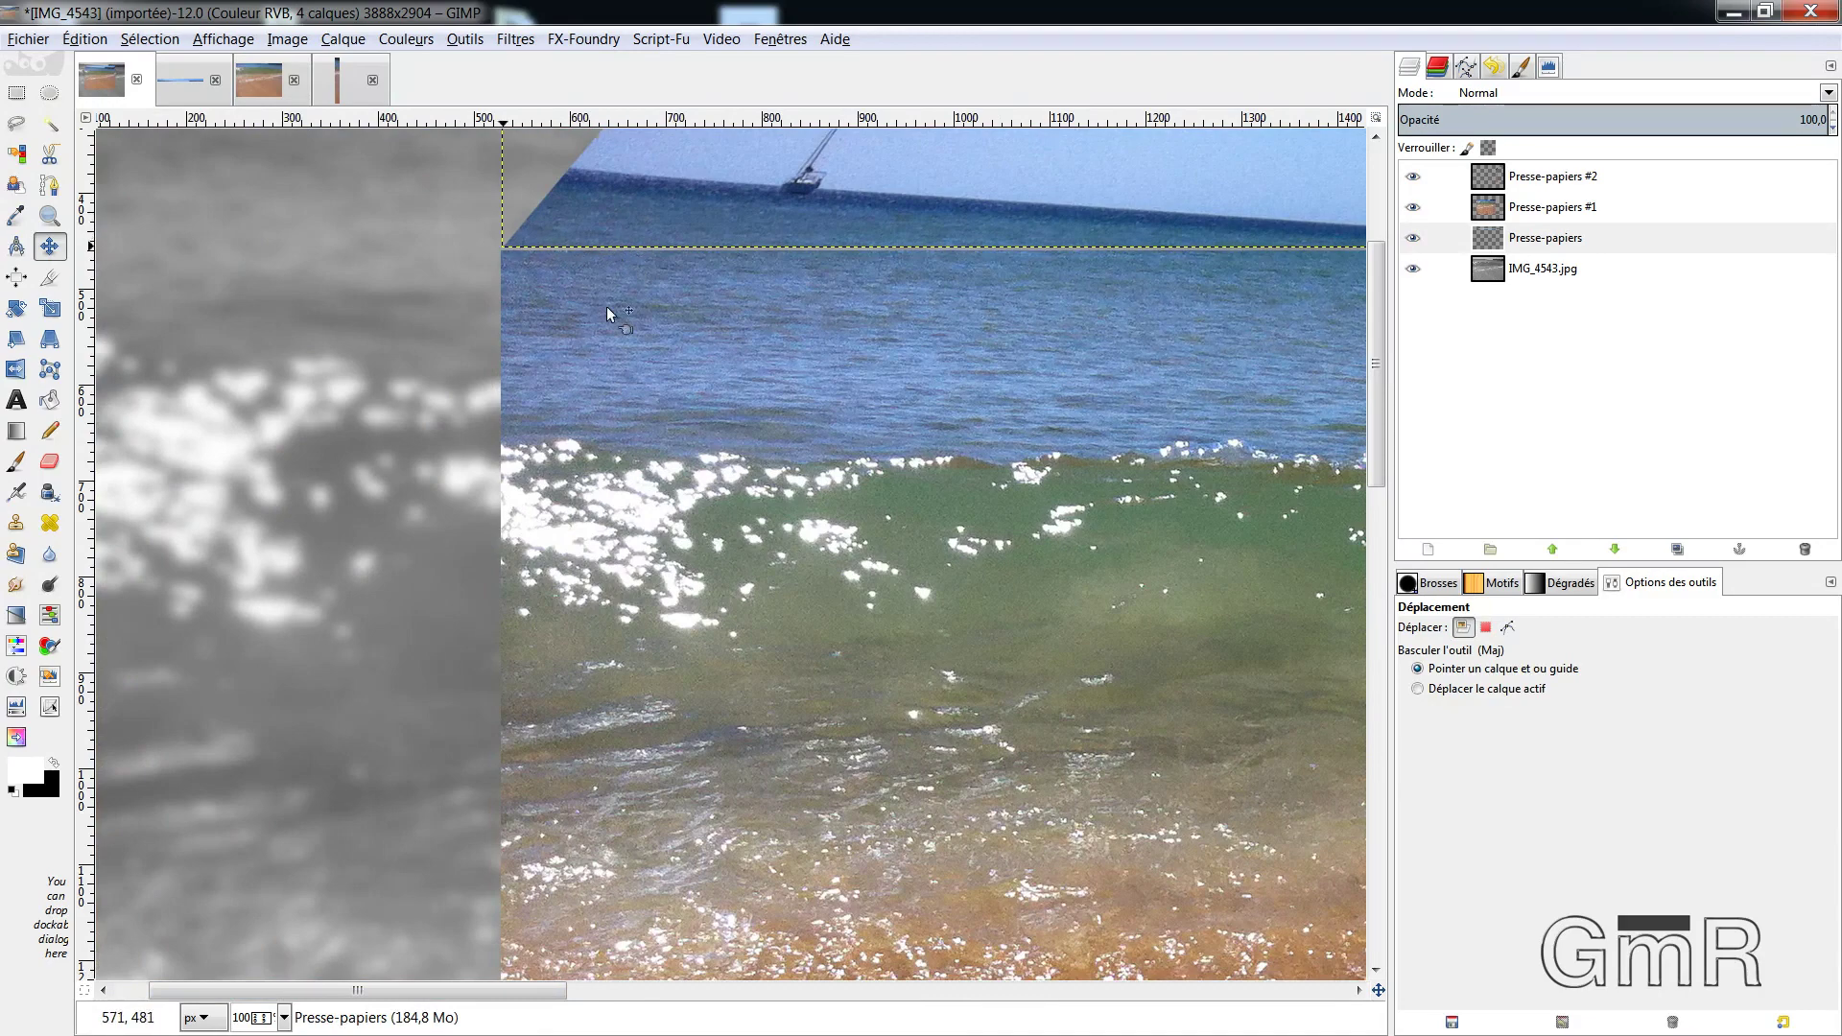
scroll(703, 447, down, 5)
scroll(703, 447, down, 5)
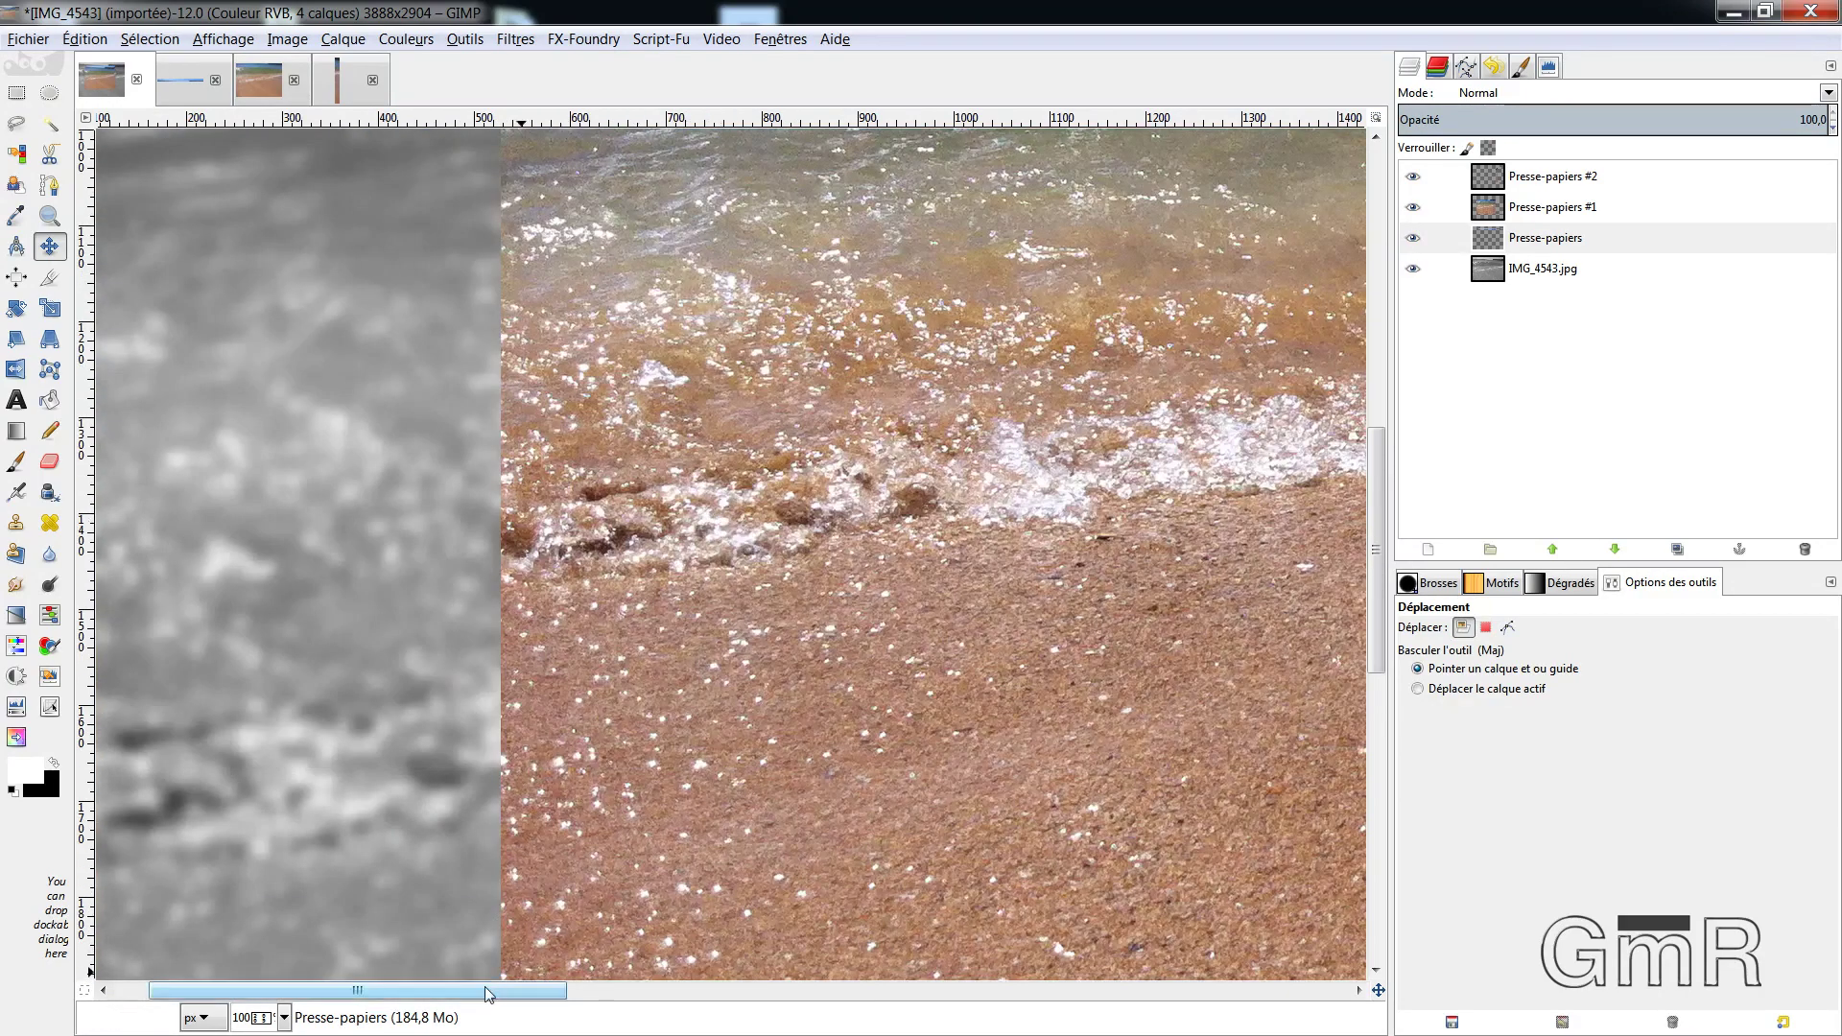
drag(486, 987, 801, 1015)
scroll(959, 863, down, 2)
scroll(995, 876, right, 1)
ctrl+scroll(1003, 876, down, 1)
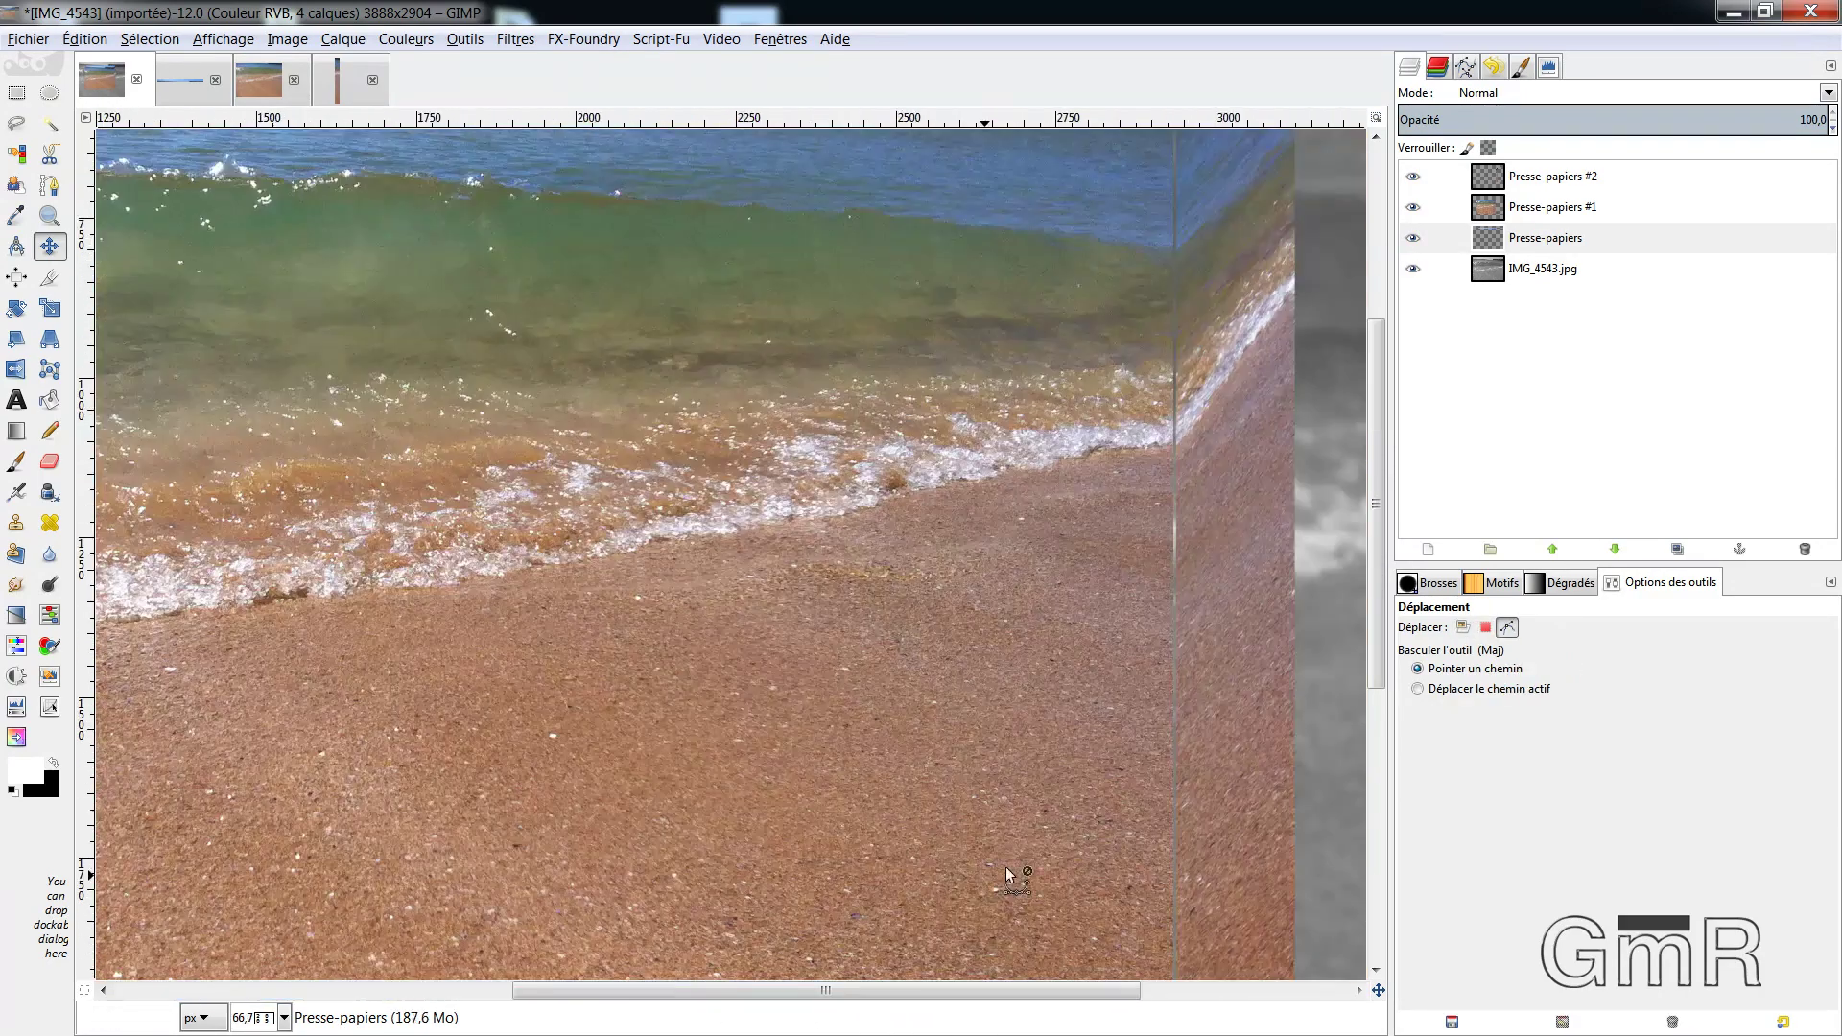
scroll(1027, 853, down, 3)
scroll(1050, 827, down, 3)
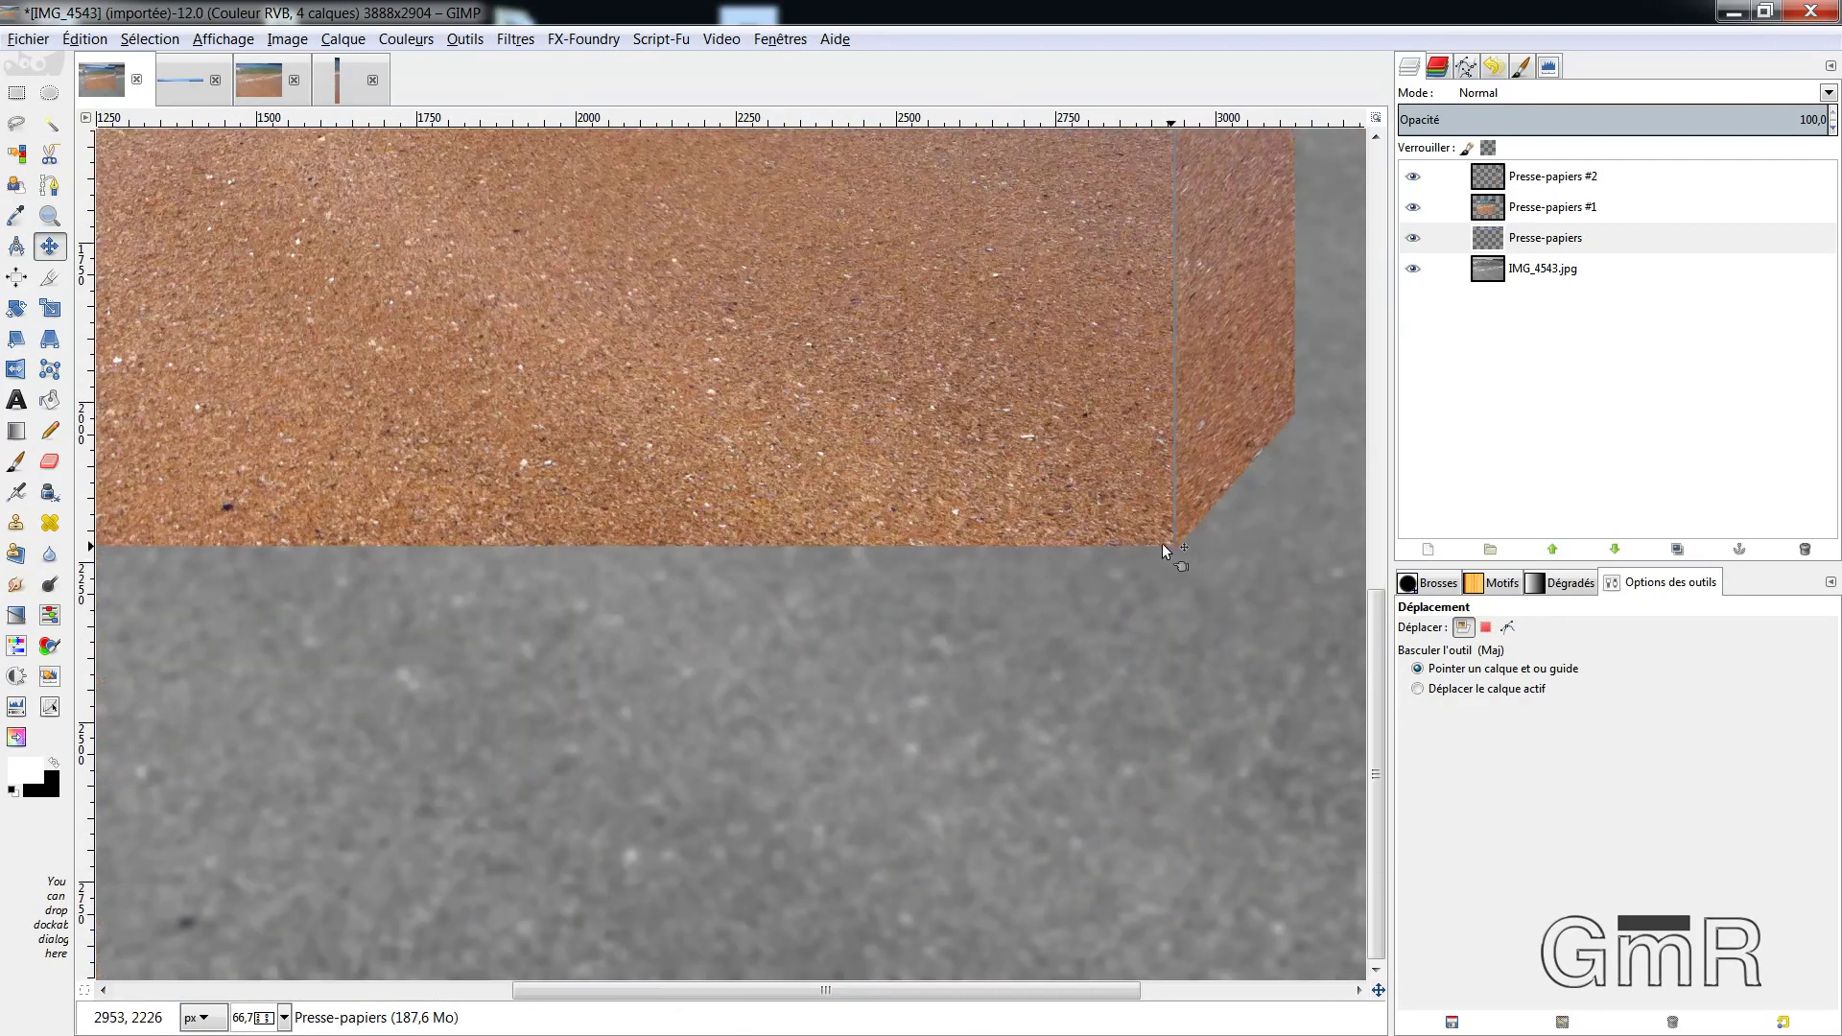
scroll(1163, 546, up, 6)
scroll(1171, 551, up, 6)
ctrl+scroll(1173, 551, down, 1)
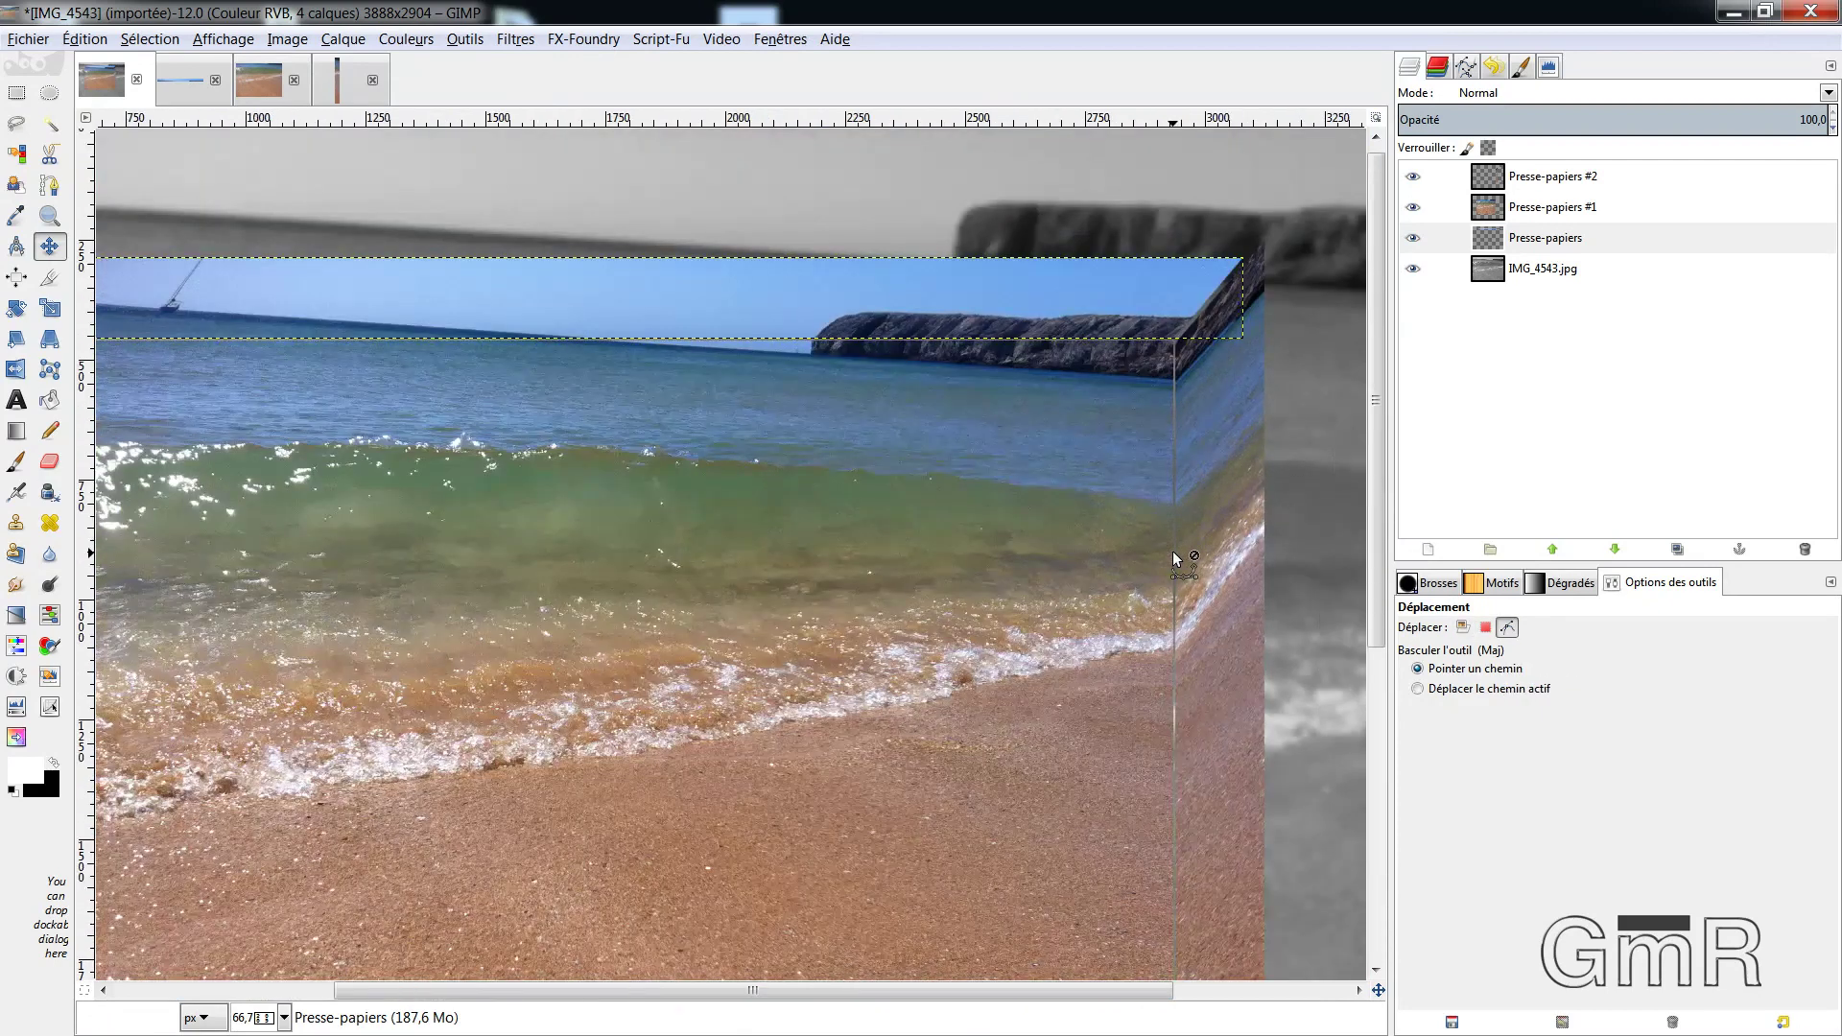
ctrl+scroll(1173, 551, down, 1)
ctrl+scroll(1011, 543, down, 1)
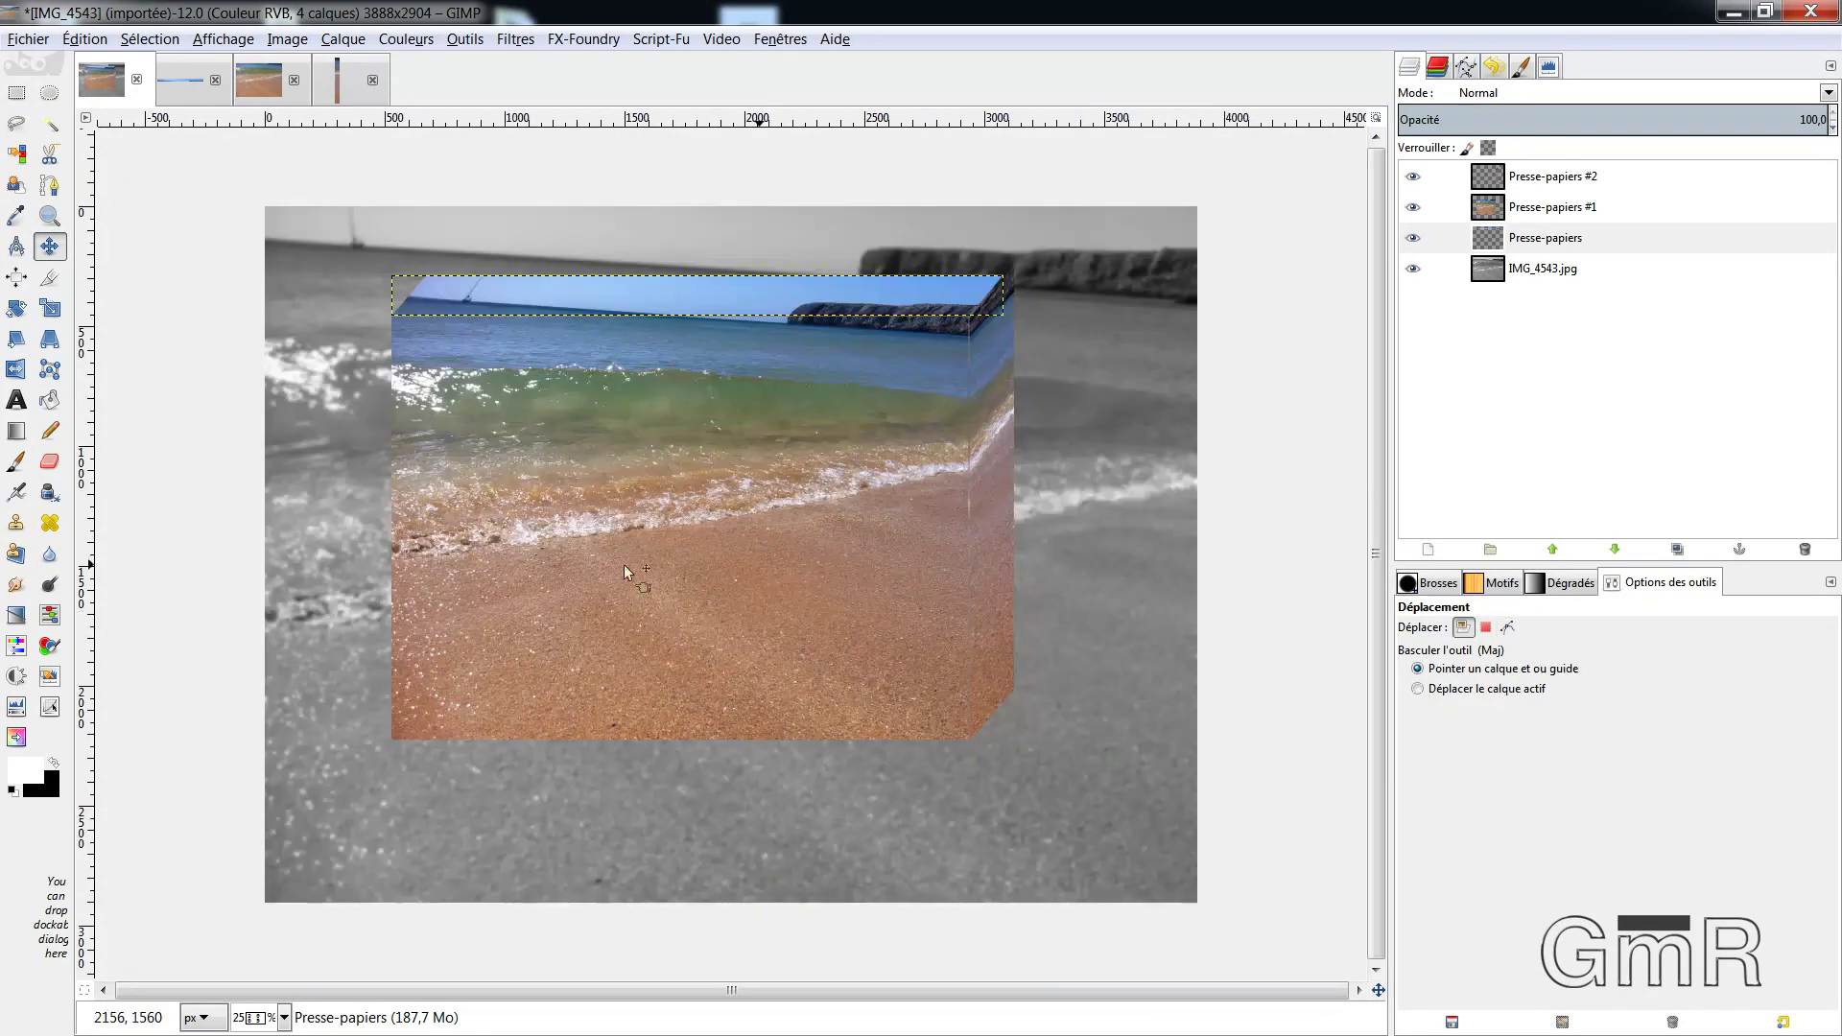
Apply a perspective transform to Presse-papiers #1 by pulling its bottom-left corner, then re-show it
click(1490, 211)
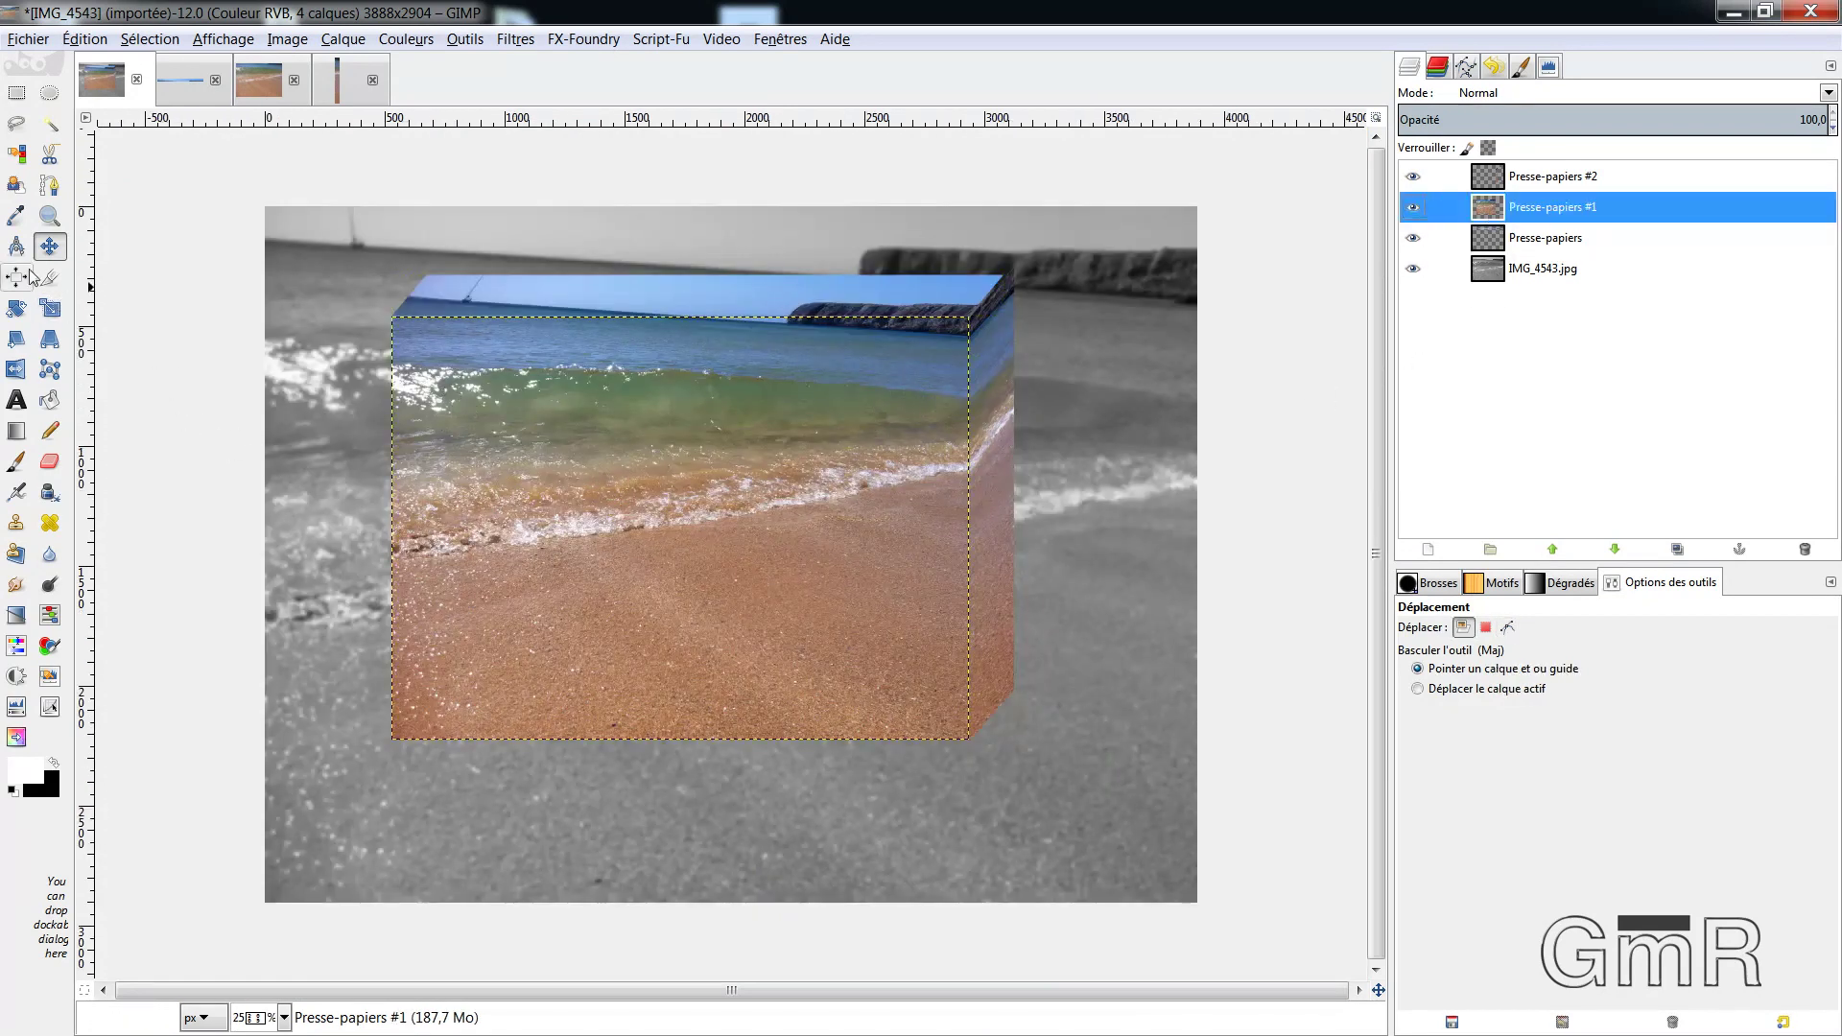
click(50, 339)
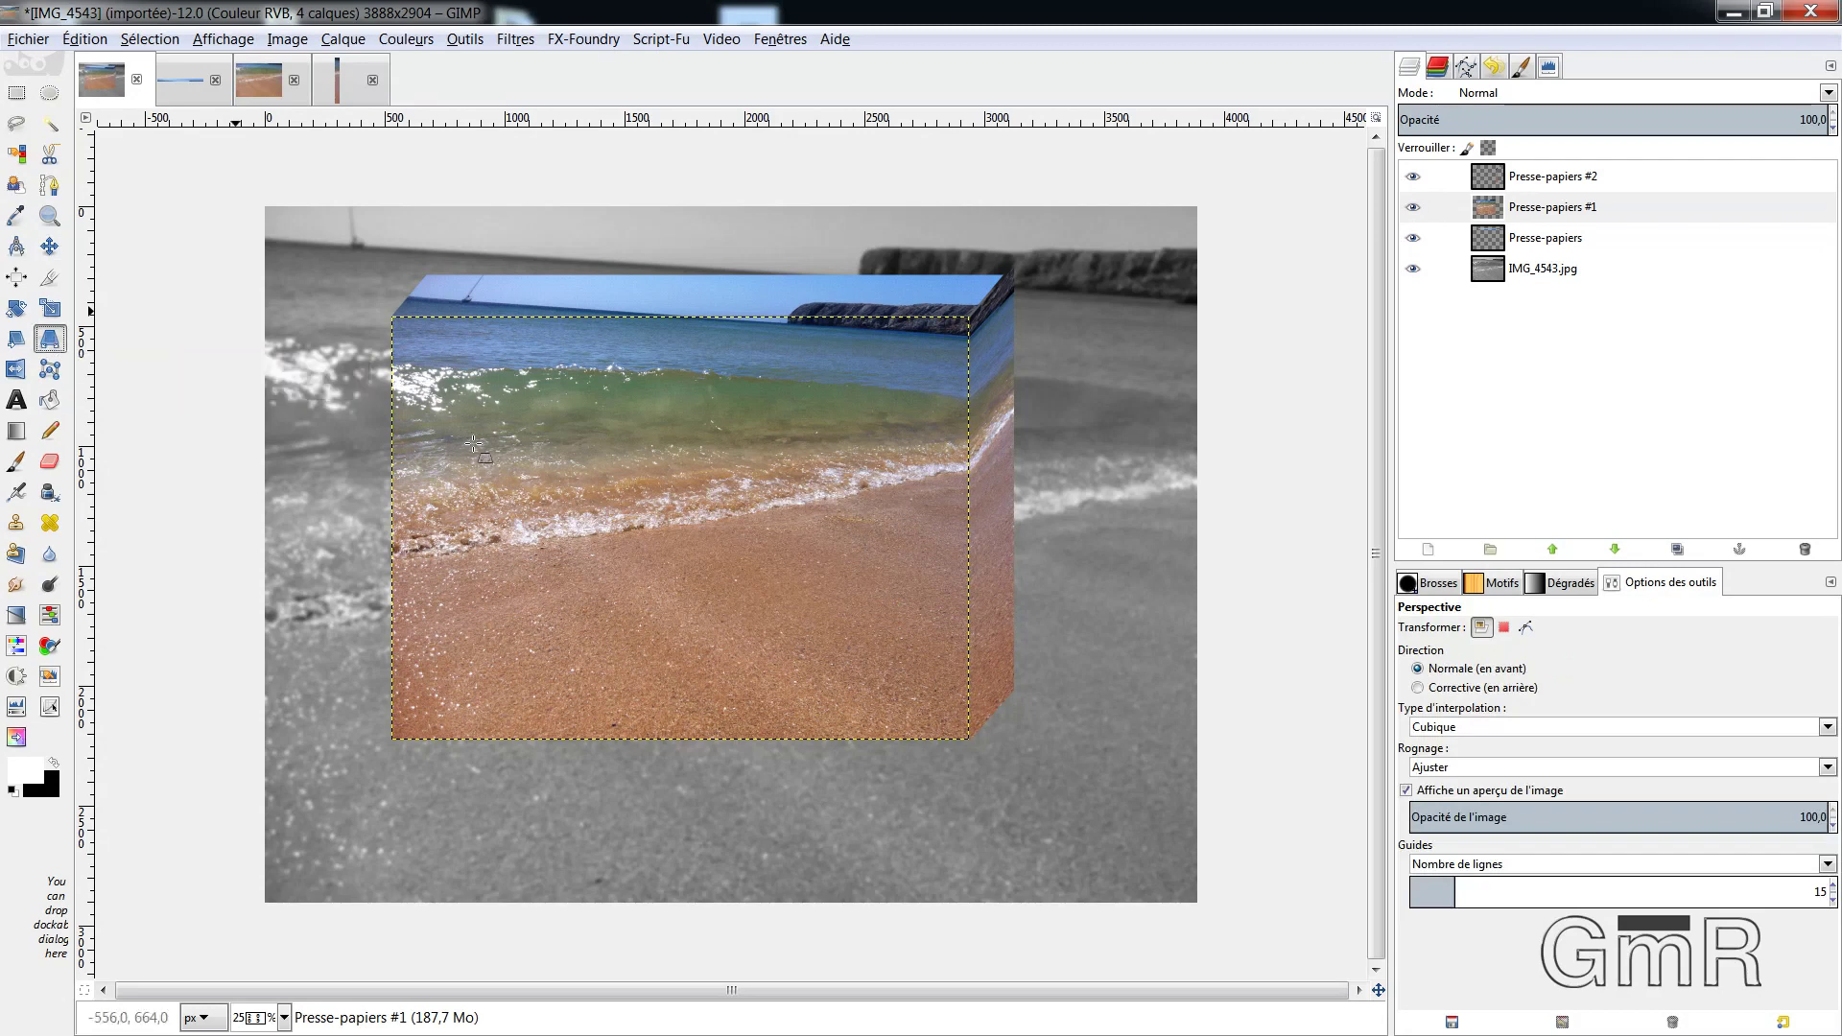
click(545, 513)
drag(392, 740, 397, 726)
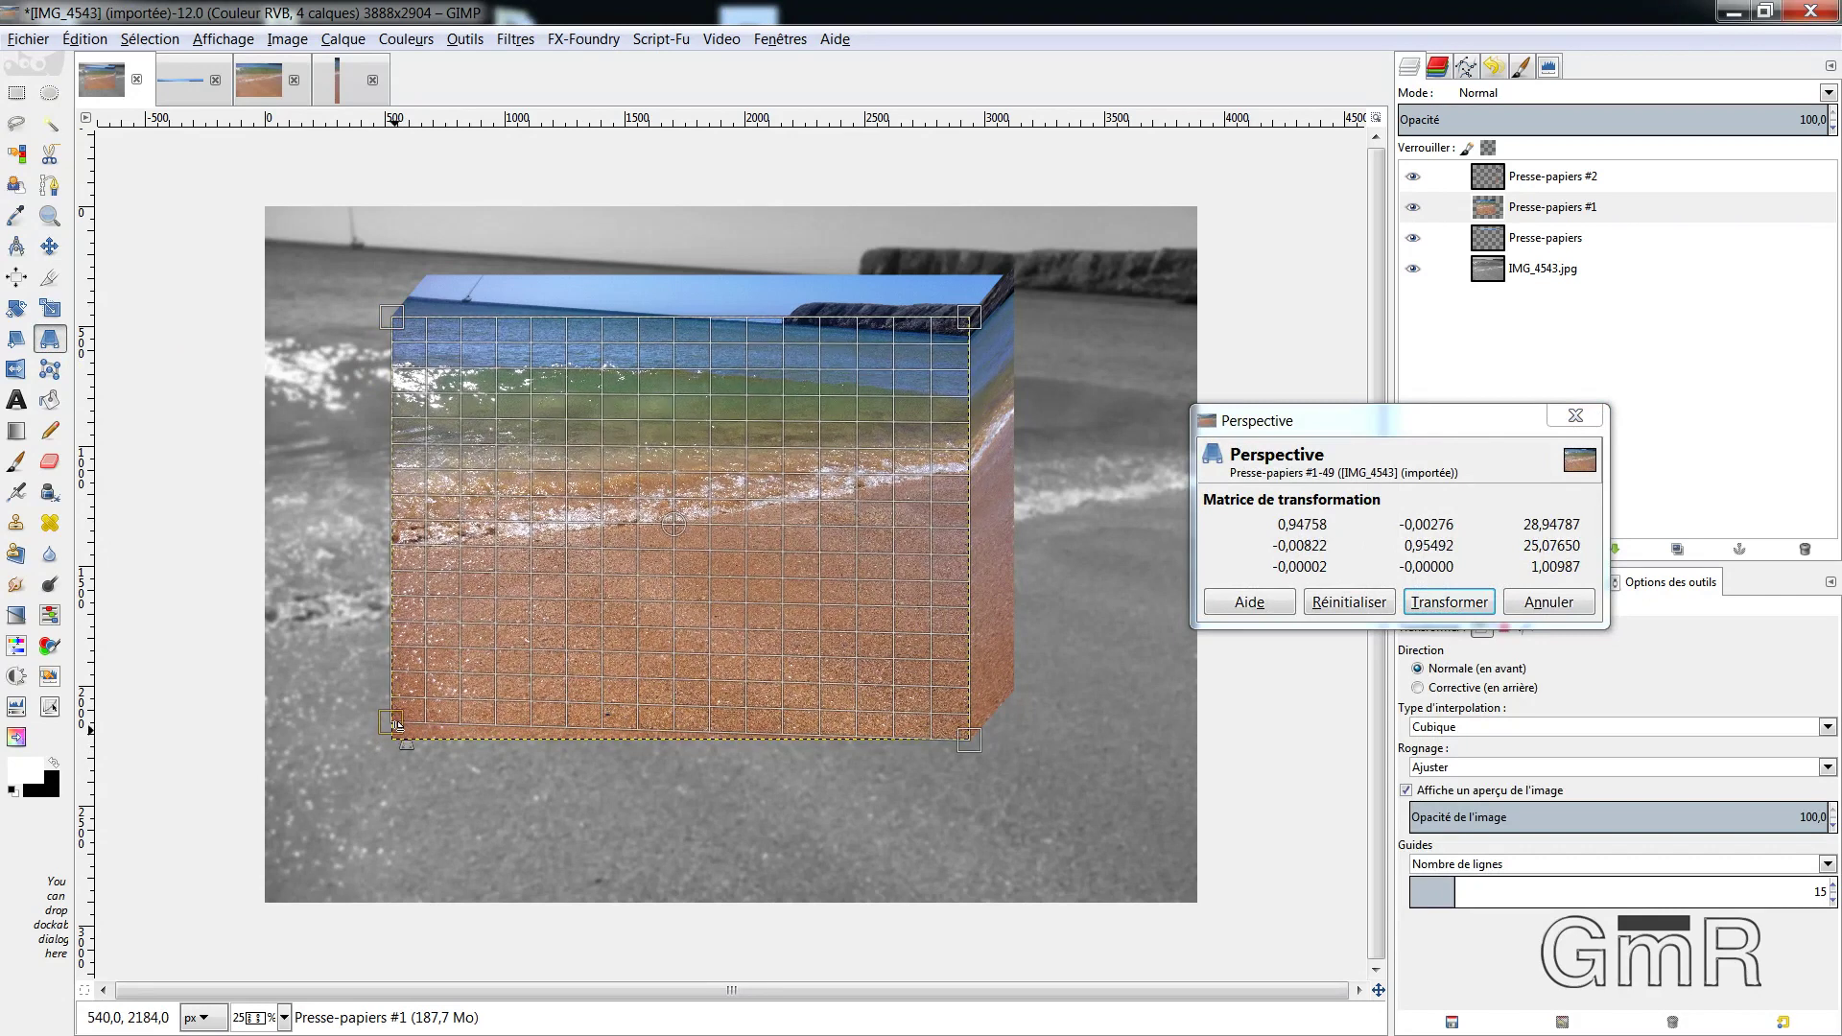
click(1413, 209)
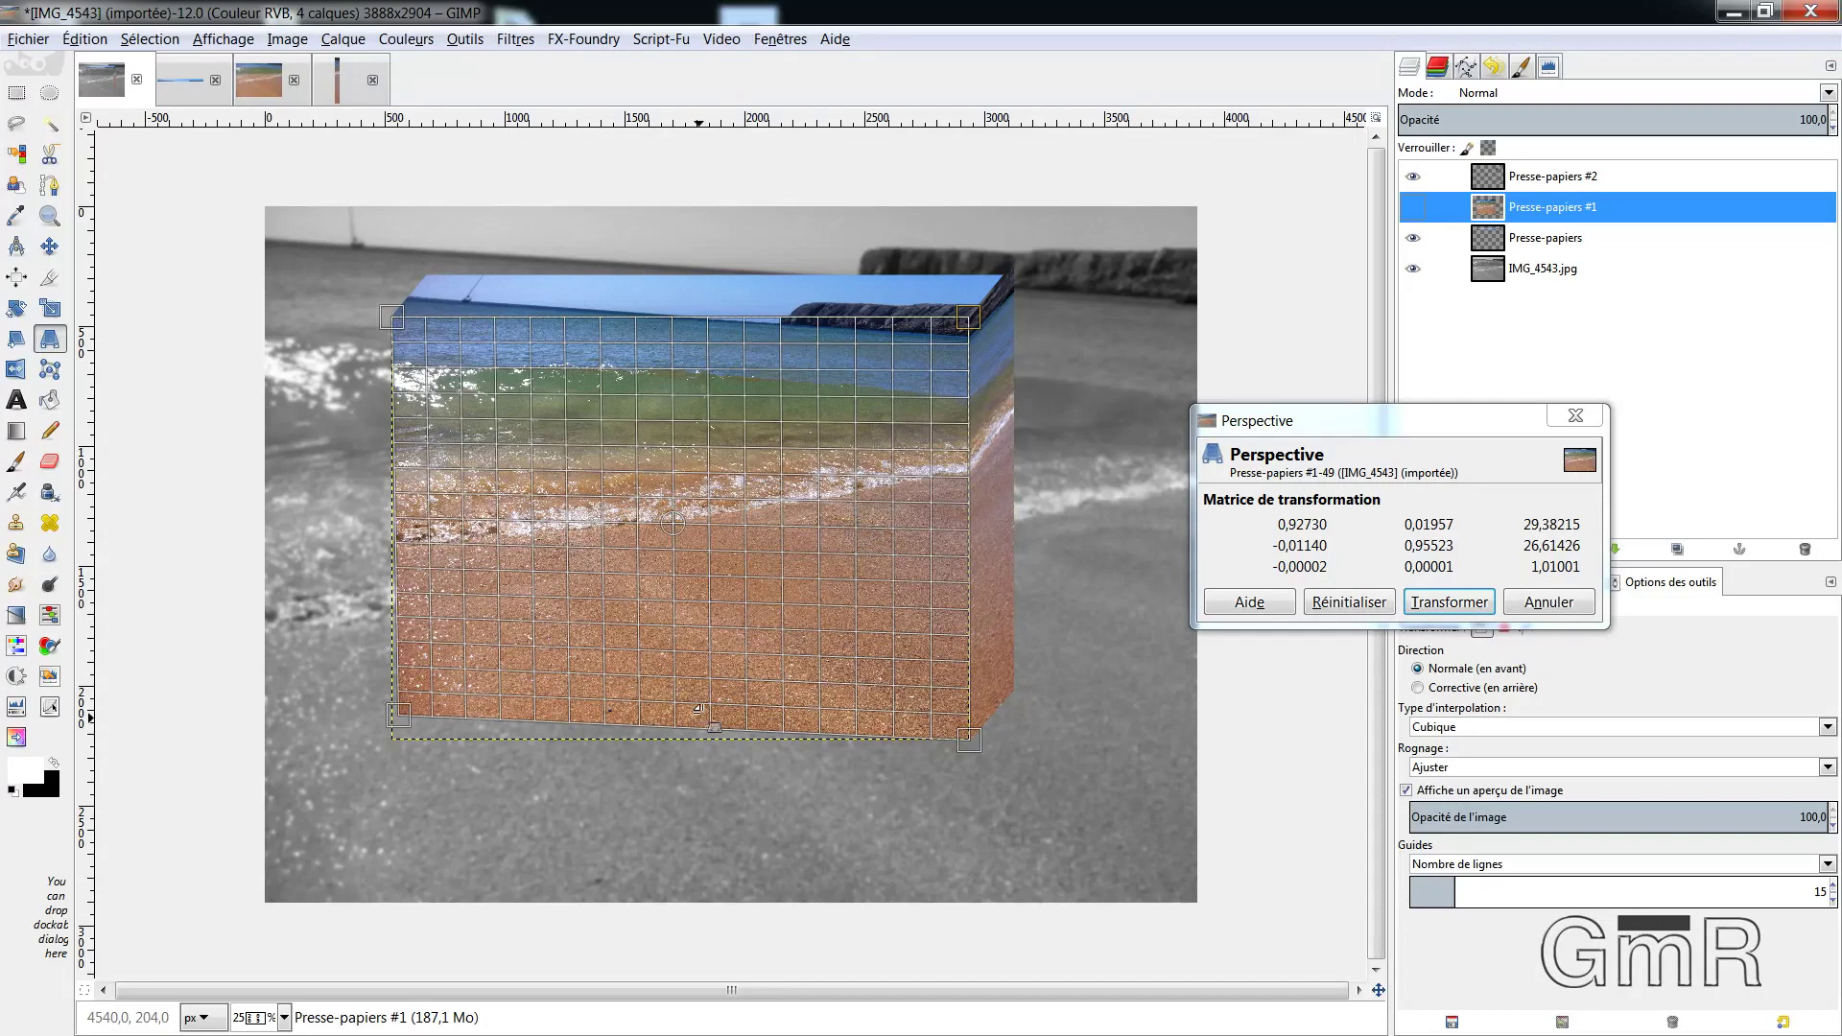
drag(414, 737, 408, 729)
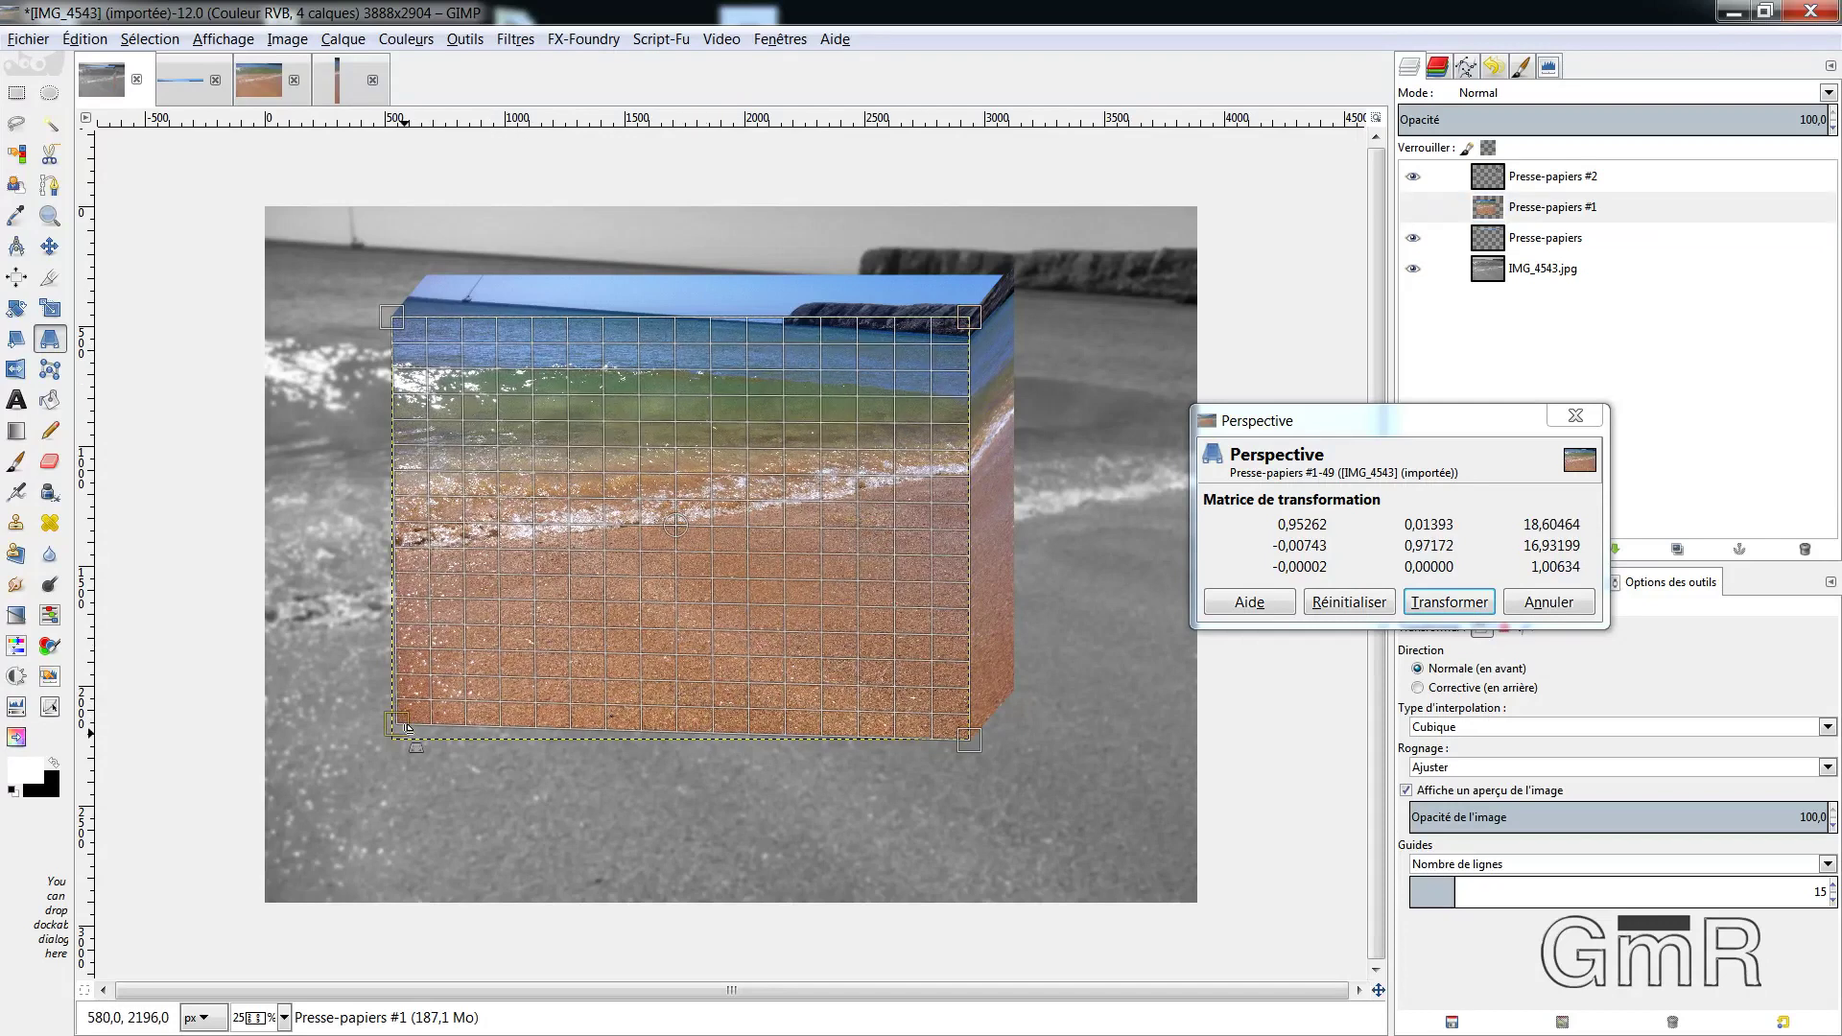
drag(408, 728, 414, 716)
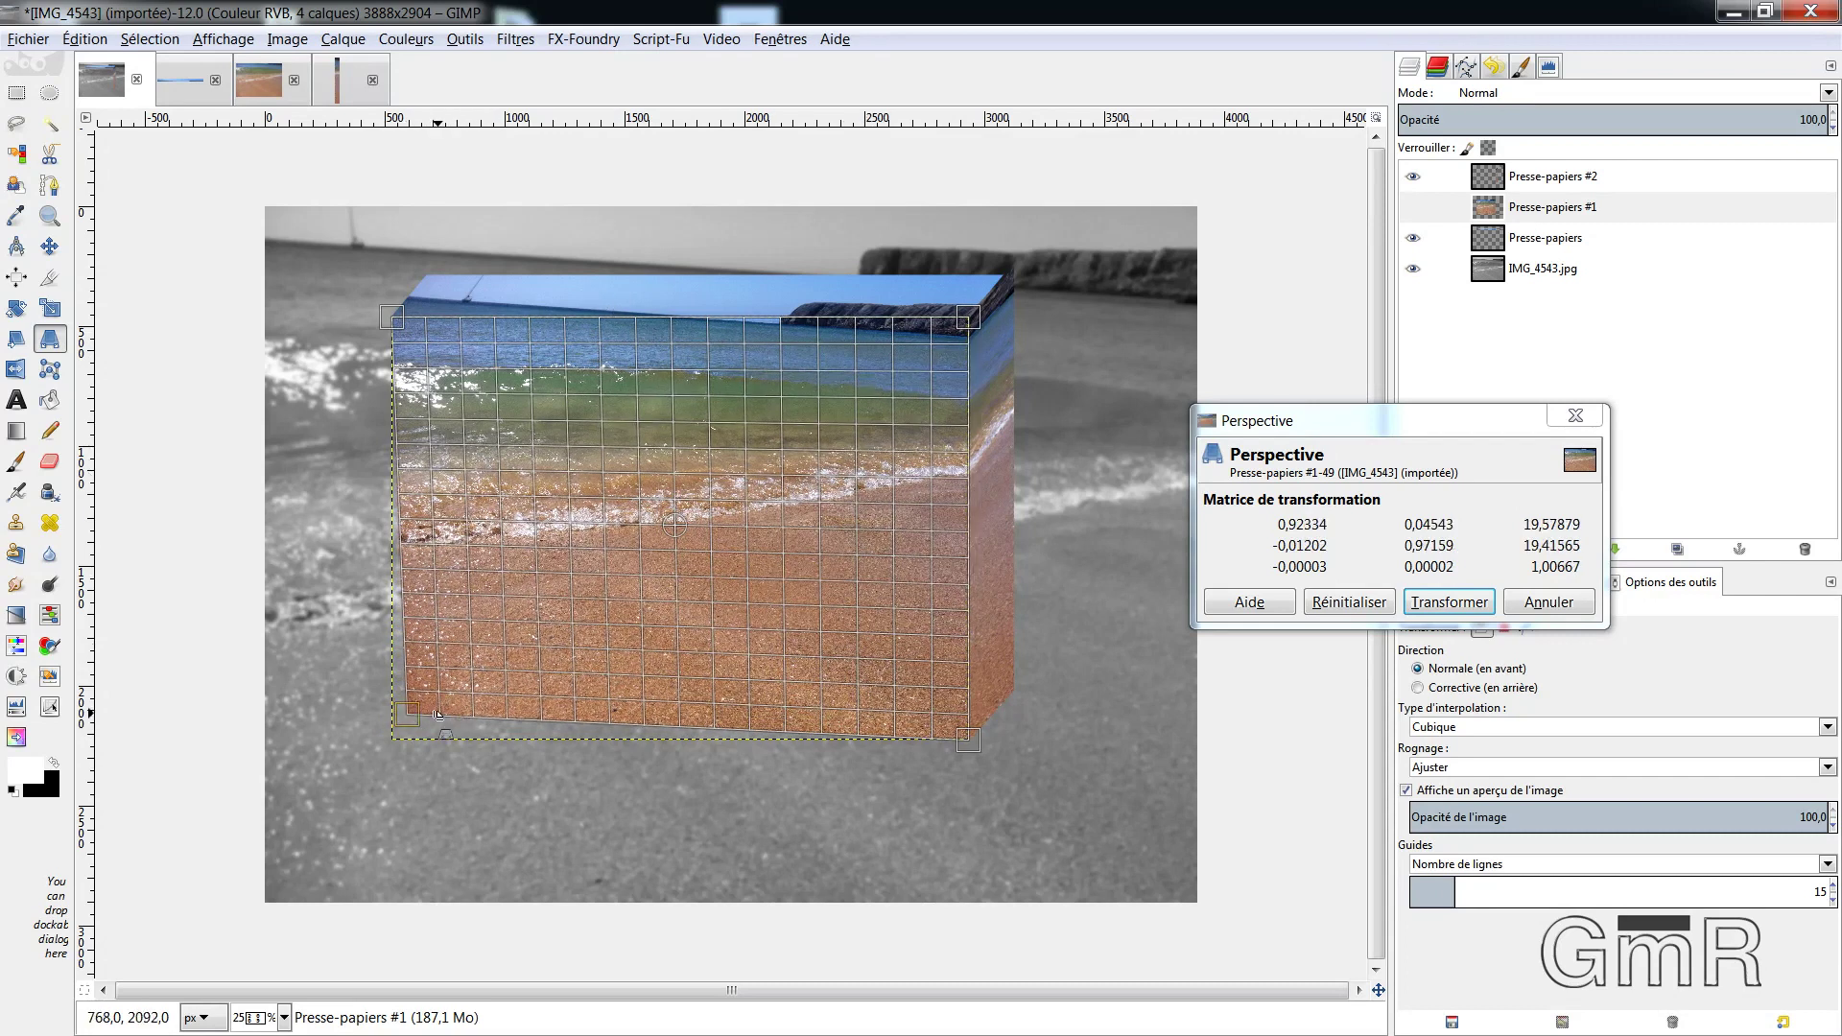
drag(408, 727, 409, 722)
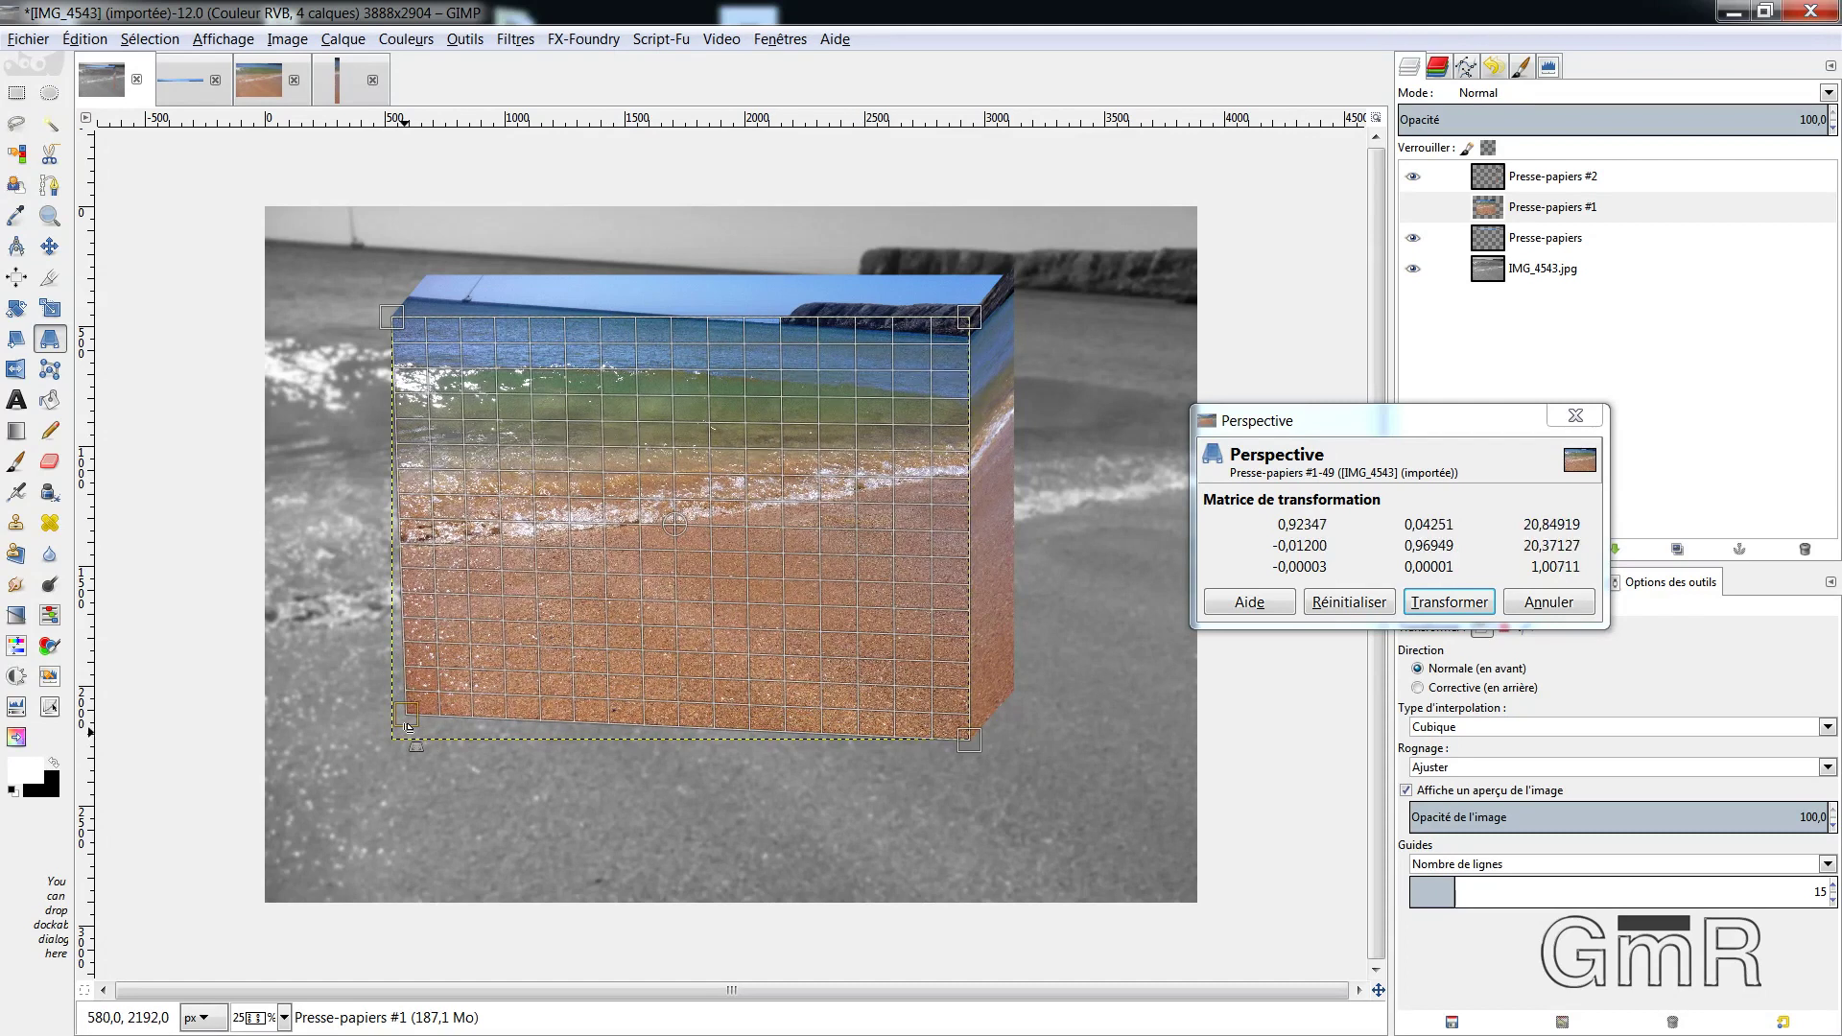
click(1459, 603)
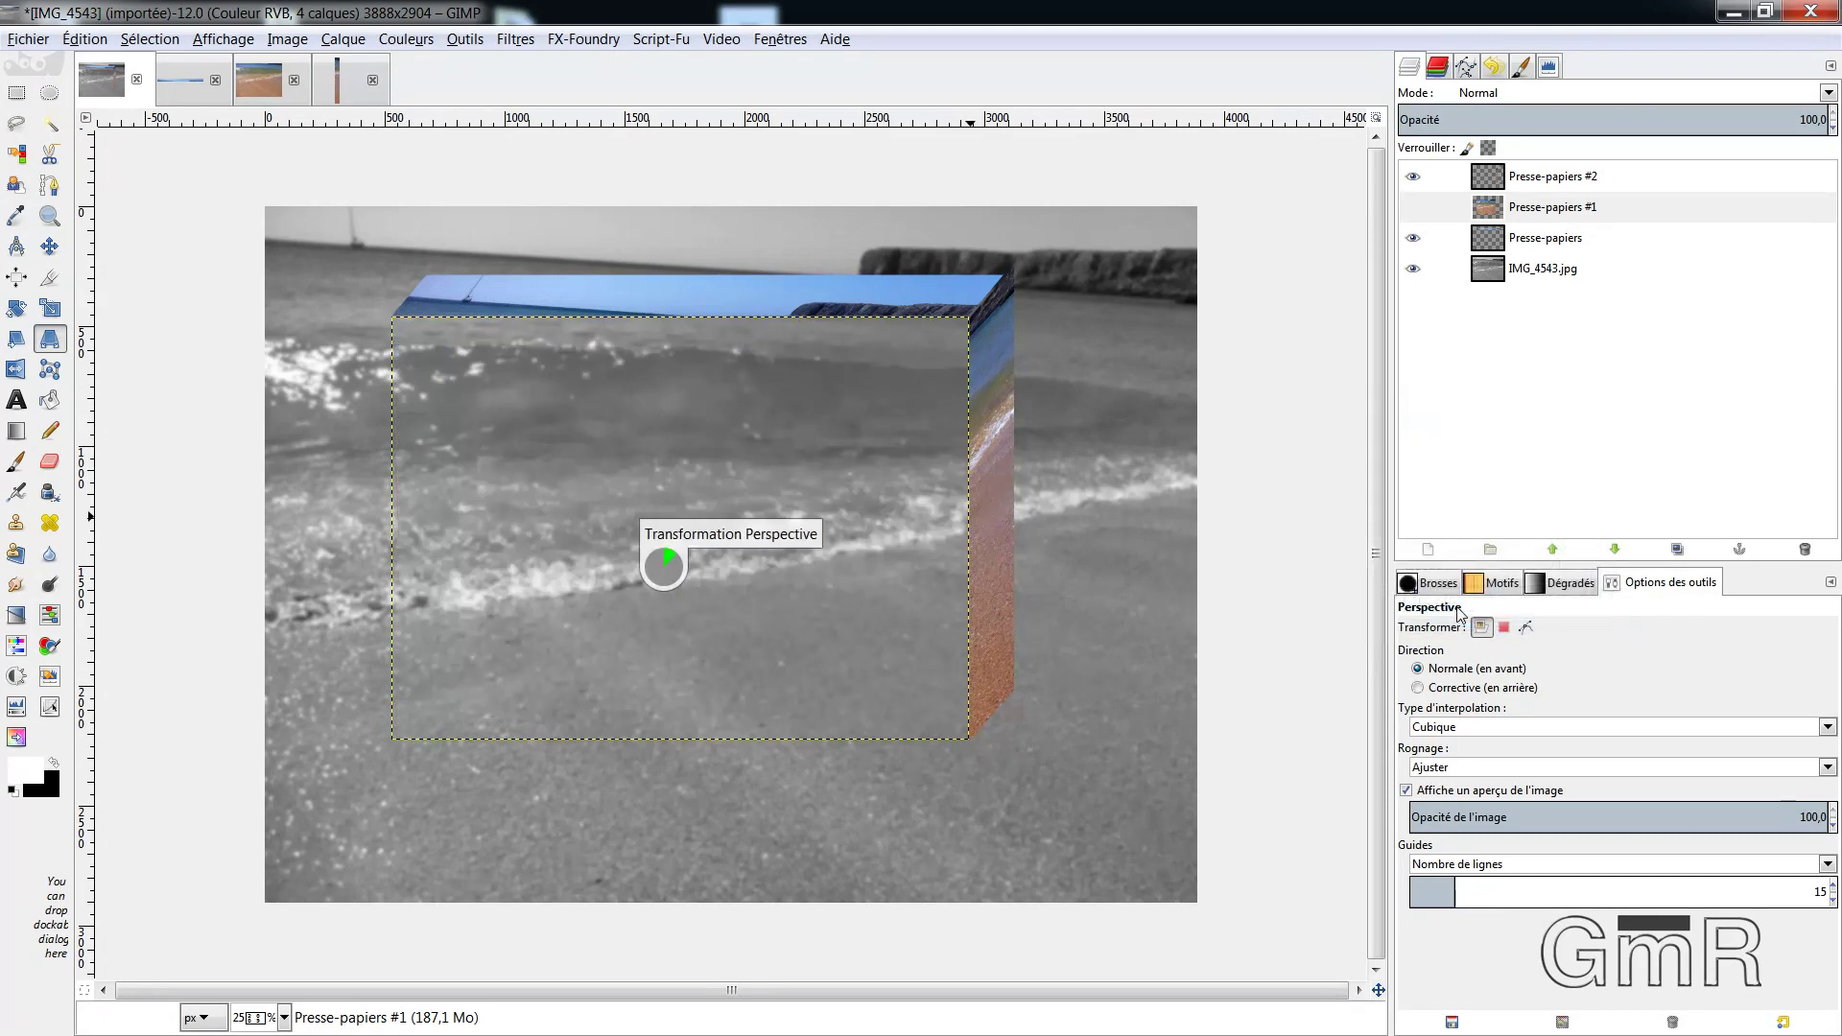
click(1430, 211)
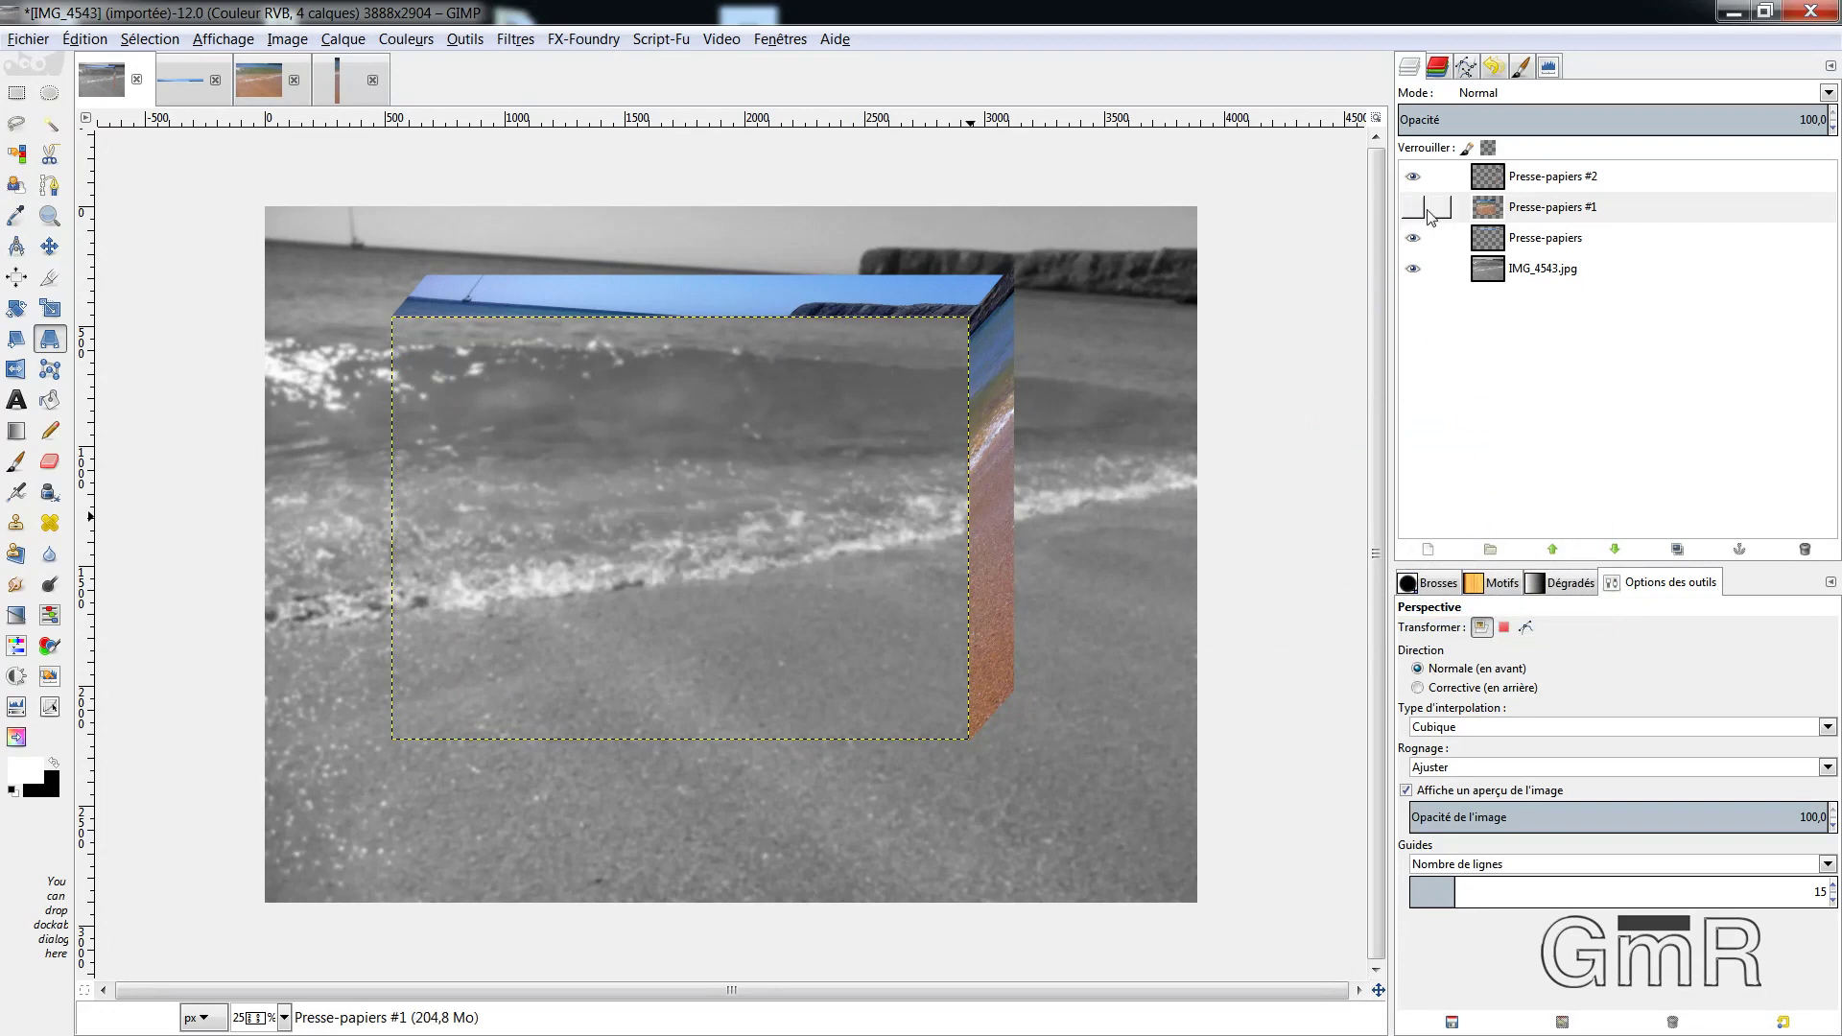
click(1414, 208)
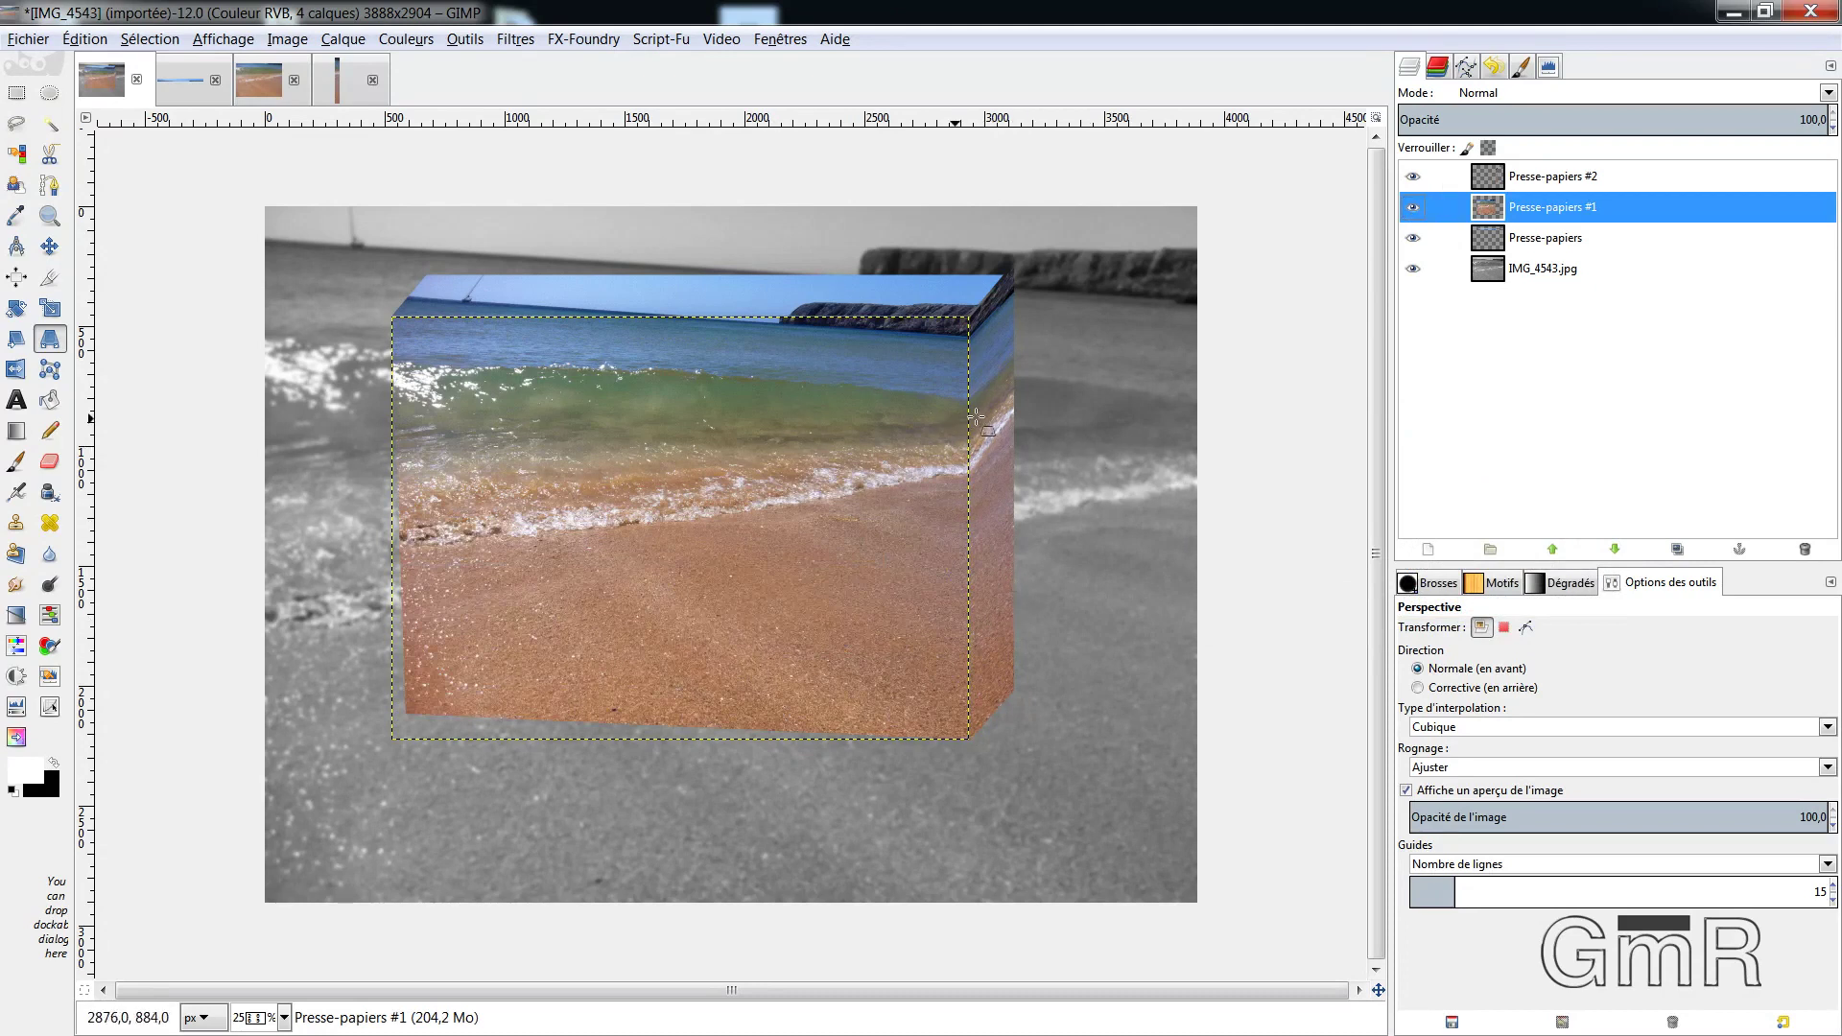
key(plus)
key(plus)
key(plus)
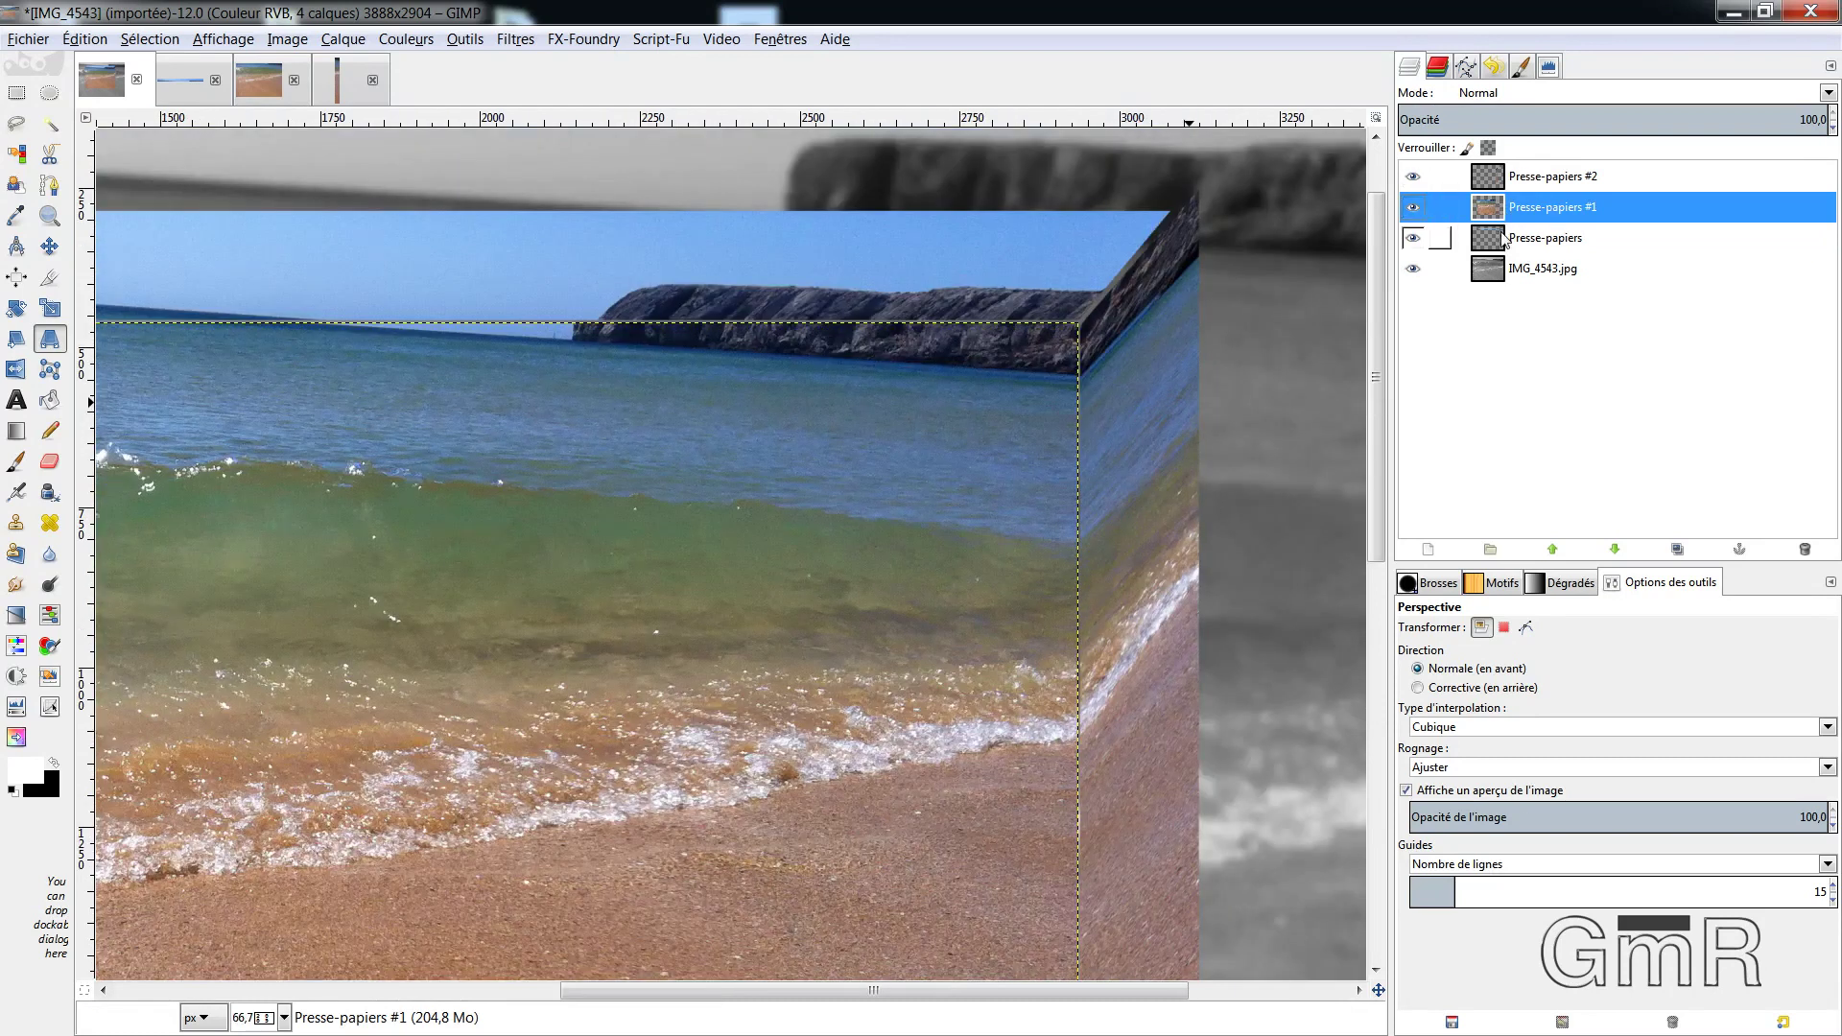
Give Presse-papiers #2 a Blanc (opacité complète) layer mask via Ajouter un masque de calque
click(1545, 176)
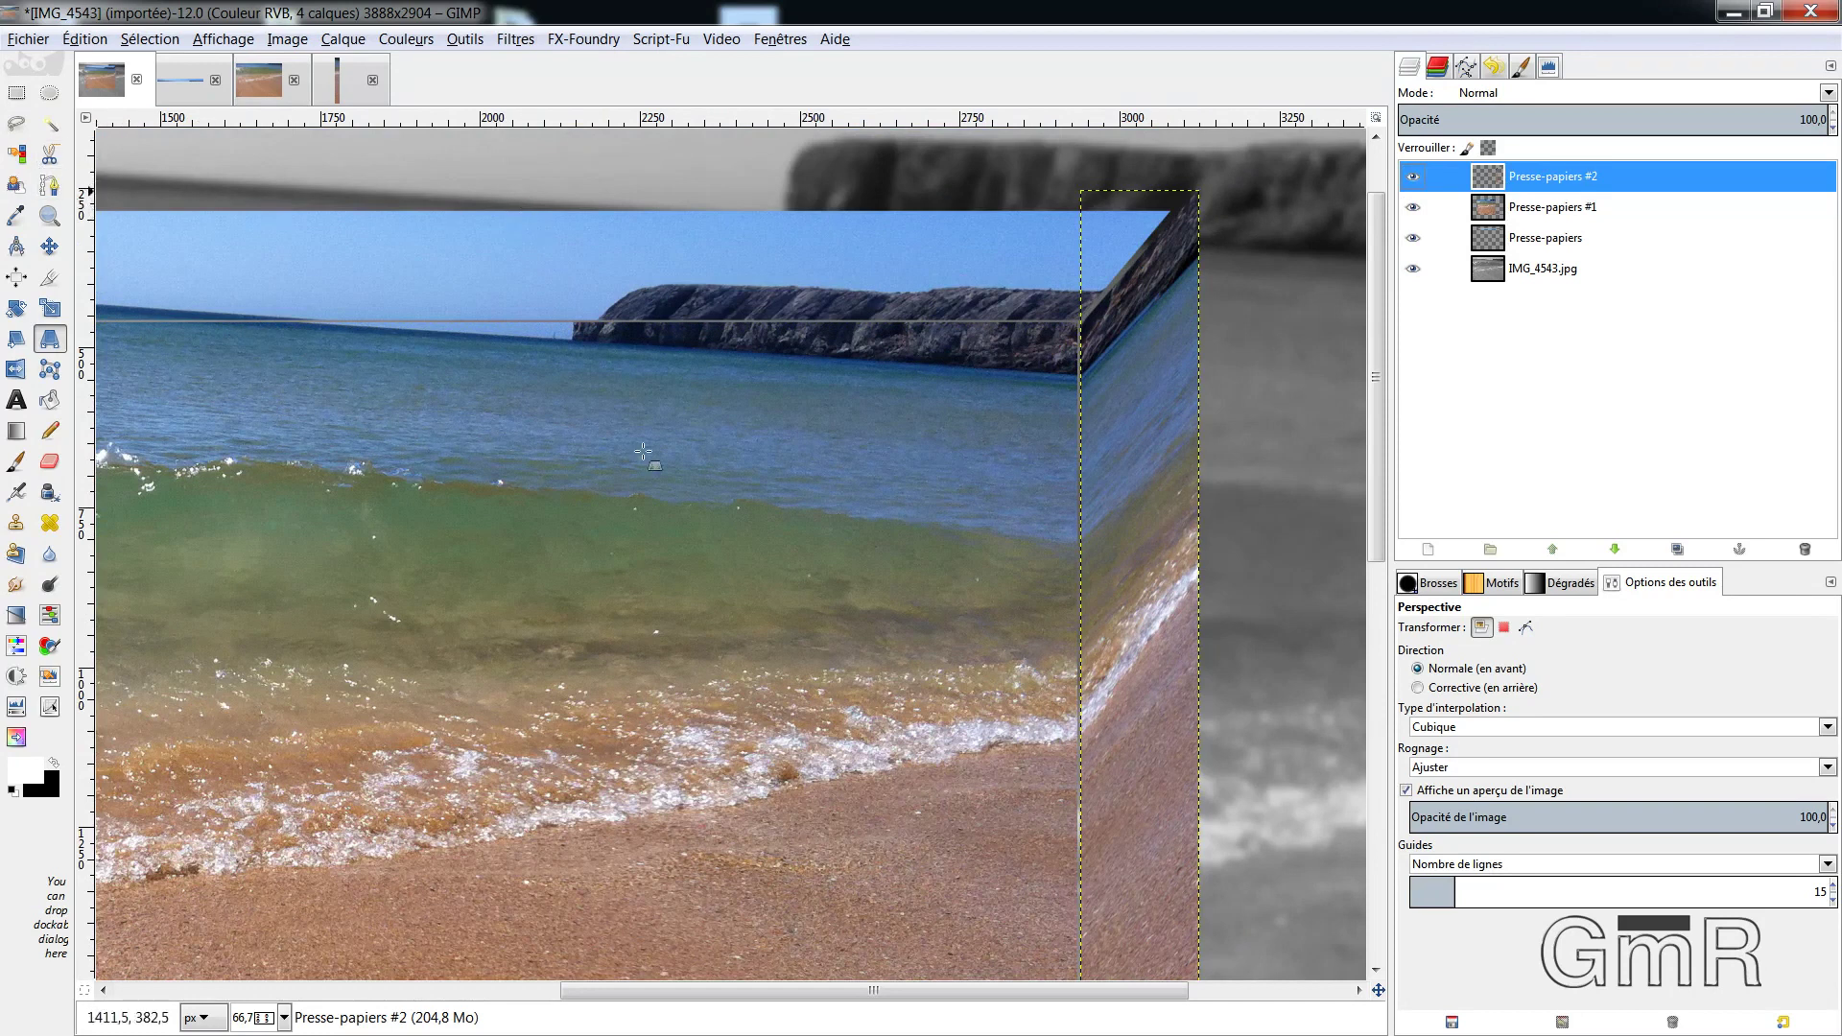
ctrl+scroll(1050, 466, down, 1)
scroll(1050, 466, down, 5)
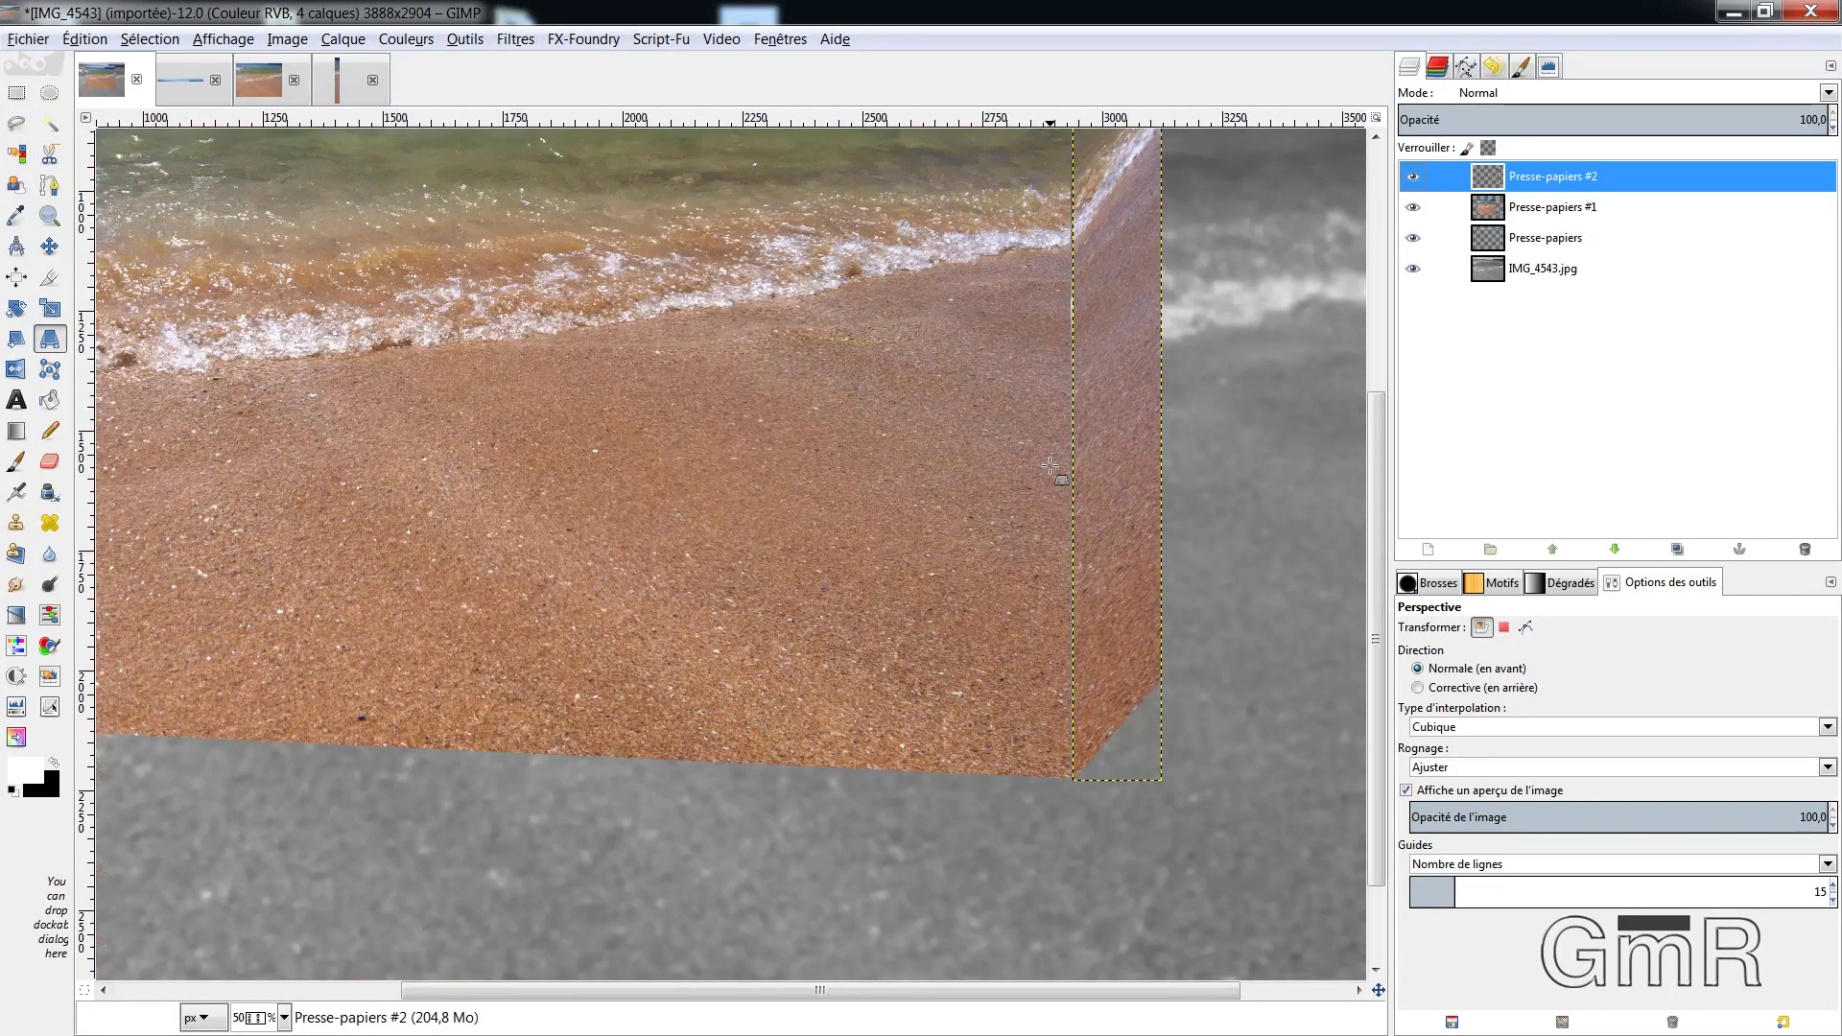
scroll(1050, 466, up, 5)
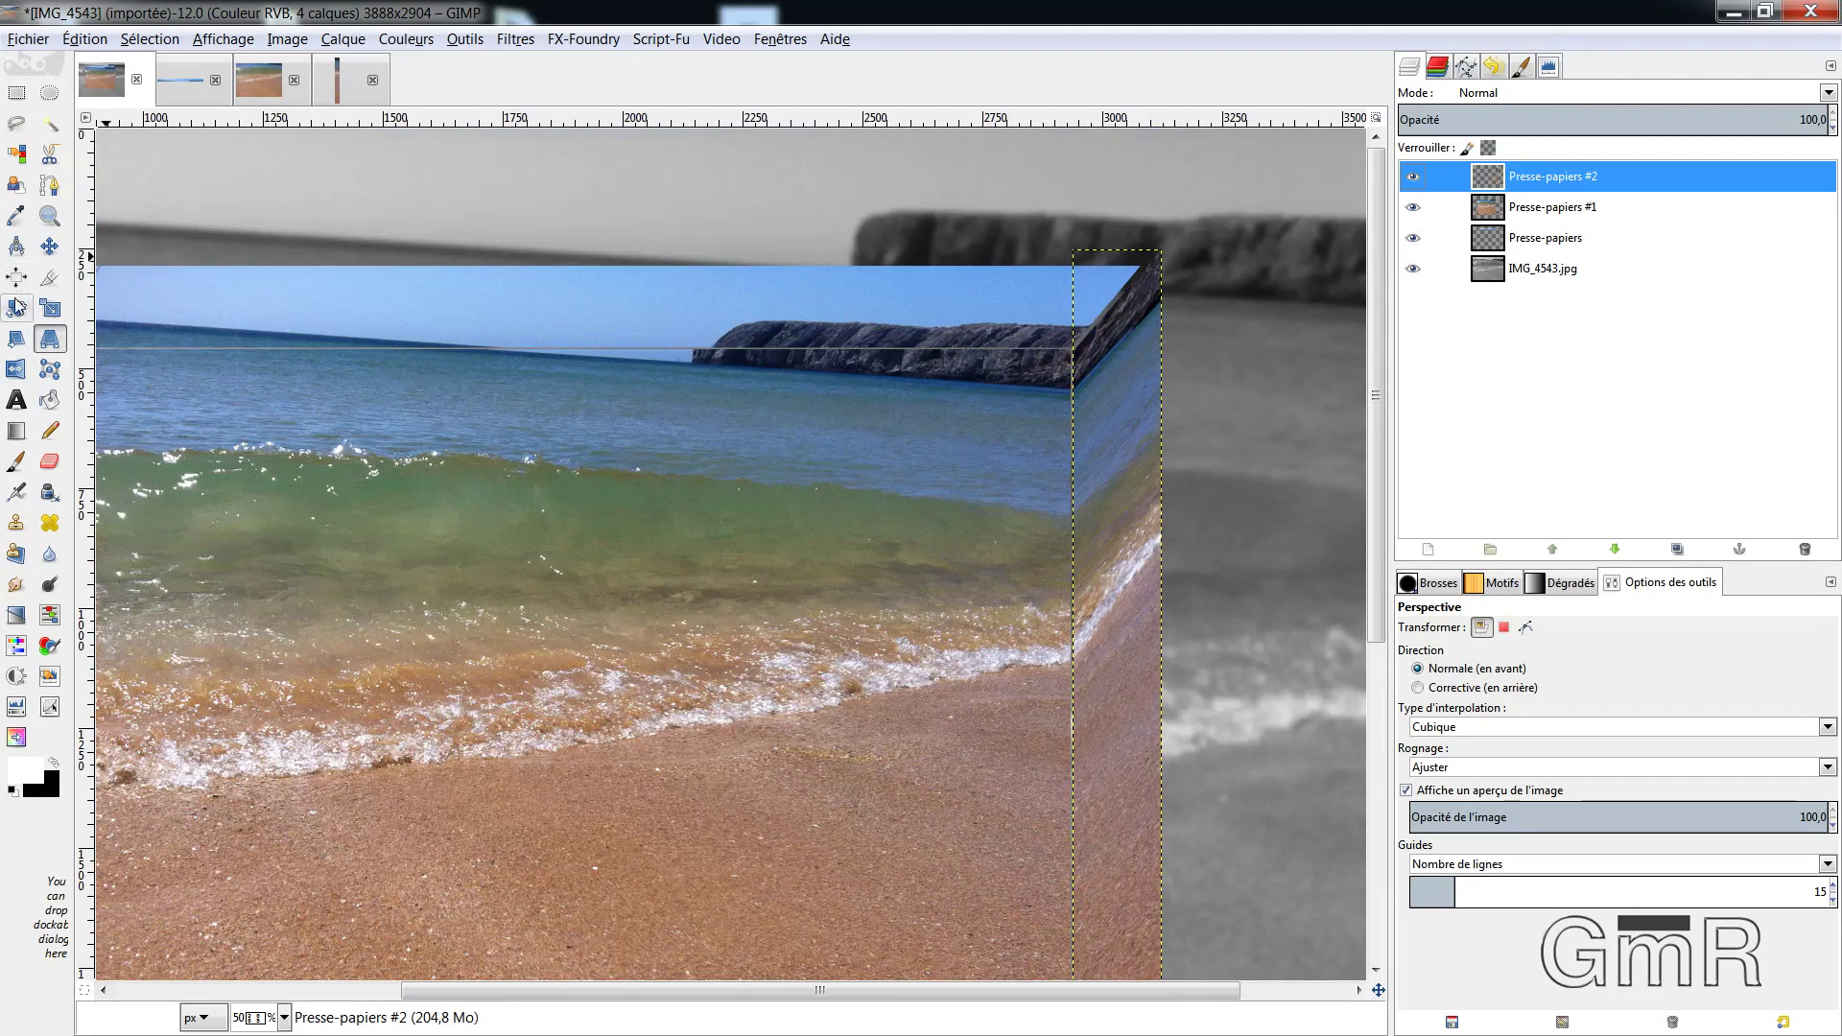
right_click(1498, 182)
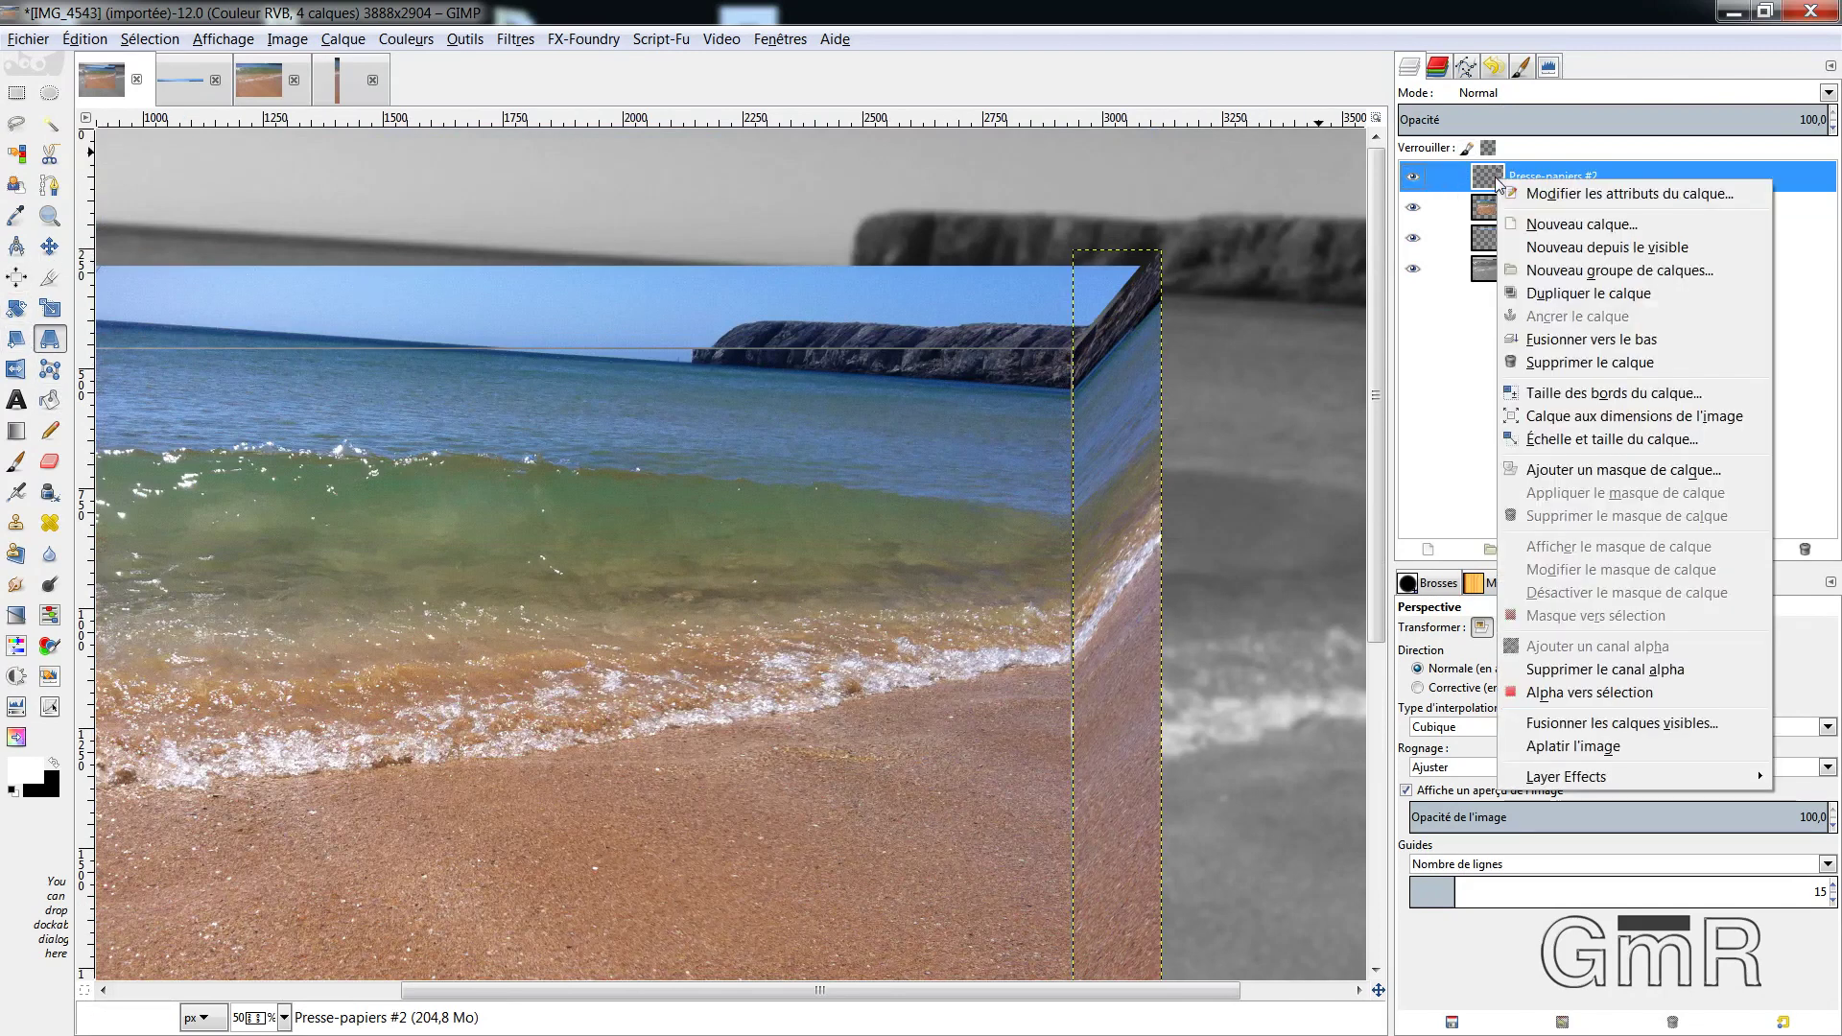
click(1569, 472)
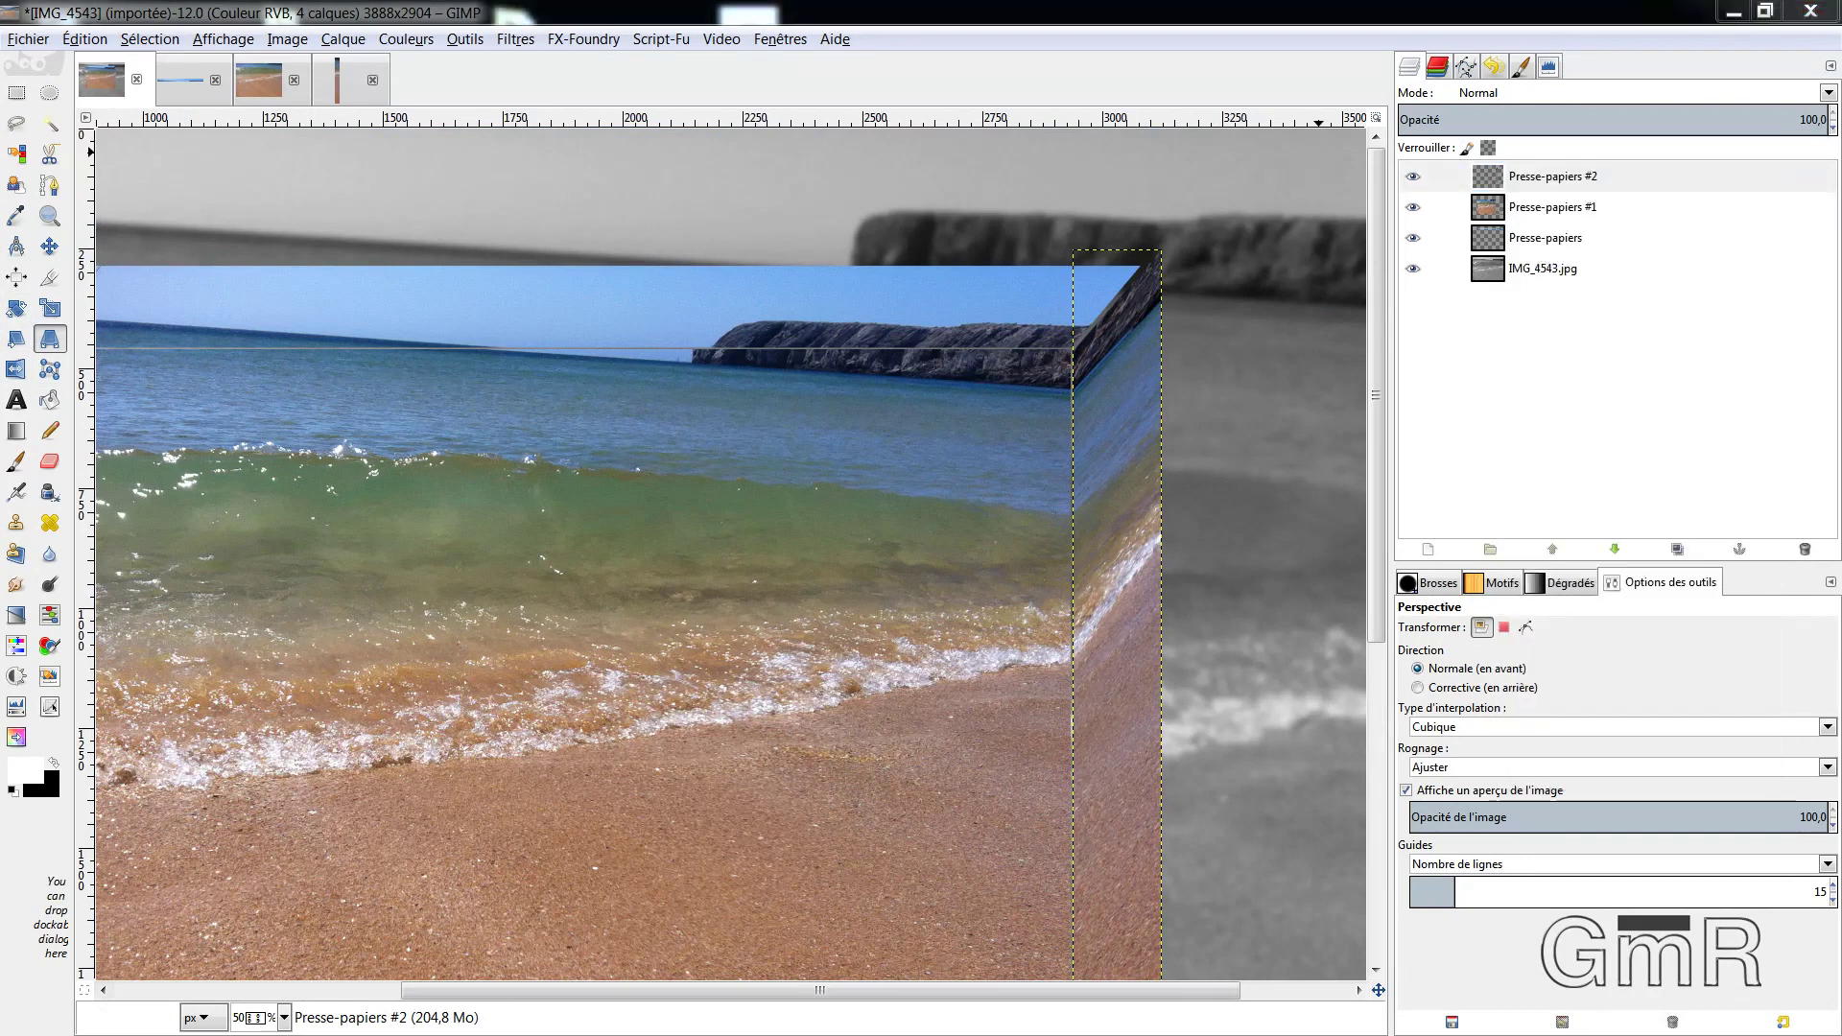
drag(884, 135, 681, 205)
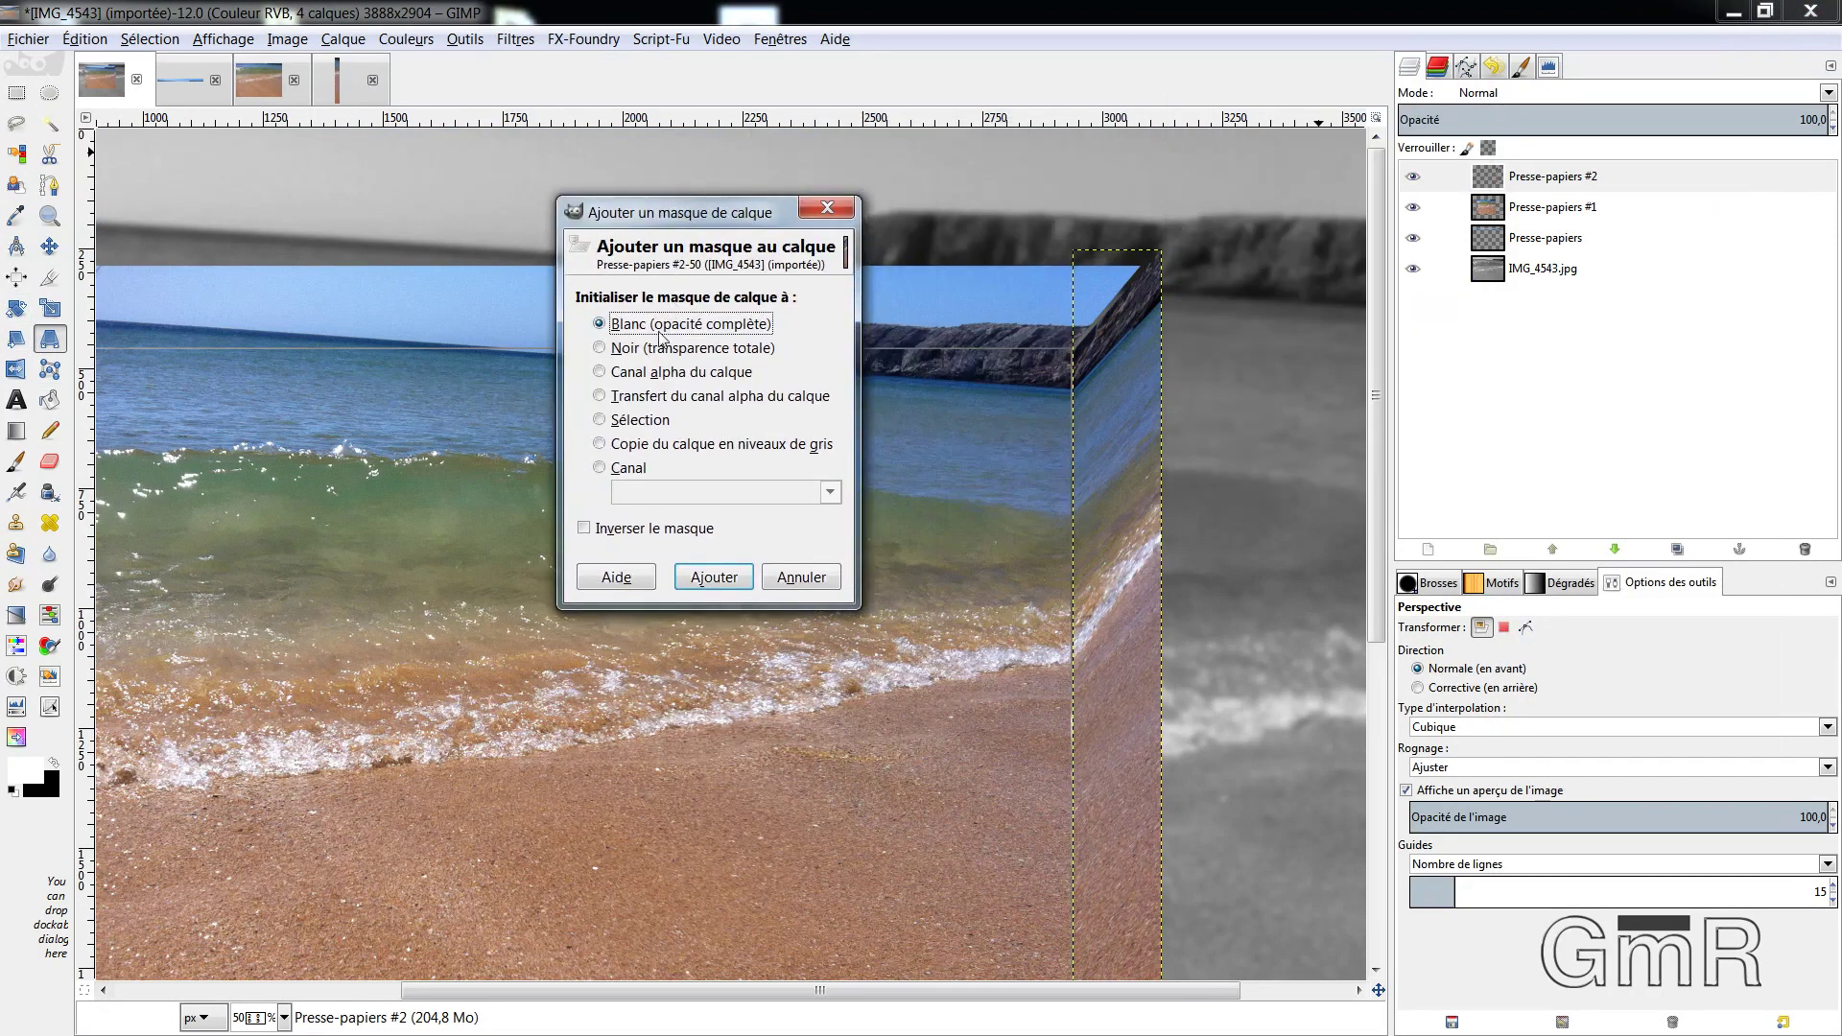
click(715, 577)
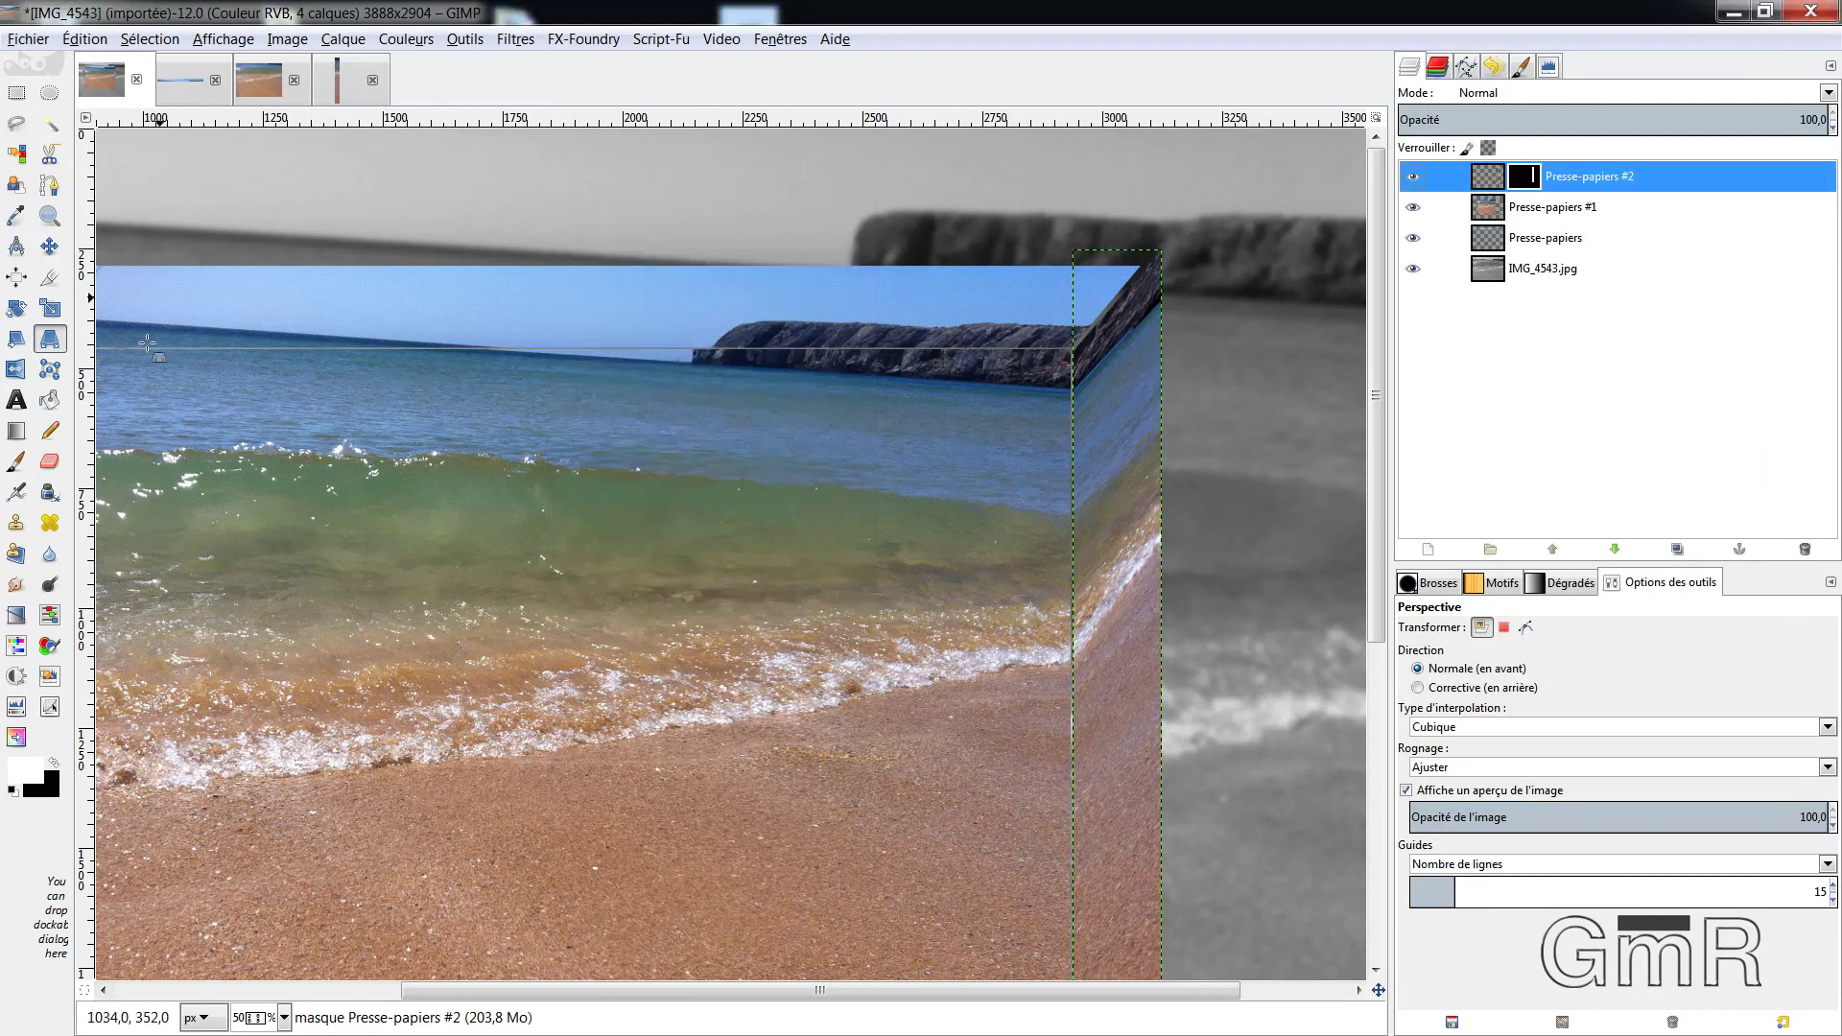
key(minus)
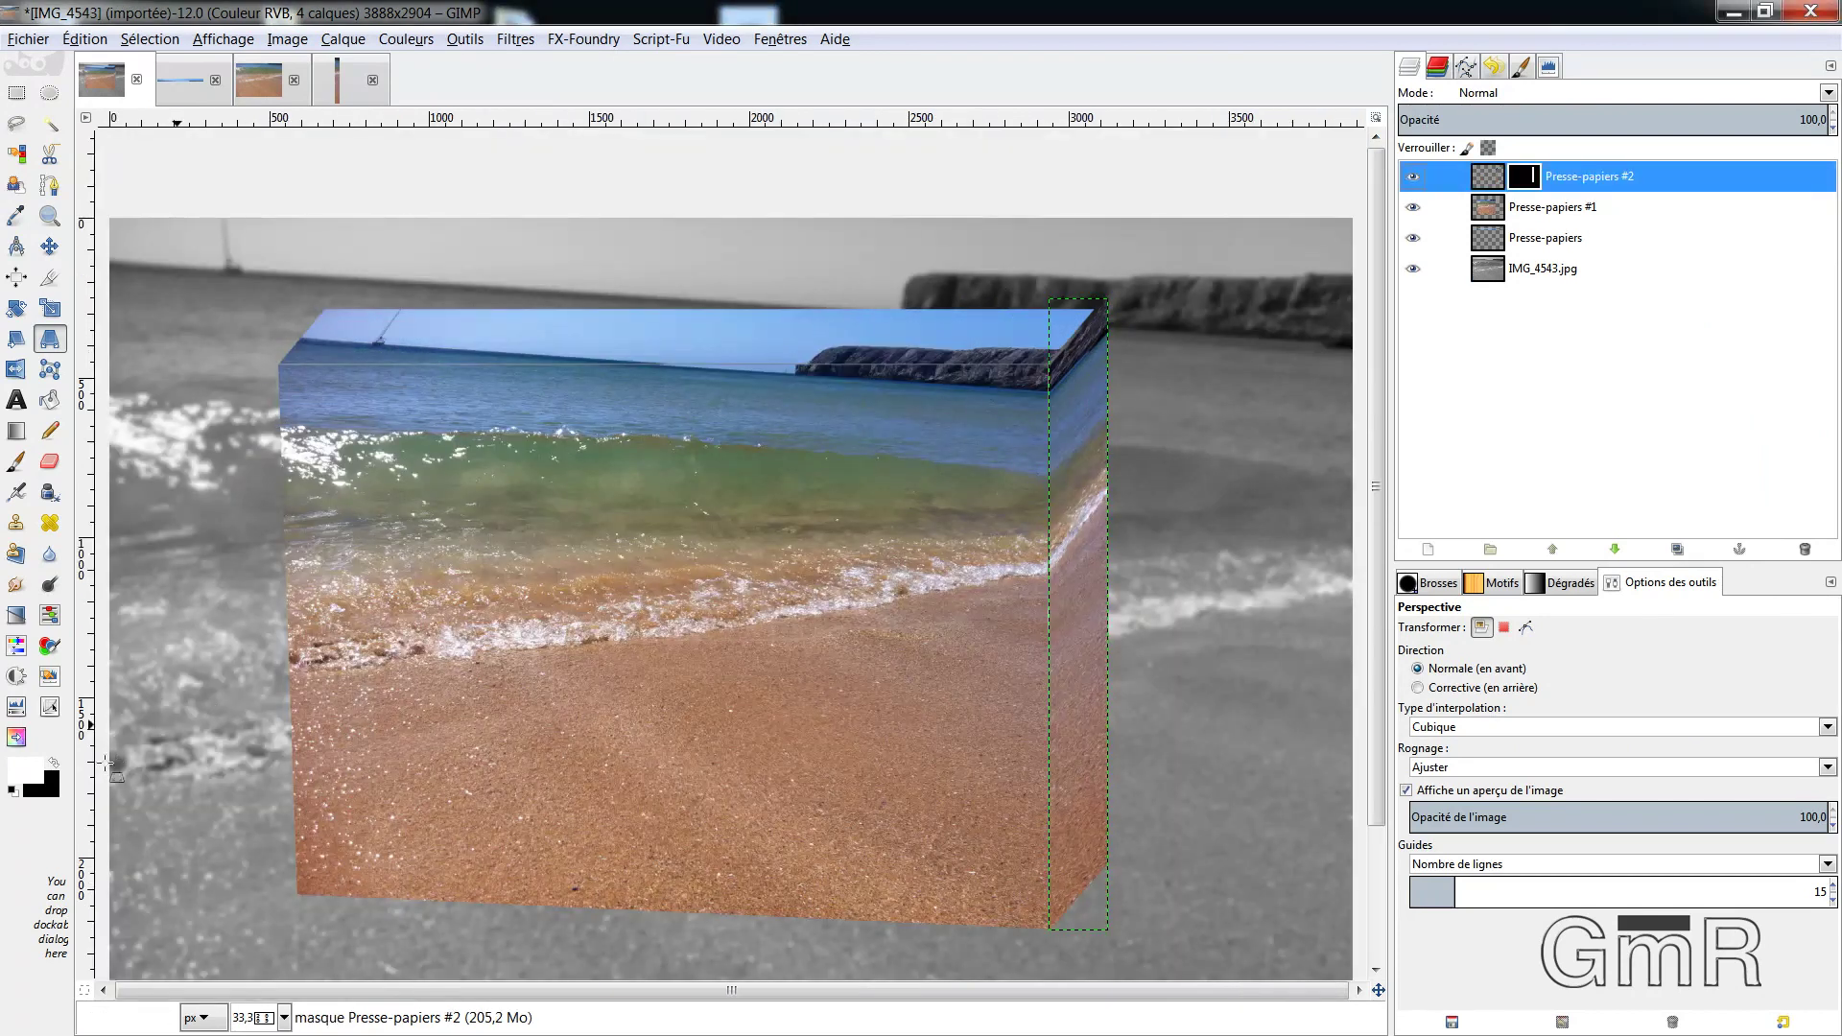
Make black the foreground colour and choose the Paintbrush with the Hardness 100 brush
click(55, 765)
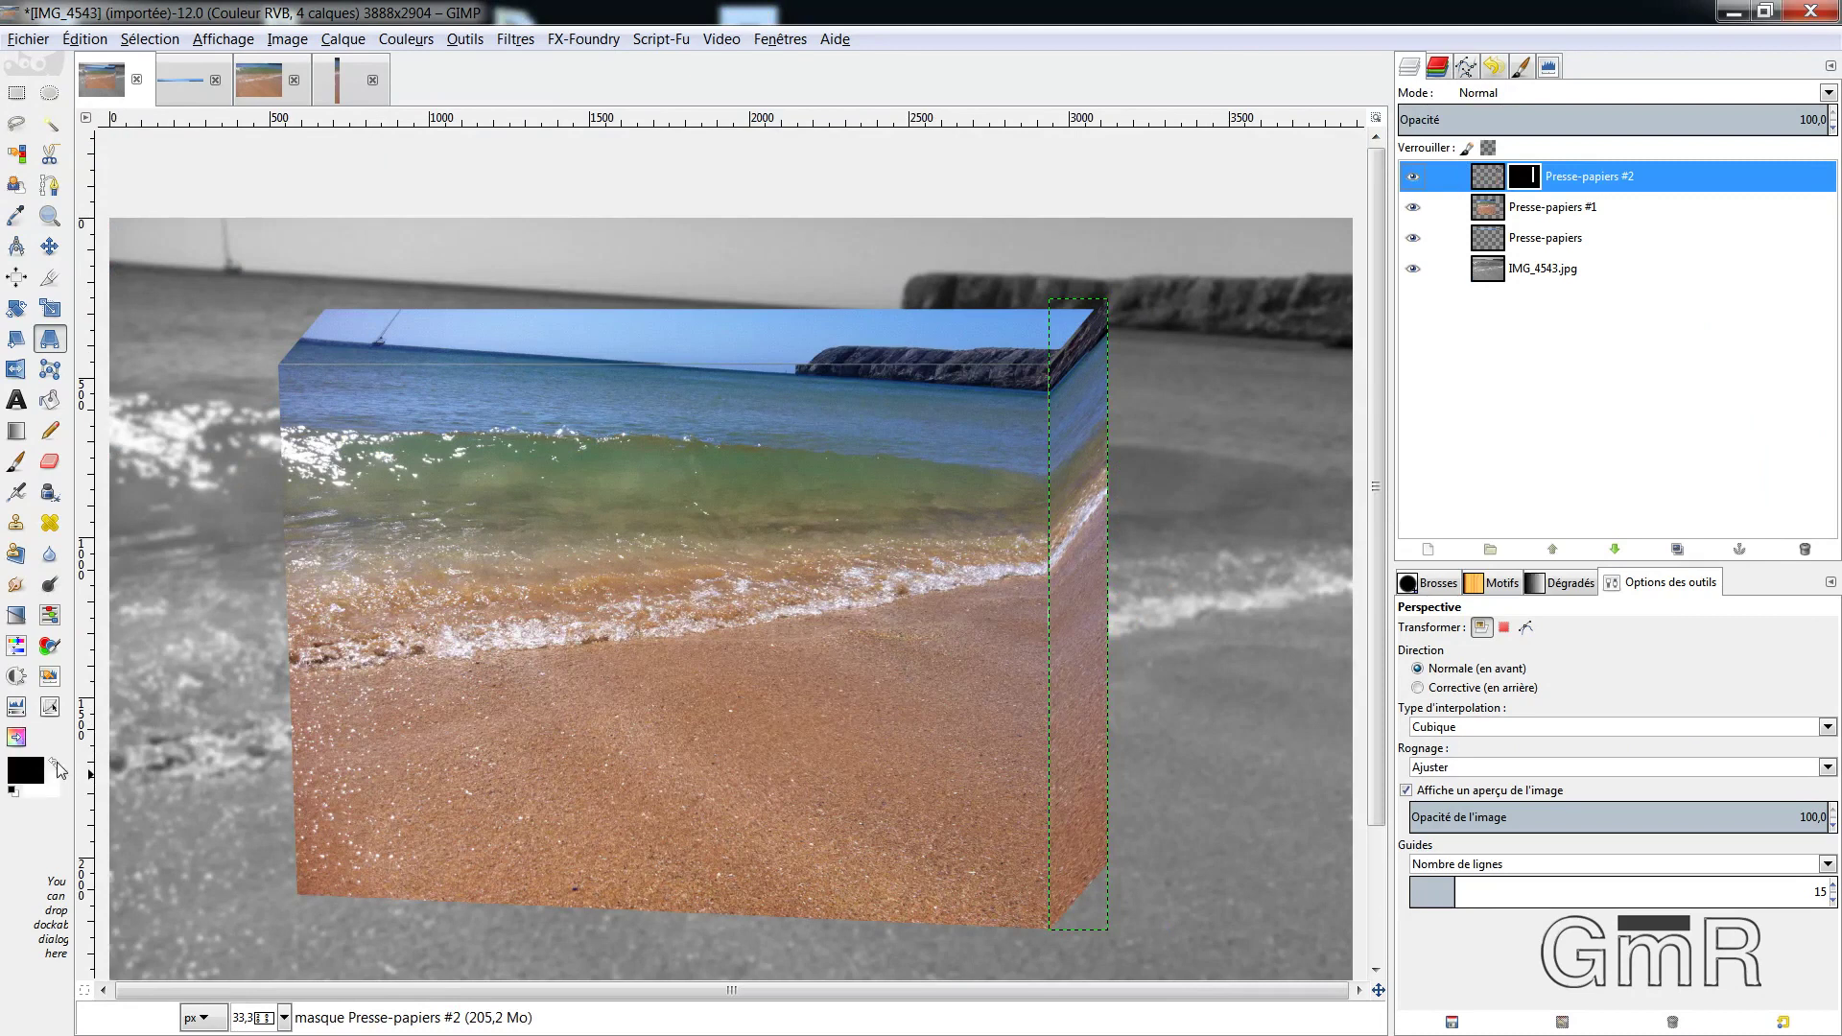
click(15, 462)
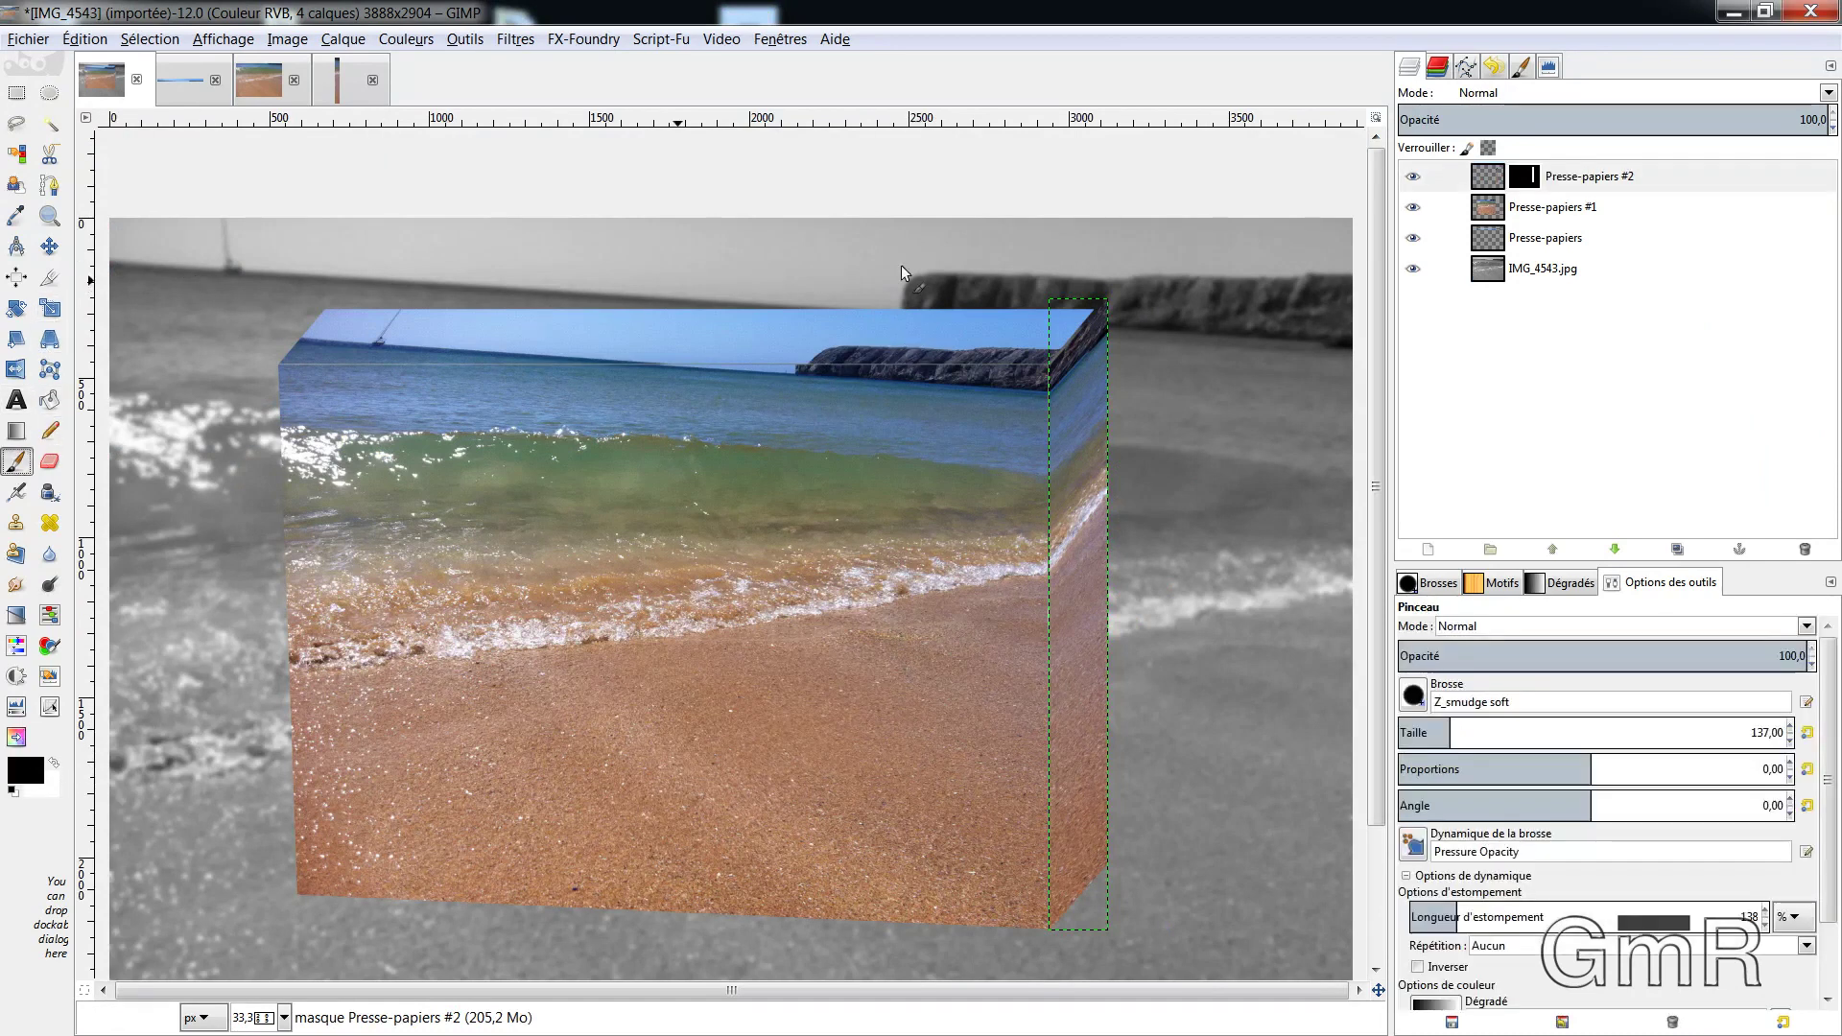
click(1421, 703)
click(1424, 705)
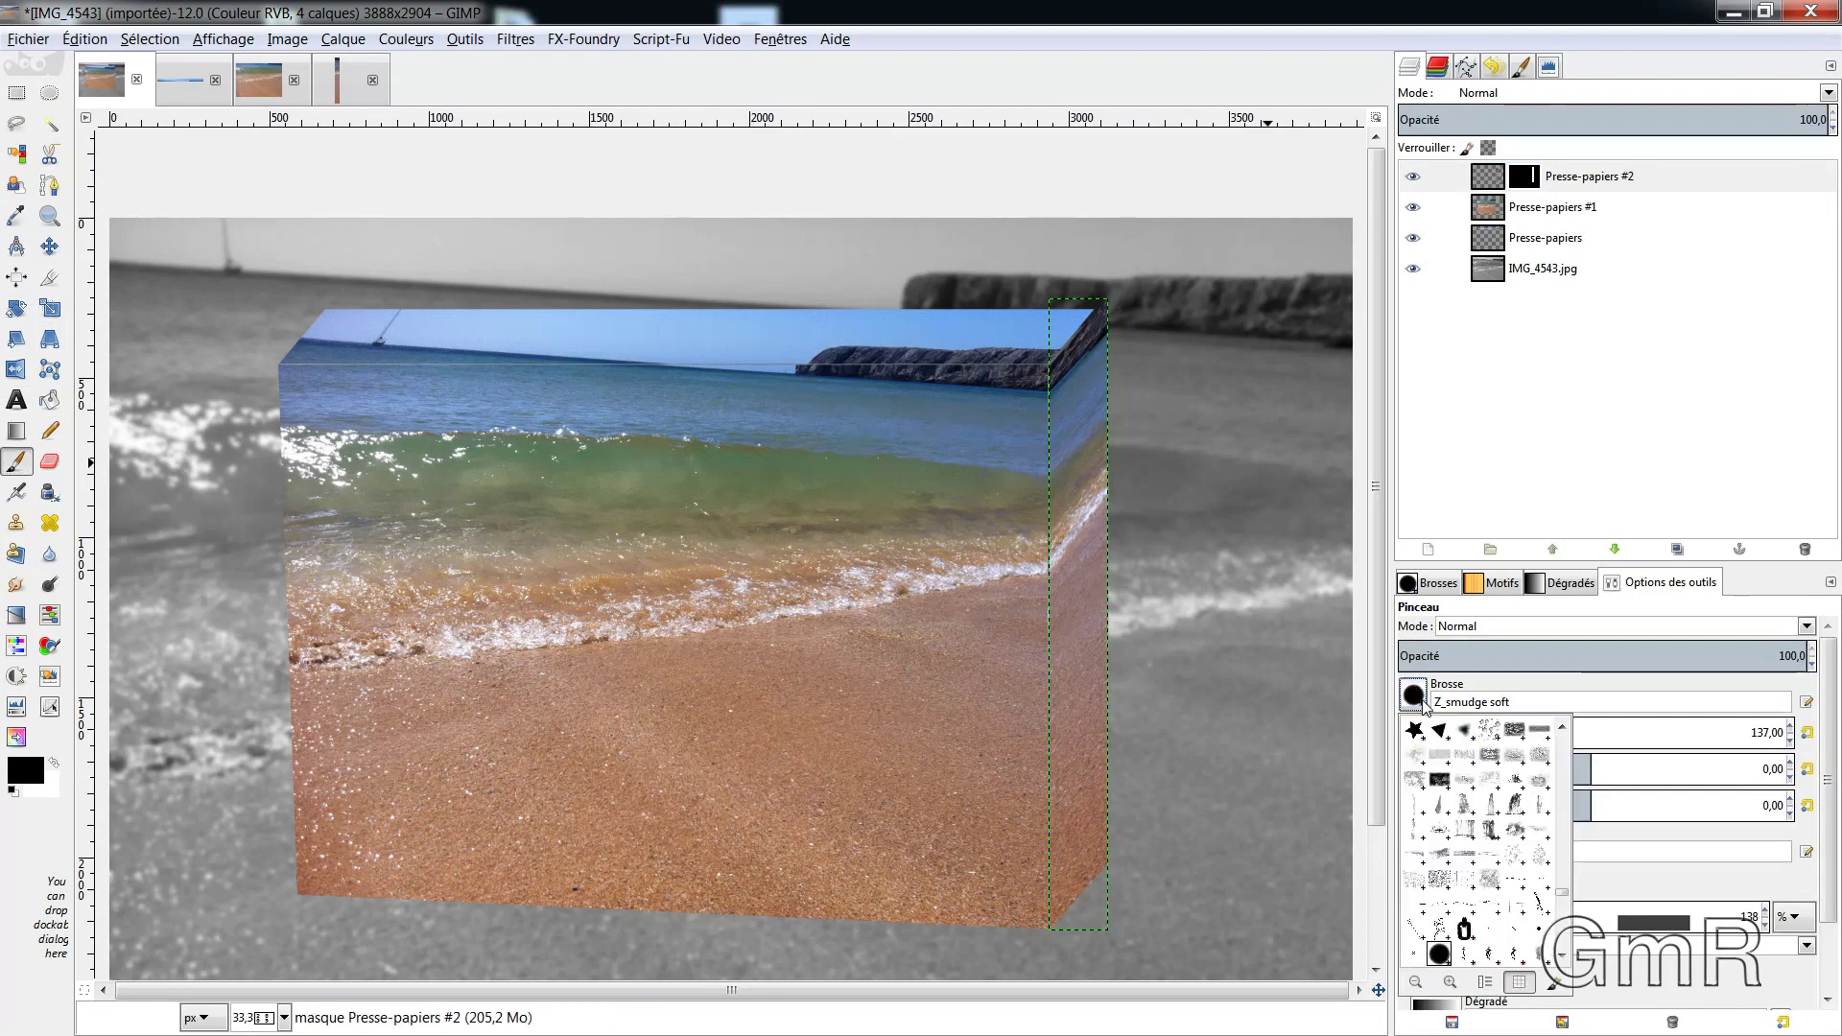
scroll(1511, 873, down, 1)
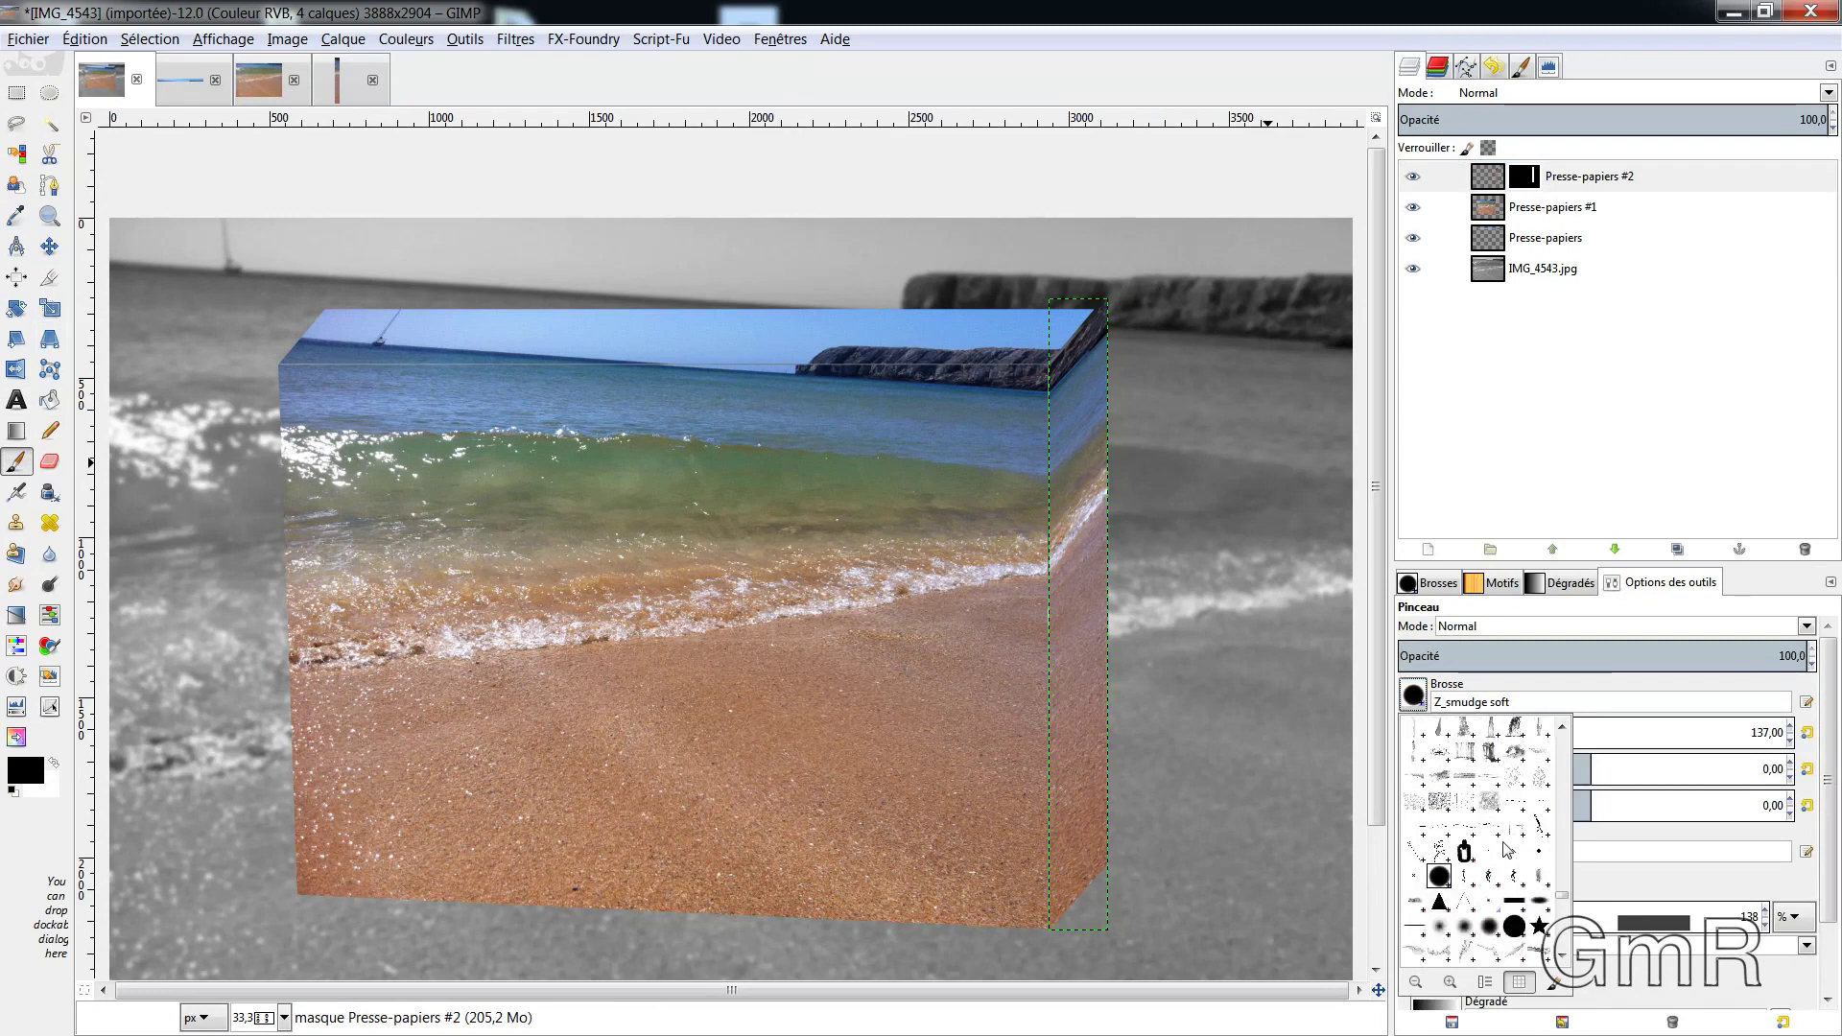
click(1516, 933)
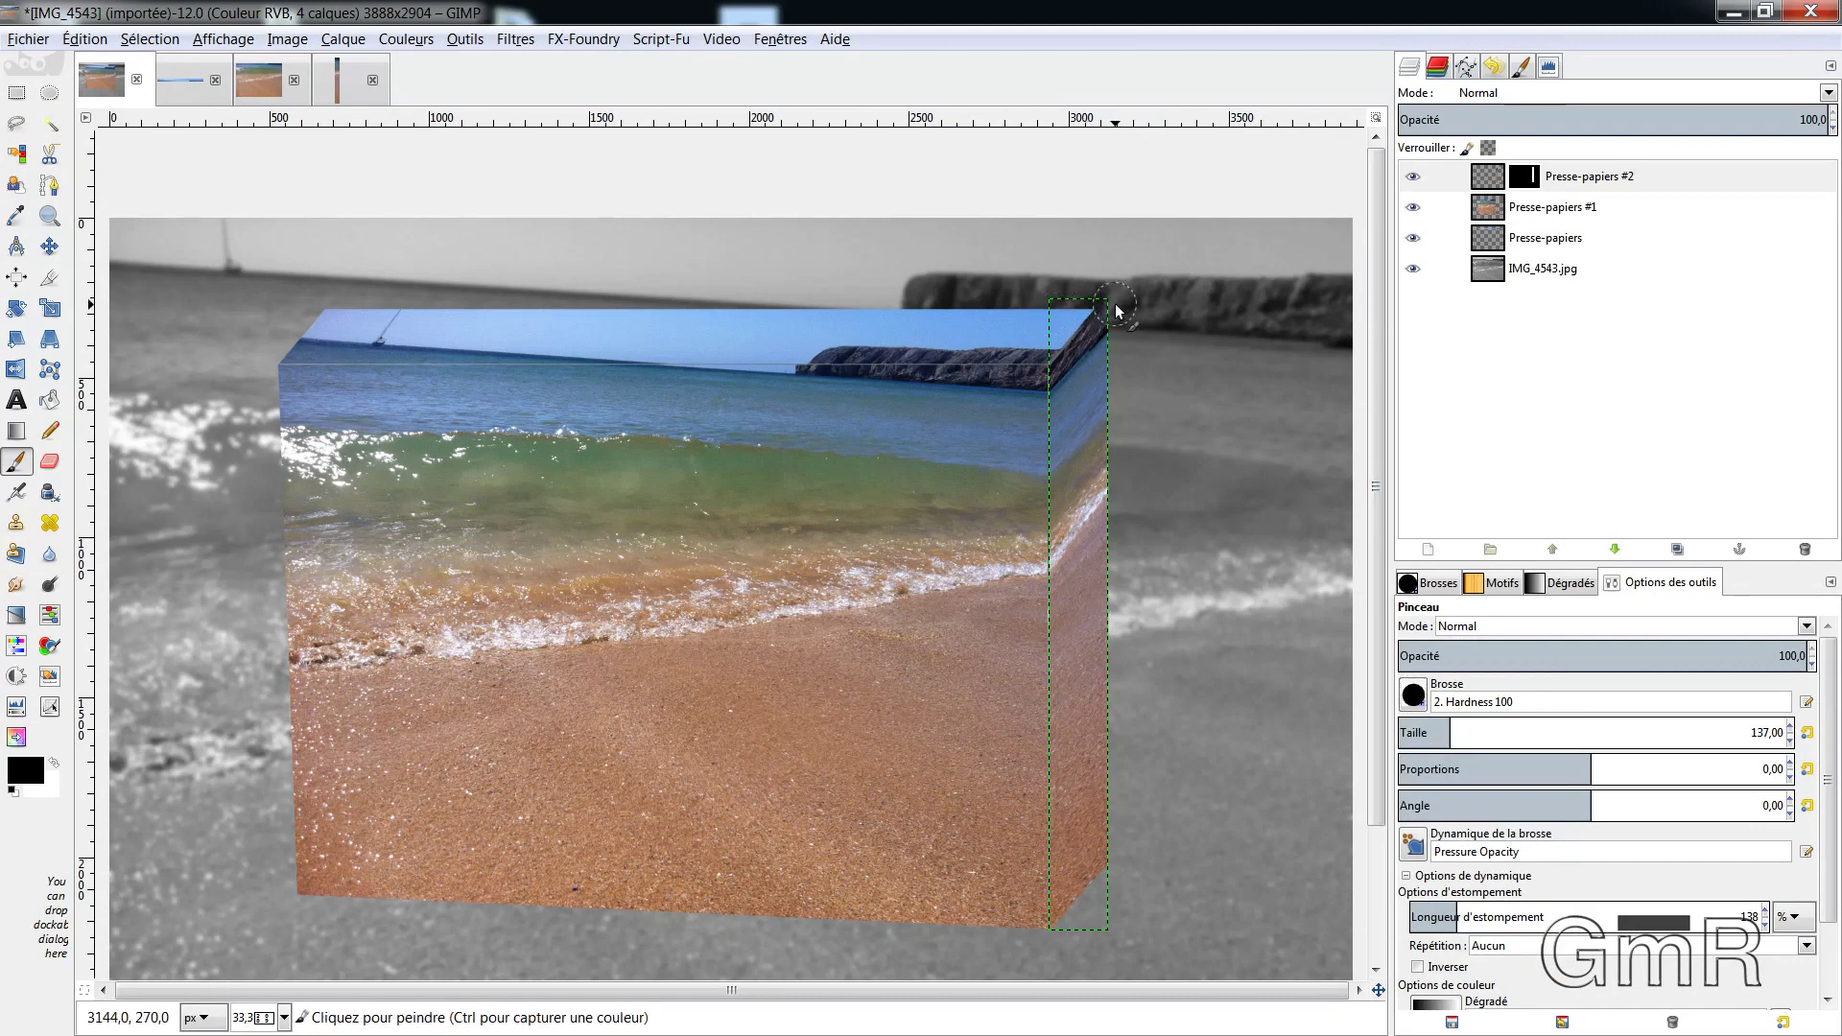
Undo a stray stroke, then paint a straight vertical line on the mask along the box's right edge
drag(1116, 310, 1101, 576)
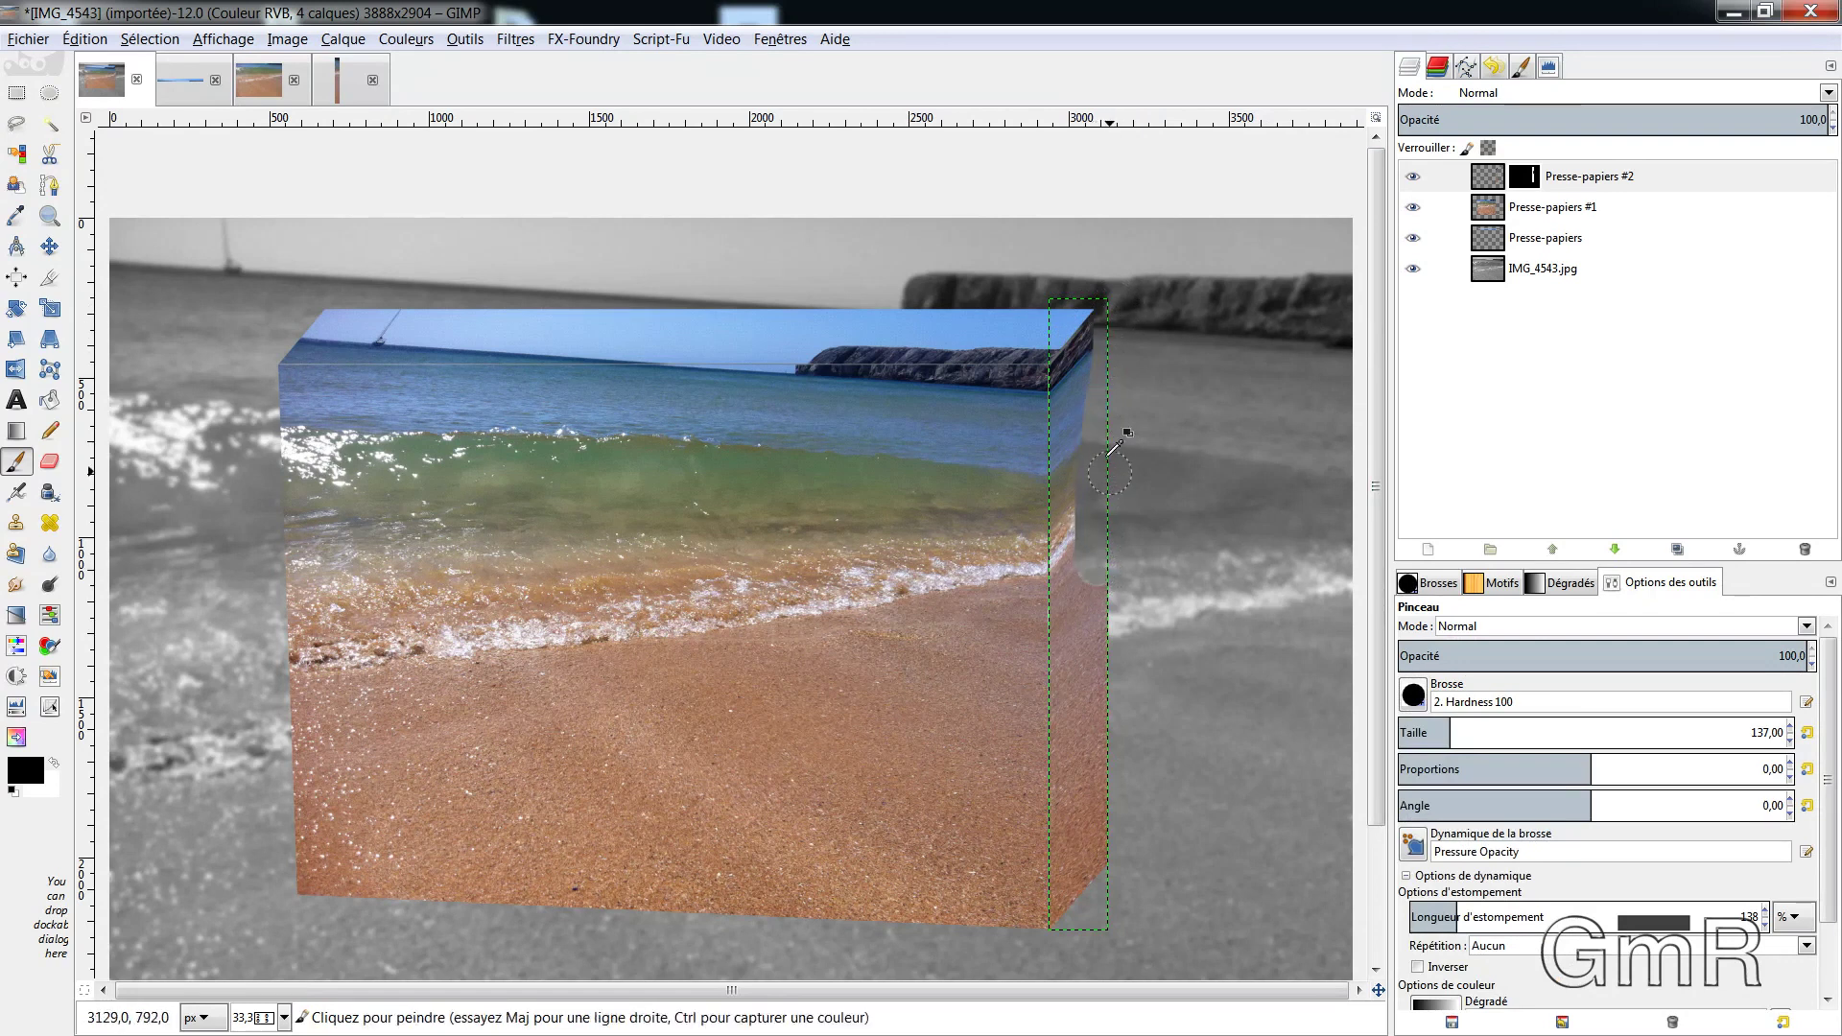
key(ctrl+z)
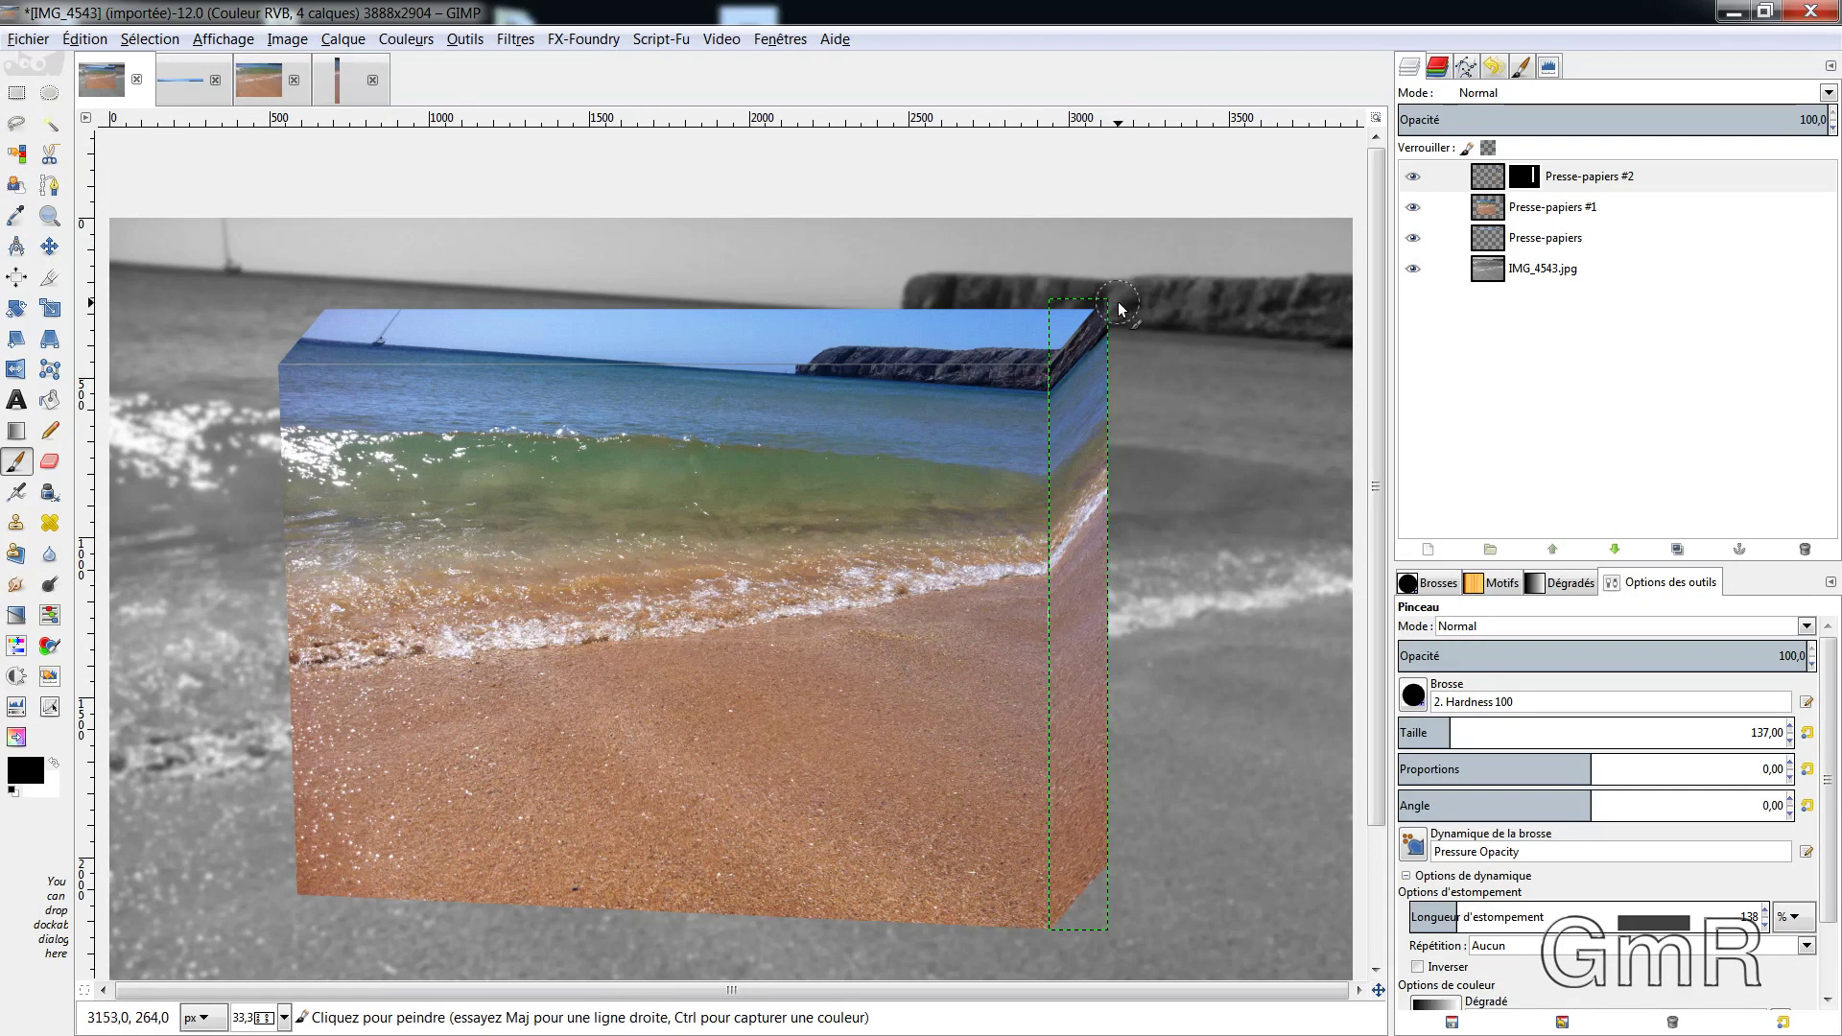
key(shift)
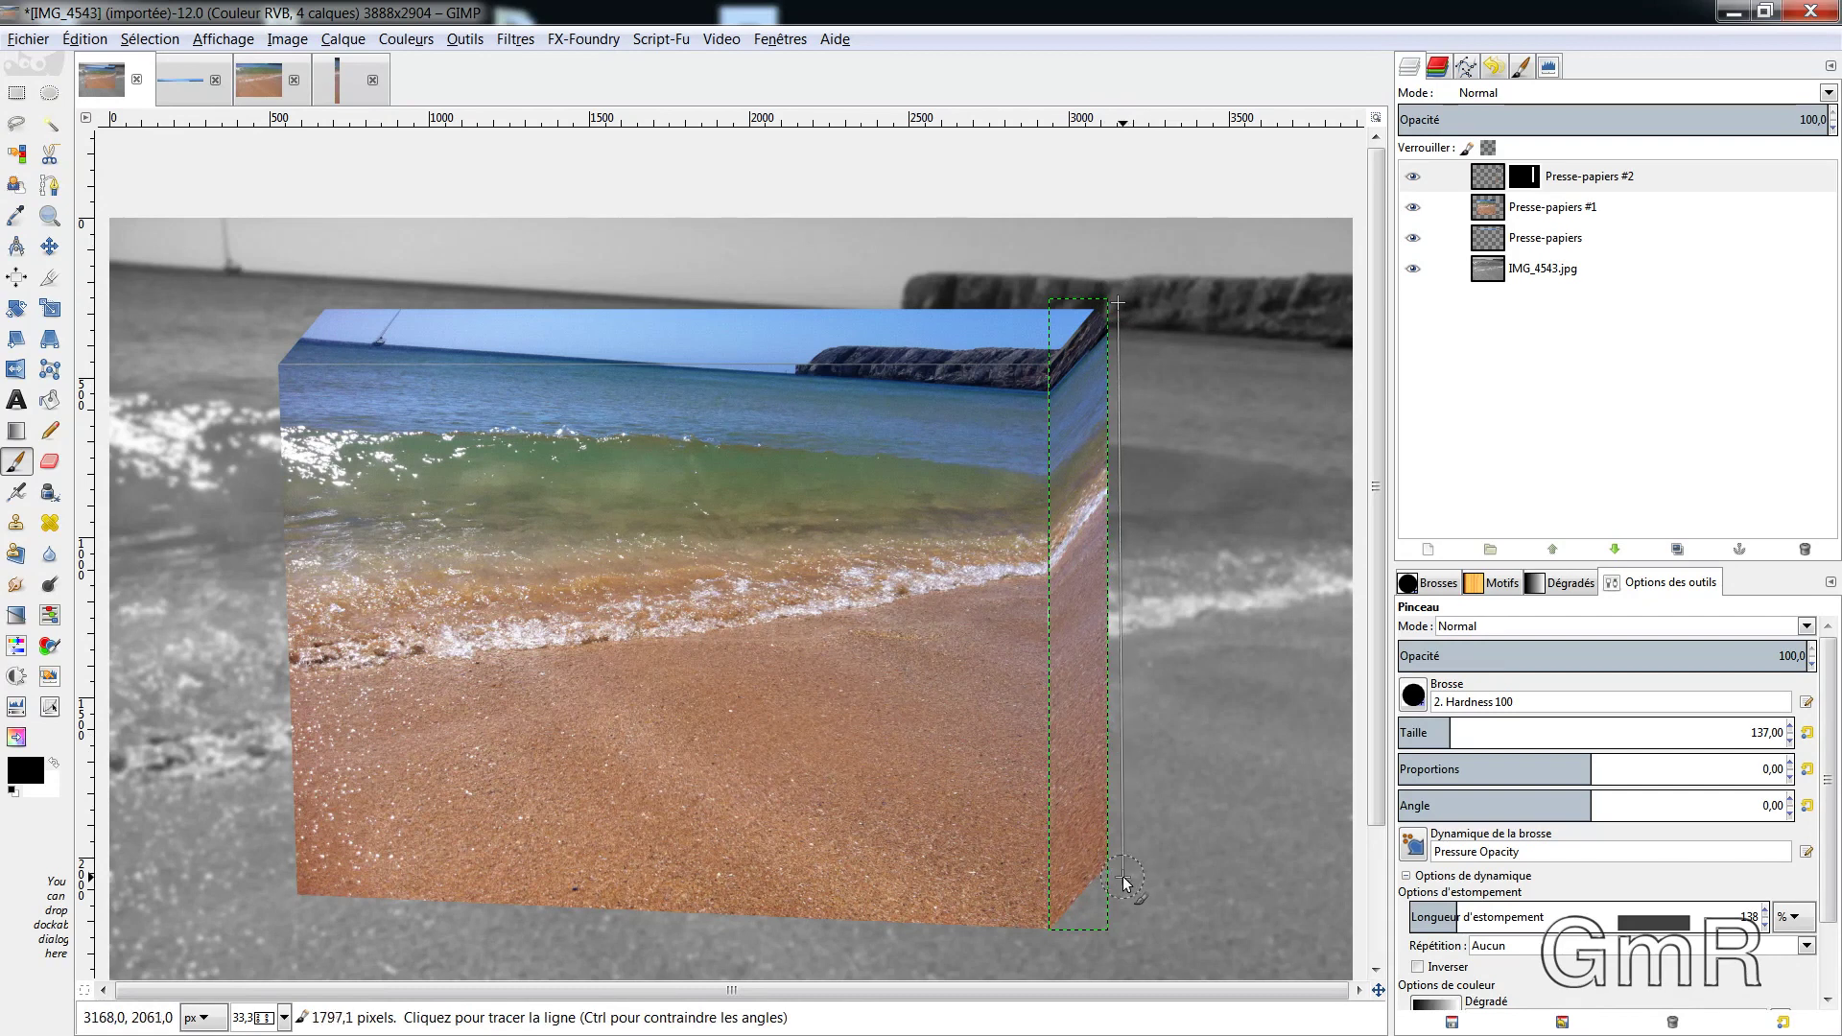
key(ctrl)
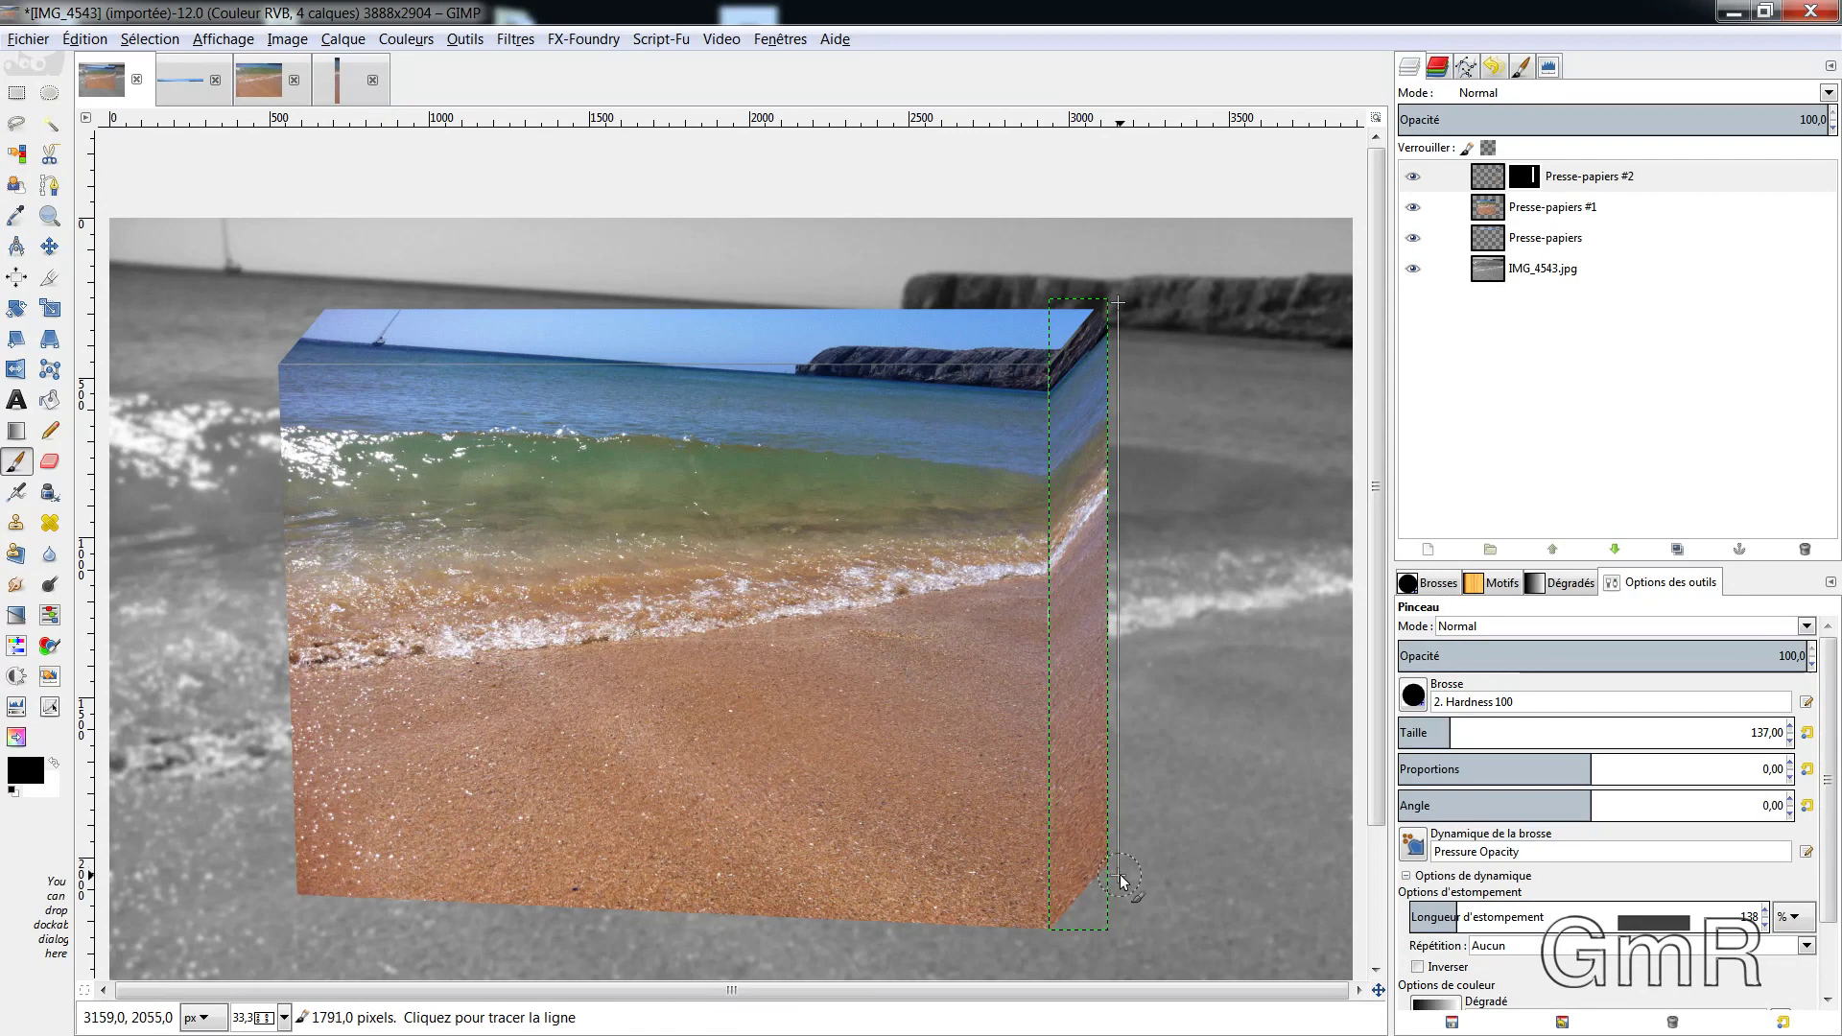
shift+click(1120, 873)
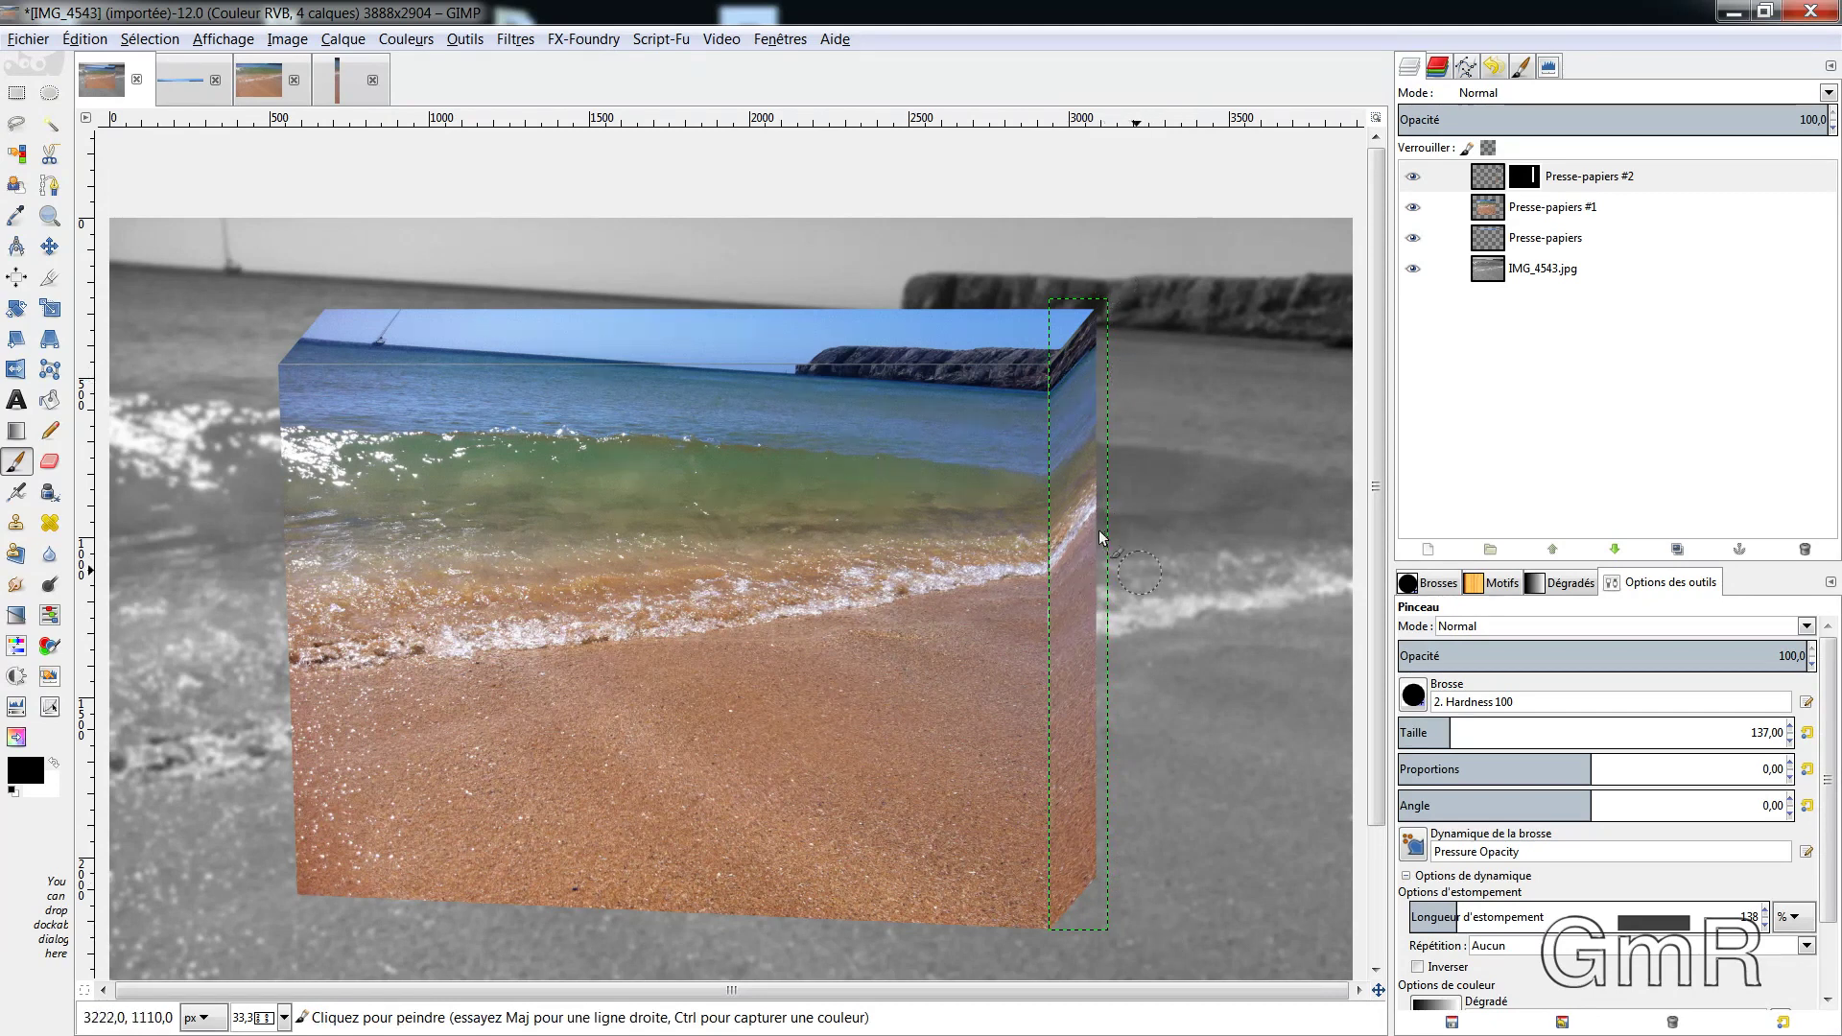
ctrl+scroll(1020, 360, up, 1)
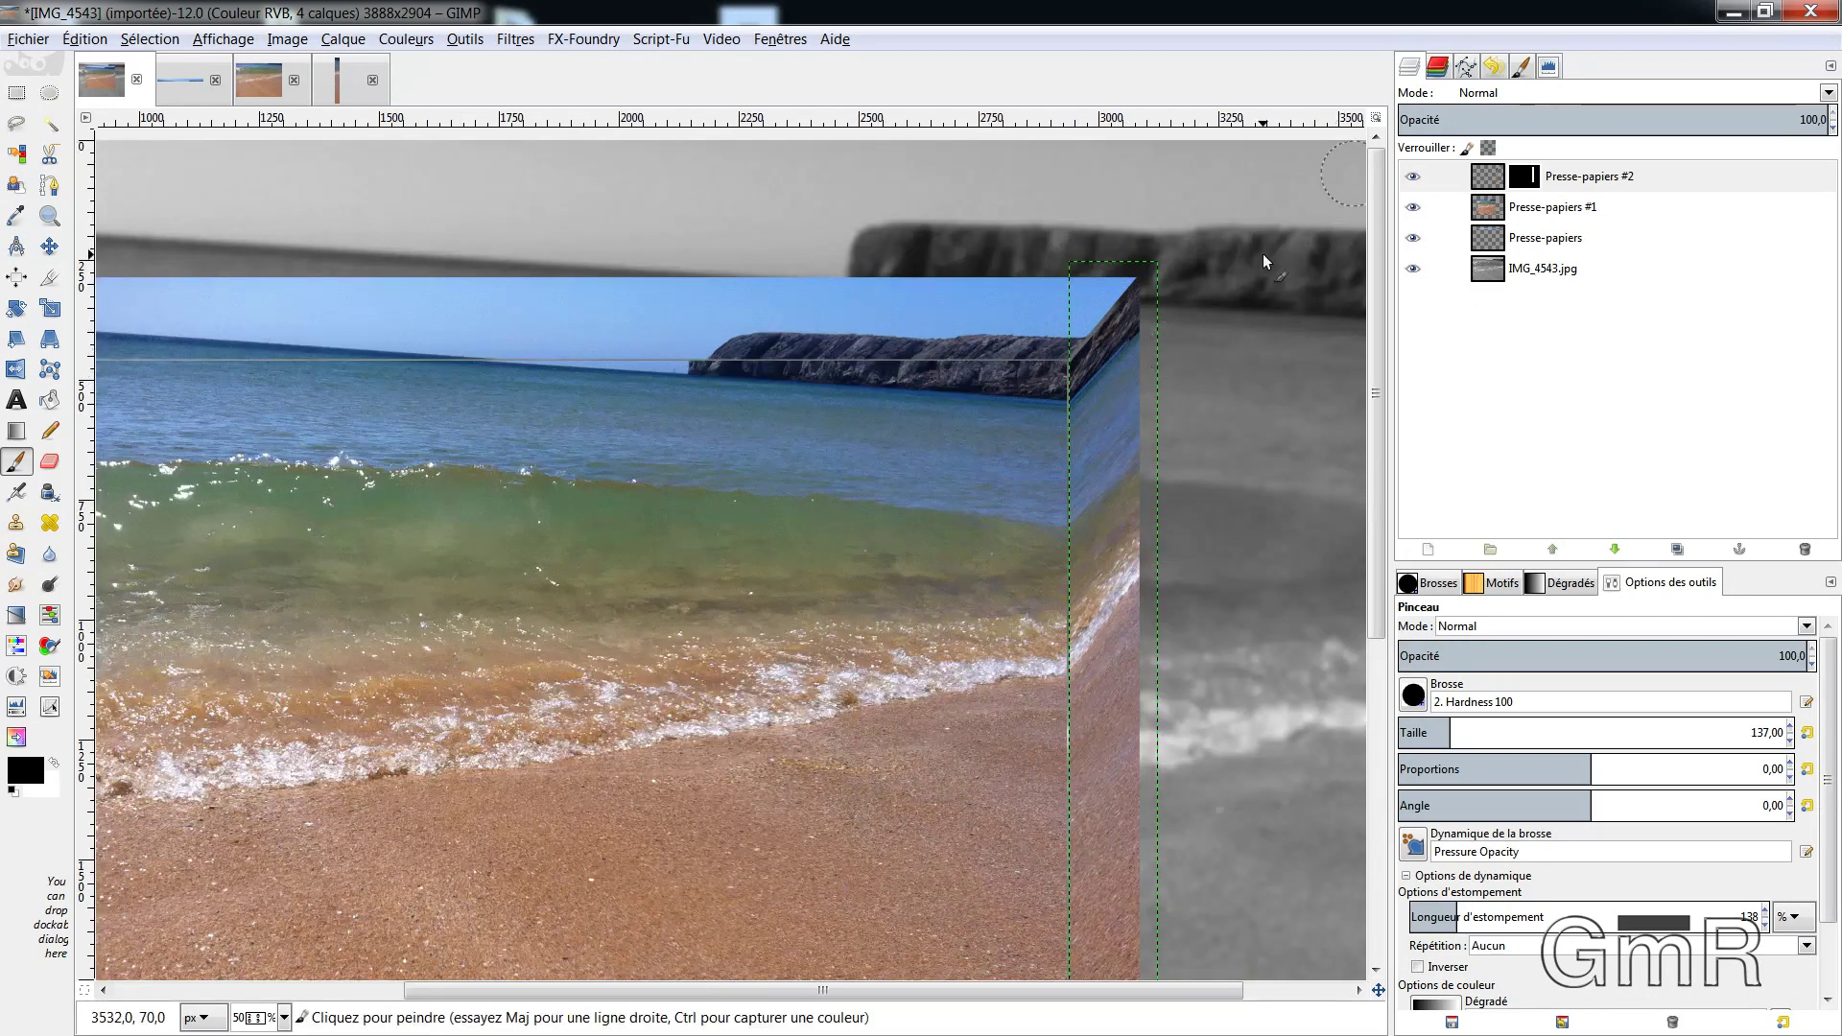
ctrl+scroll(1113, 303, up, 1)
ctrl+scroll(1113, 303, up, 3)
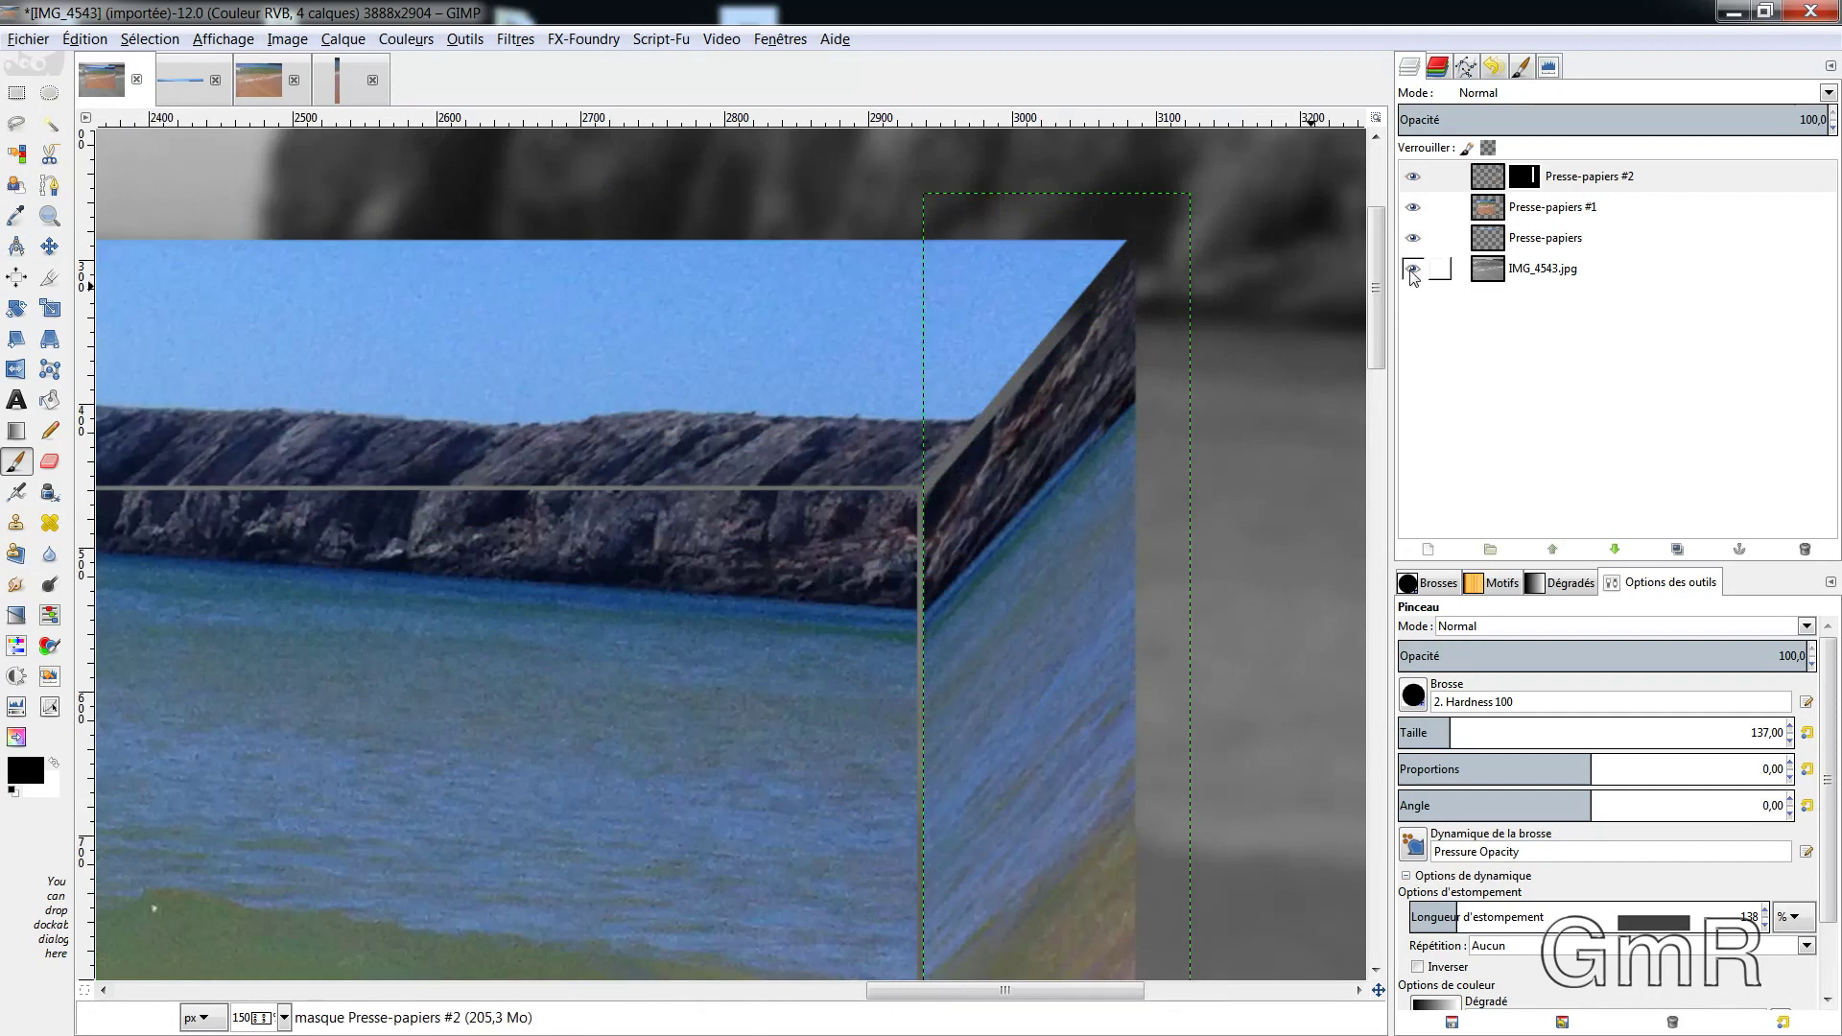
Hide the IMG_4543.jpg background and nudge the box layer slightly upward
click(1412, 268)
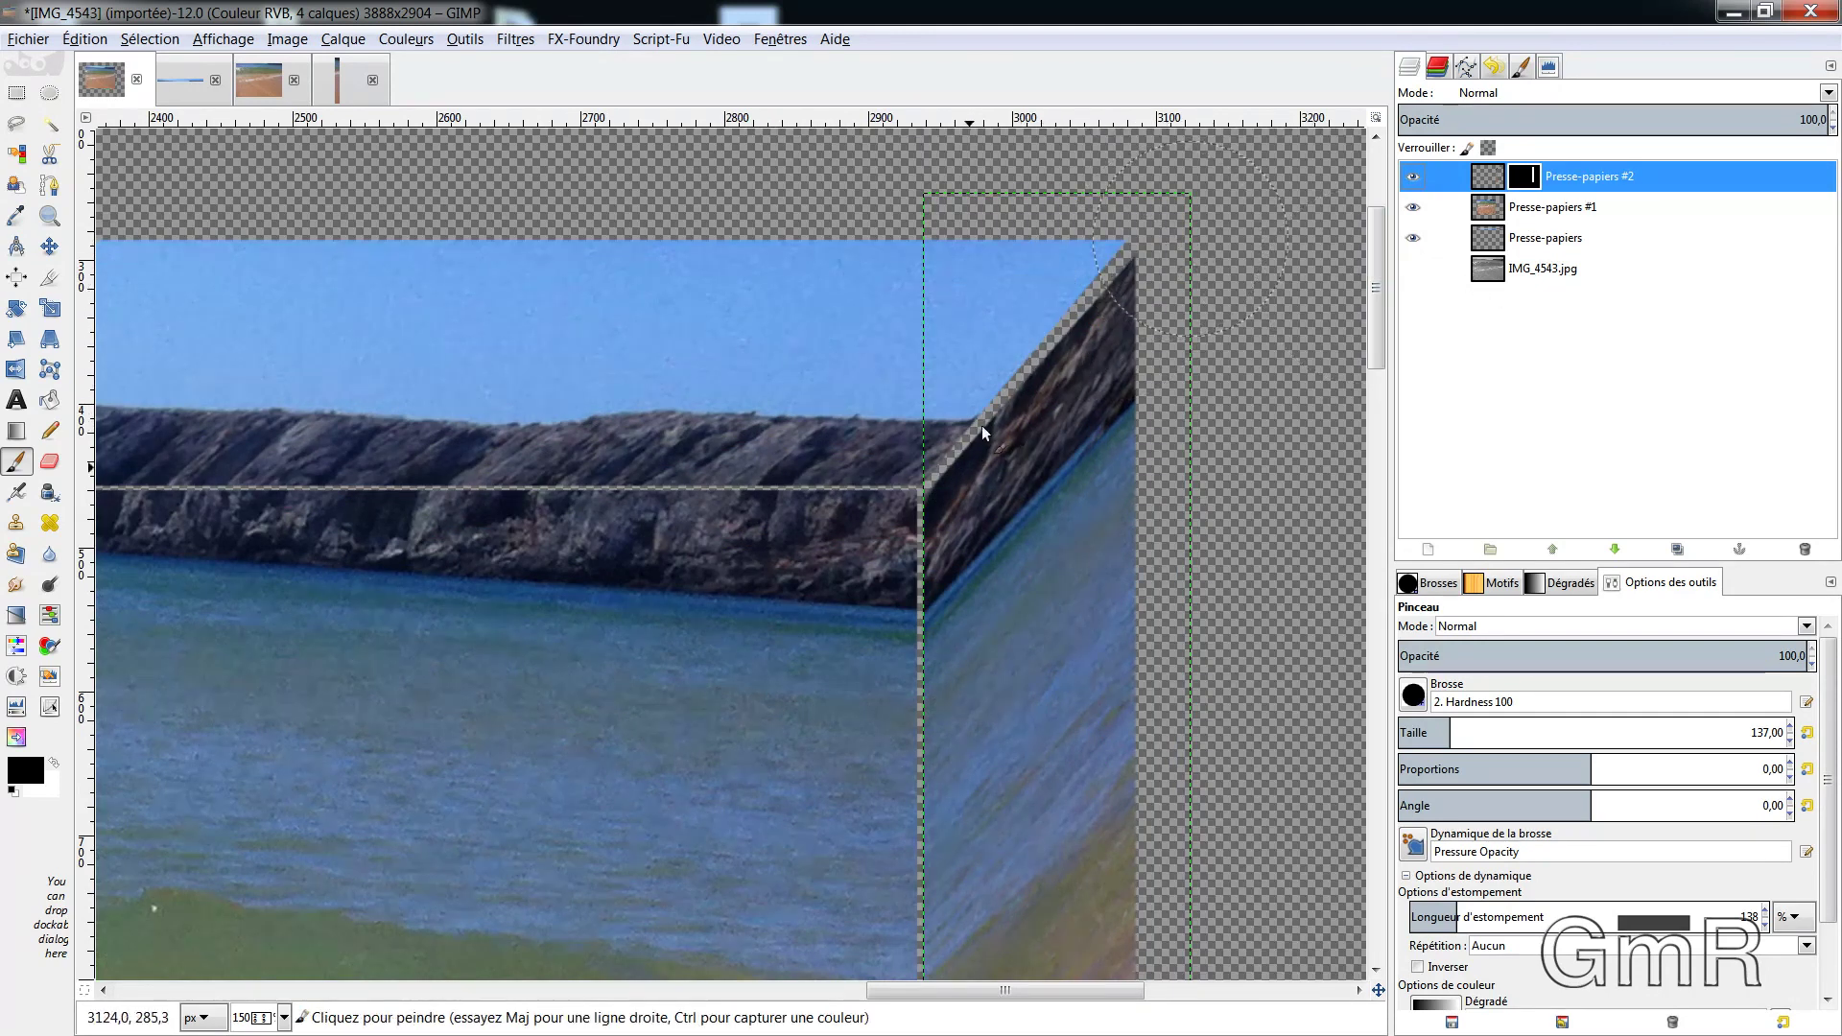
click(44, 248)
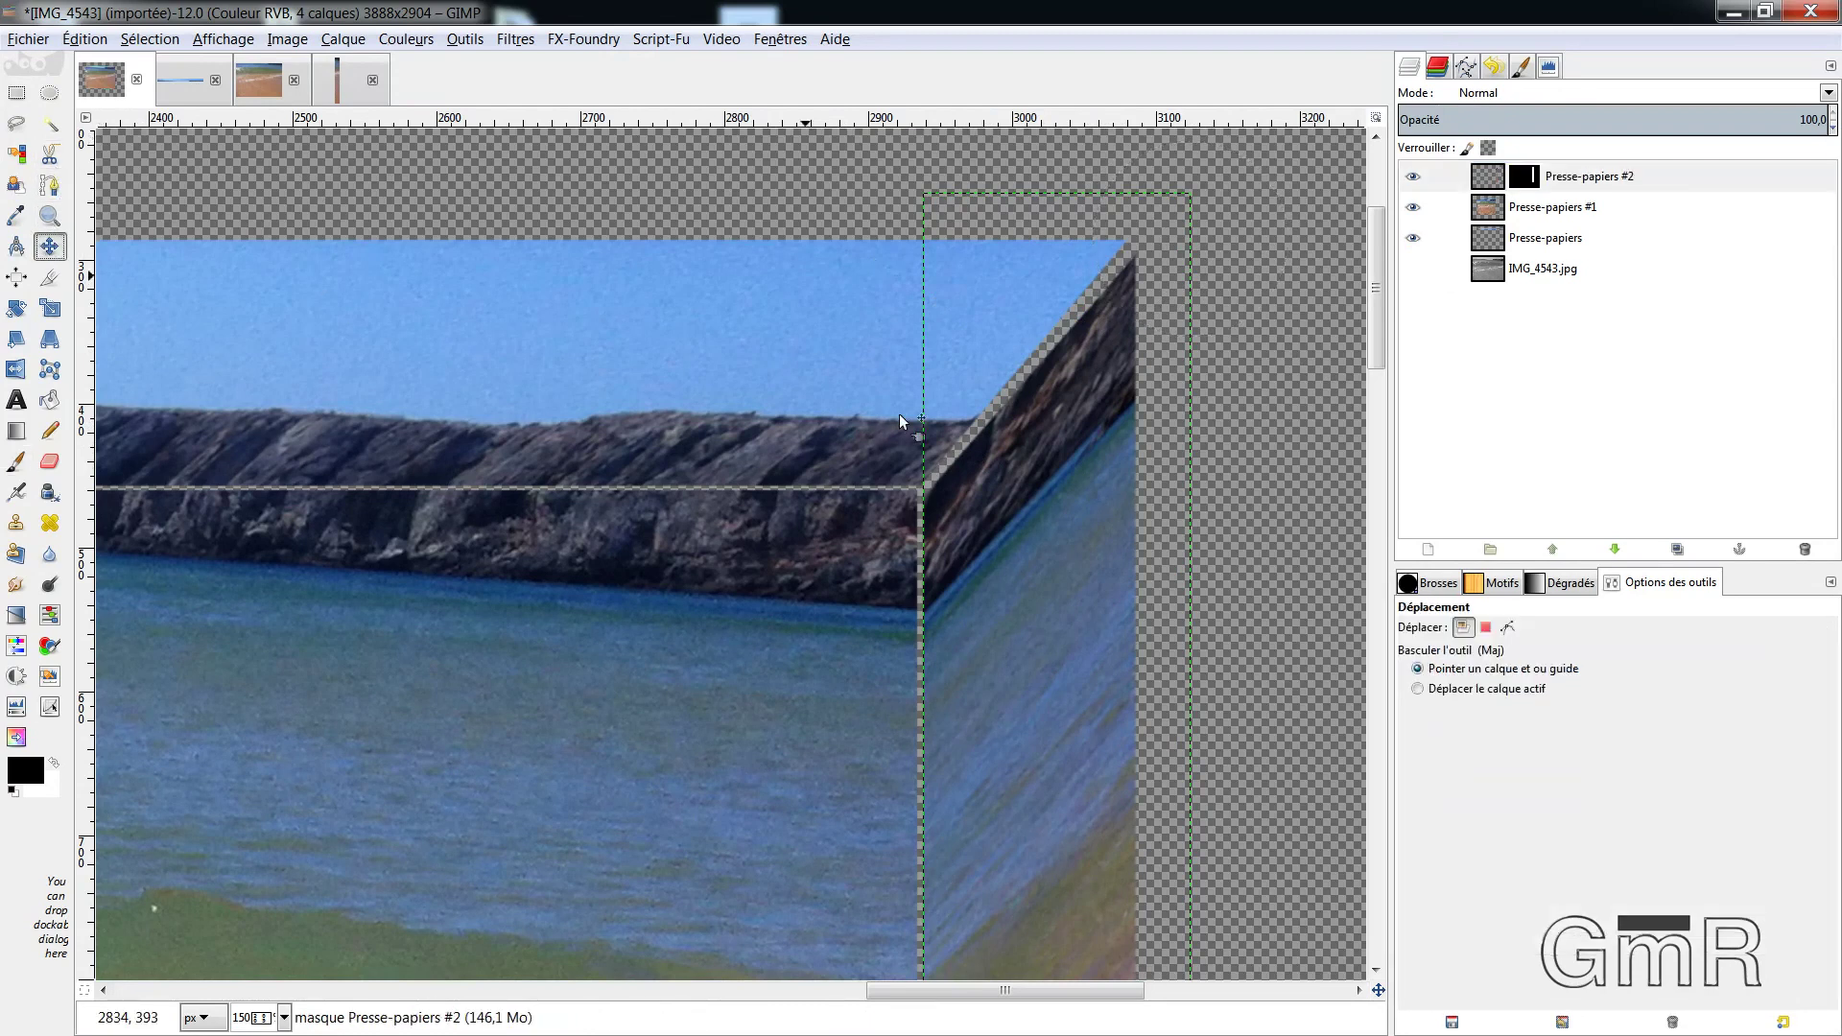
click(1048, 415)
drag(1048, 415, 1044, 402)
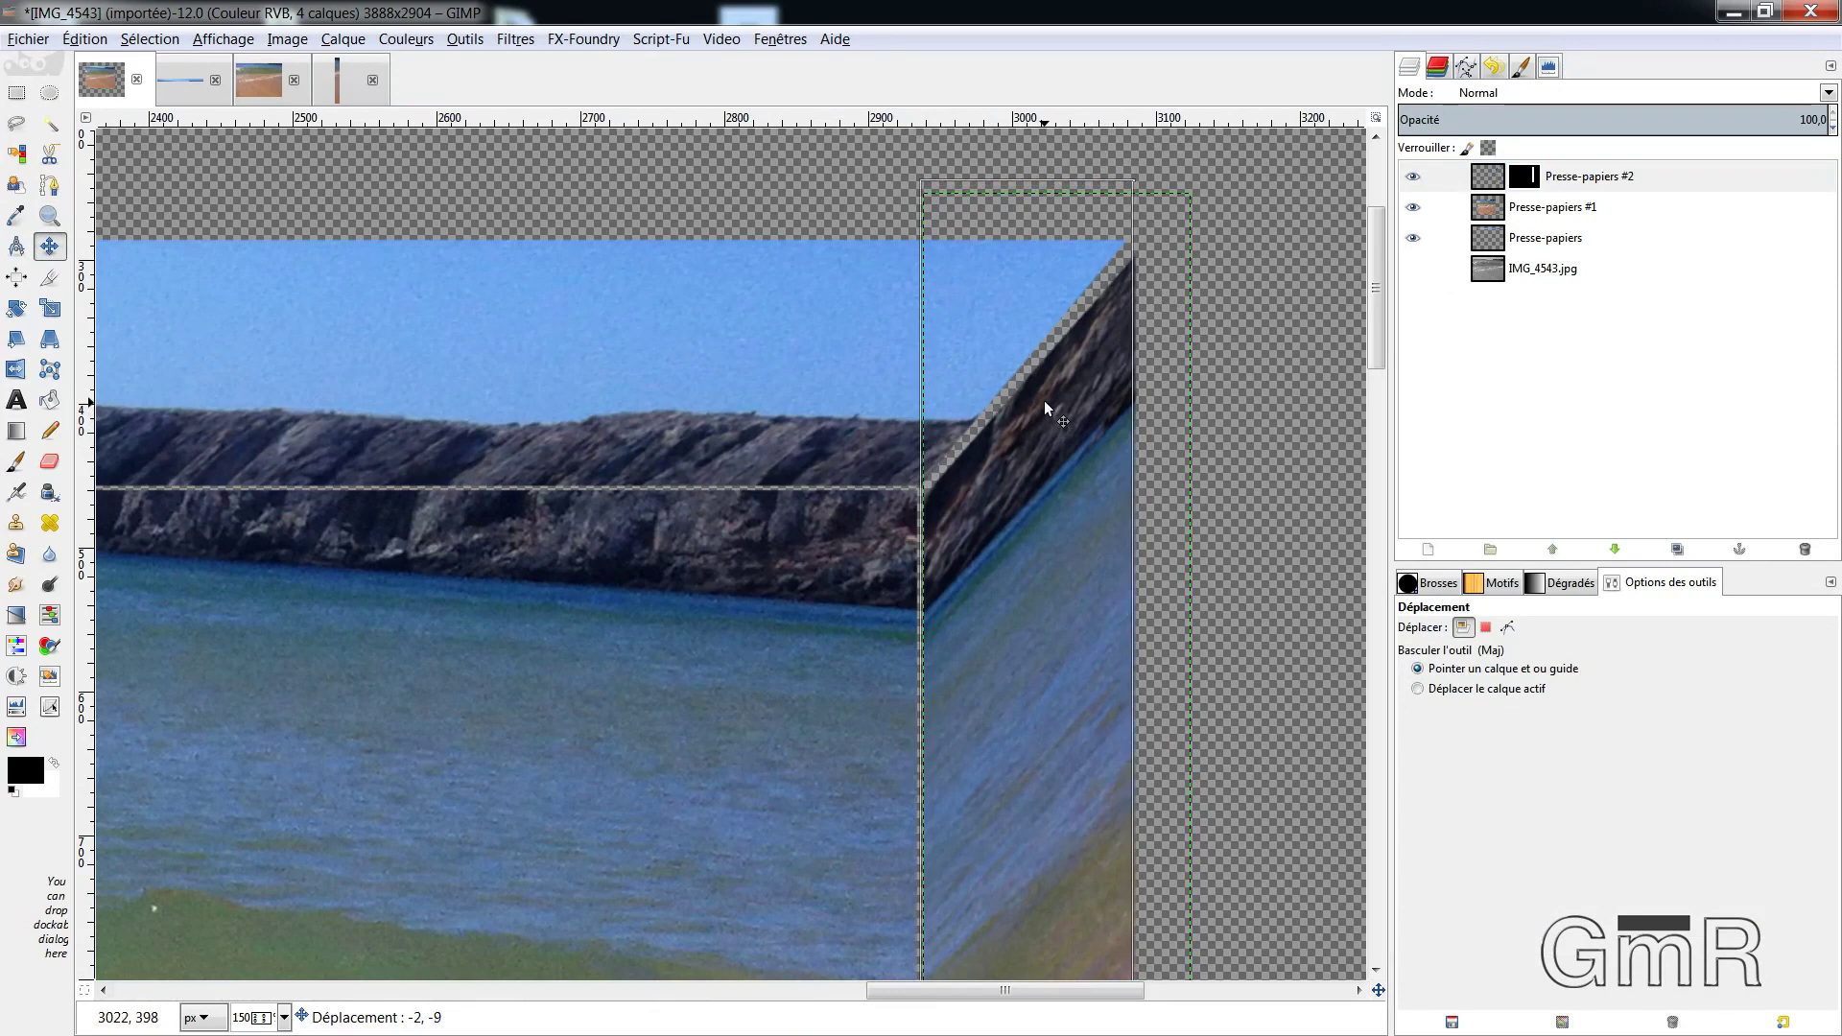
Nudge Presse-papiers #2 by -2,-3 px up-left and zoom out to inspect the box
click(1490, 182)
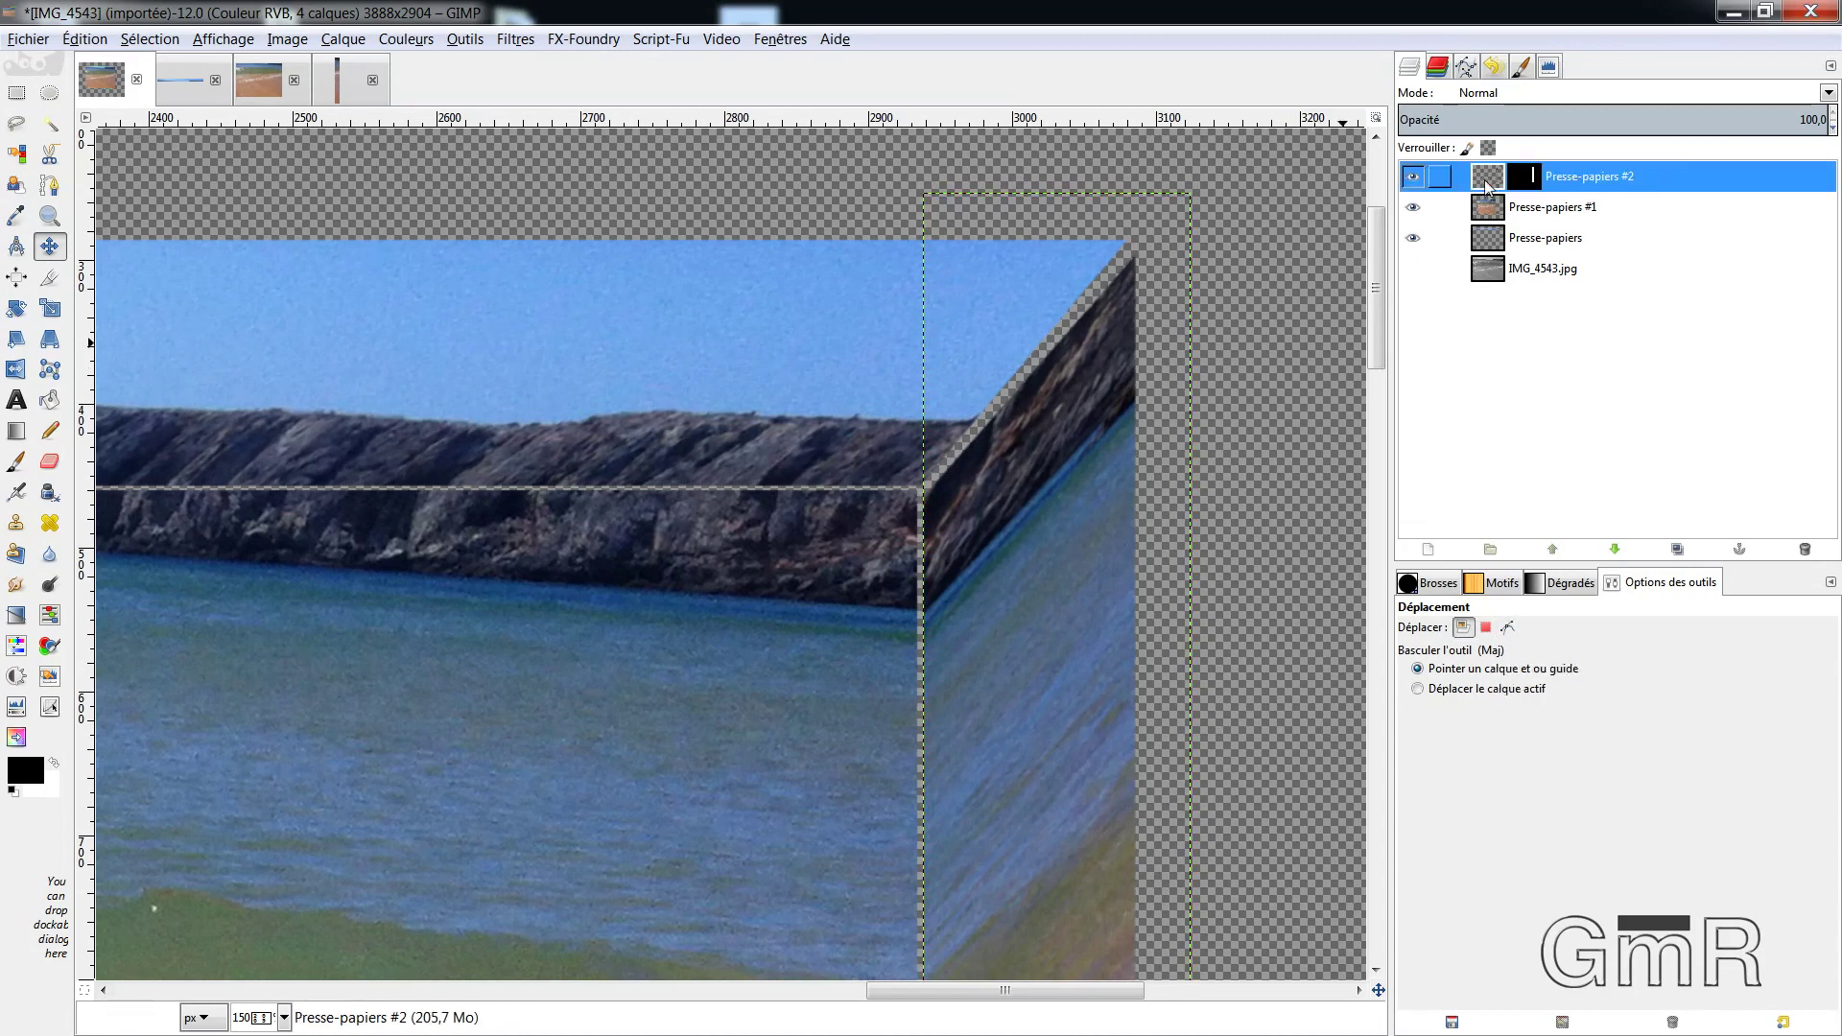
drag(1032, 560, 1031, 556)
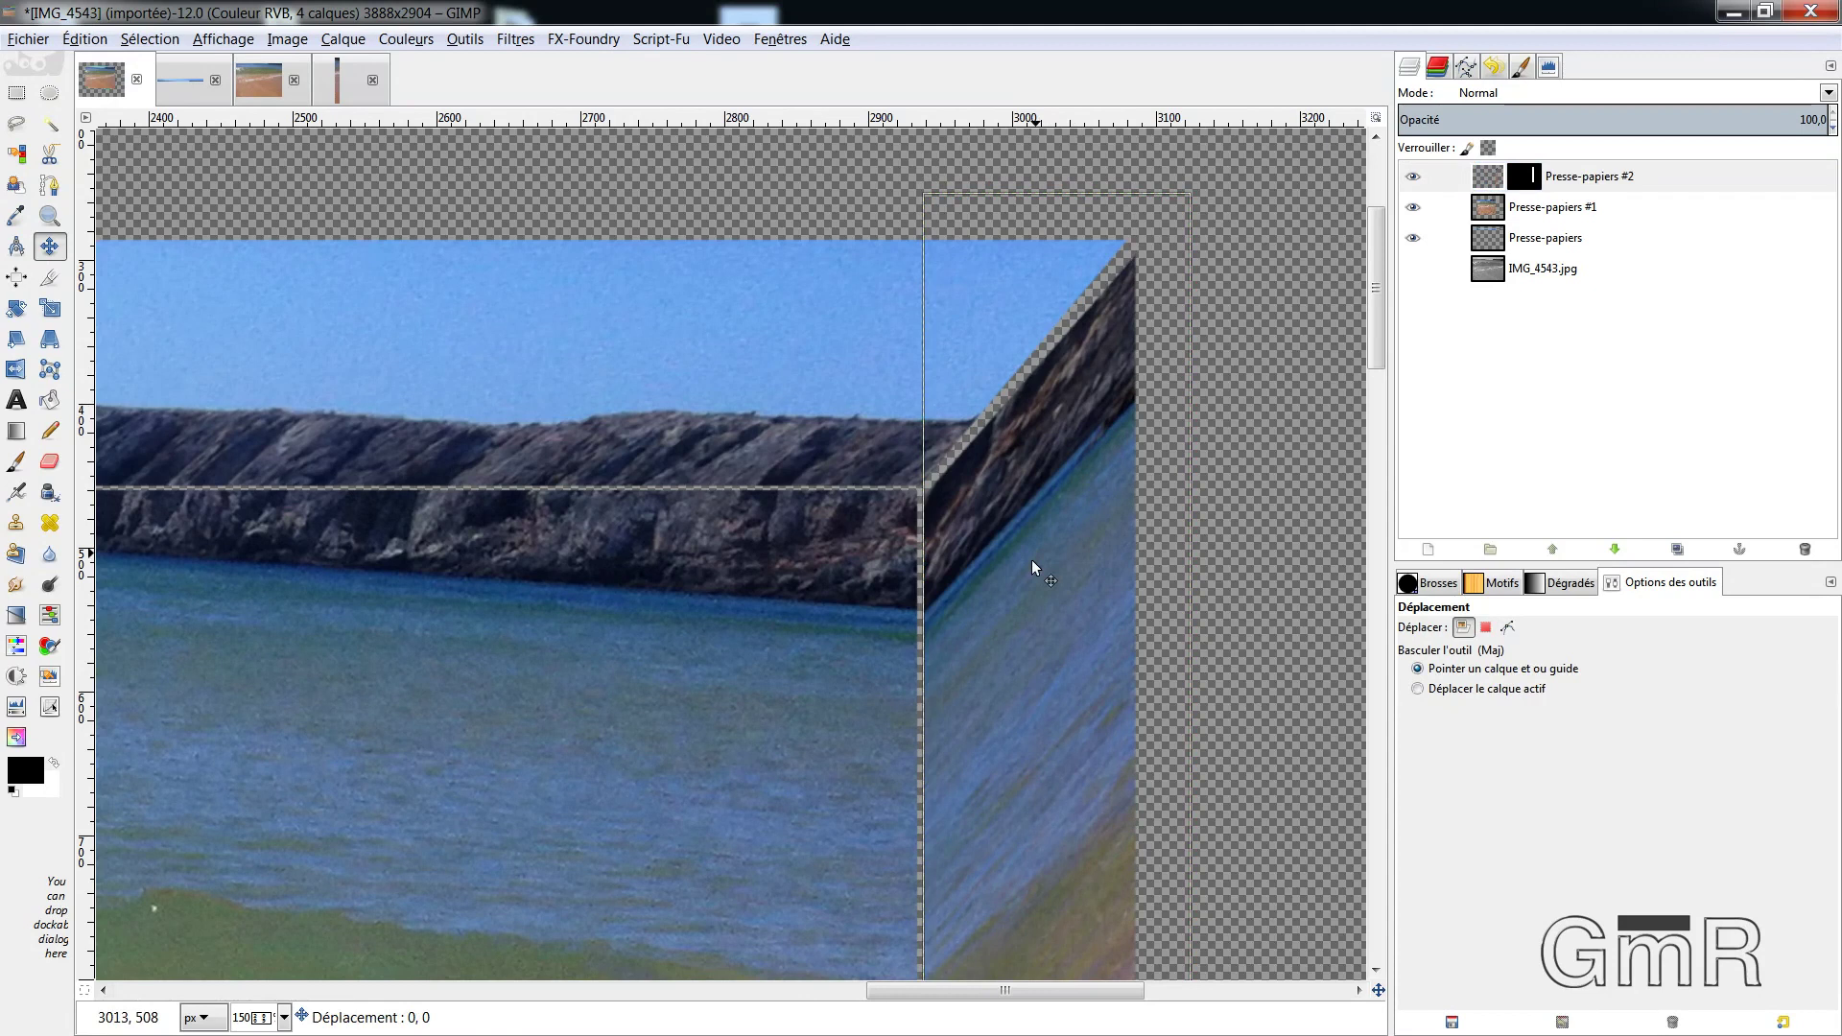
drag(1030, 557, 1029, 555)
key(minus)
scroll(1213, 520, down, 2)
scroll(1213, 520, down, 5)
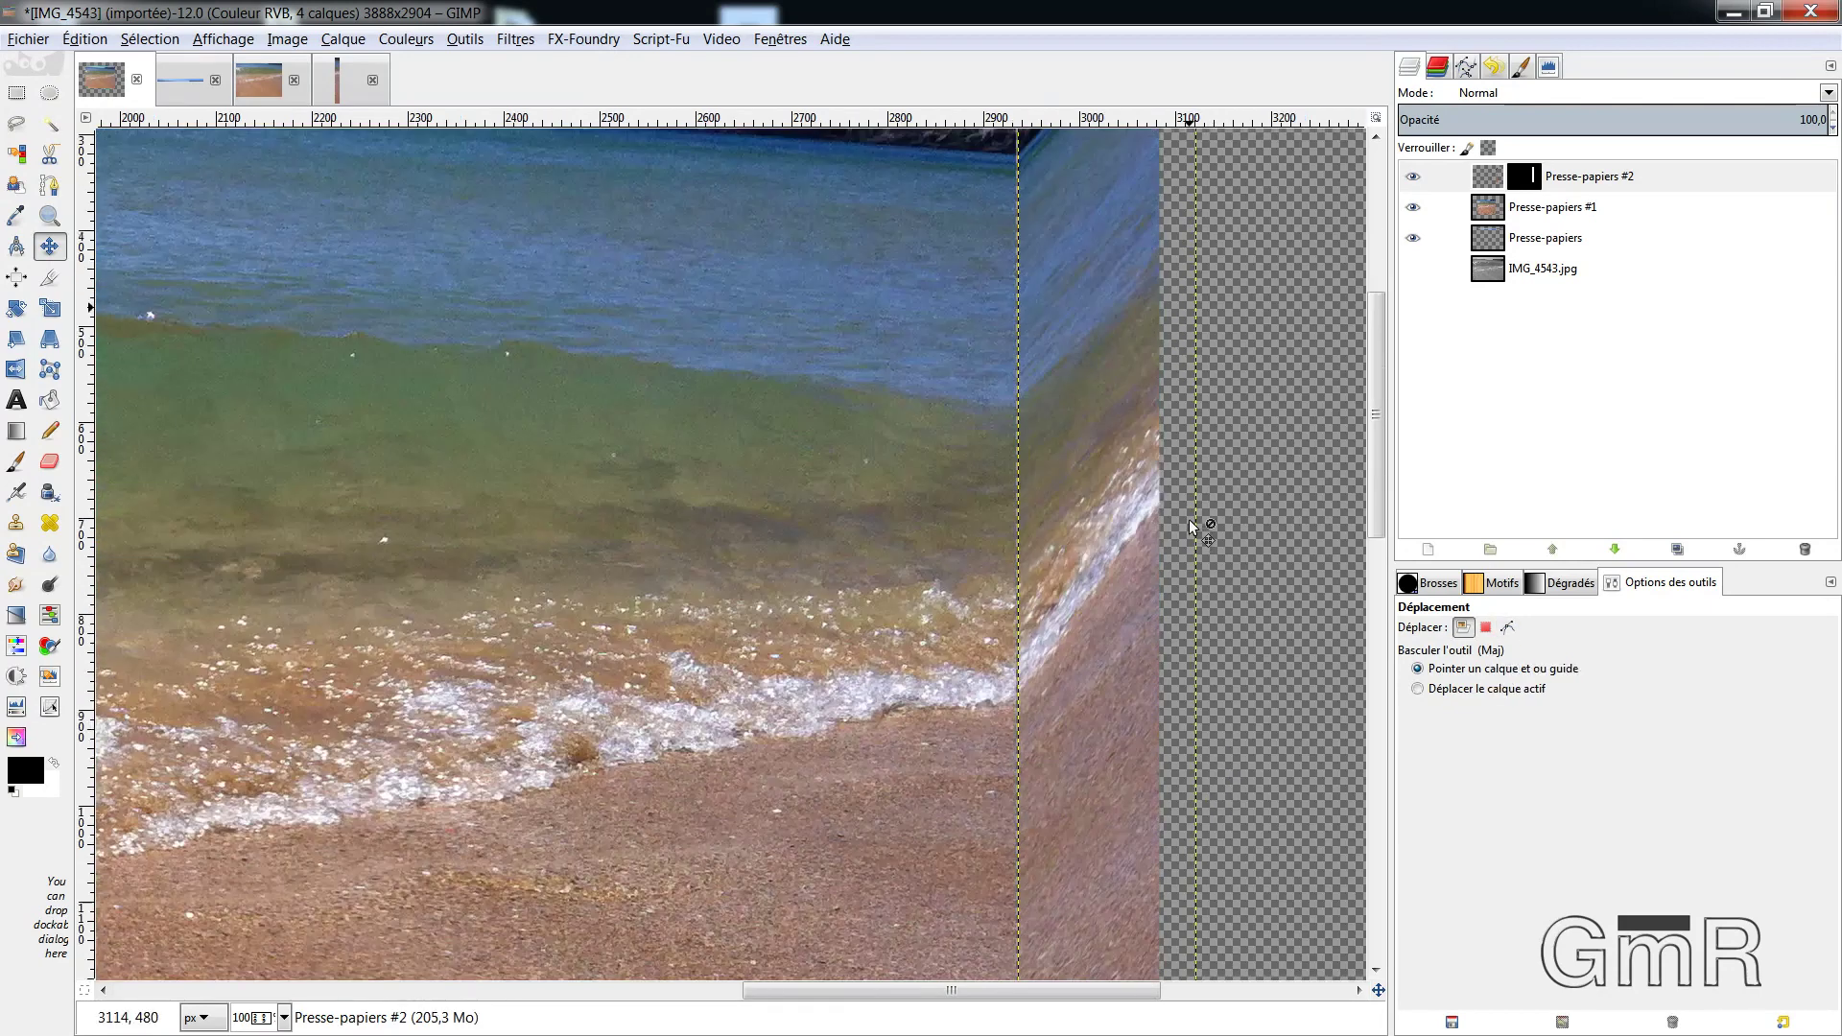
scroll(1189, 521, down, 4)
scroll(1189, 520, down, 4)
scroll(1189, 520, down, 4)
scroll(1189, 520, down, 1)
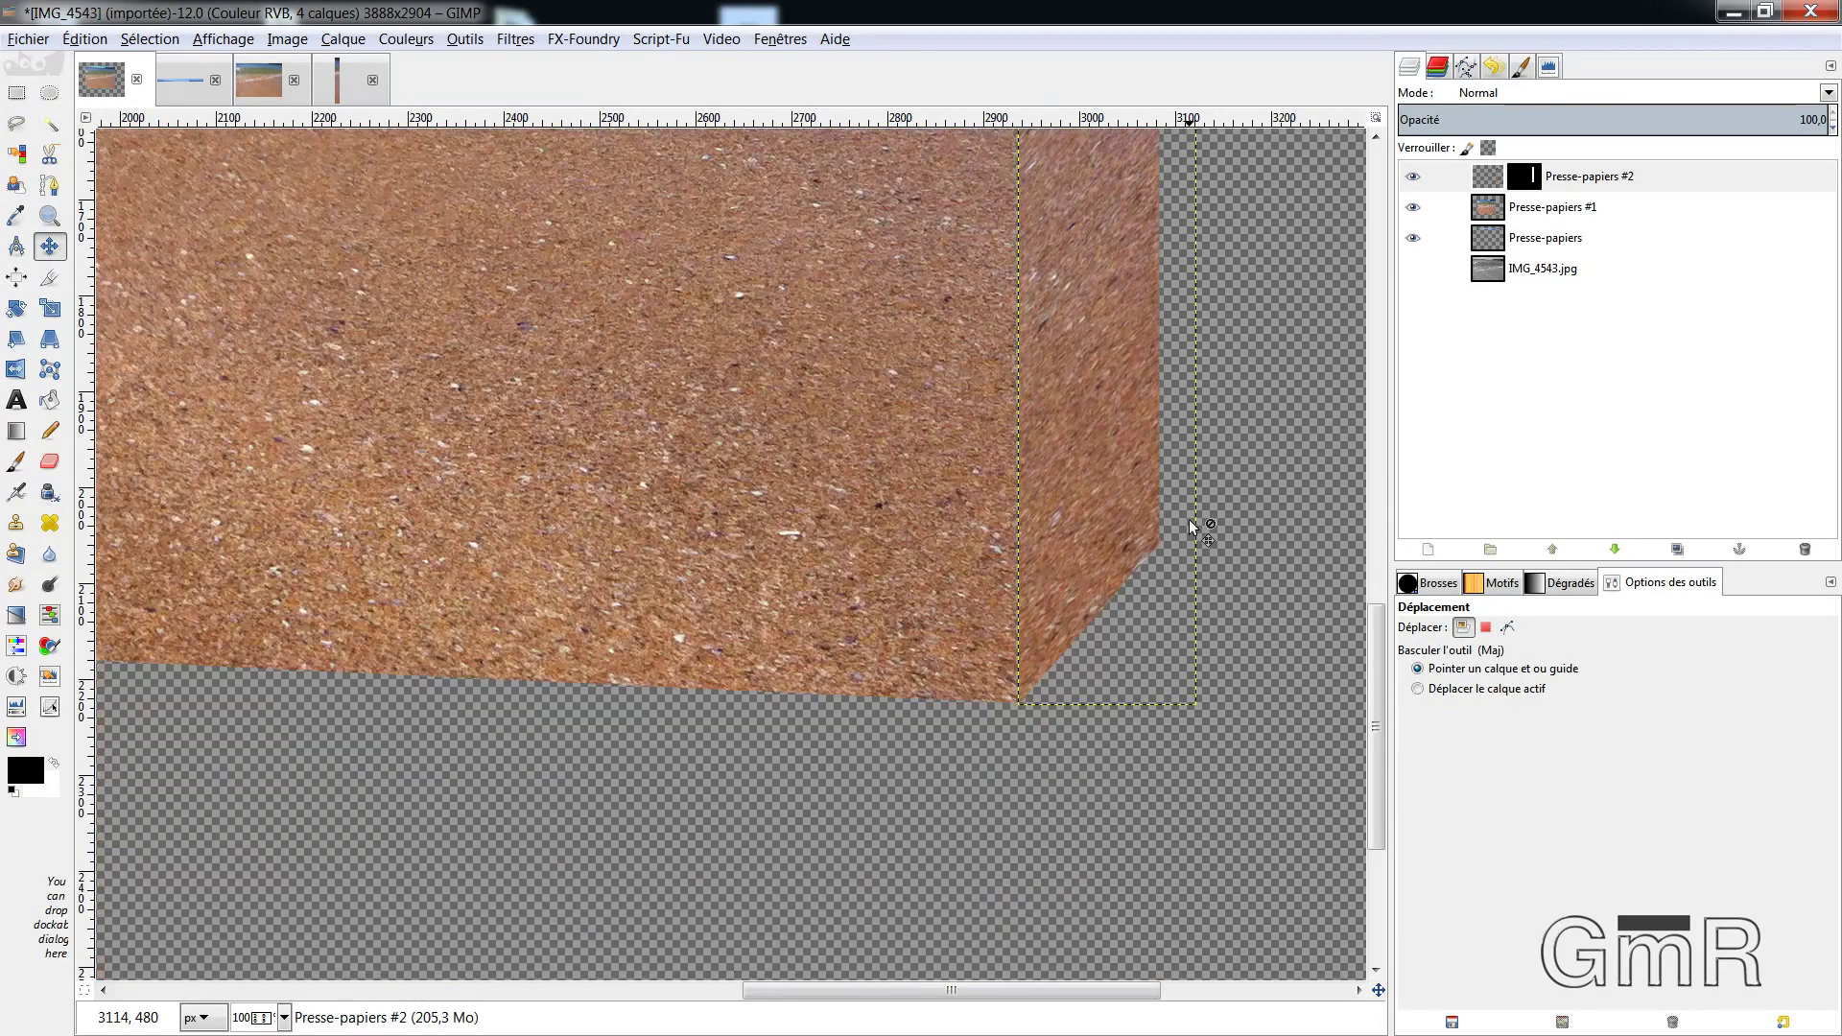
key(plus)
key(plus)
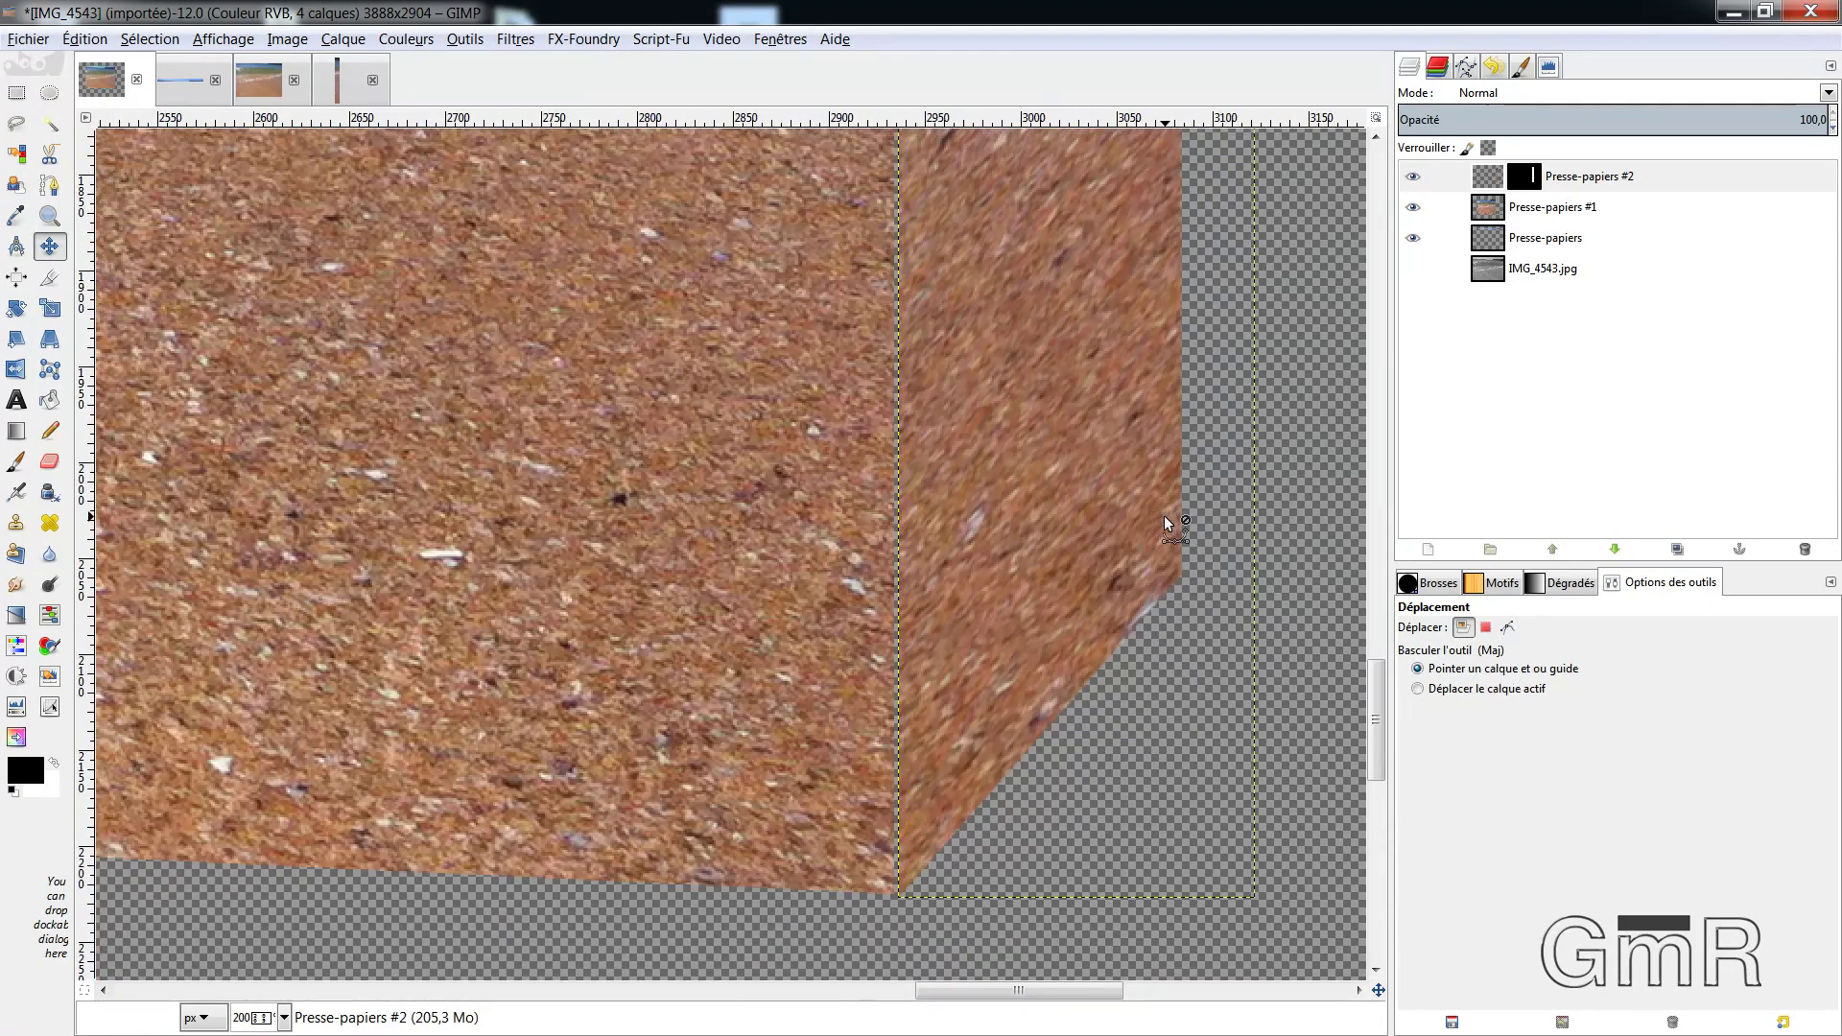
scroll(1165, 515, down, 1)
scroll(1165, 515, down, 1)
scroll(1164, 515, up, 2)
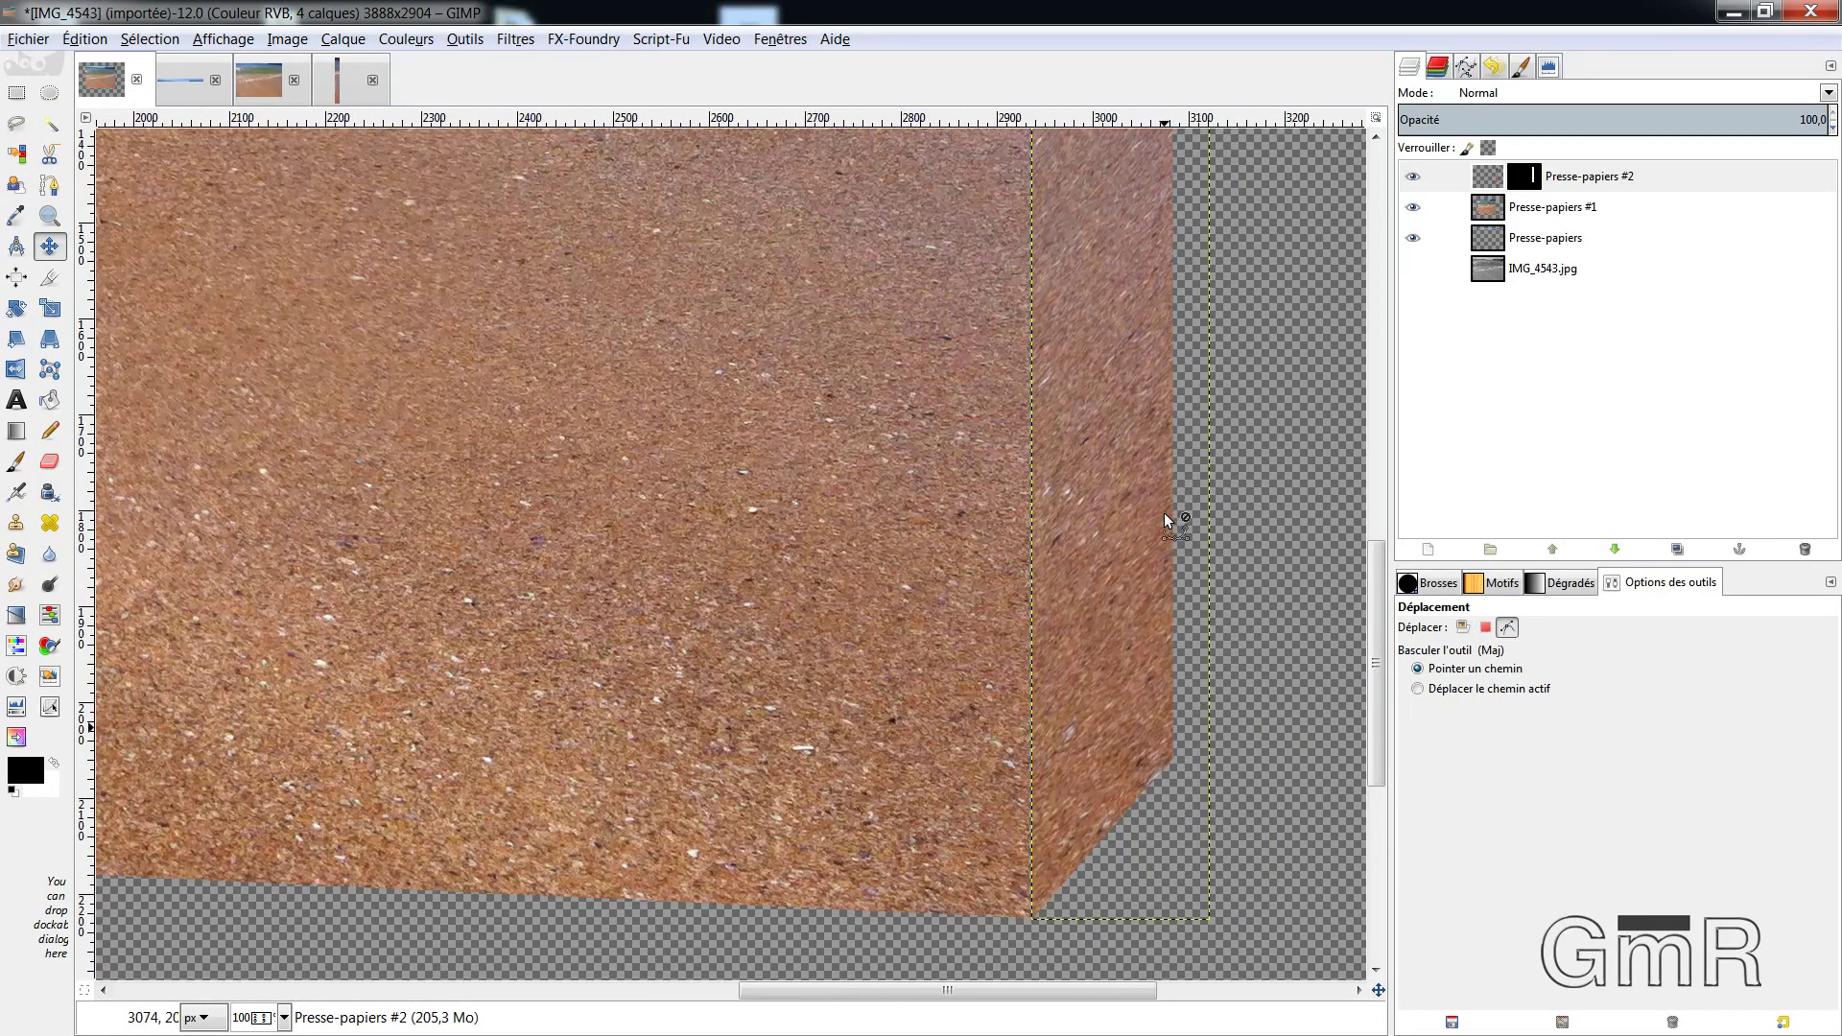
scroll(1165, 513, down, 3)
scroll(1165, 513, down, 1)
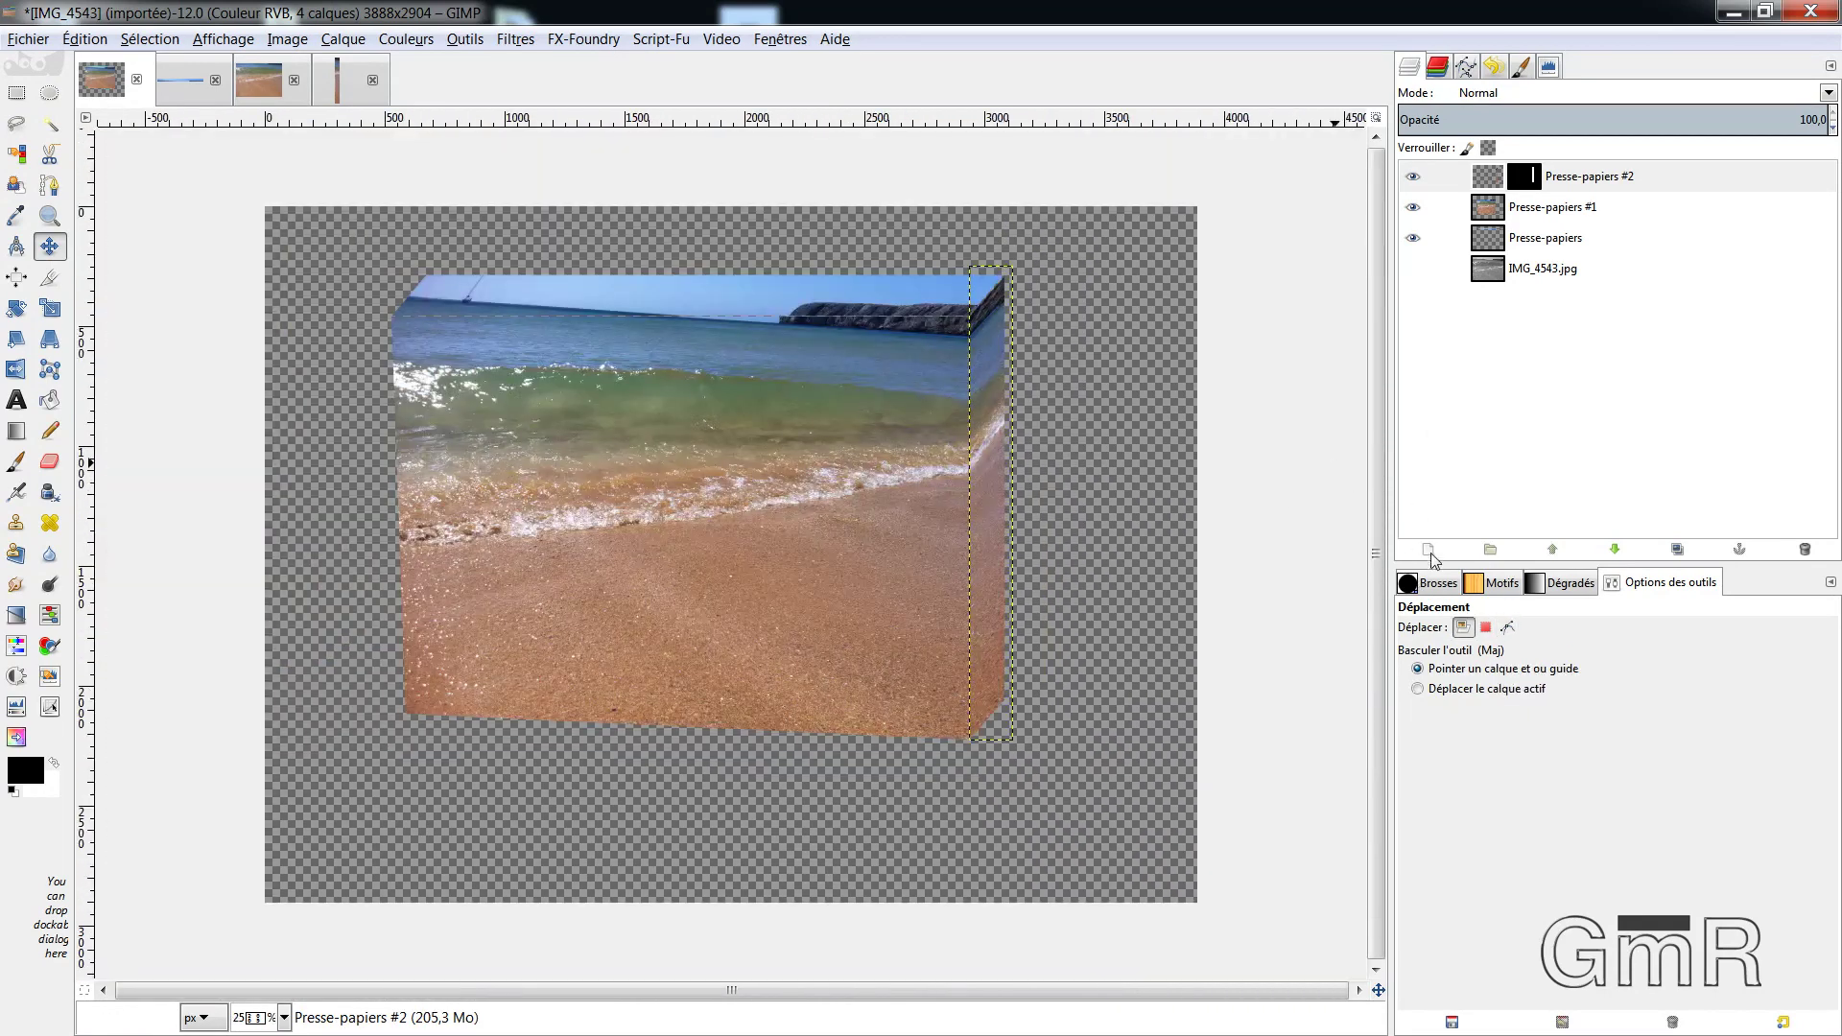
Create a transparent-fill layer named Calque directly above IMG_4543.jpg
click(1487, 276)
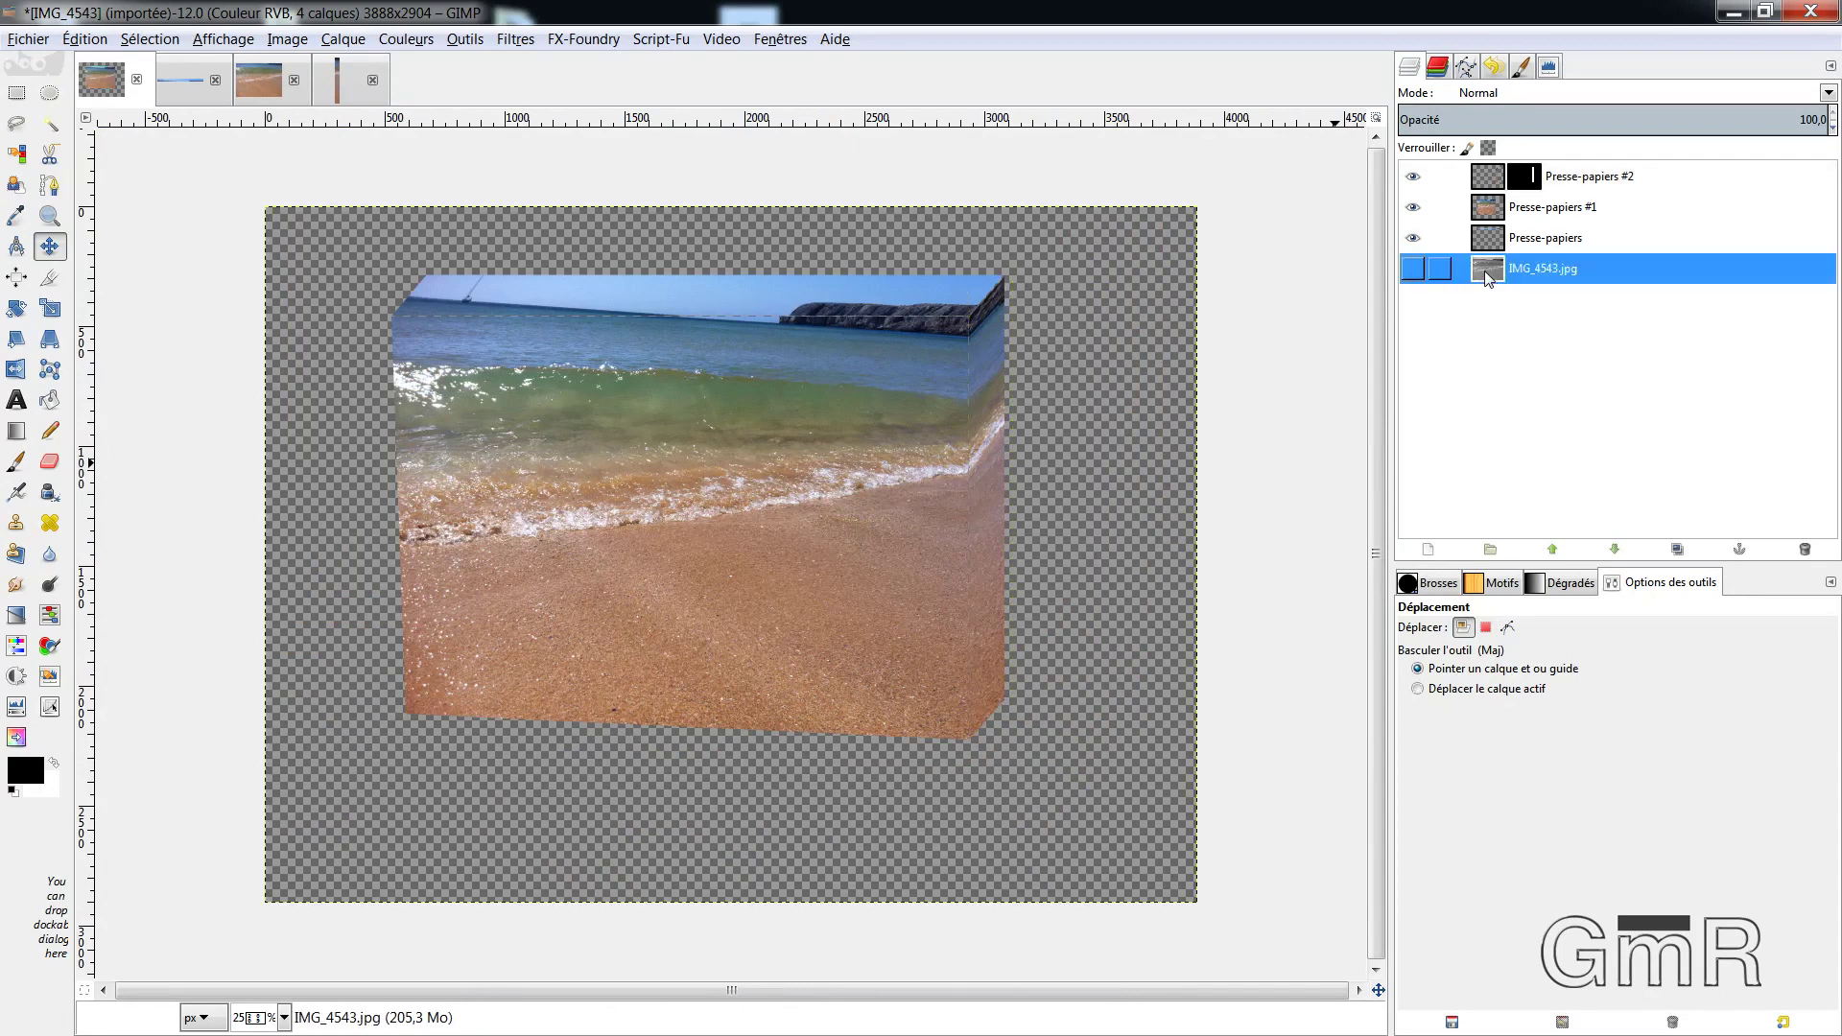
click(1433, 553)
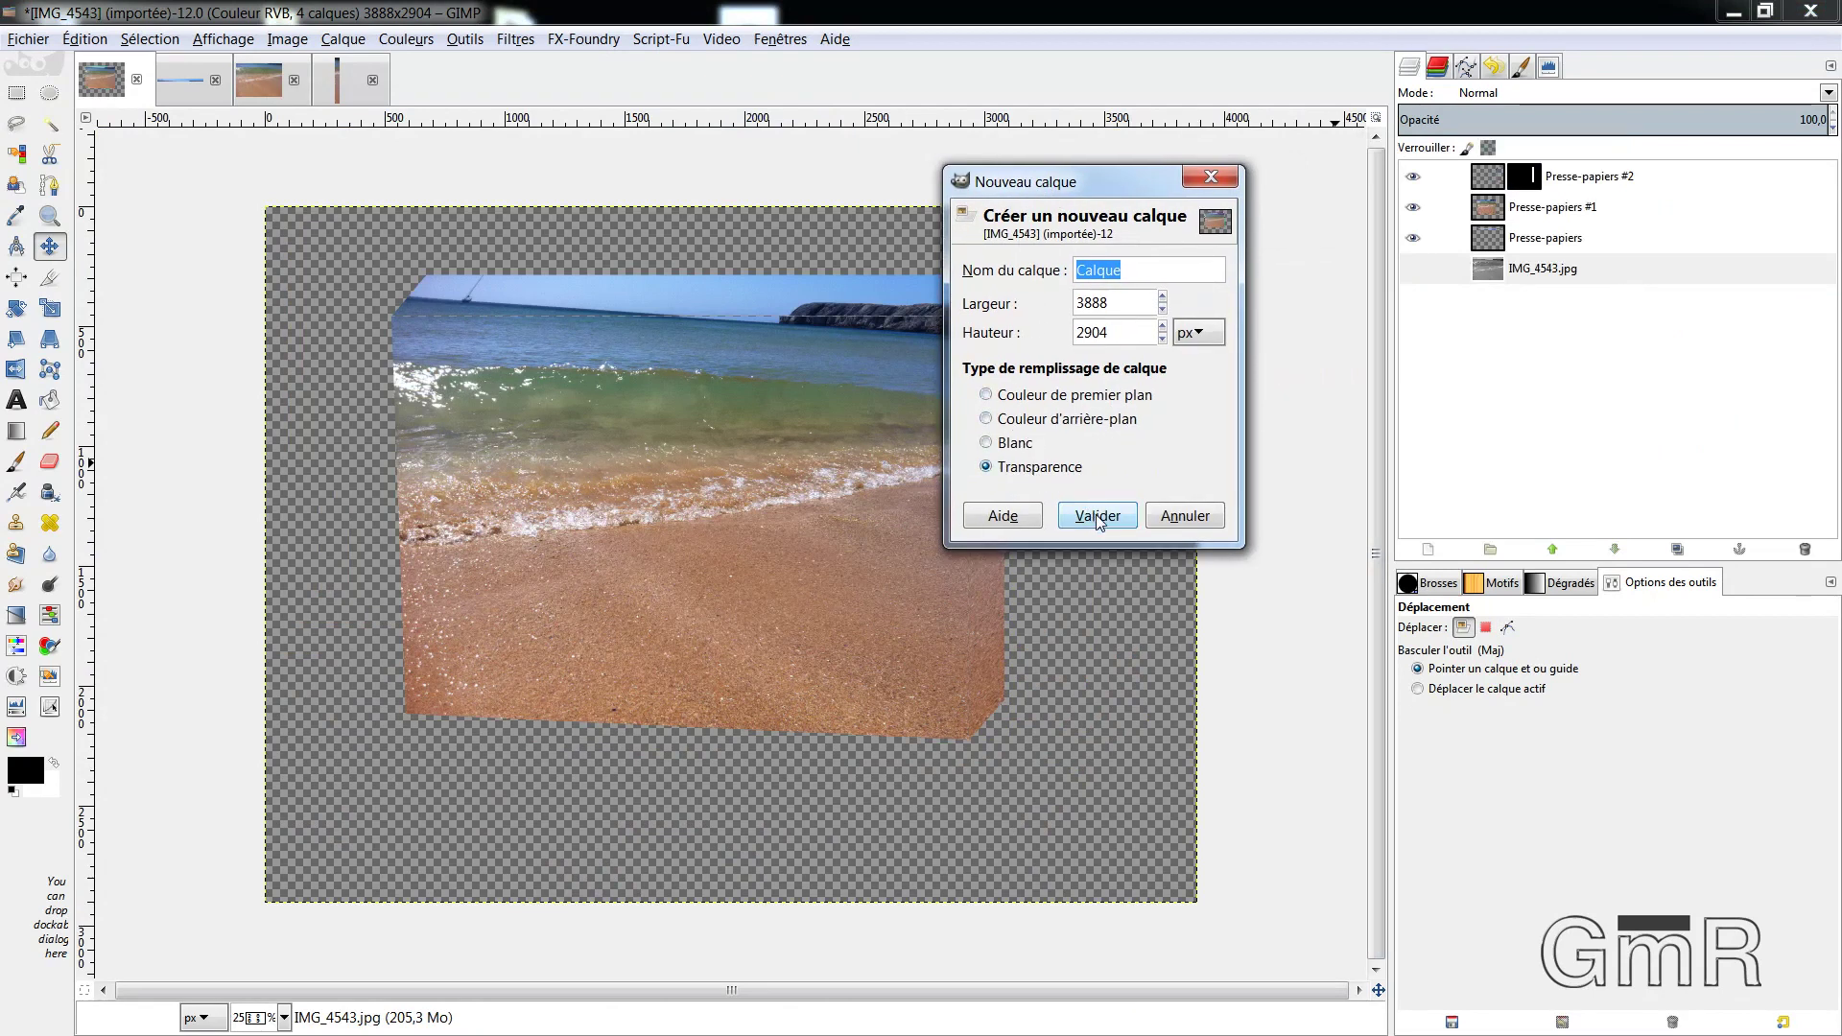
click(1096, 514)
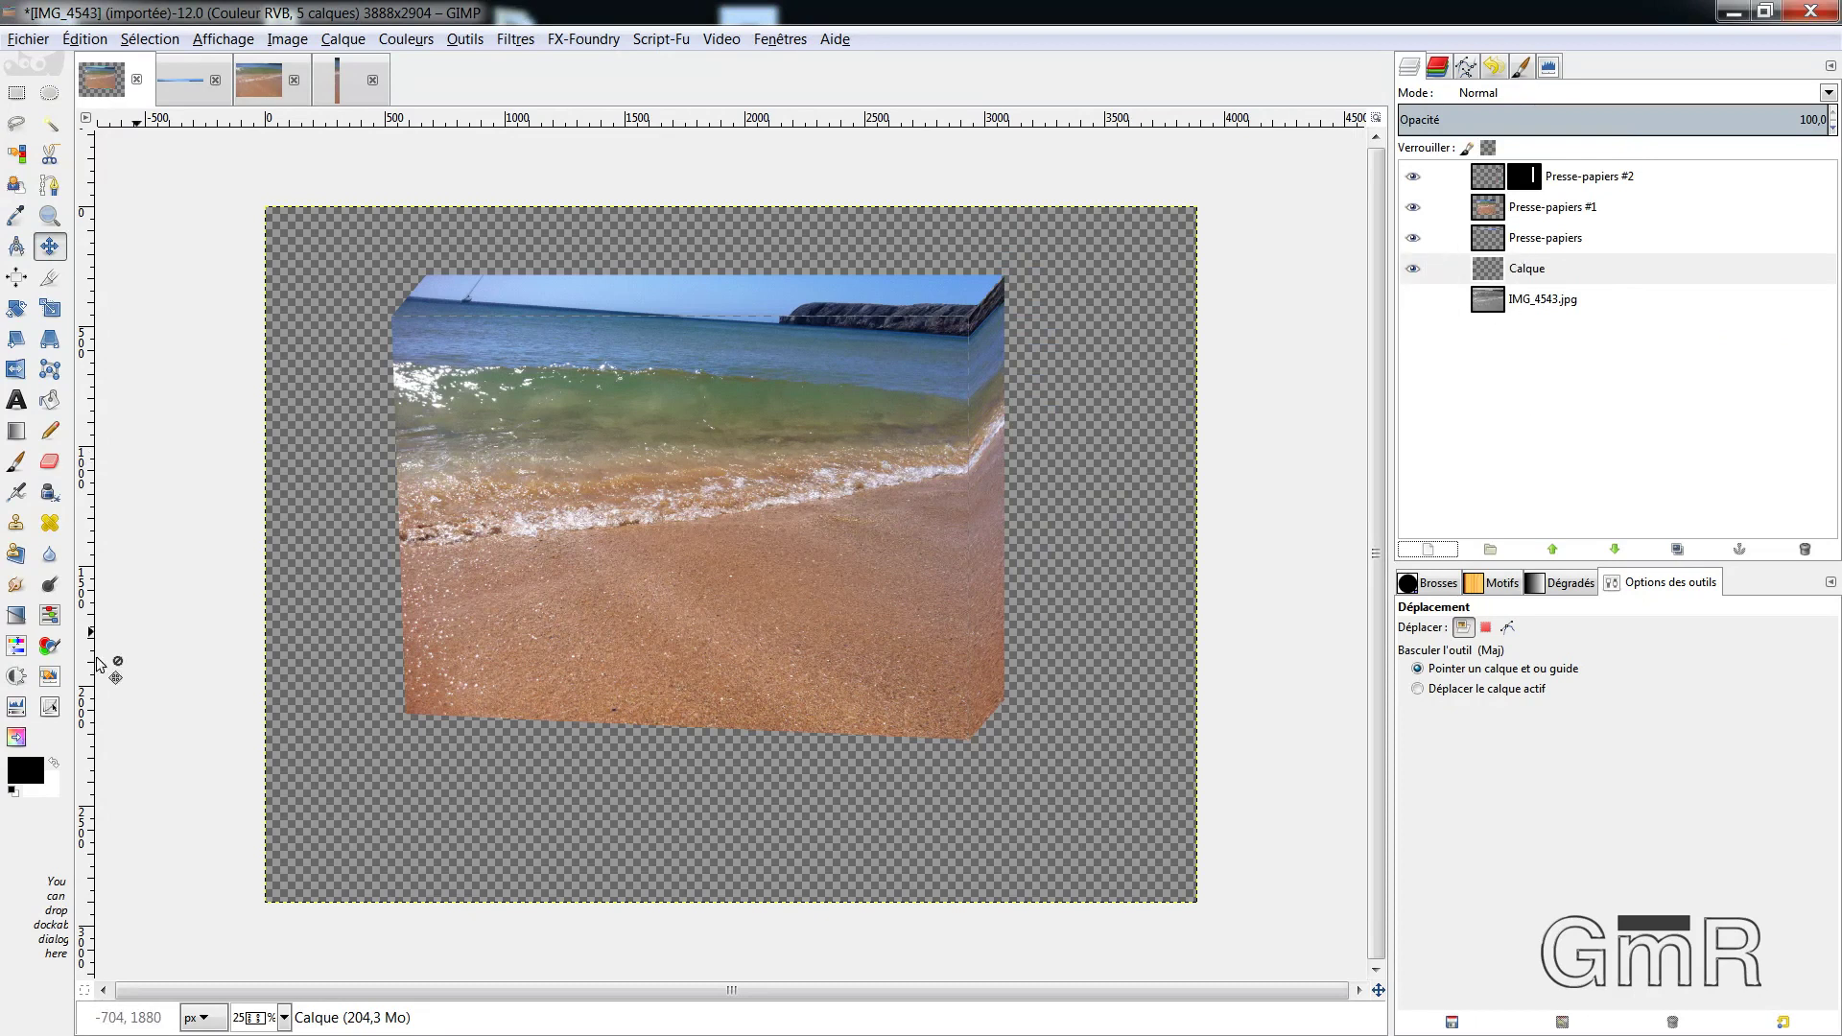
Paint thin white strokes along the horizon, top-right and bottom-right box edges, then shrink the brush
click(16, 463)
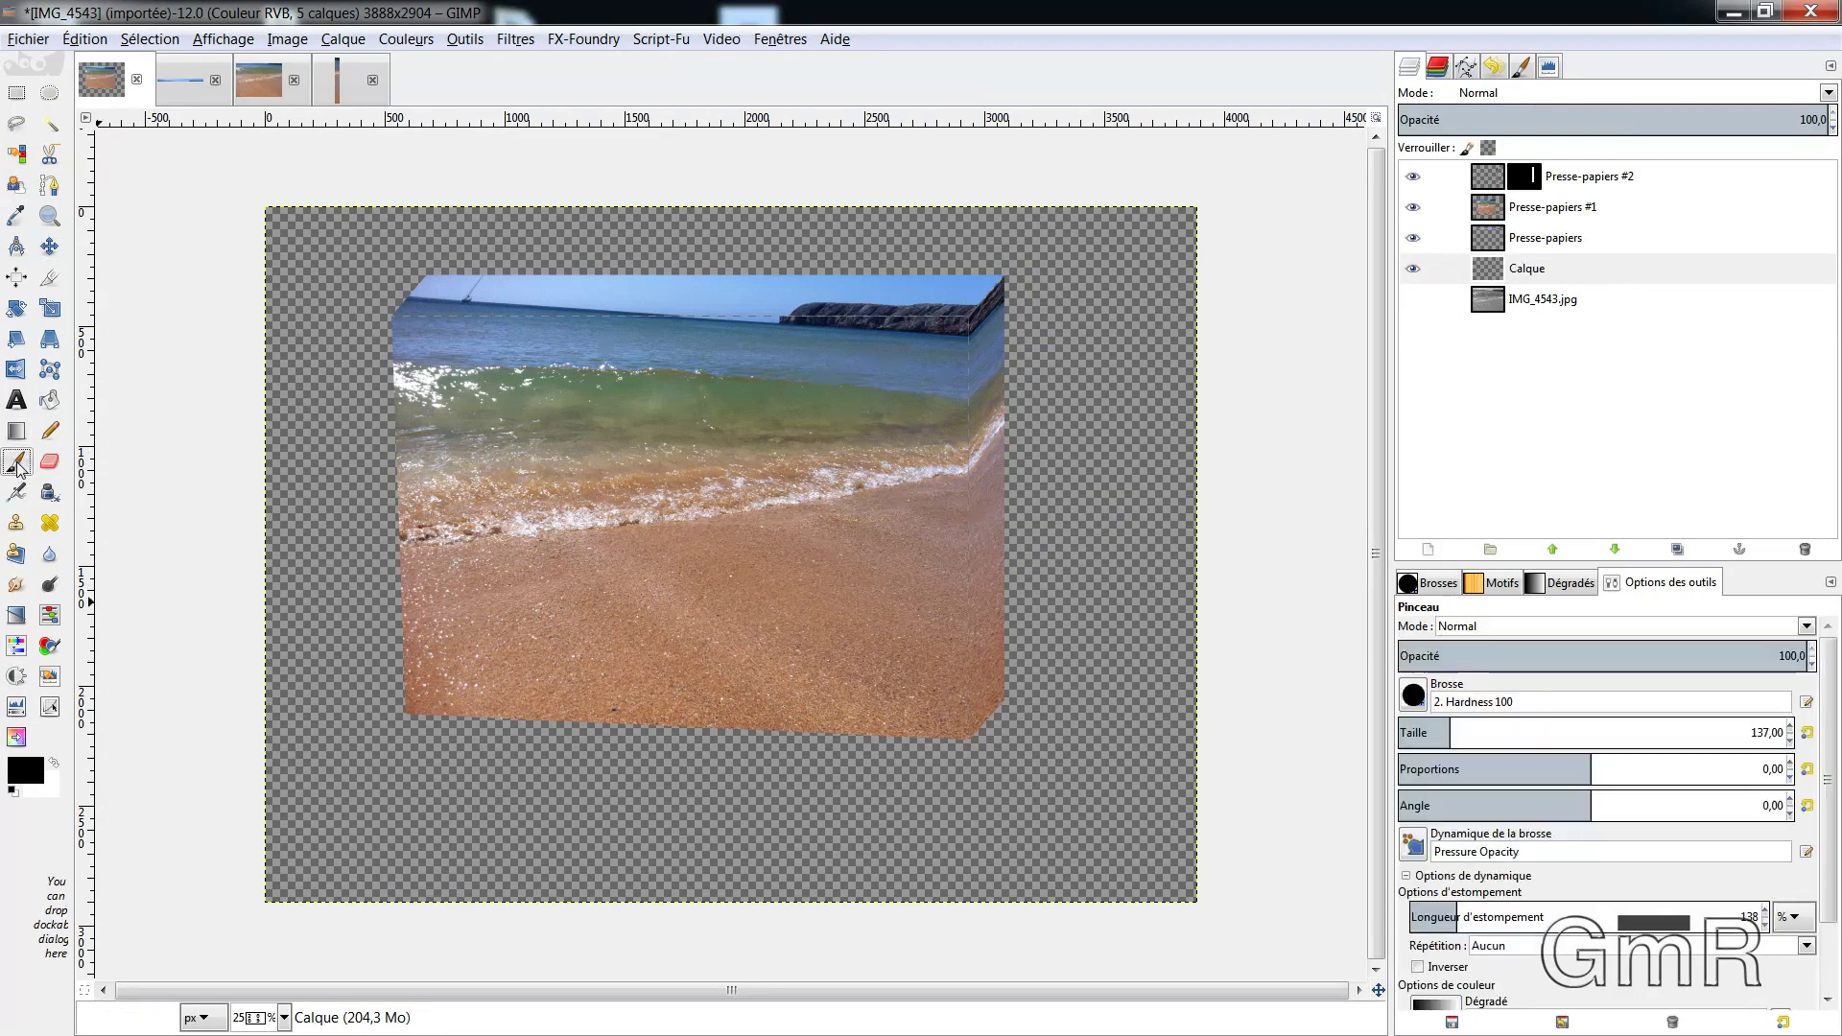
click(57, 763)
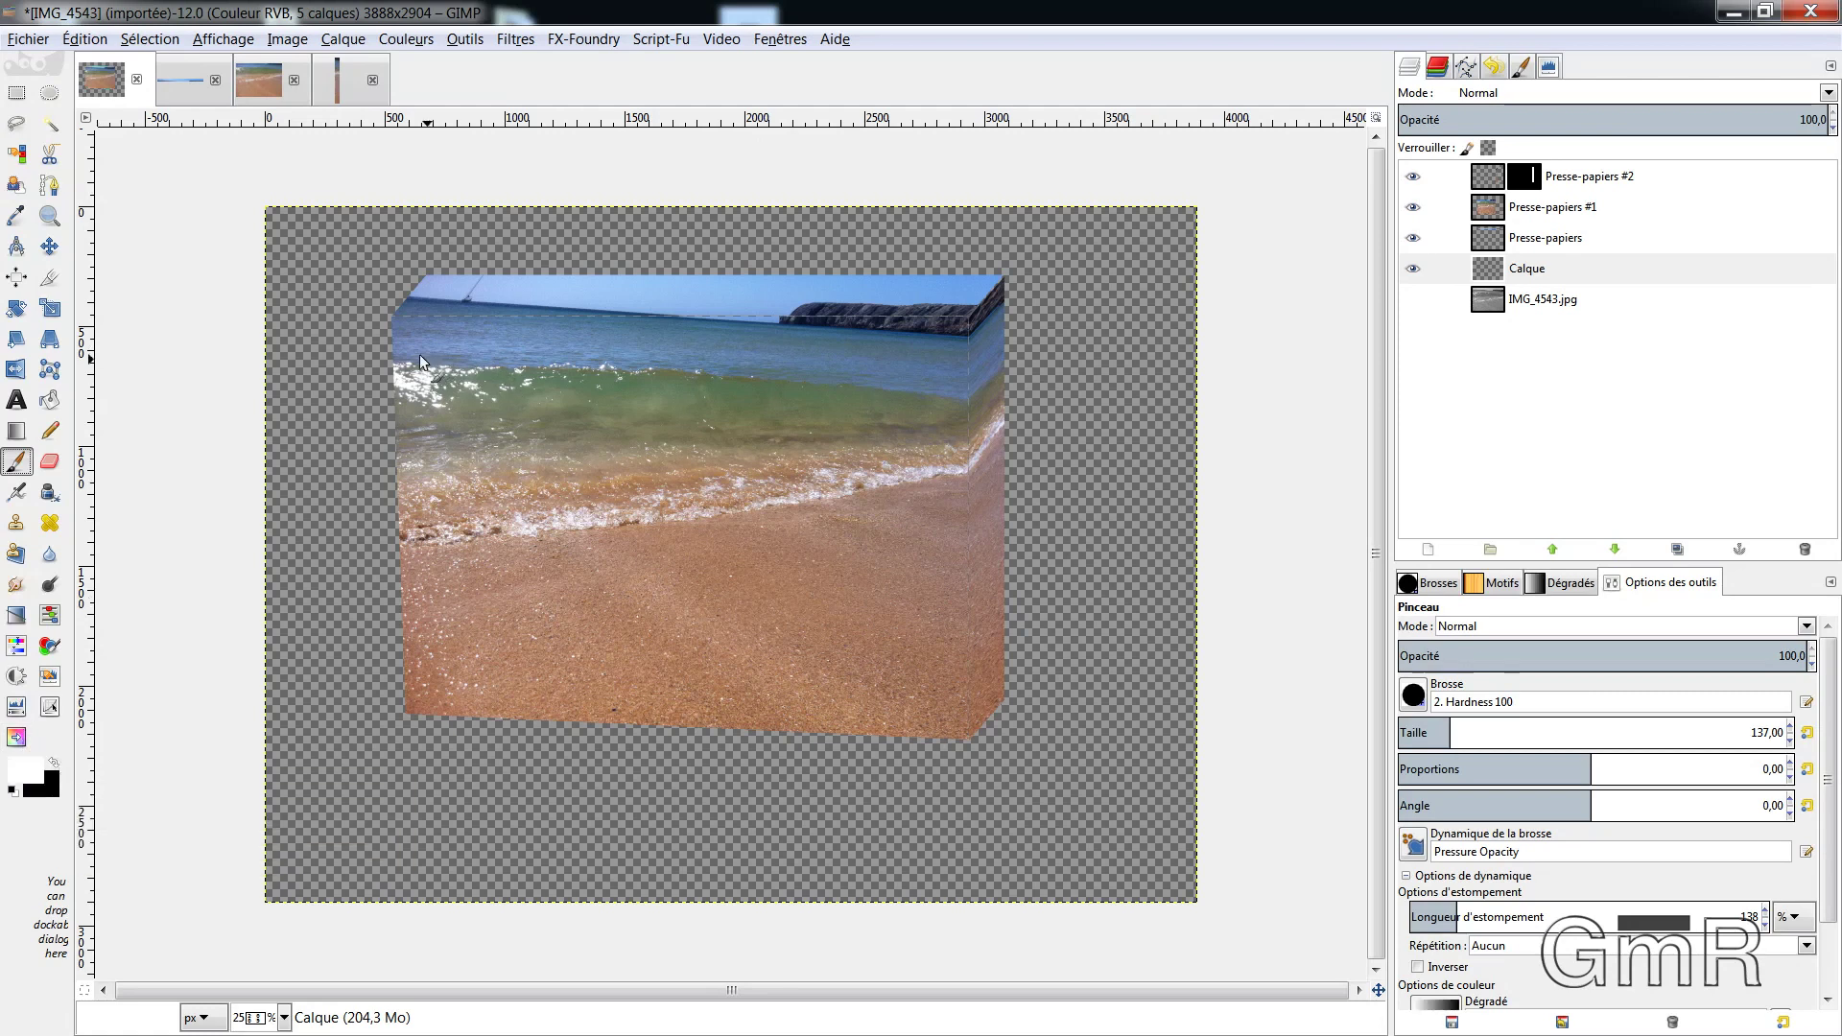
drag(412, 316, 623, 315)
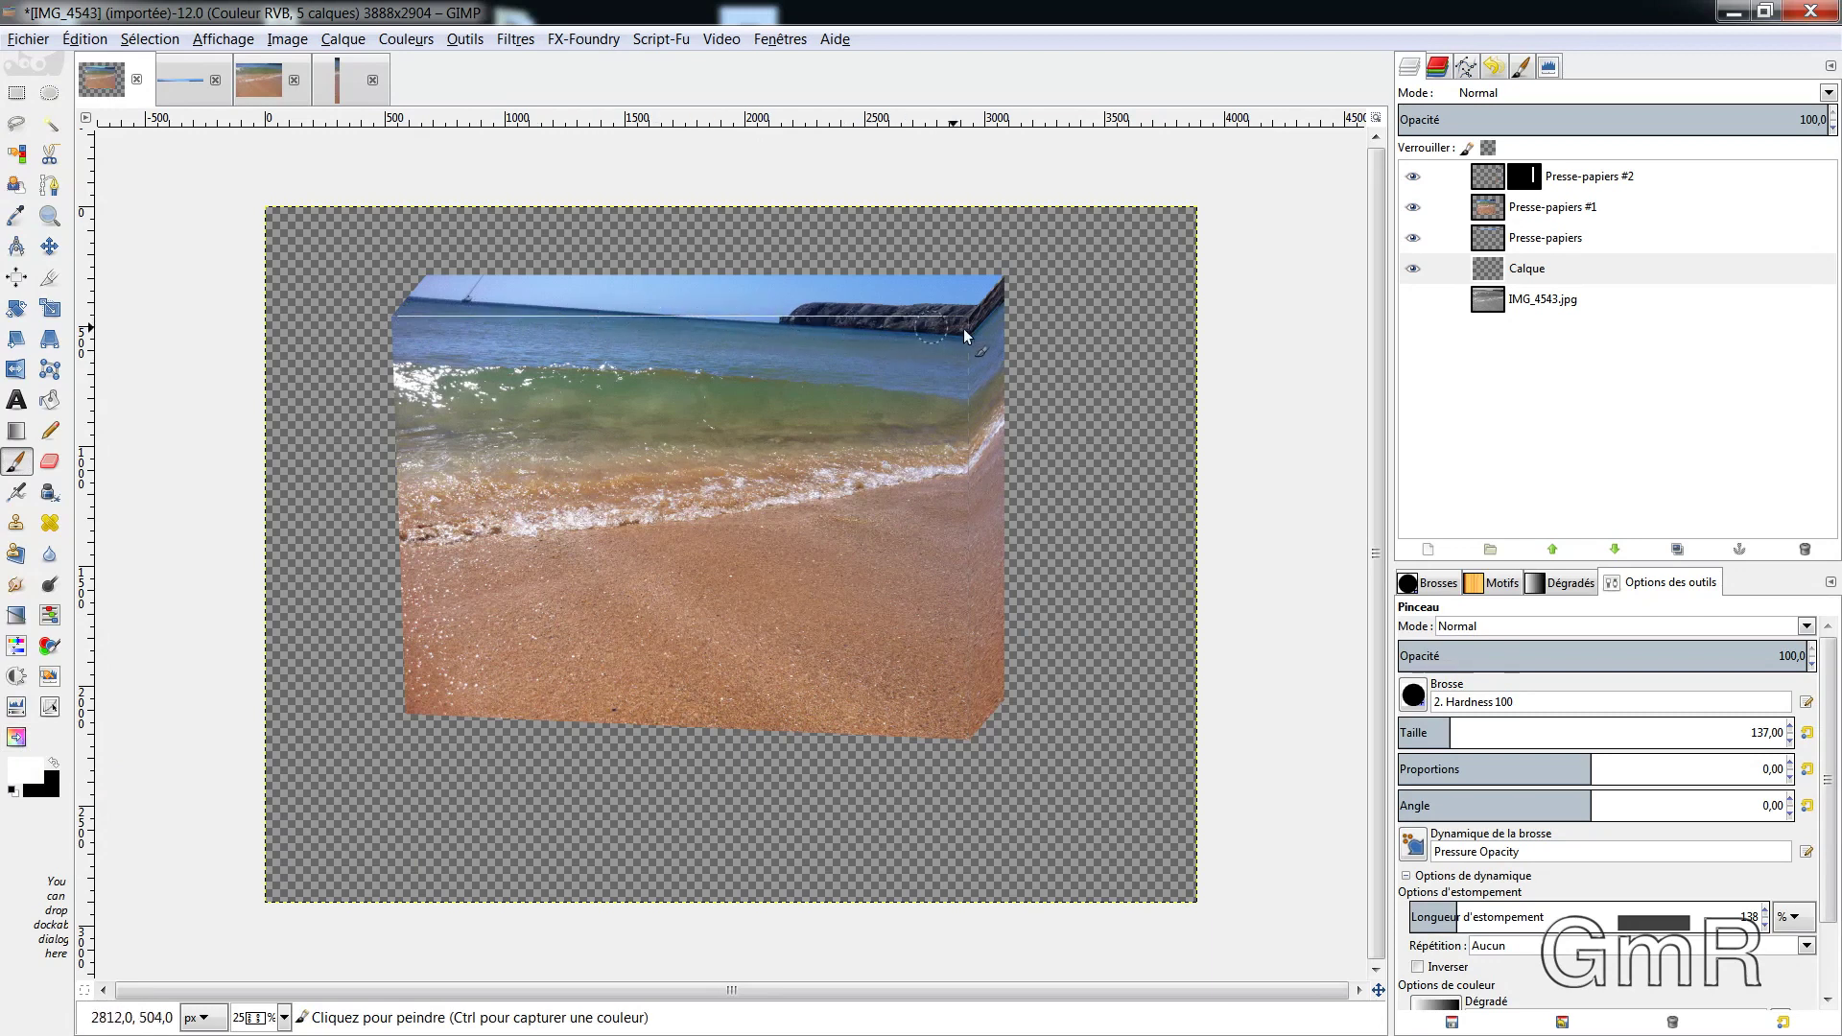
drag(982, 305, 990, 299)
click(963, 323)
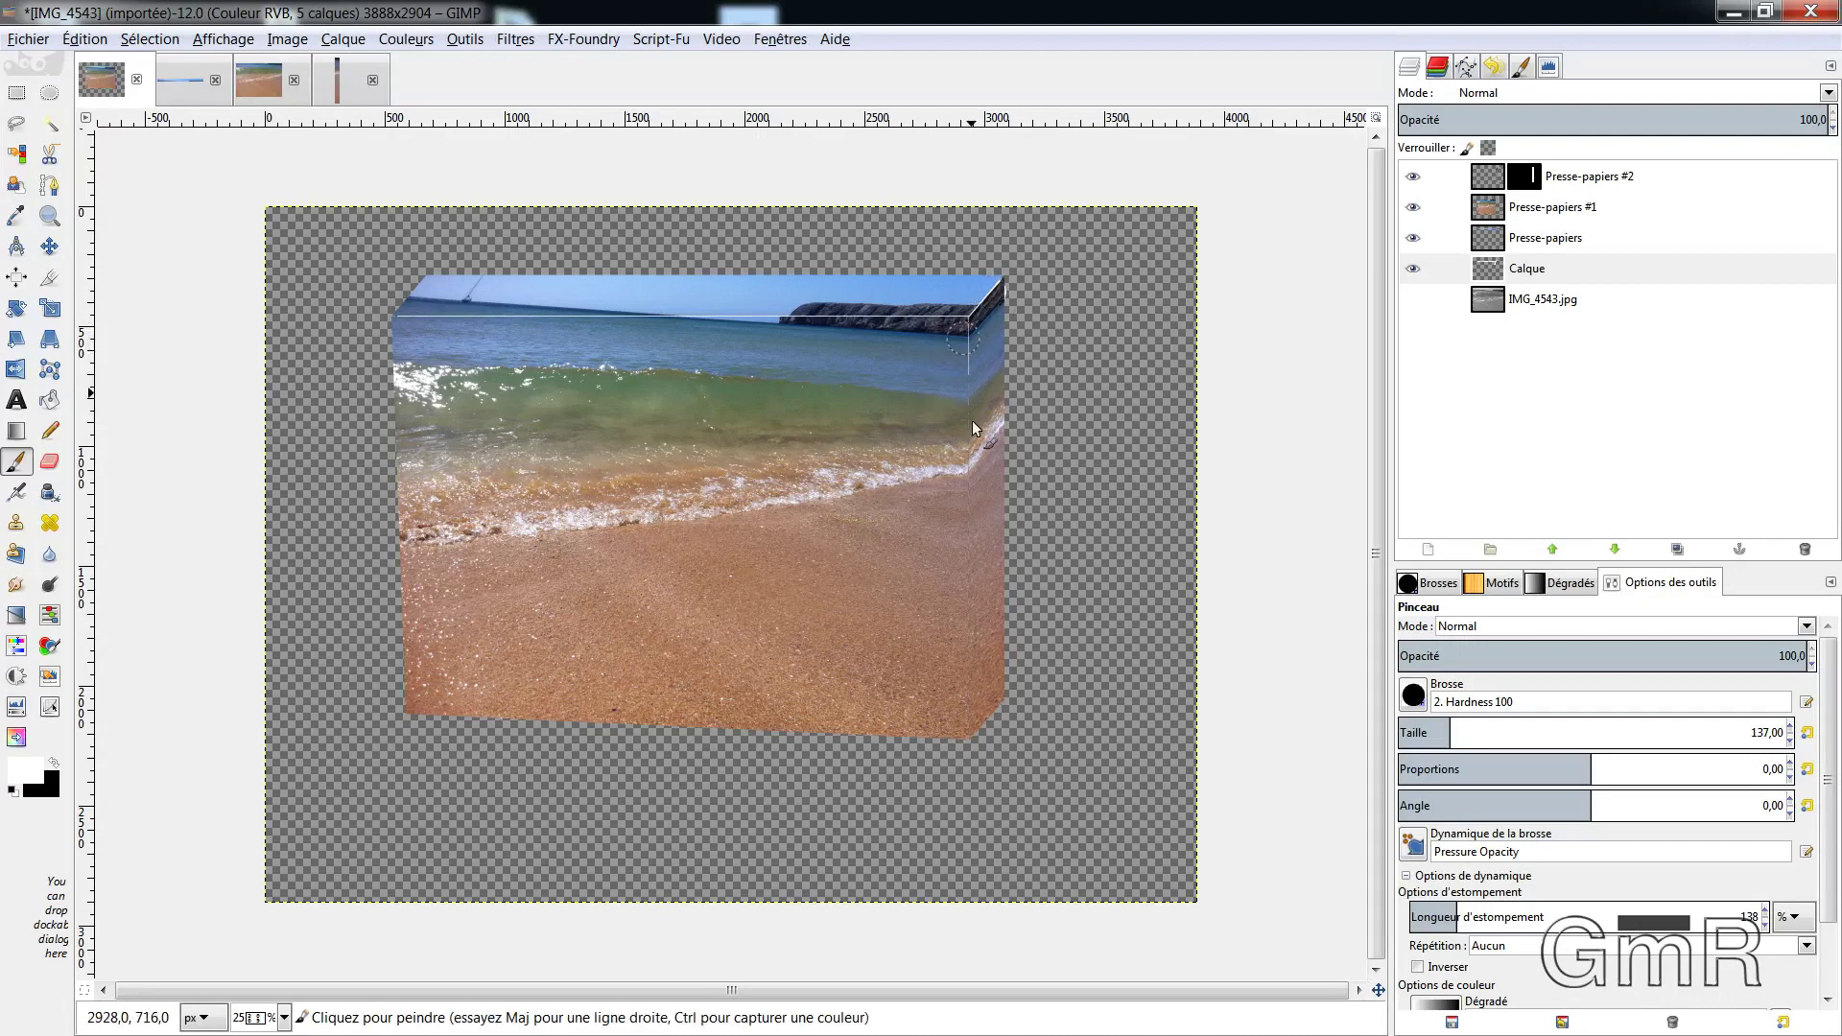
drag(970, 703, 967, 726)
ctrl+scroll(411, 324, up, 3)
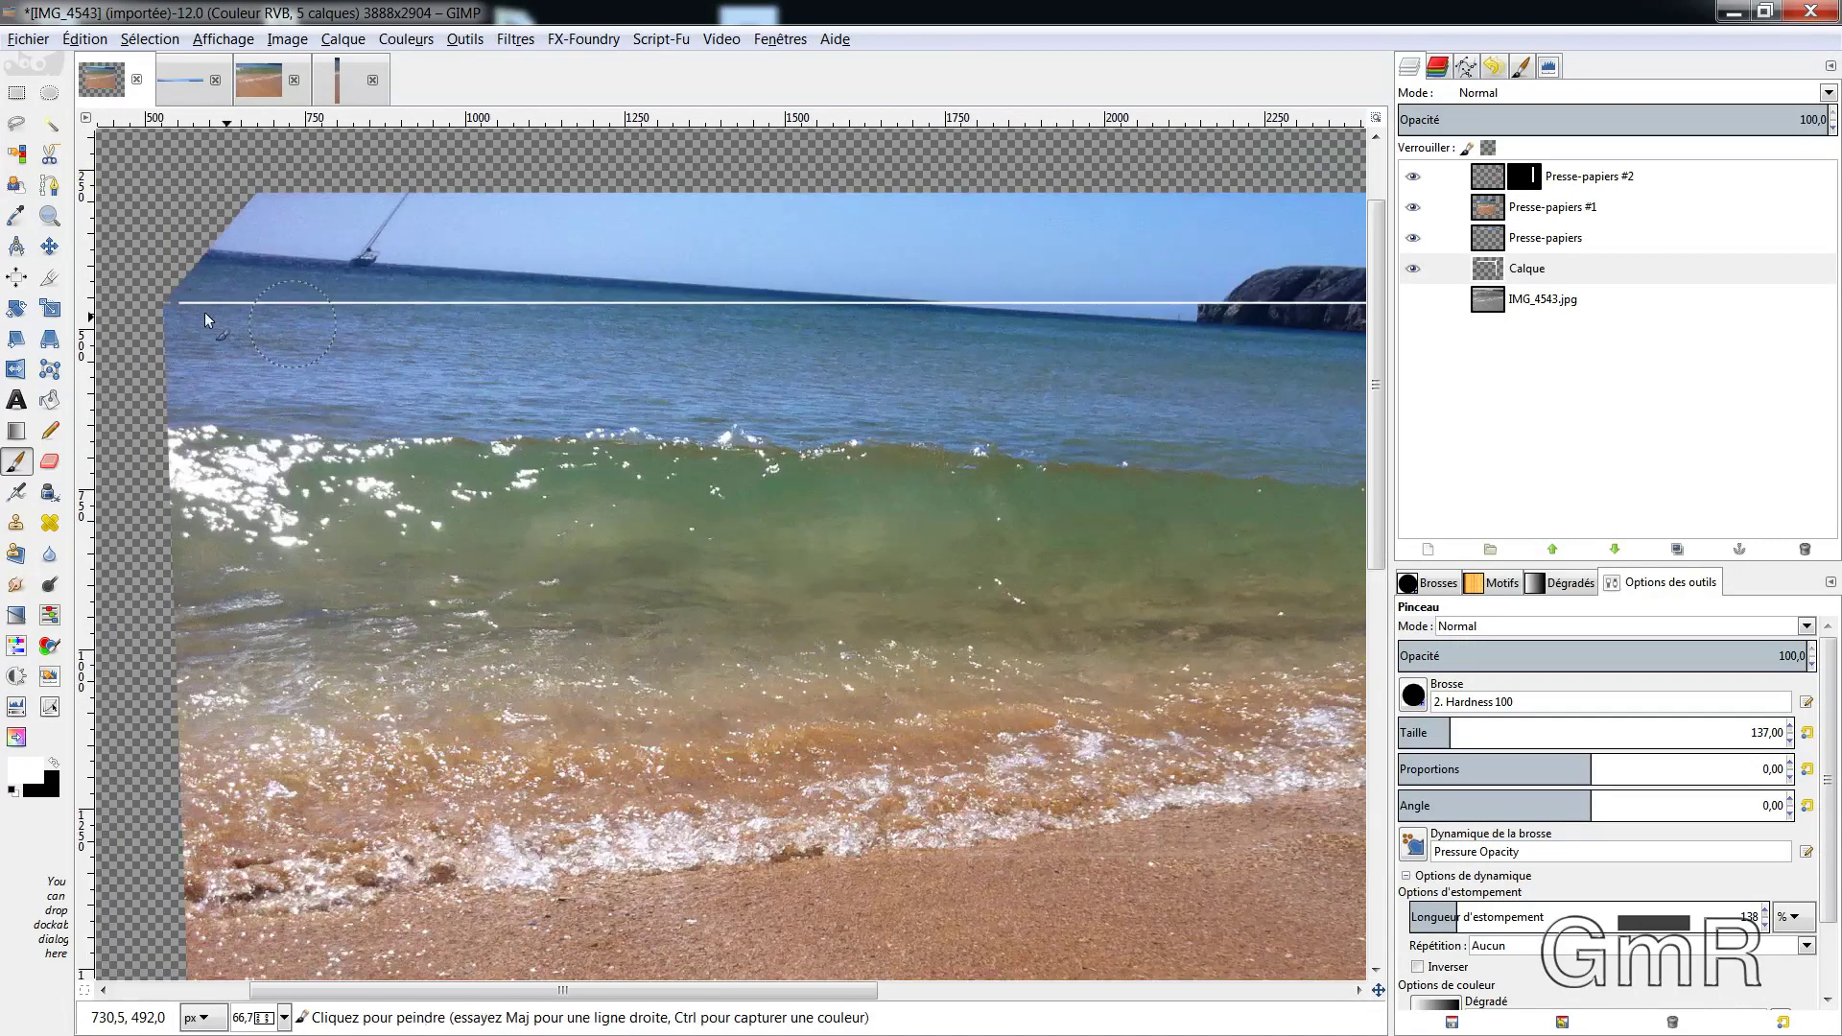
drag(1428, 735, 1400, 737)
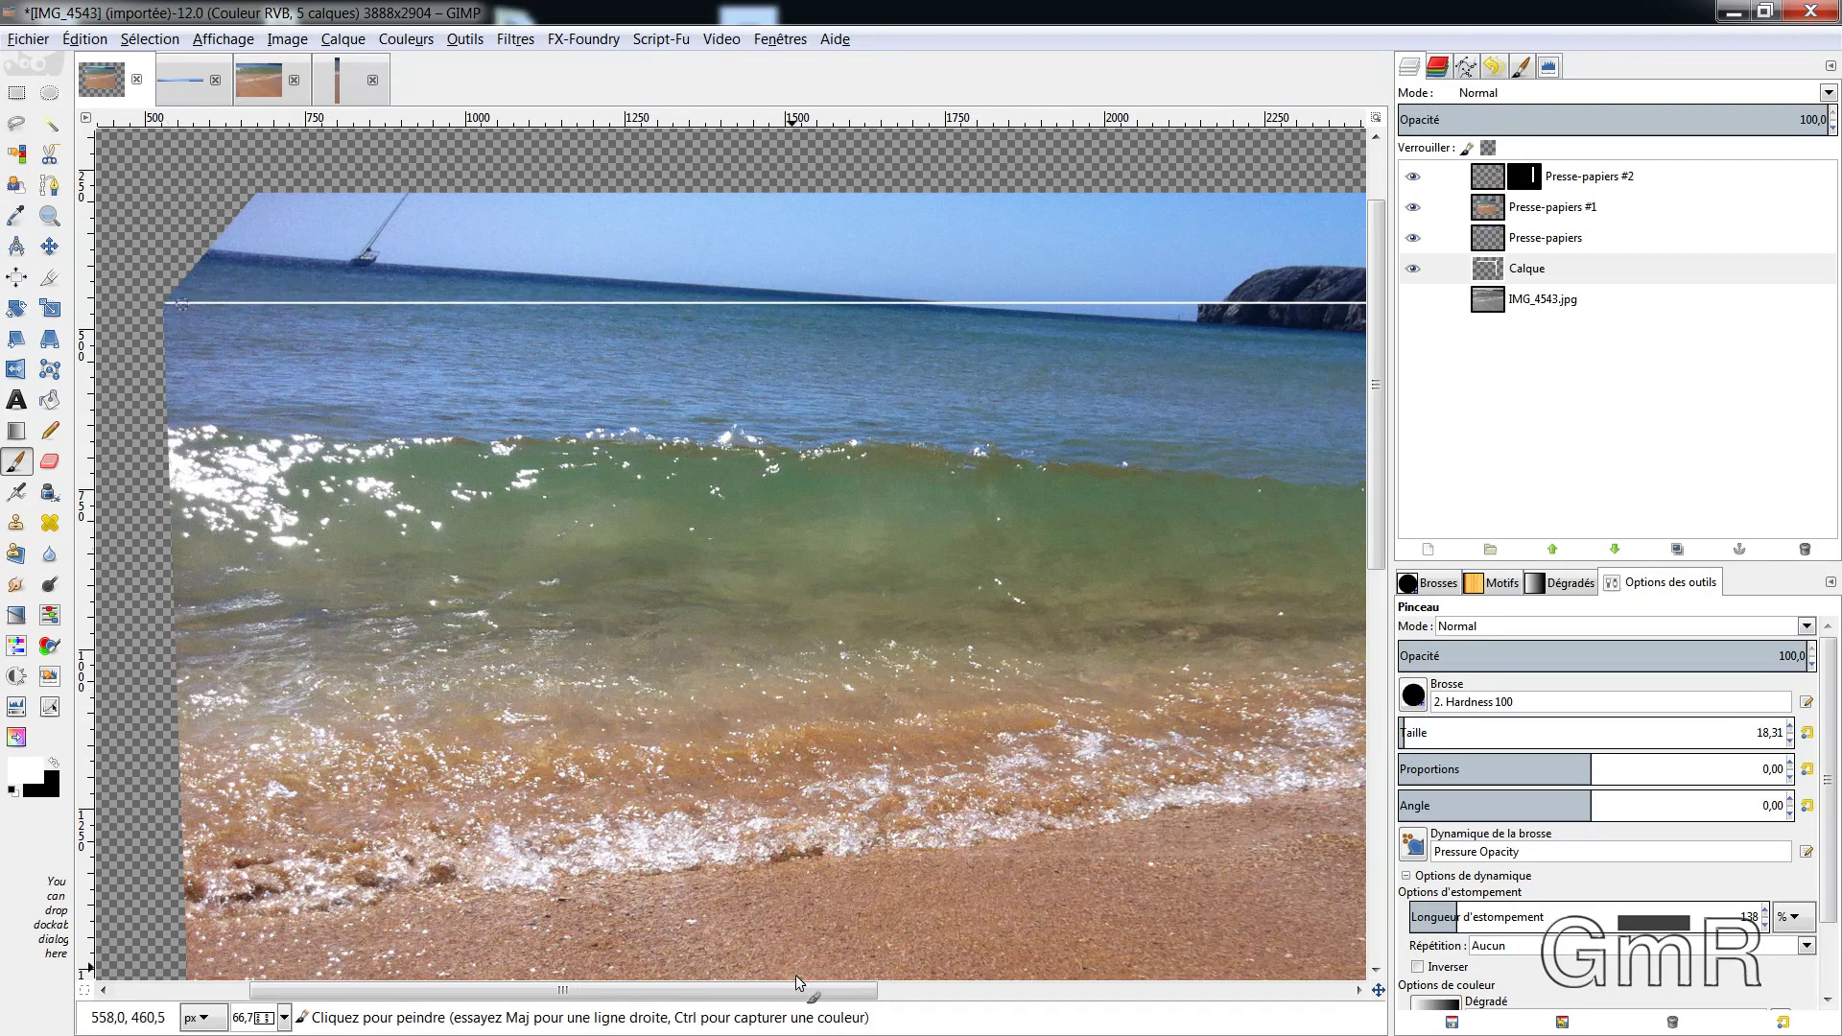
drag(797, 984, 1103, 984)
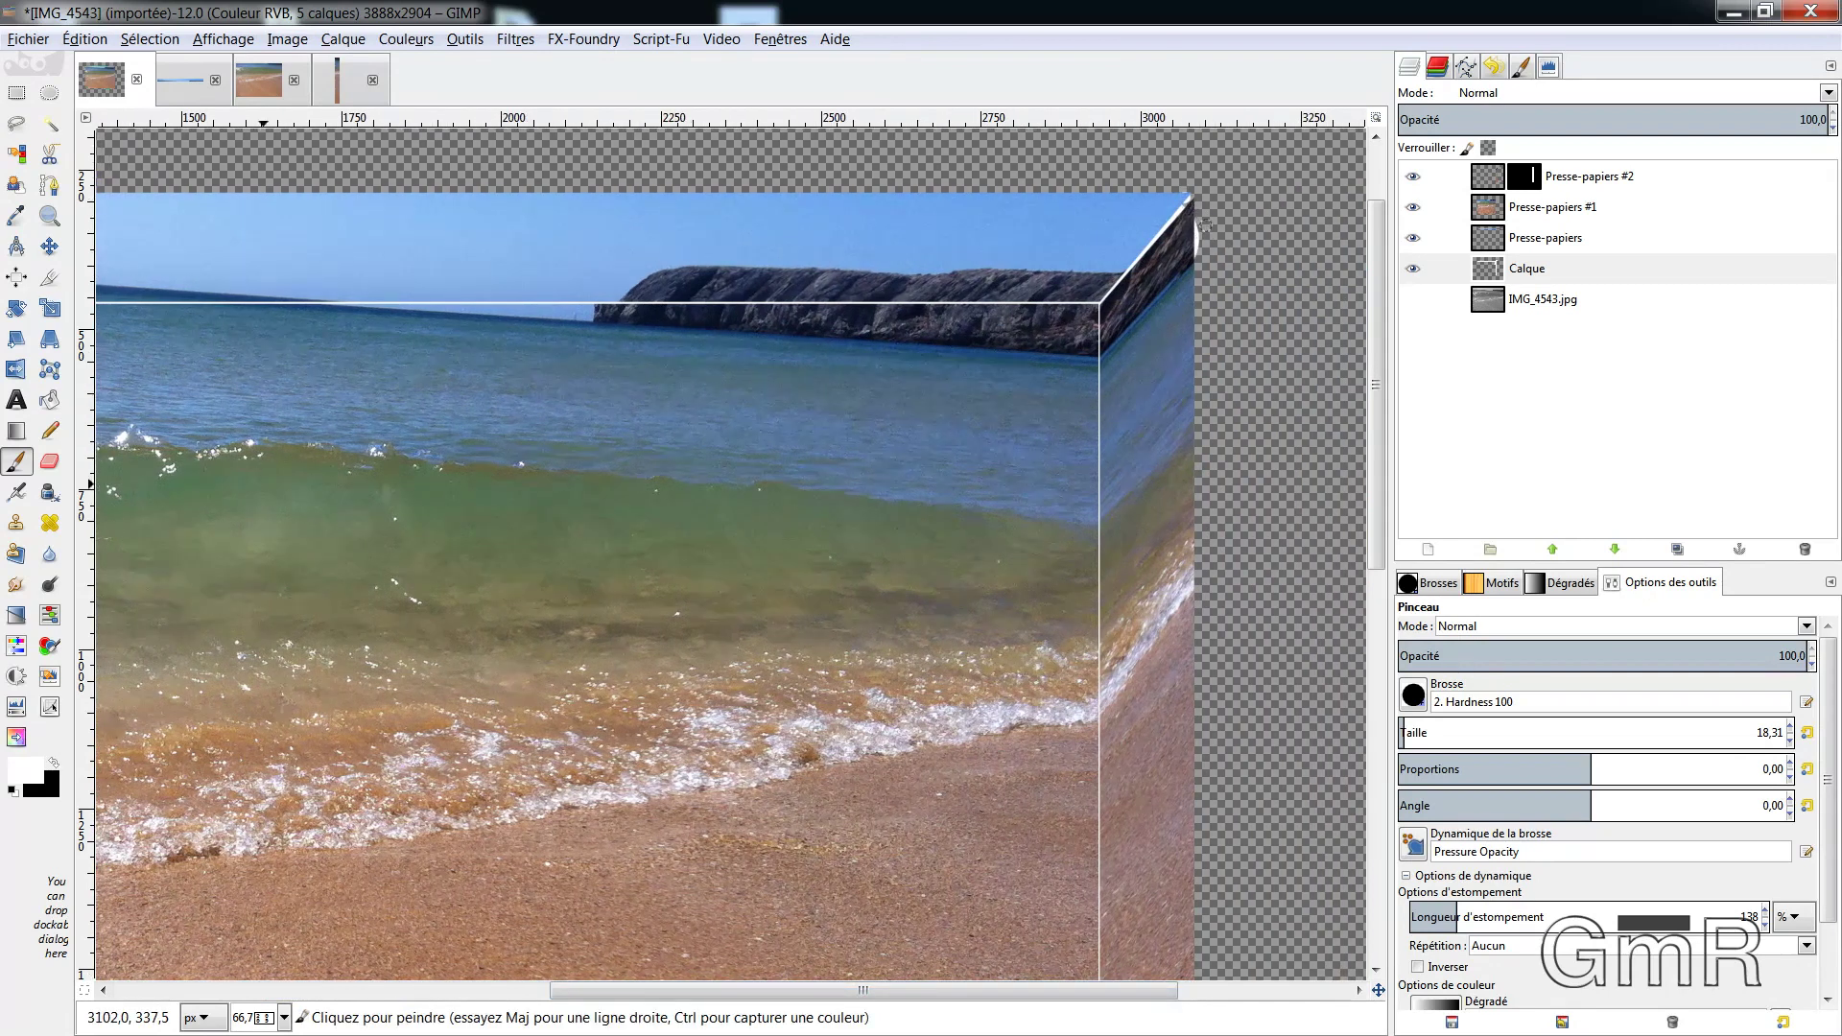
key(shift+e)
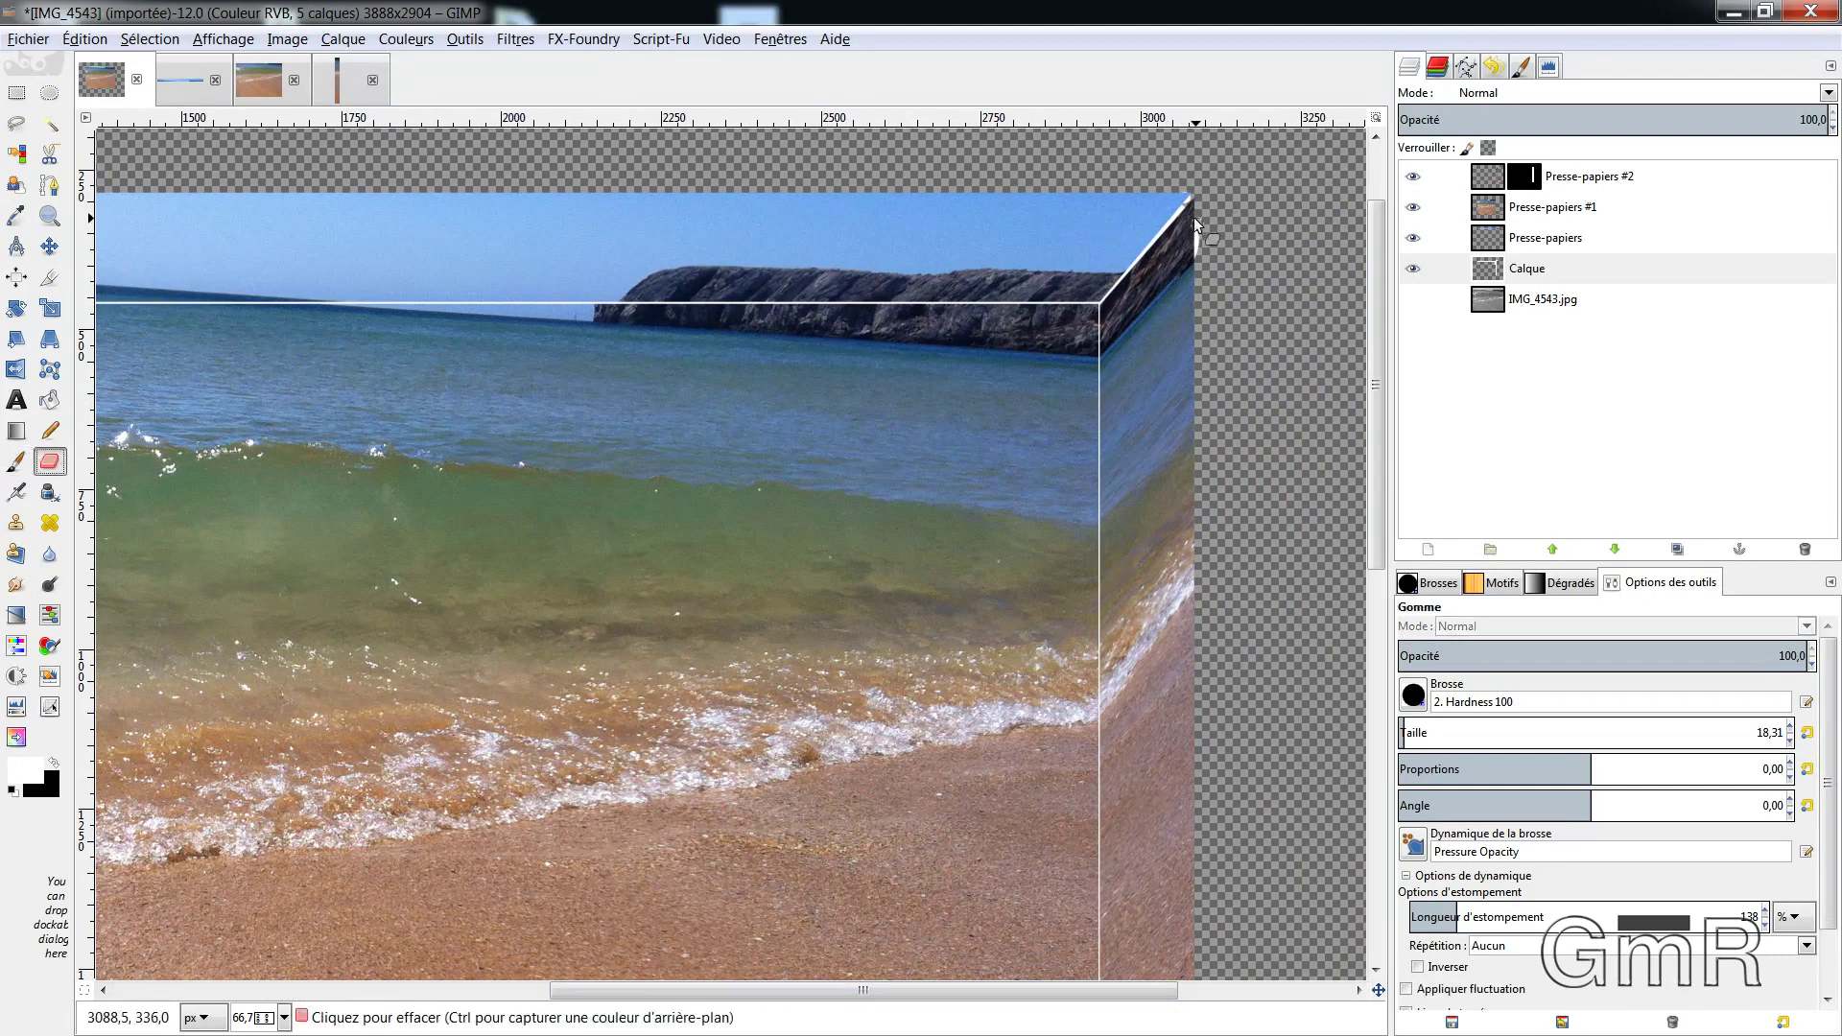
Erase stray pixels at the top face's top-right corner and dab a small paint touch-up
drag(1206, 239, 1197, 259)
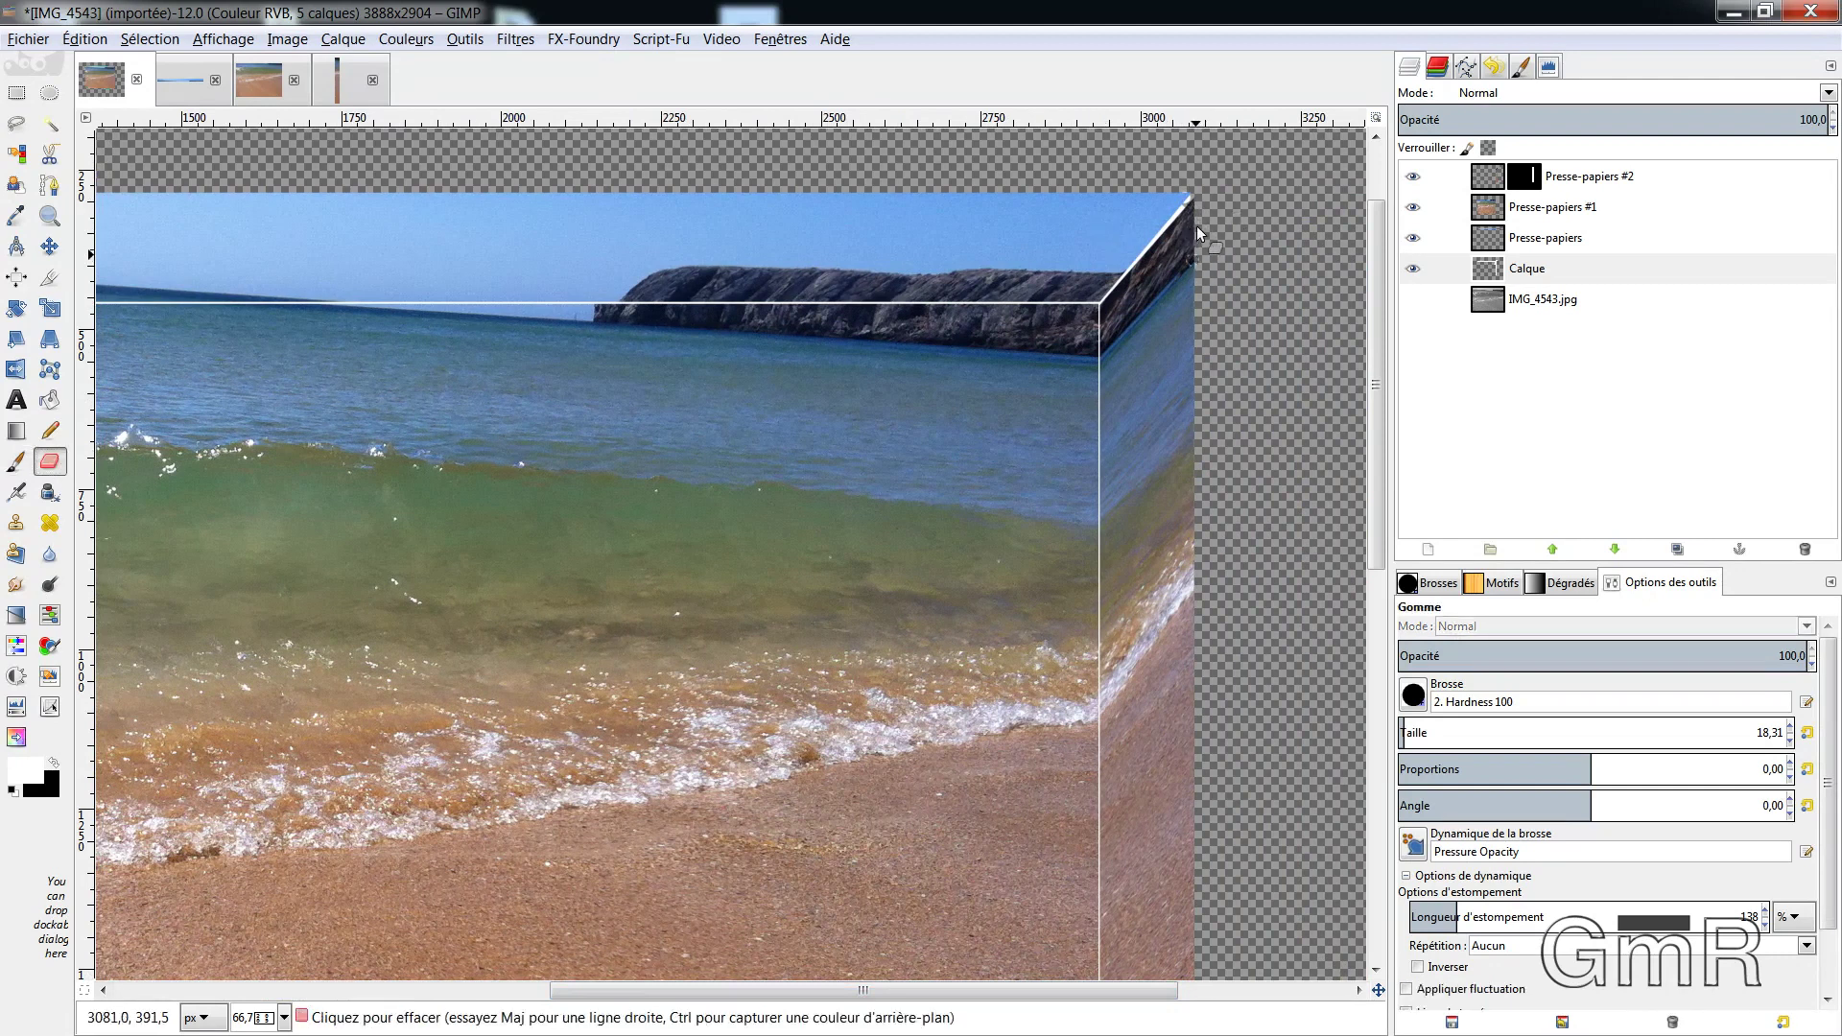
key(p)
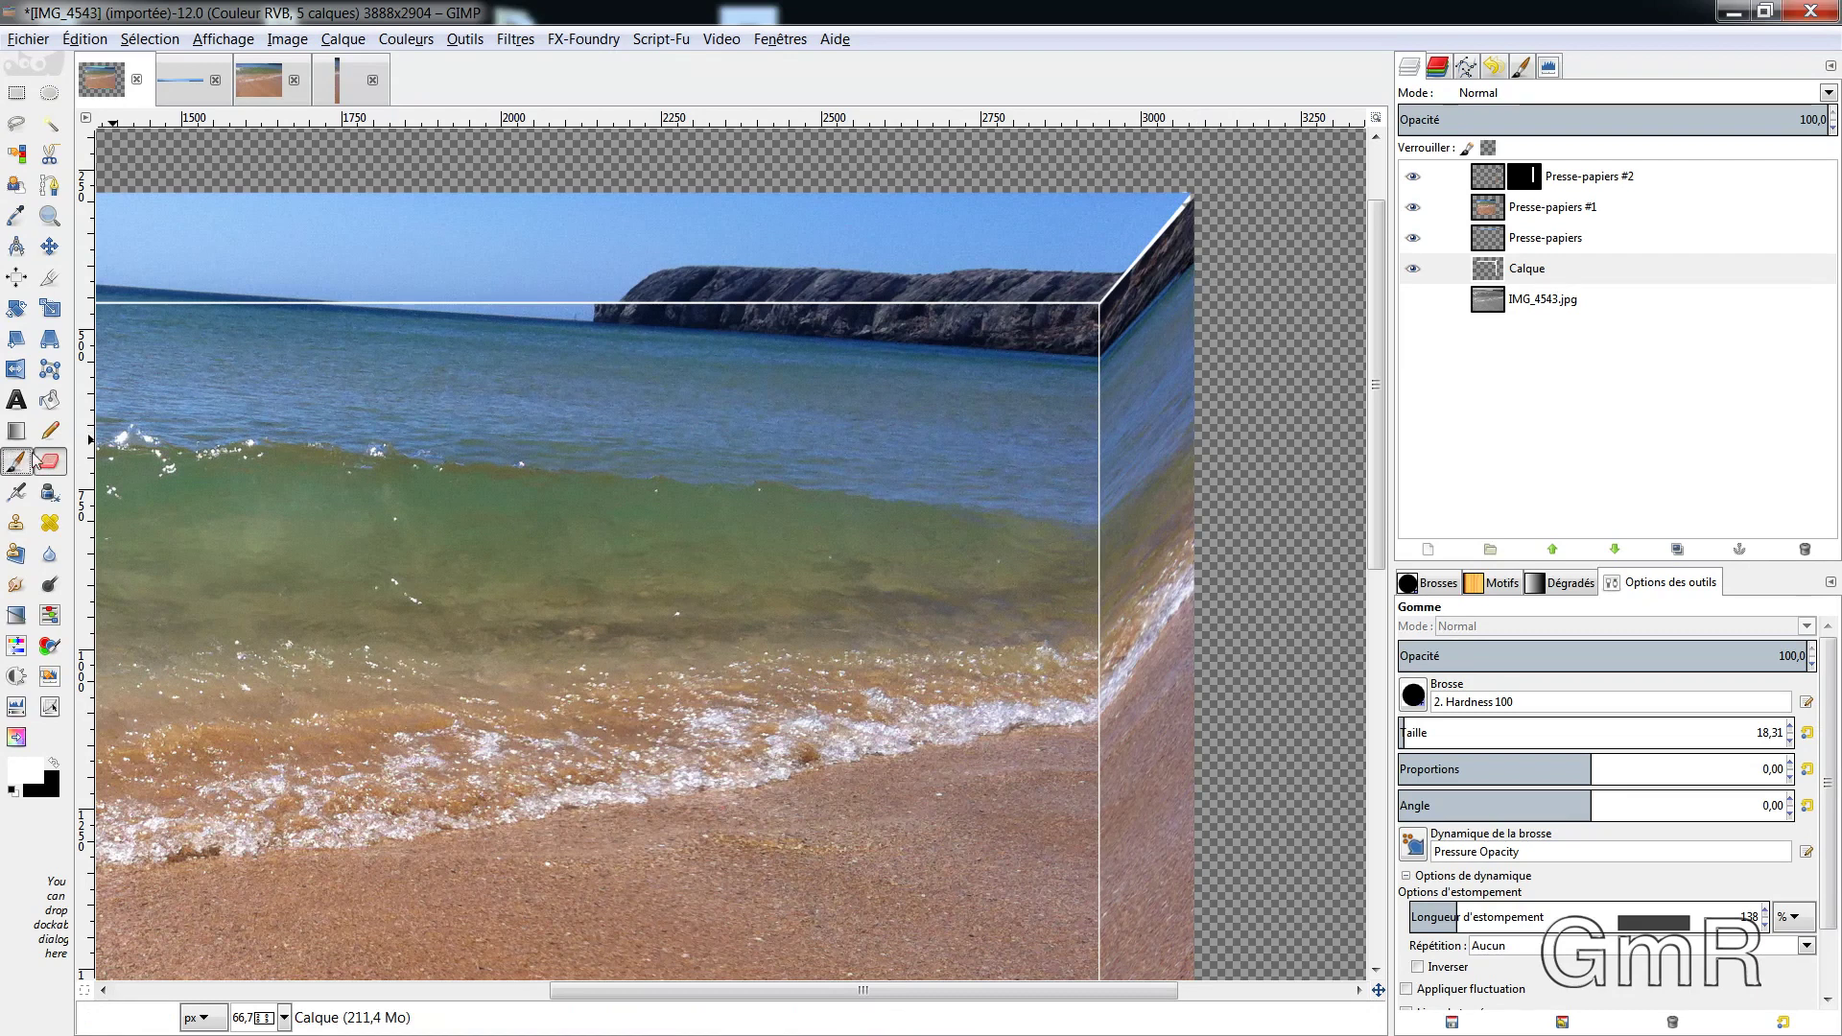
click(1182, 204)
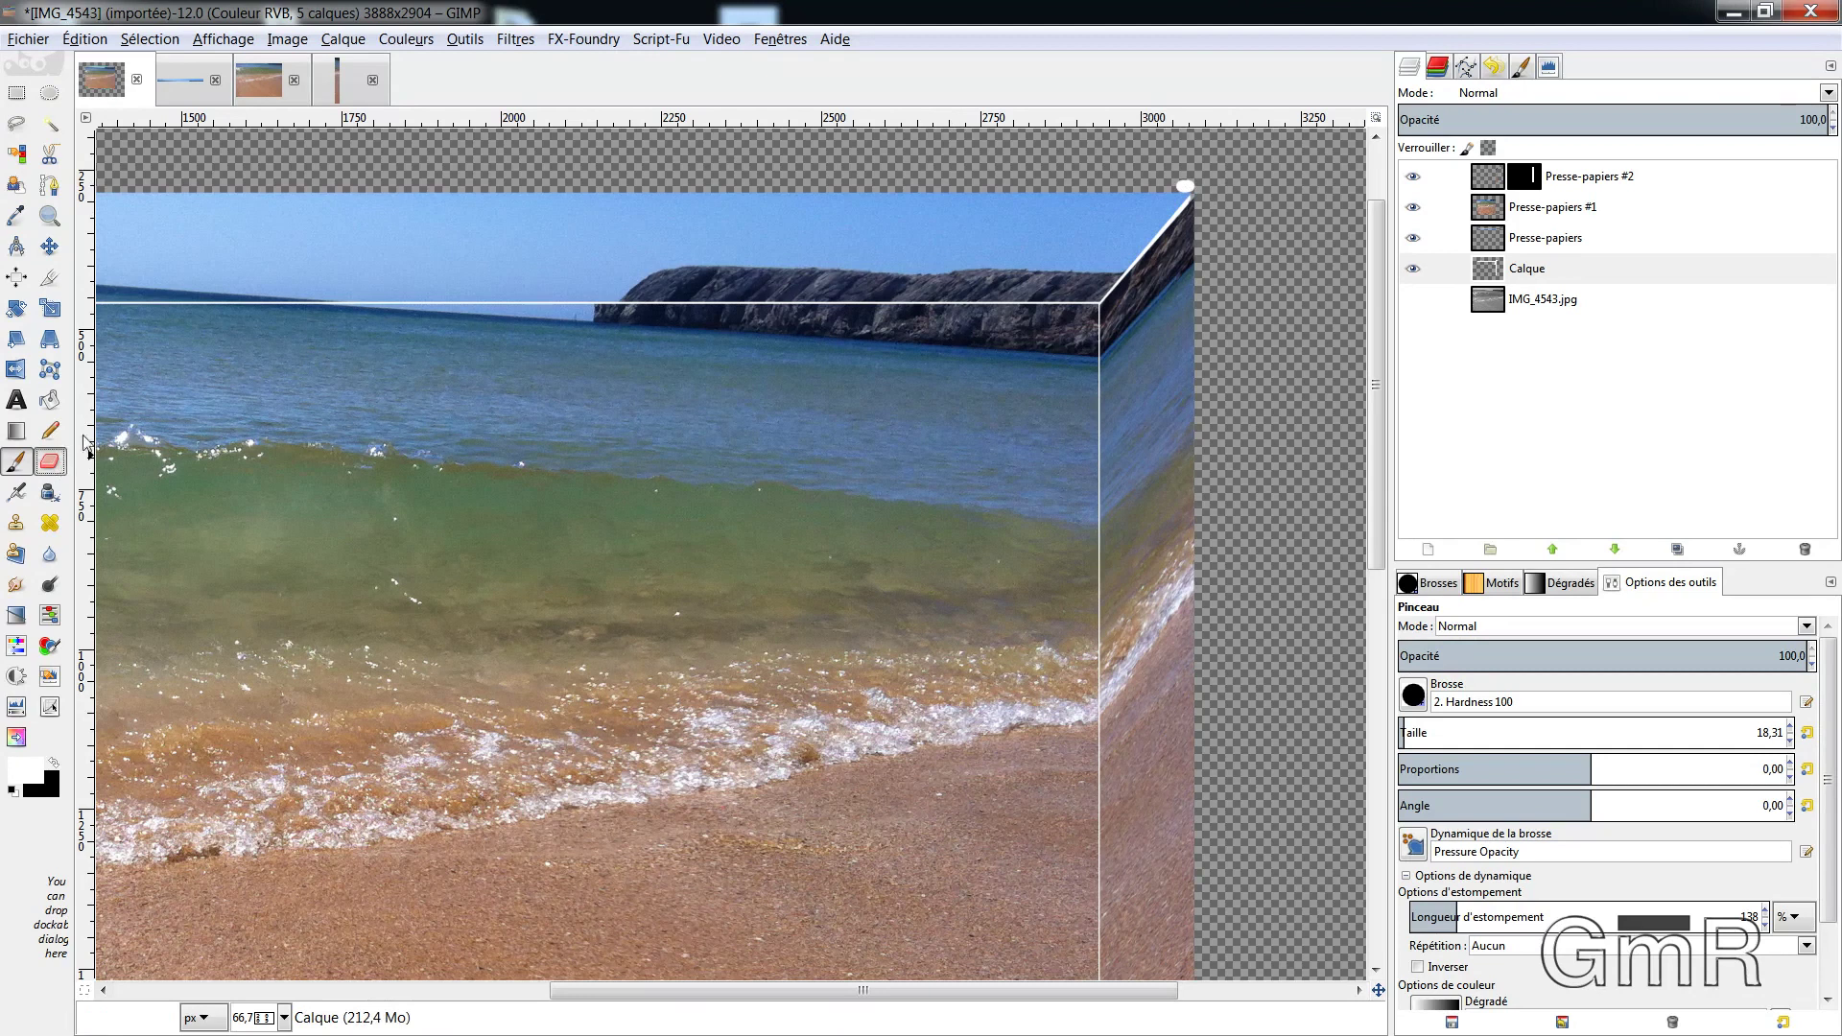
click(49, 461)
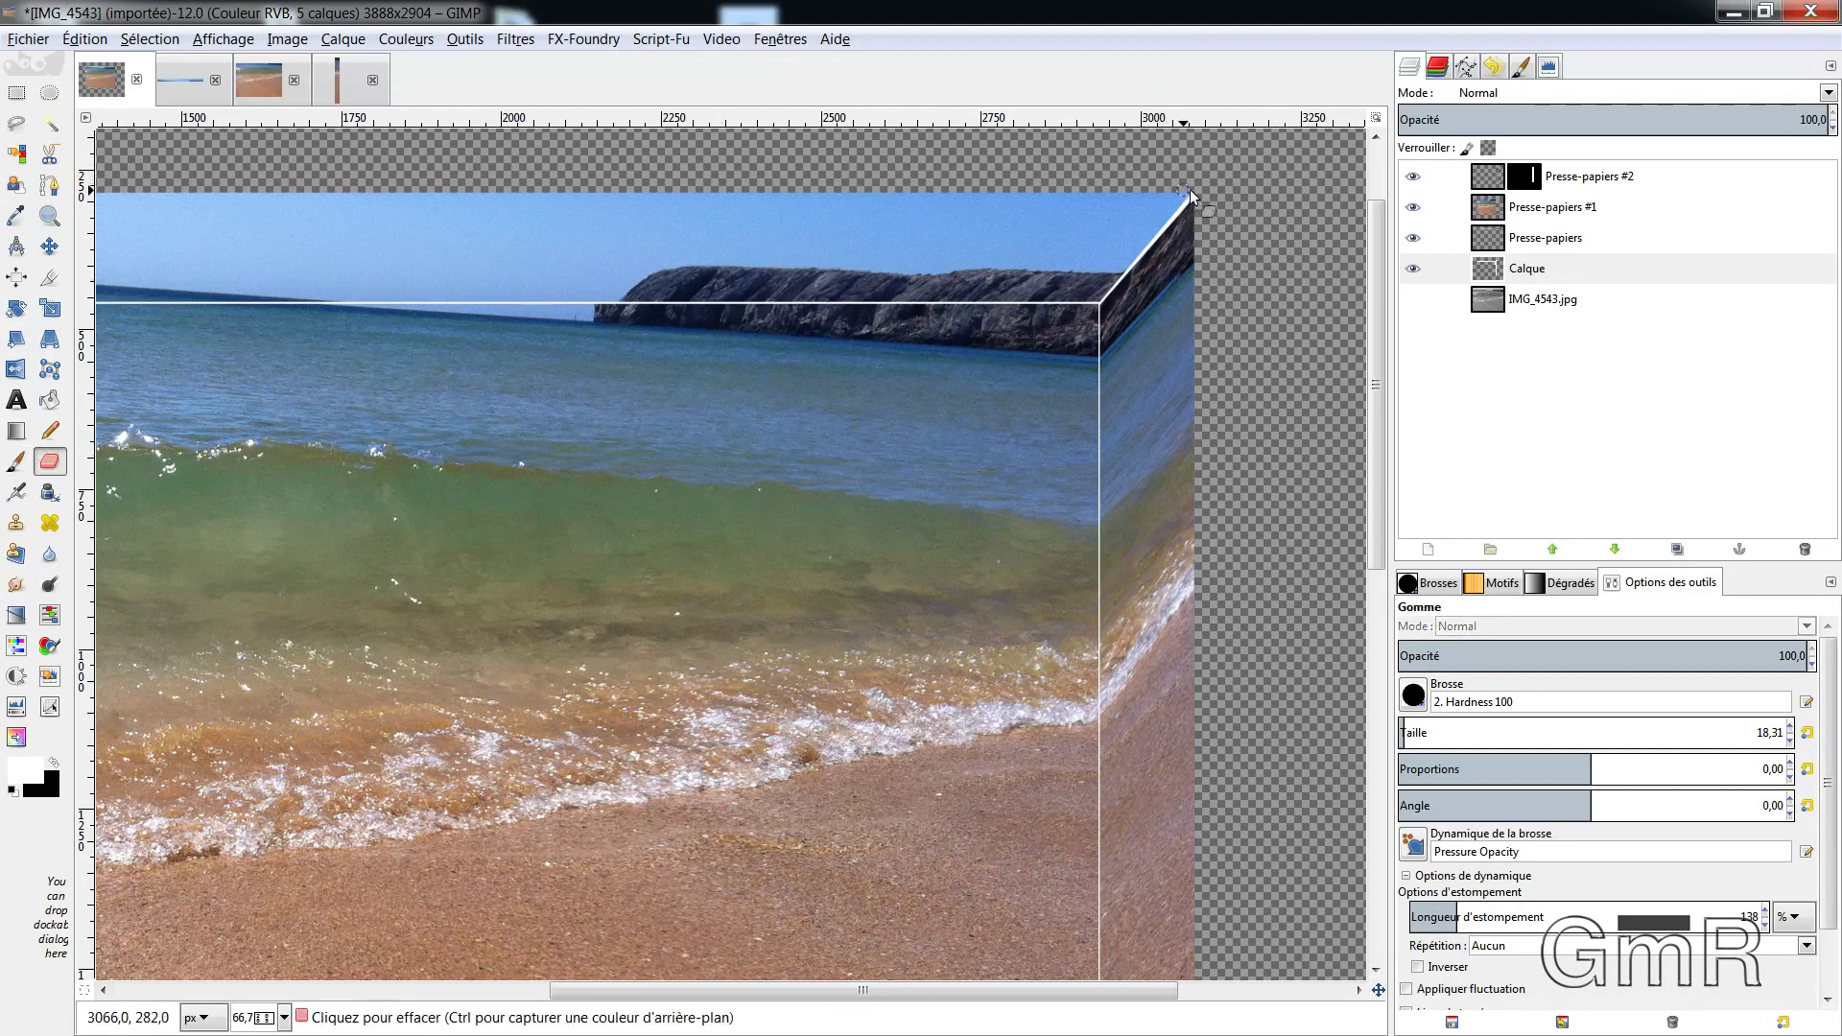
key(minus)
key(minus)
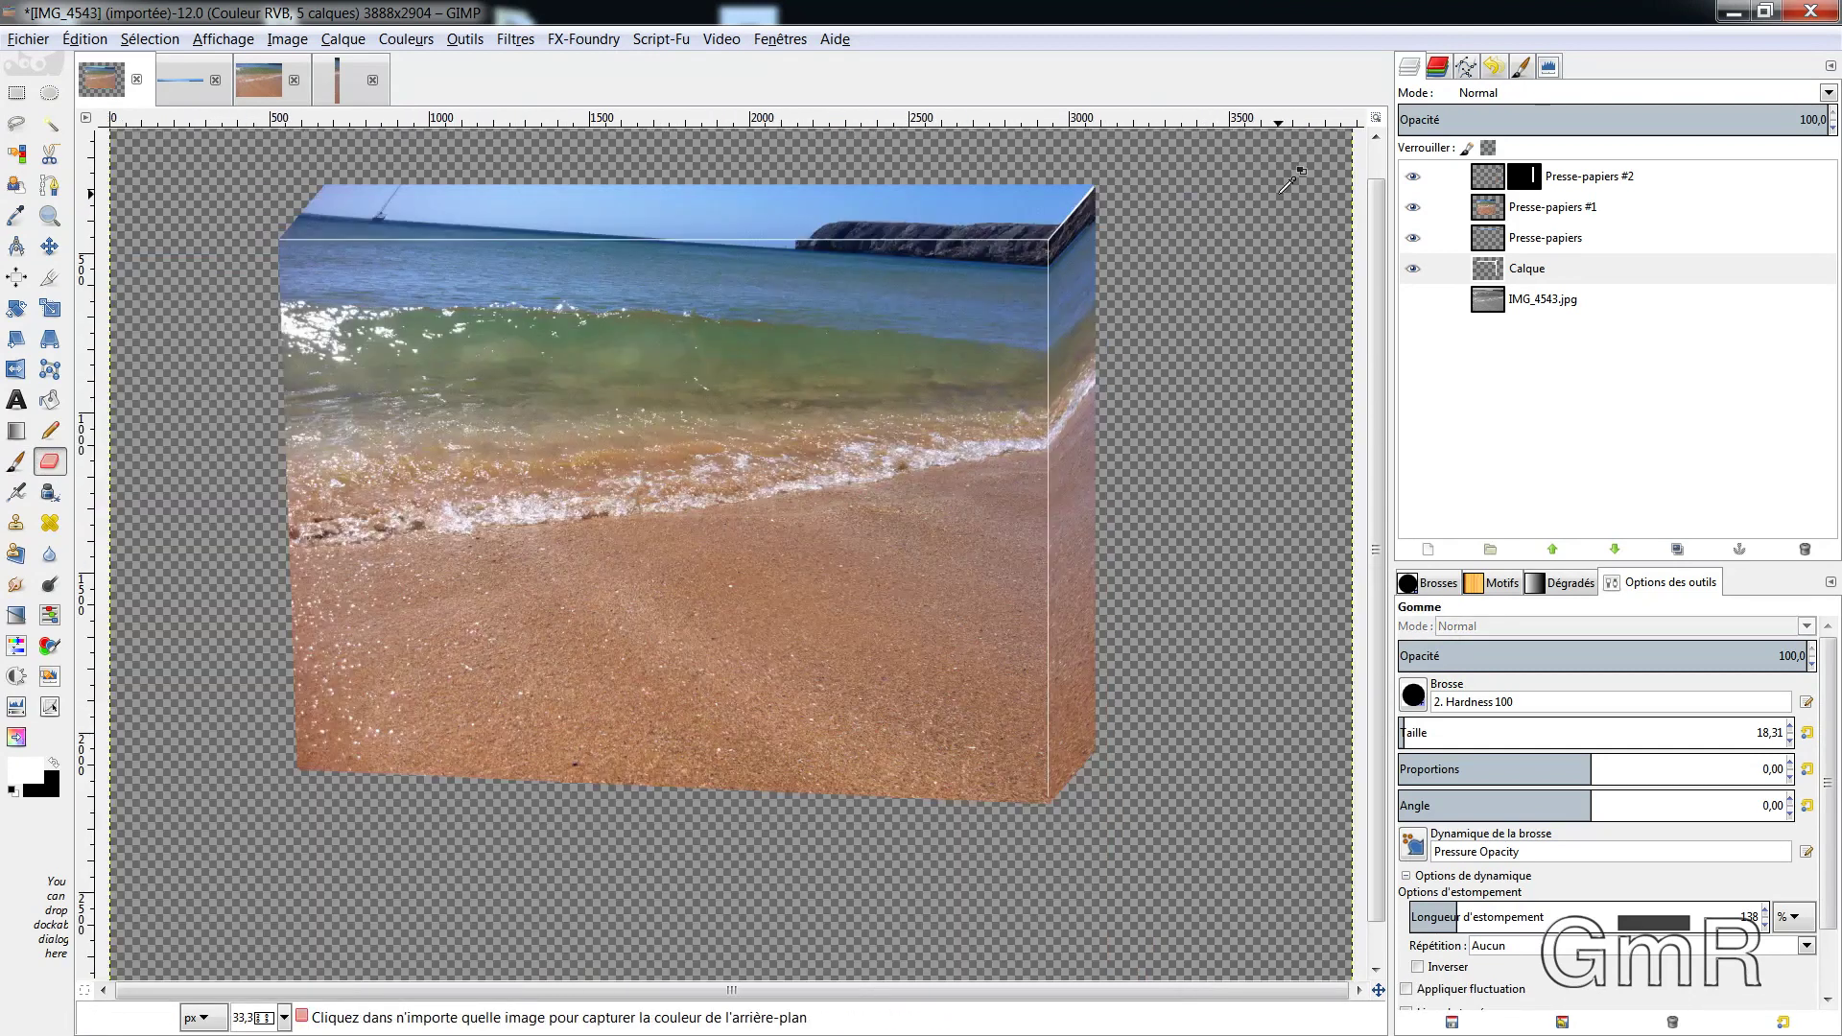
key(minus)
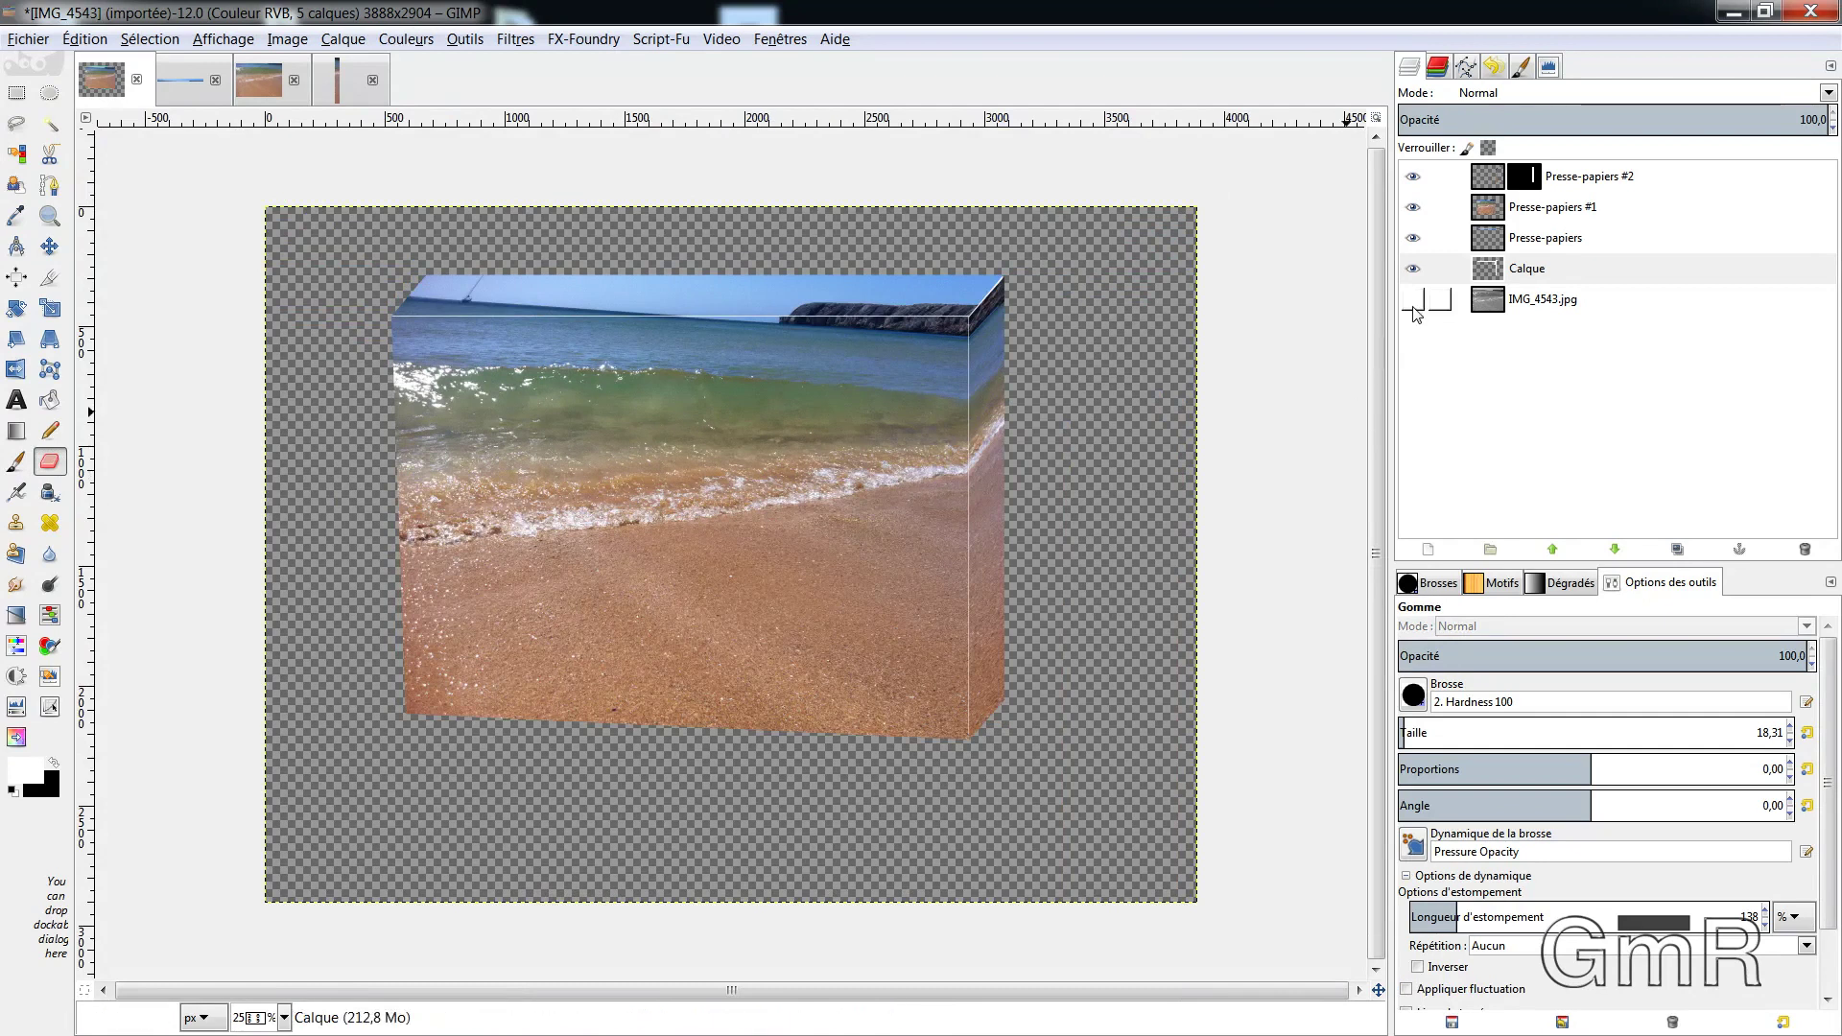
Merge Presse-papiers #2, Presse-papiers #1 and the resulting layer down into Calque
click(1413, 303)
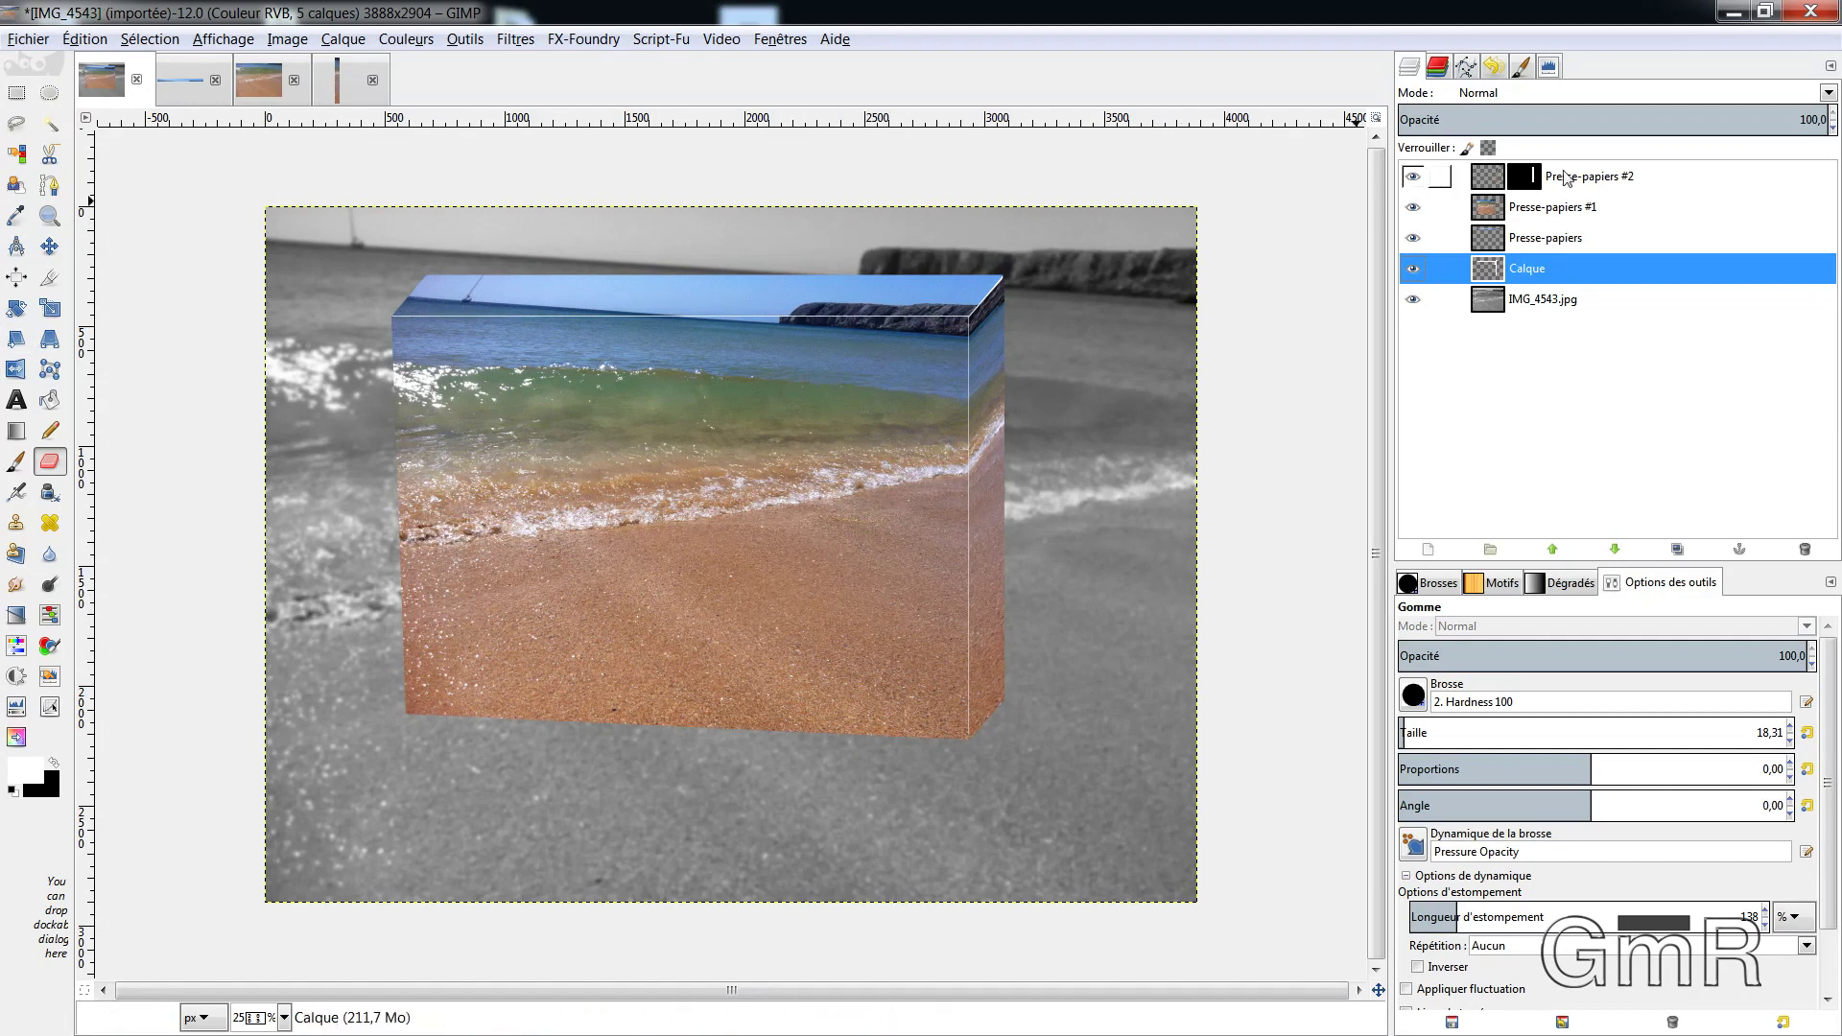
click(1412, 299)
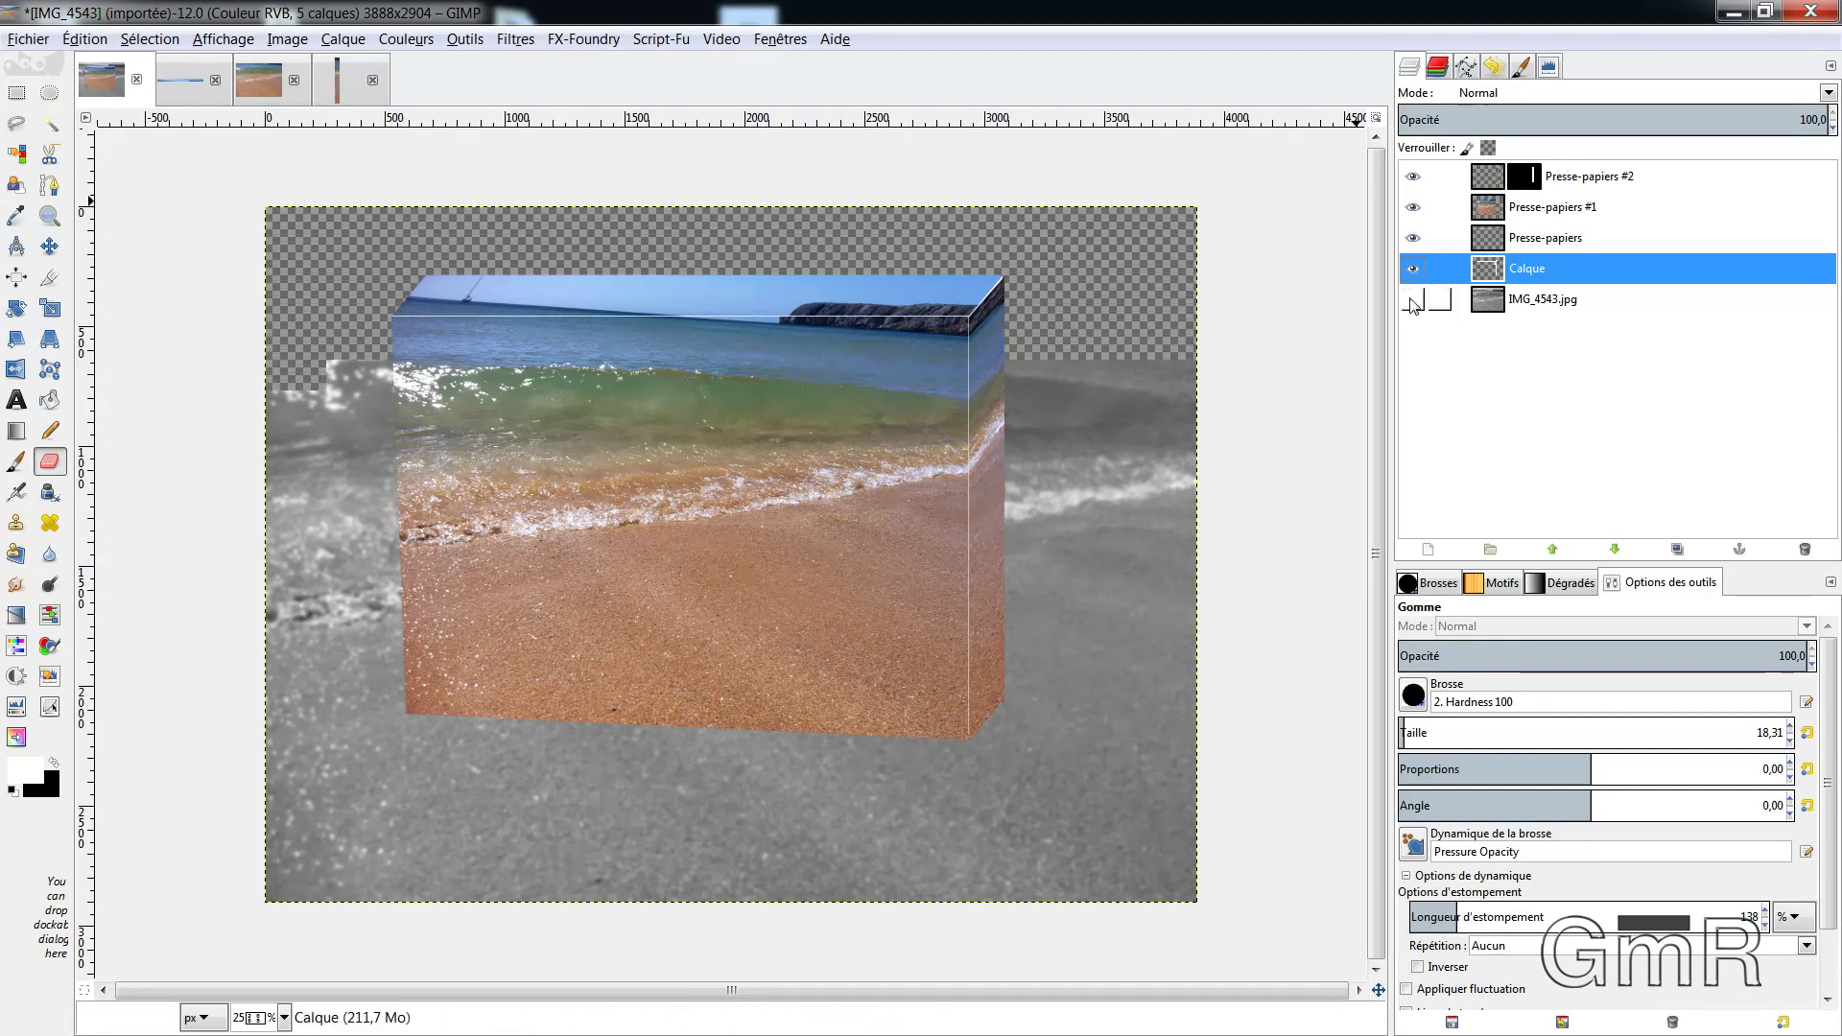
click(1412, 298)
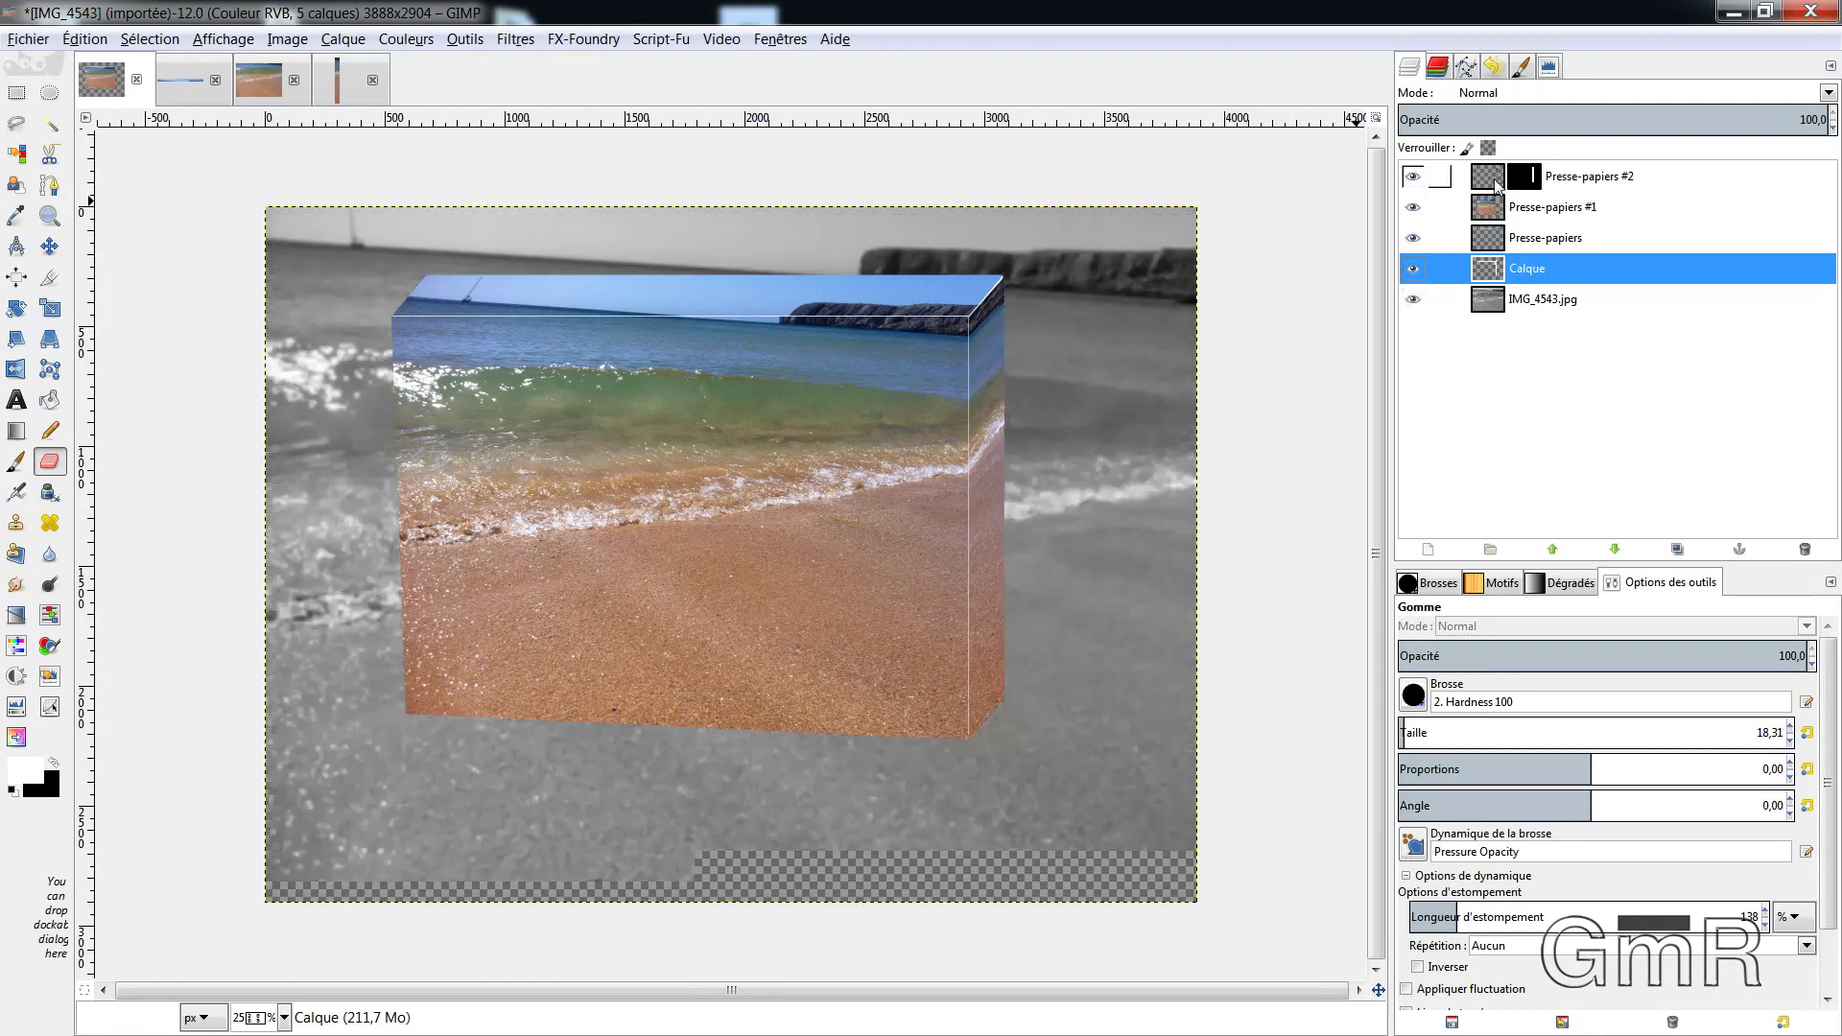
click(1498, 188)
right_click(1498, 185)
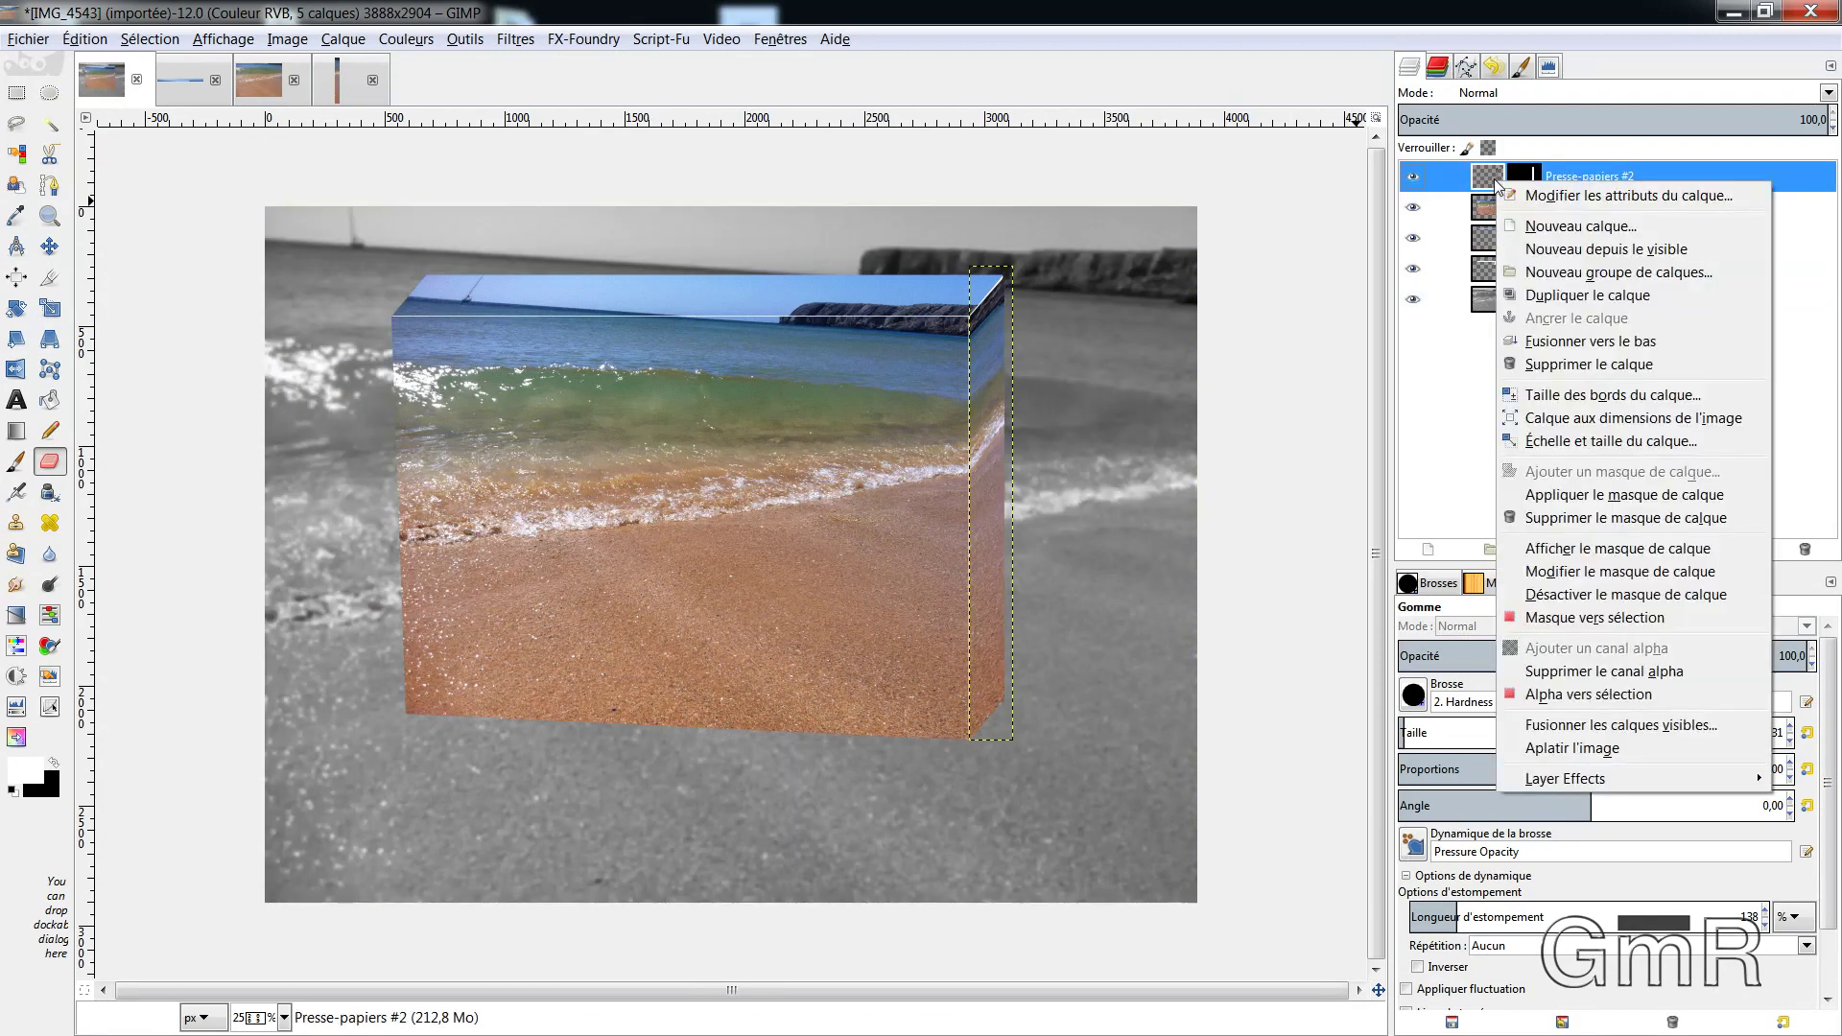
click(1557, 344)
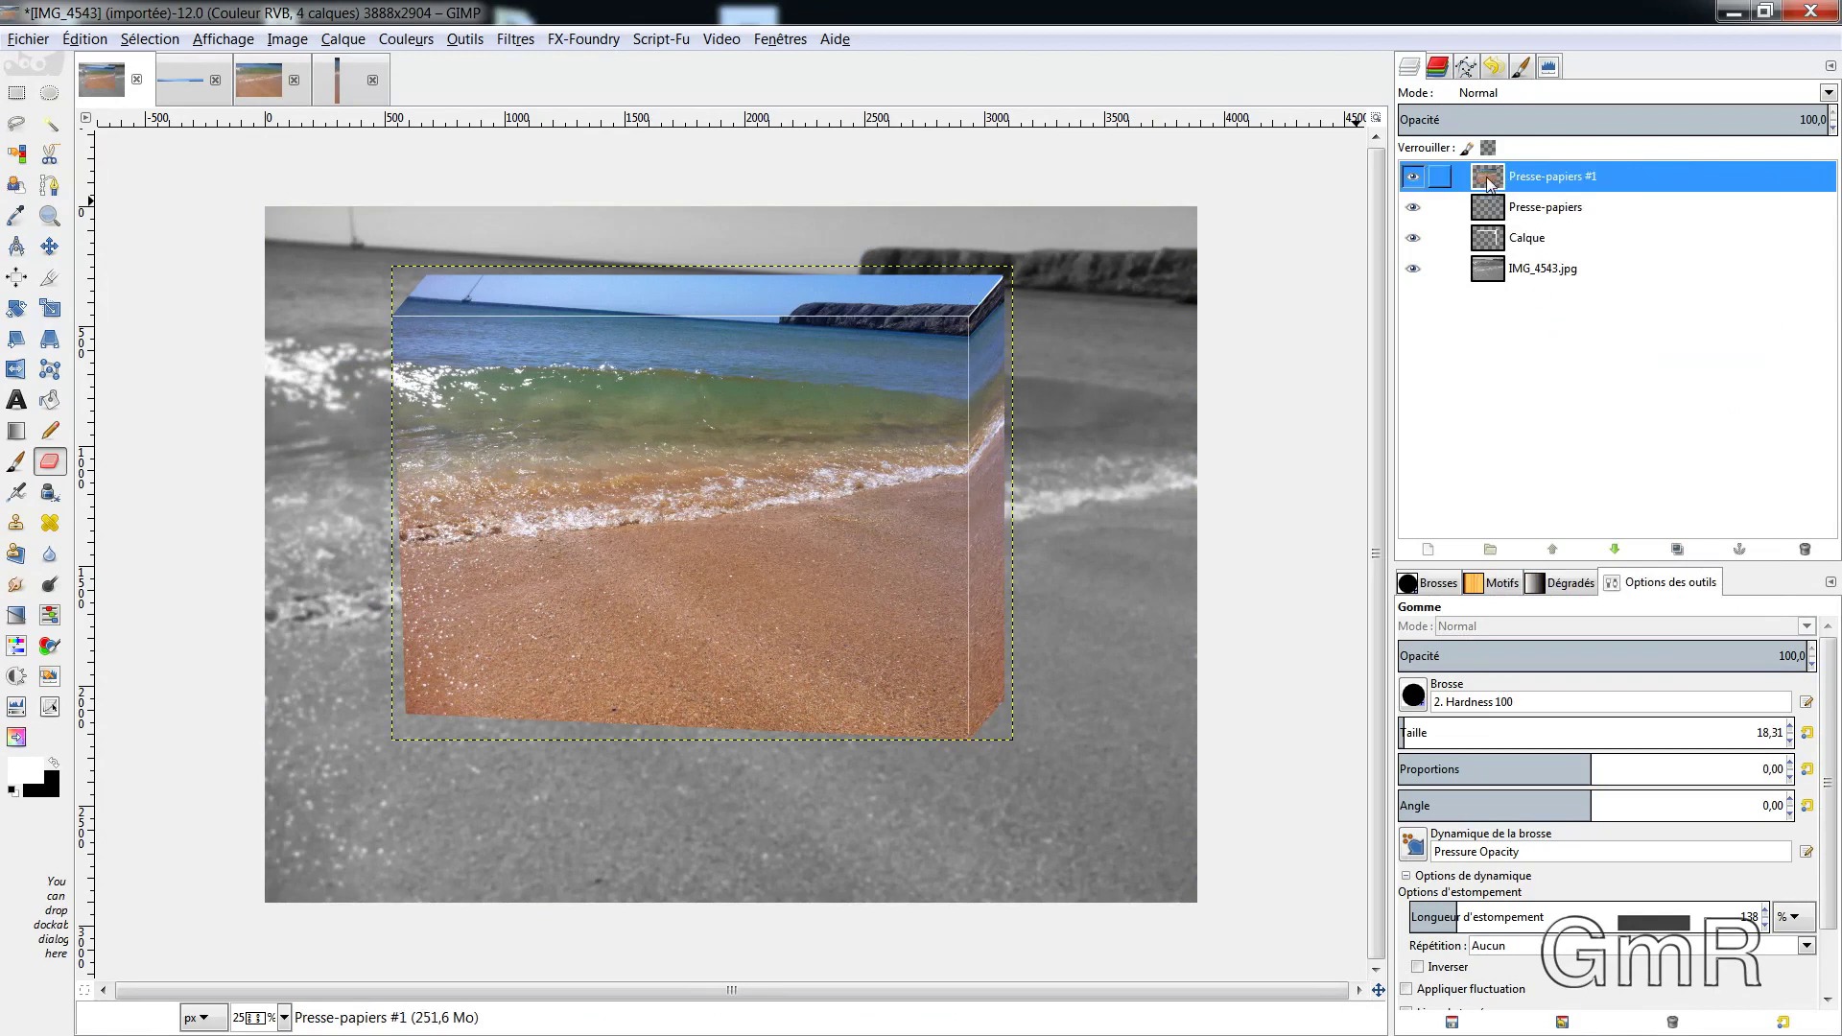
right_click(1490, 183)
click(1555, 339)
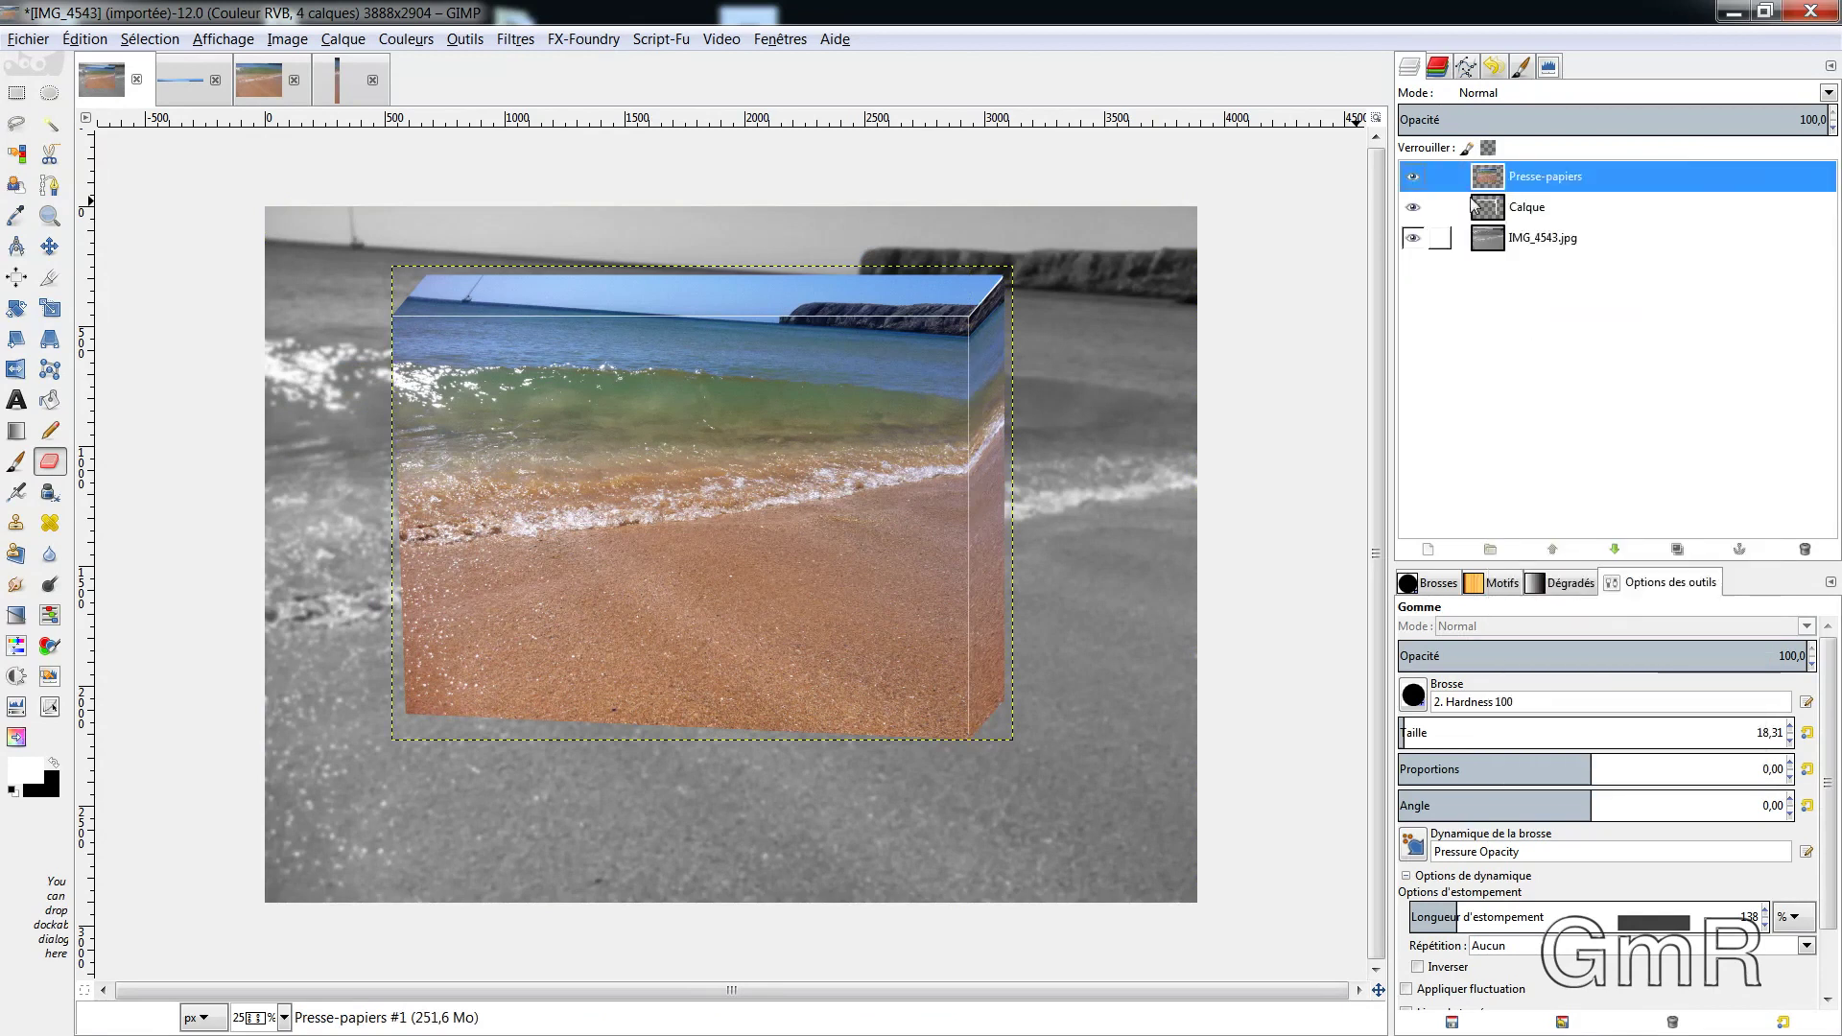
right_click(1490, 182)
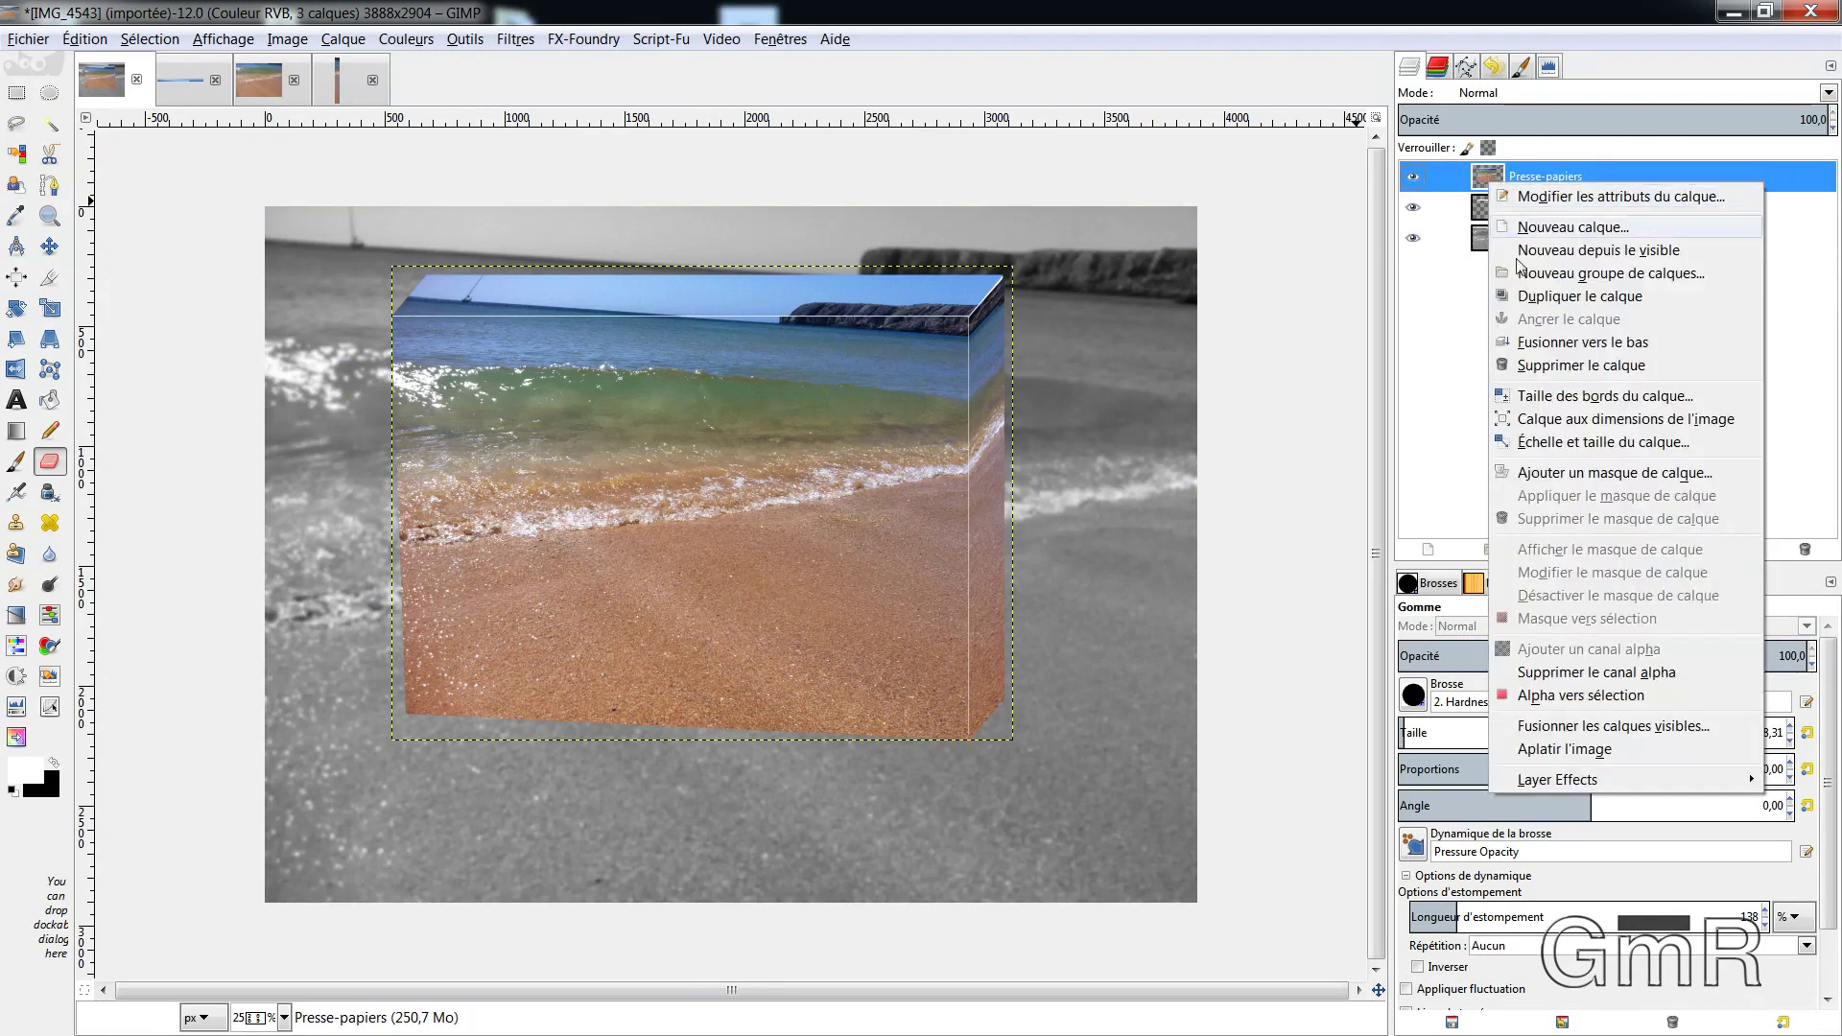
click(1536, 344)
Hide the grayscale background and duplicate the Calque box layer
click(1412, 209)
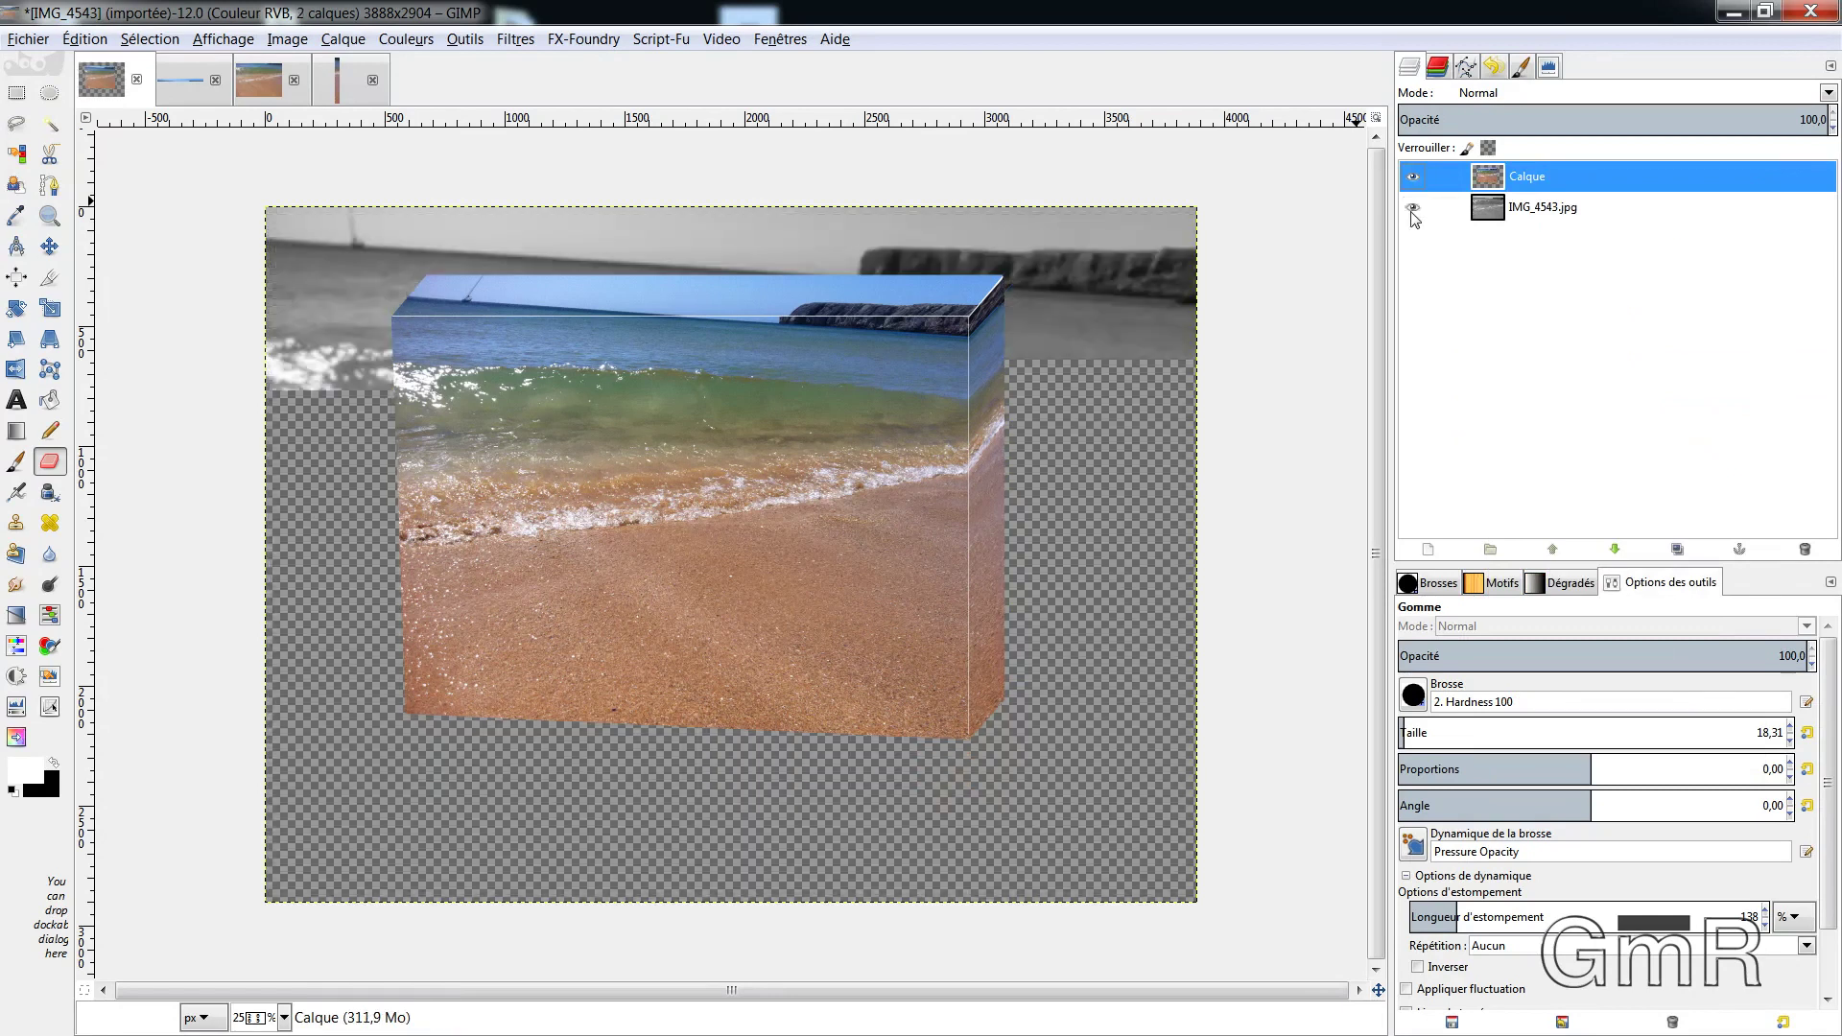
click(1413, 210)
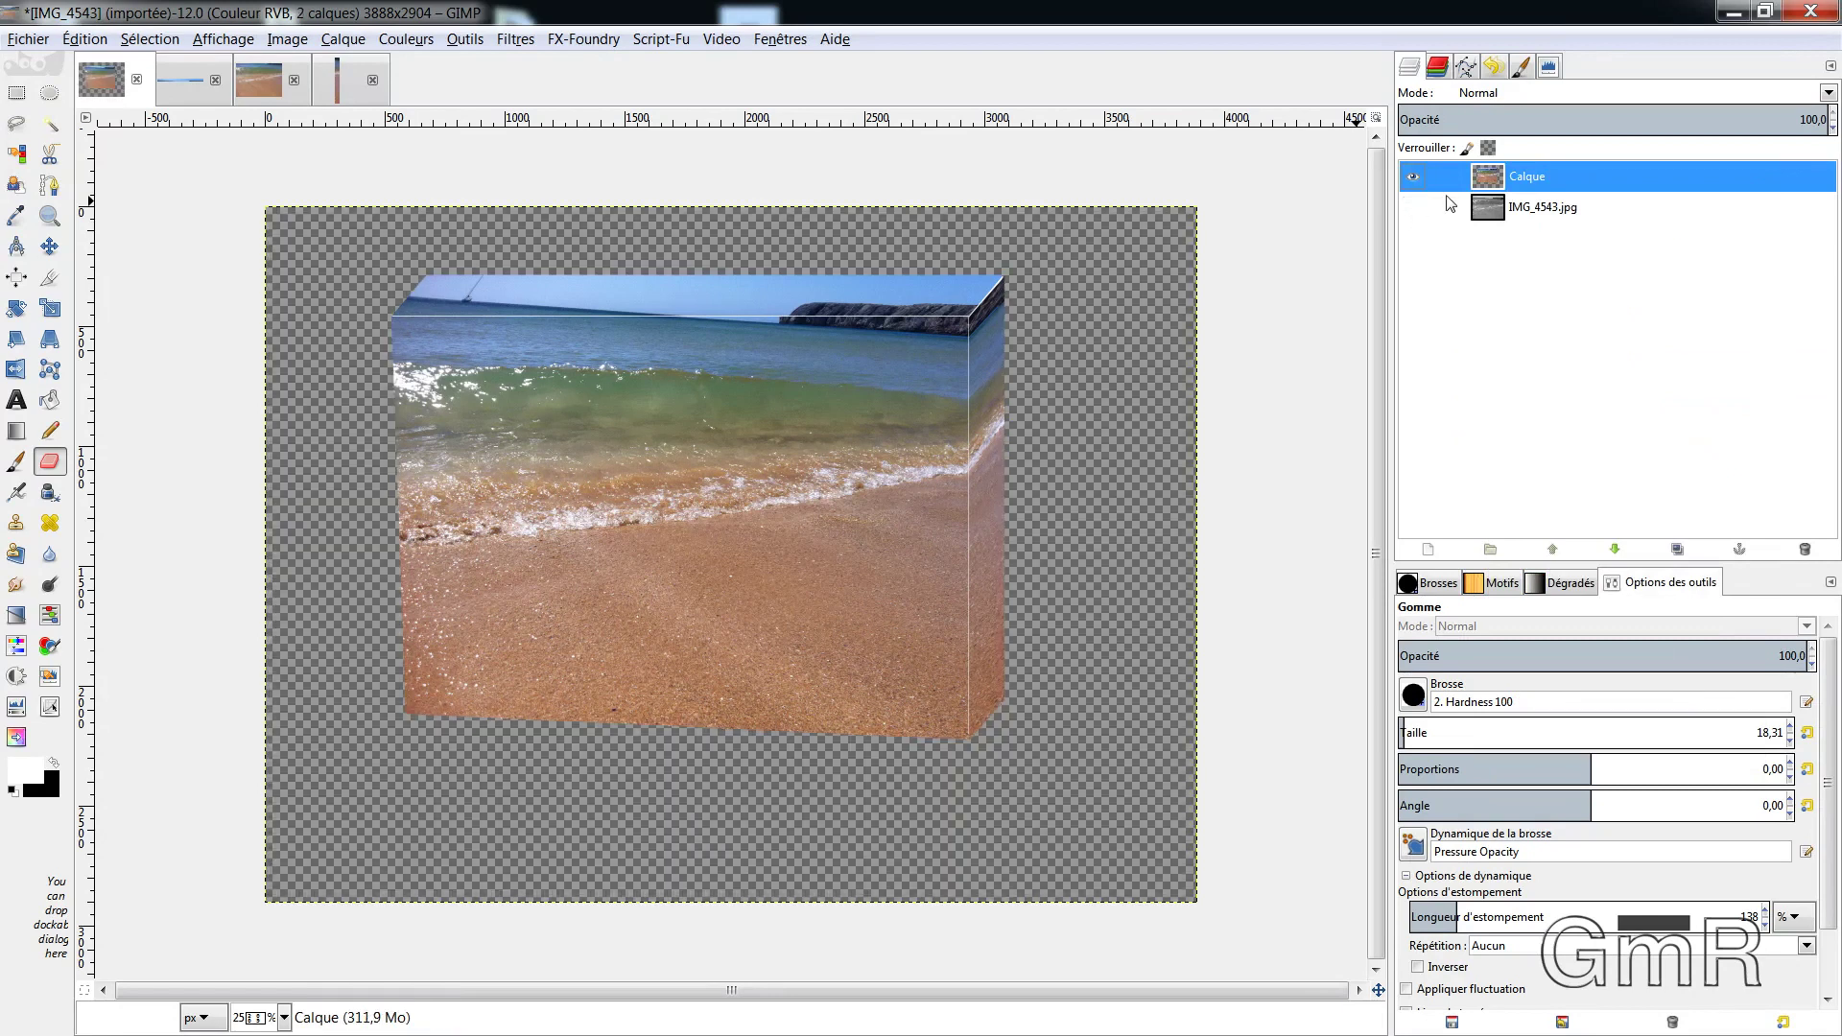
click(1677, 549)
Hide Copie de Calque and select the box outline on Calque with an inverted select-by-colour
click(1493, 175)
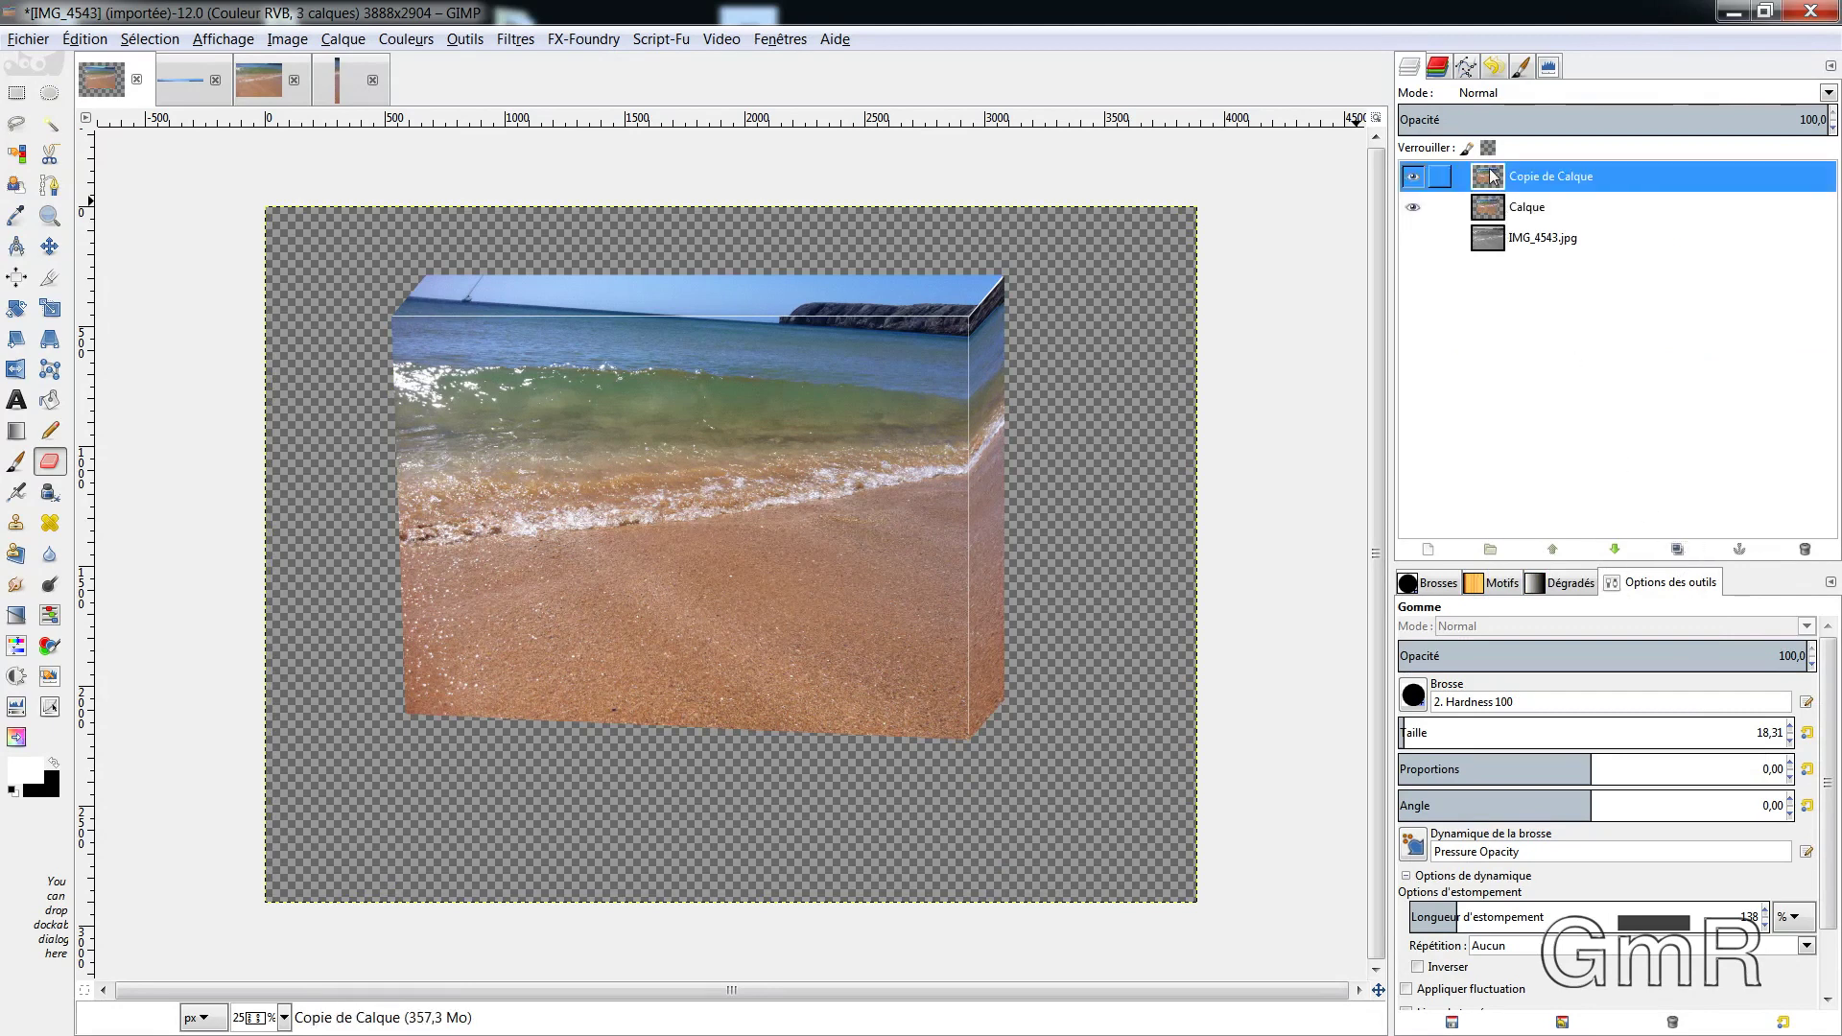
click(1411, 177)
click(1487, 210)
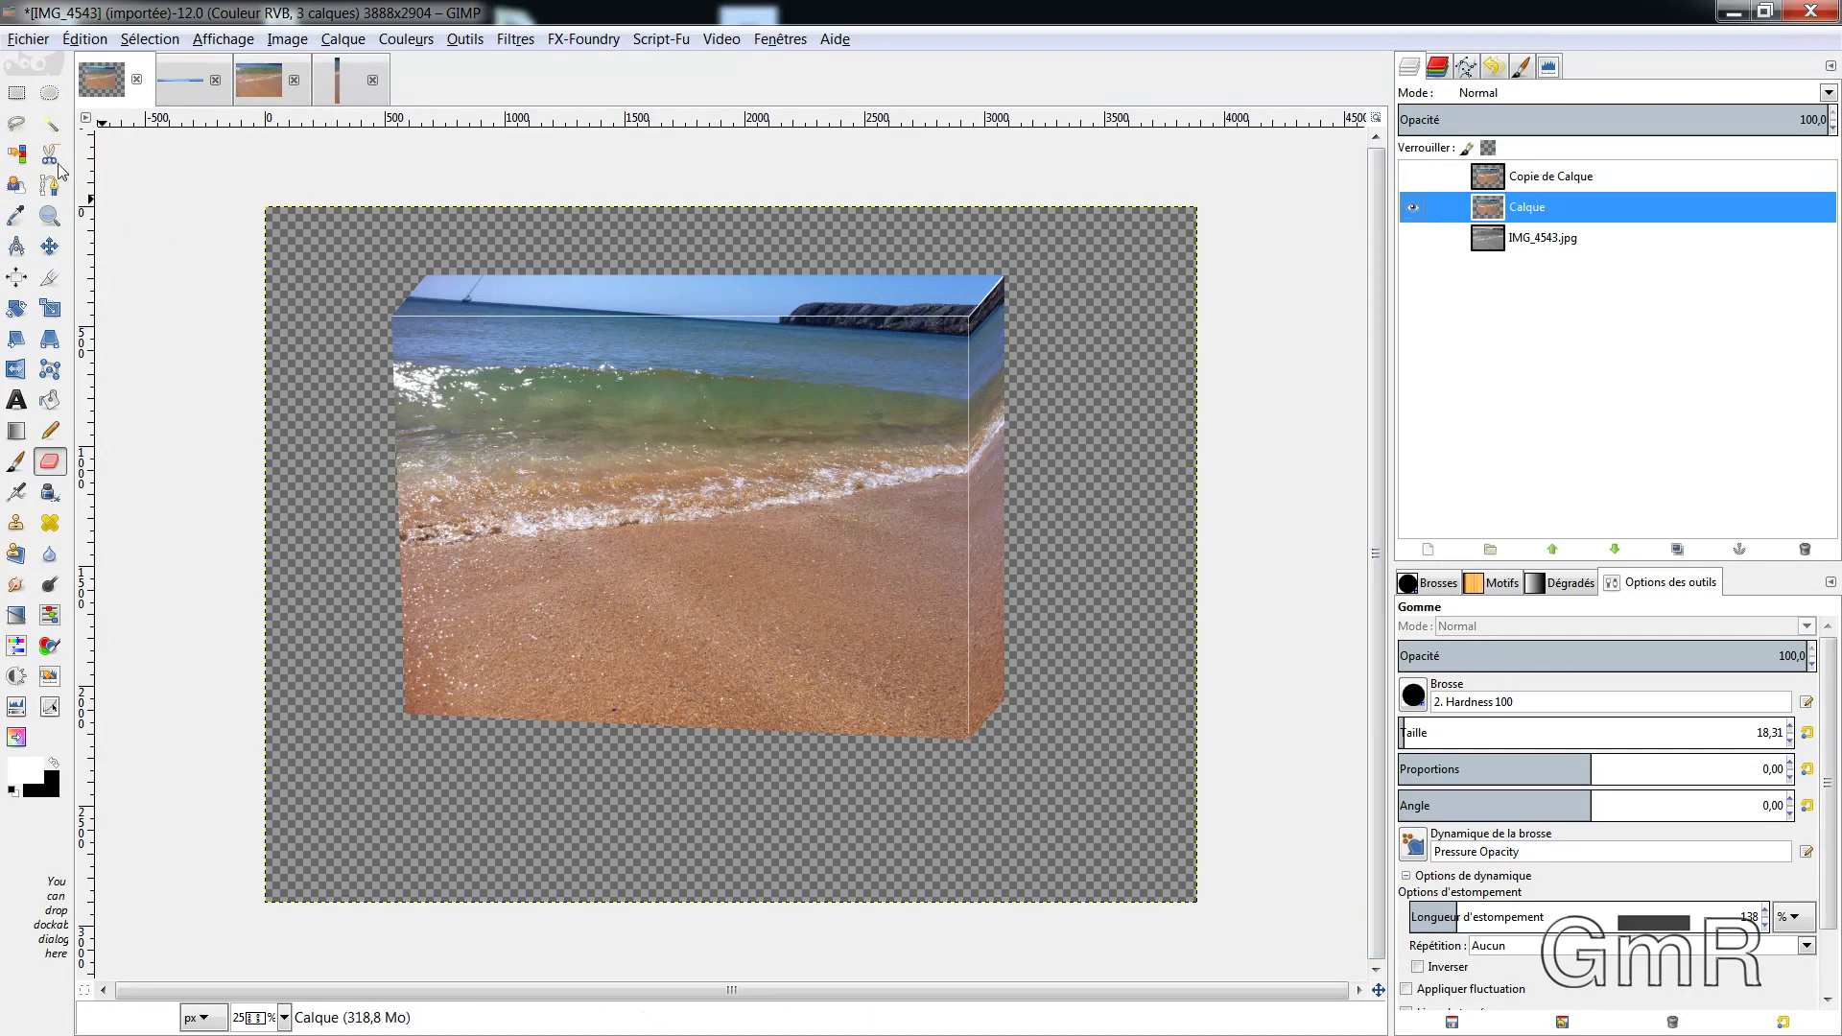
click(18, 154)
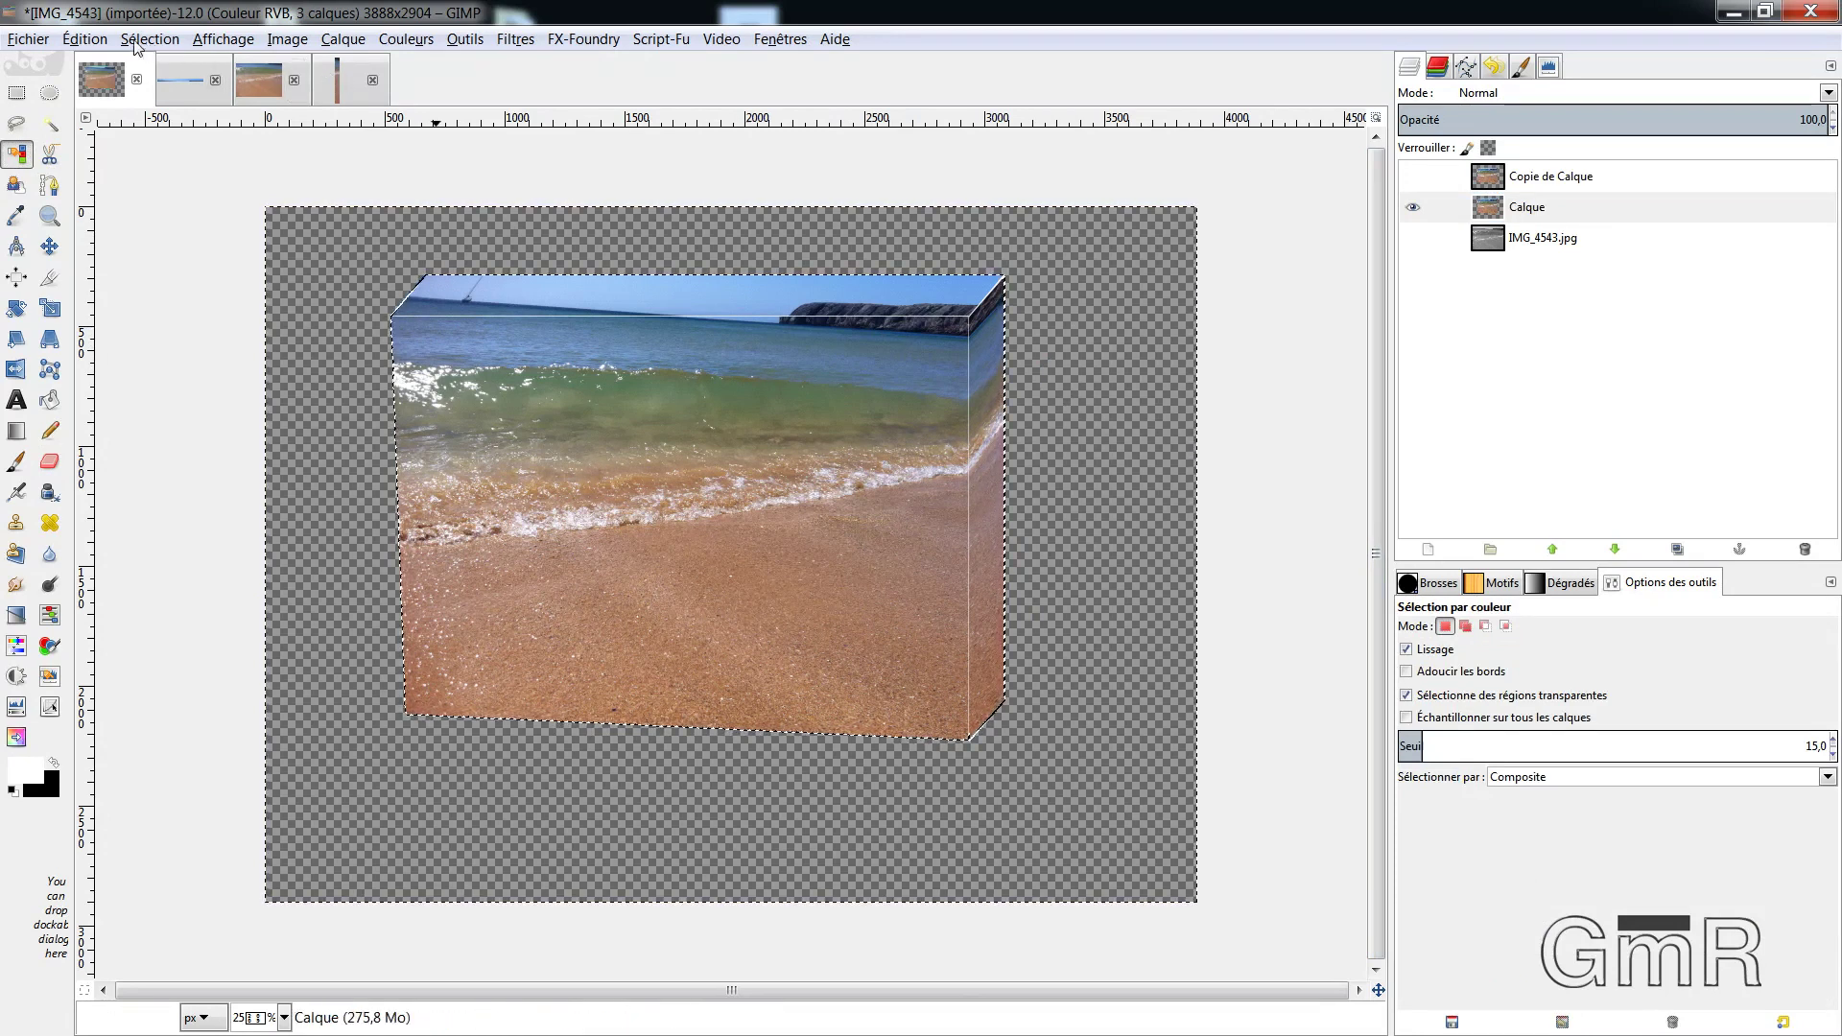
click(85, 39)
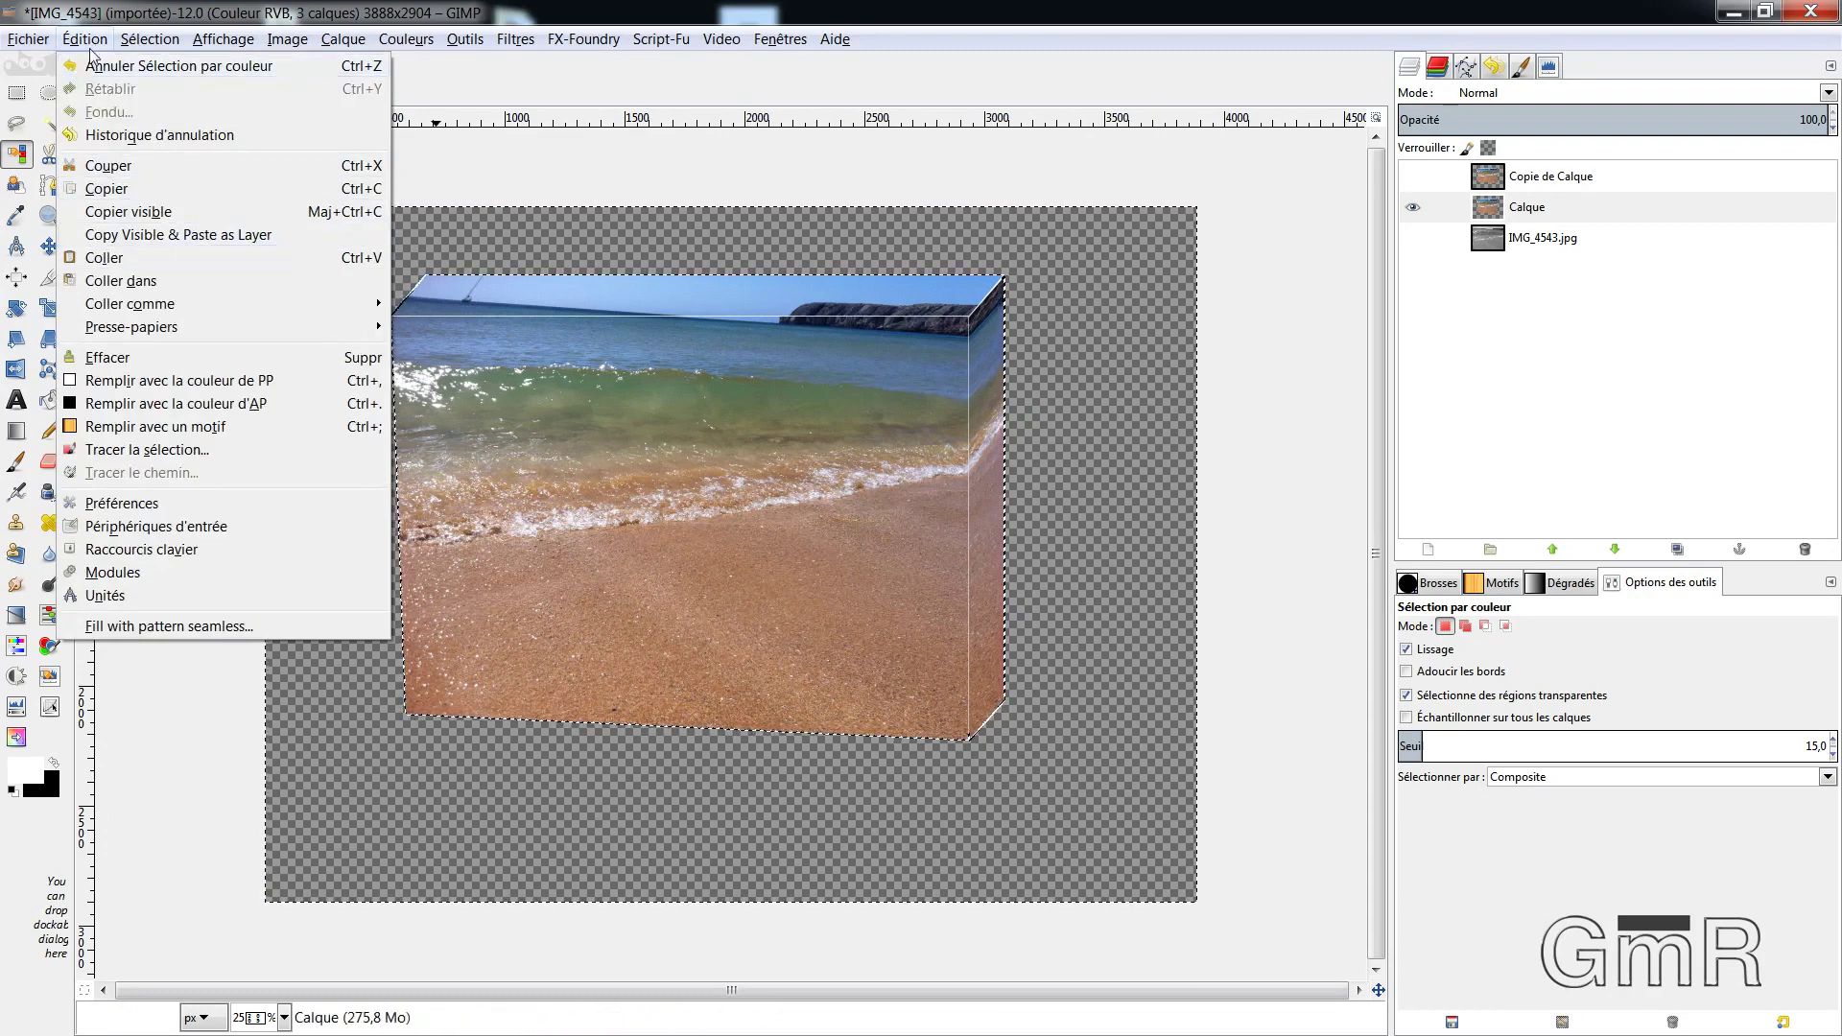
mouse_move(167, 112)
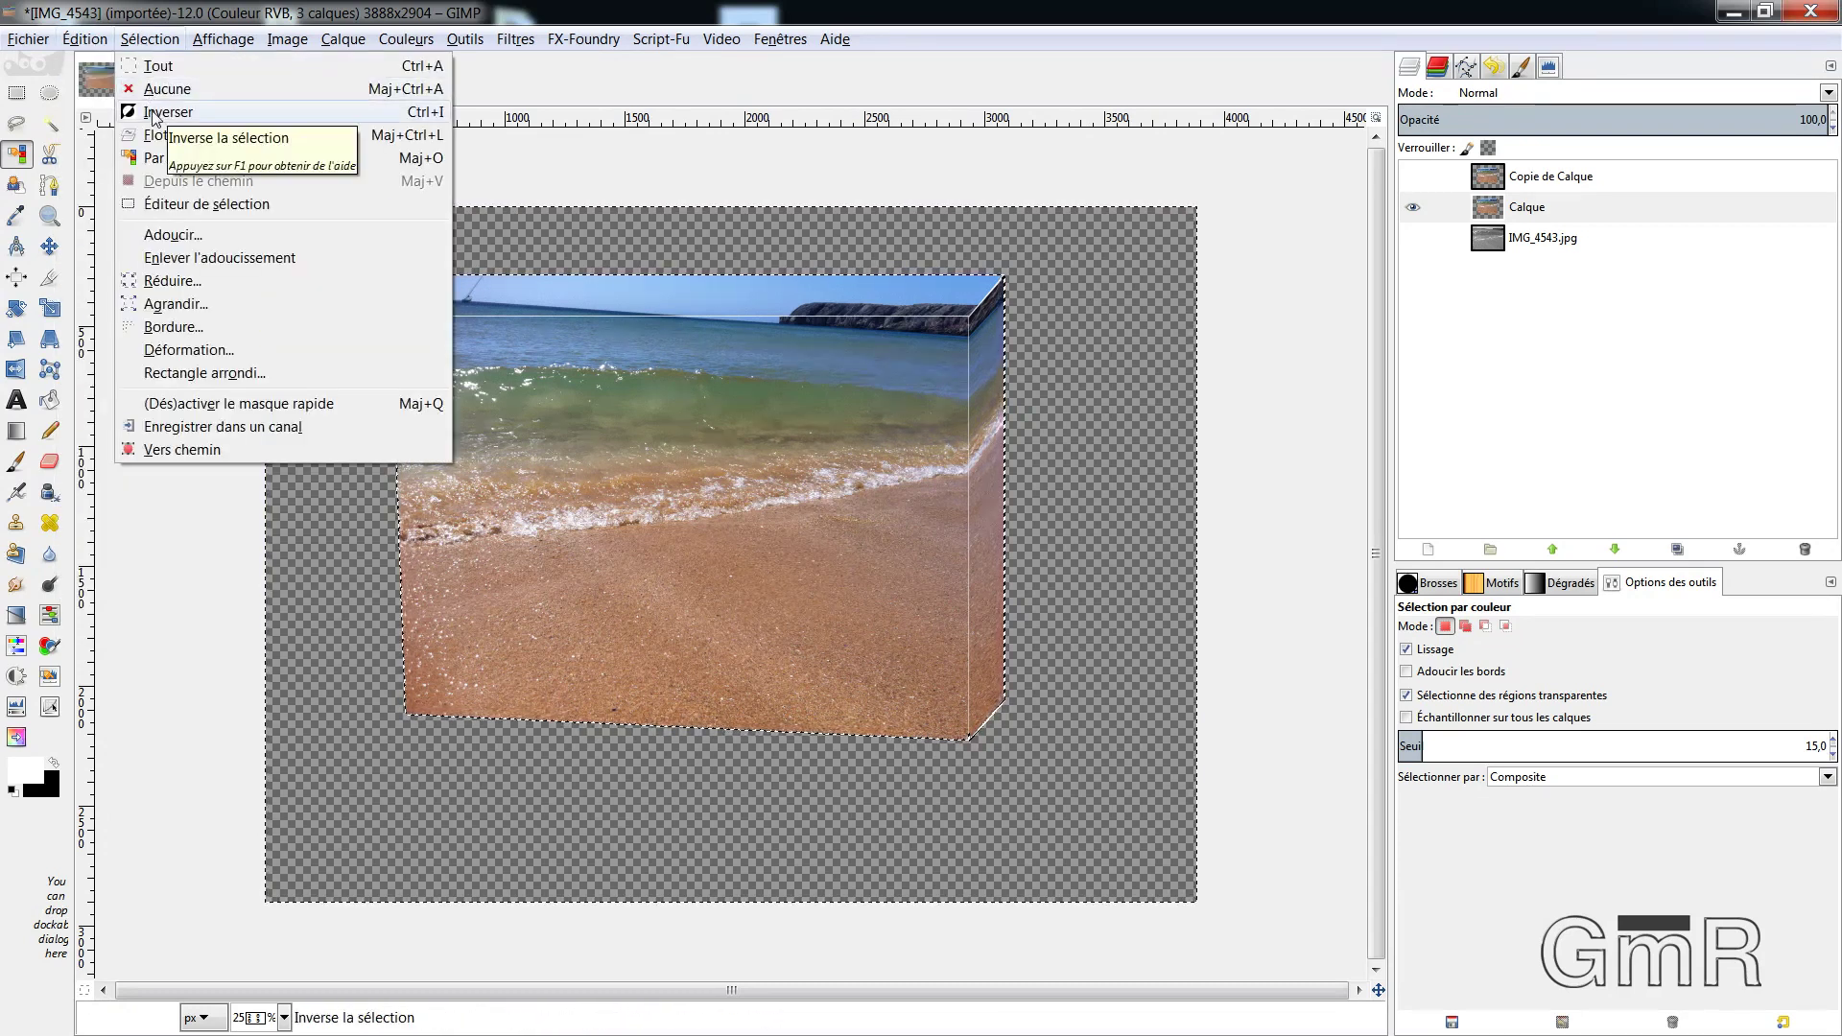
click(154, 112)
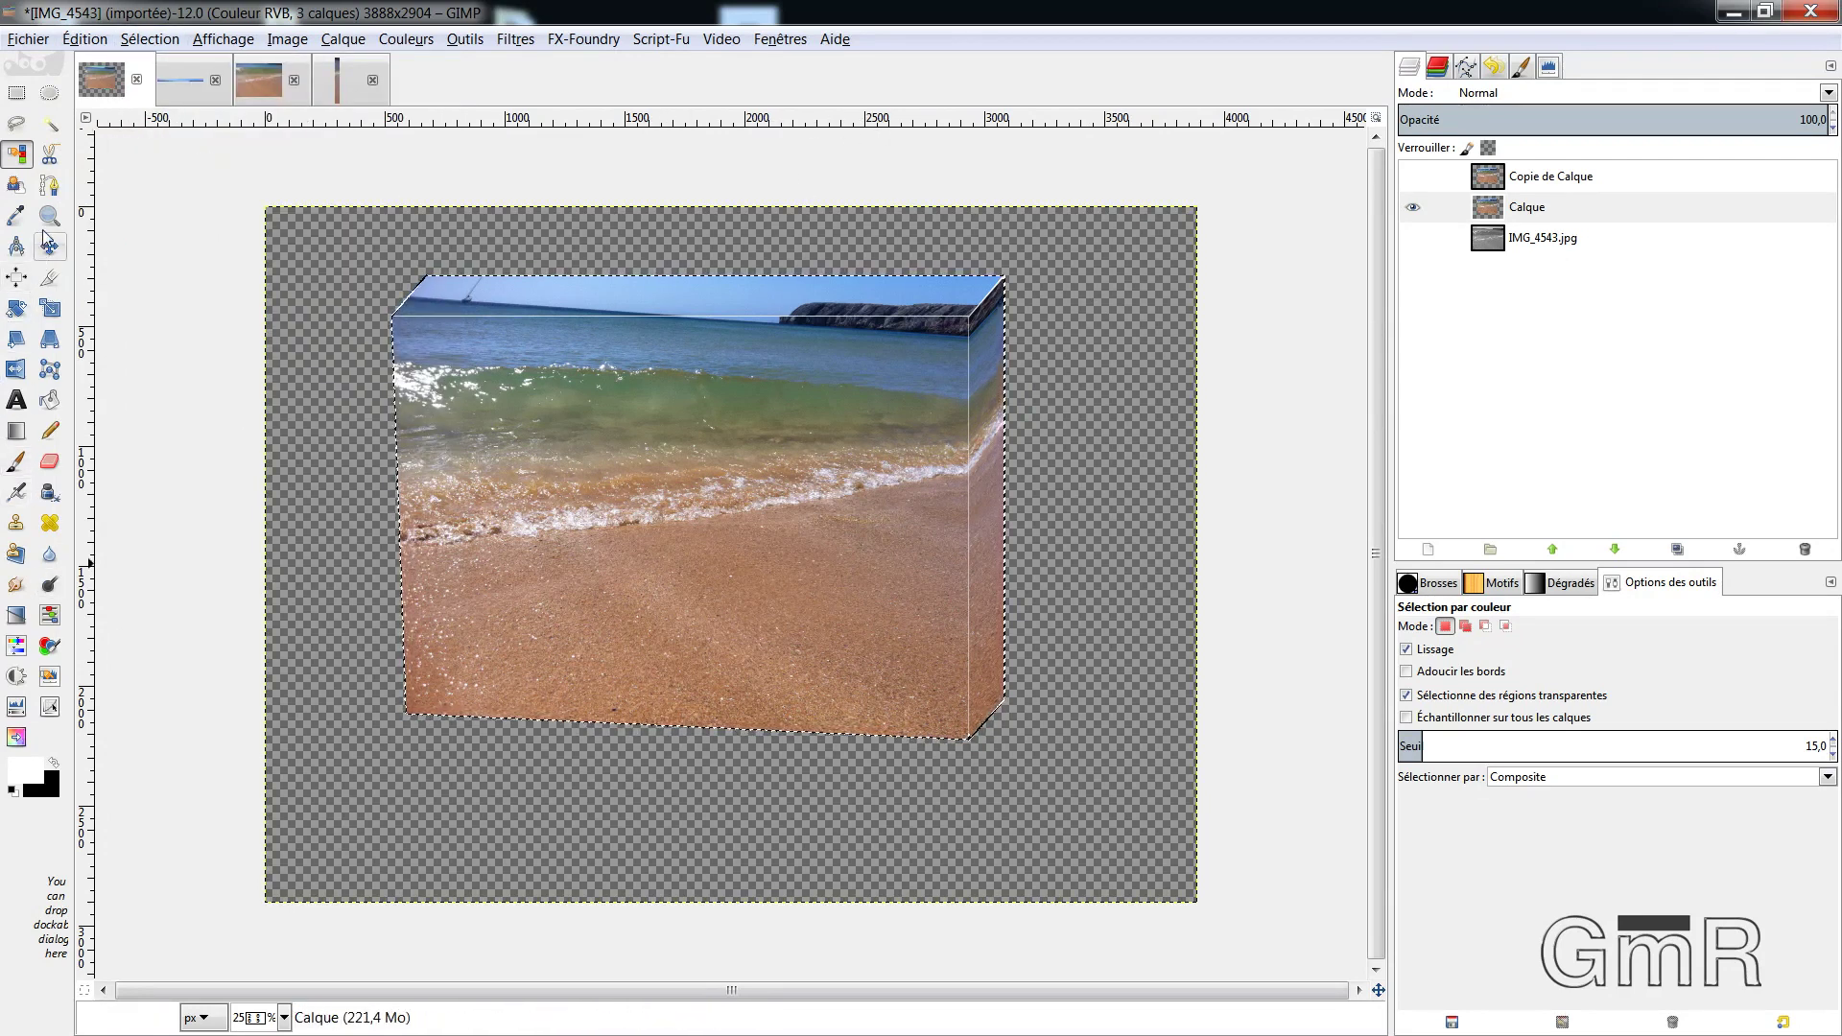
Fill the whole box selection on Calque with solid black, then select none
click(51, 403)
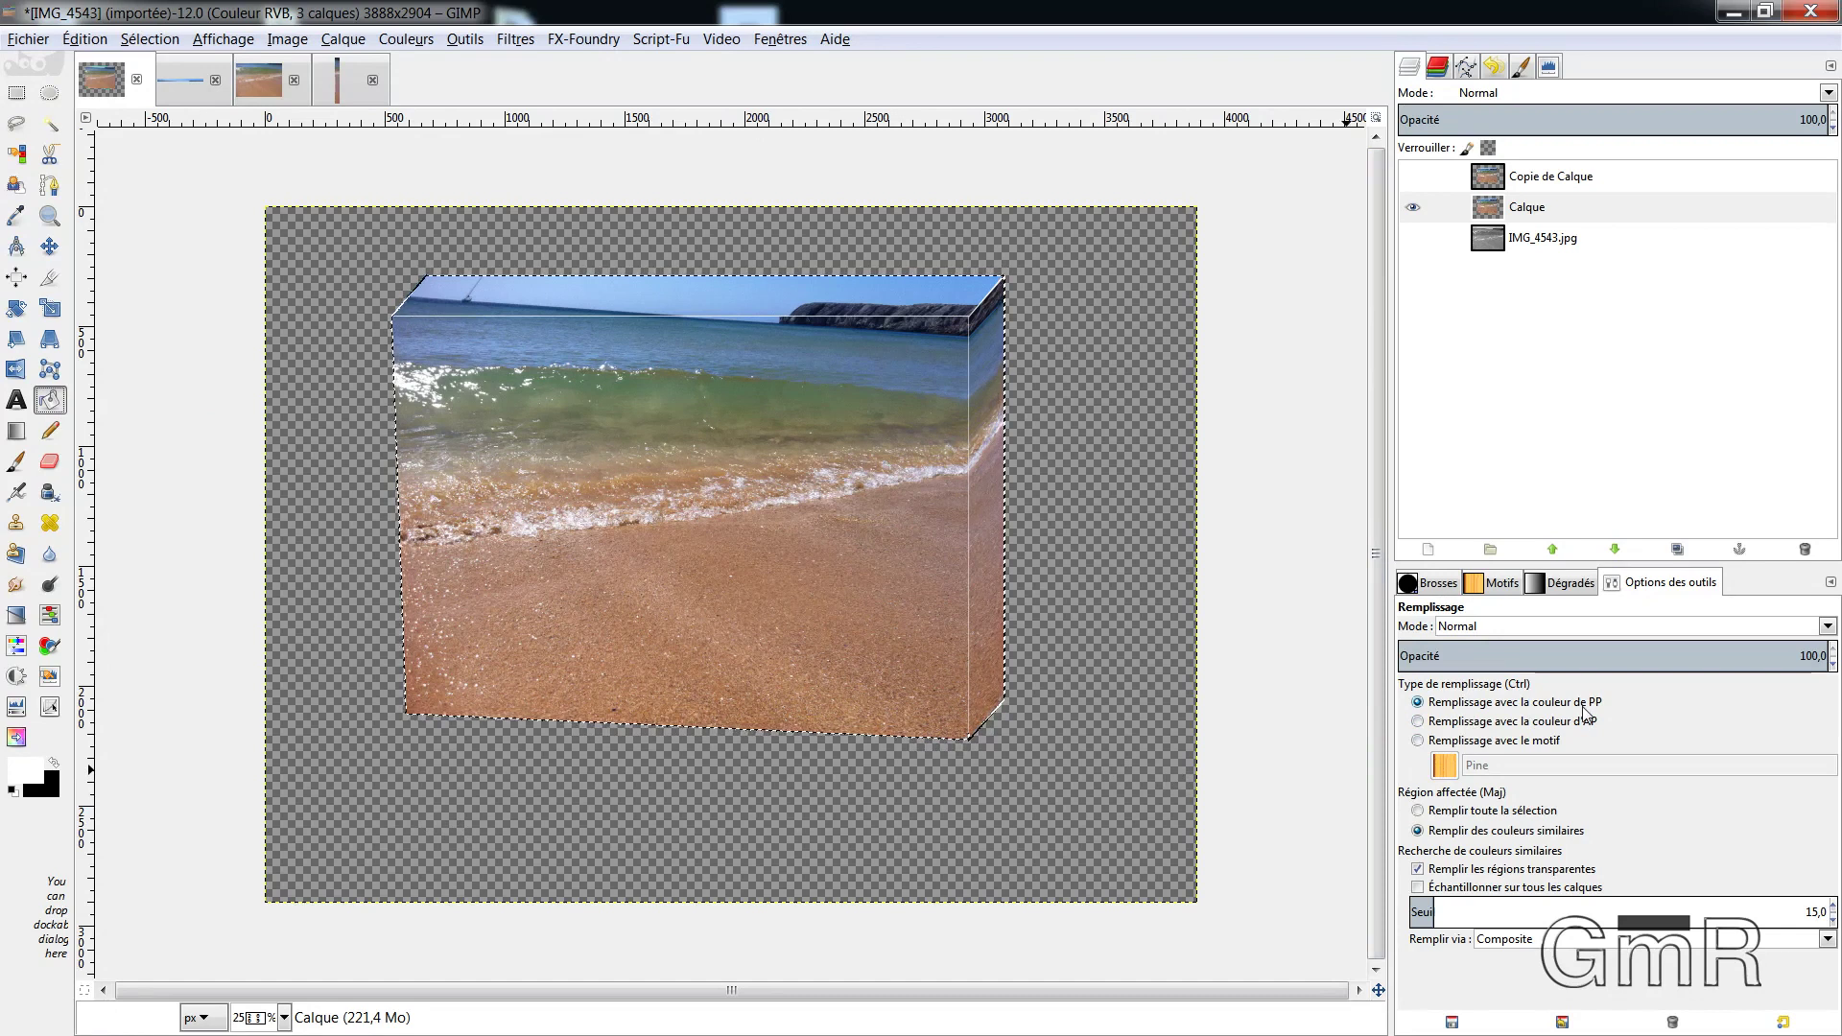
click(1418, 721)
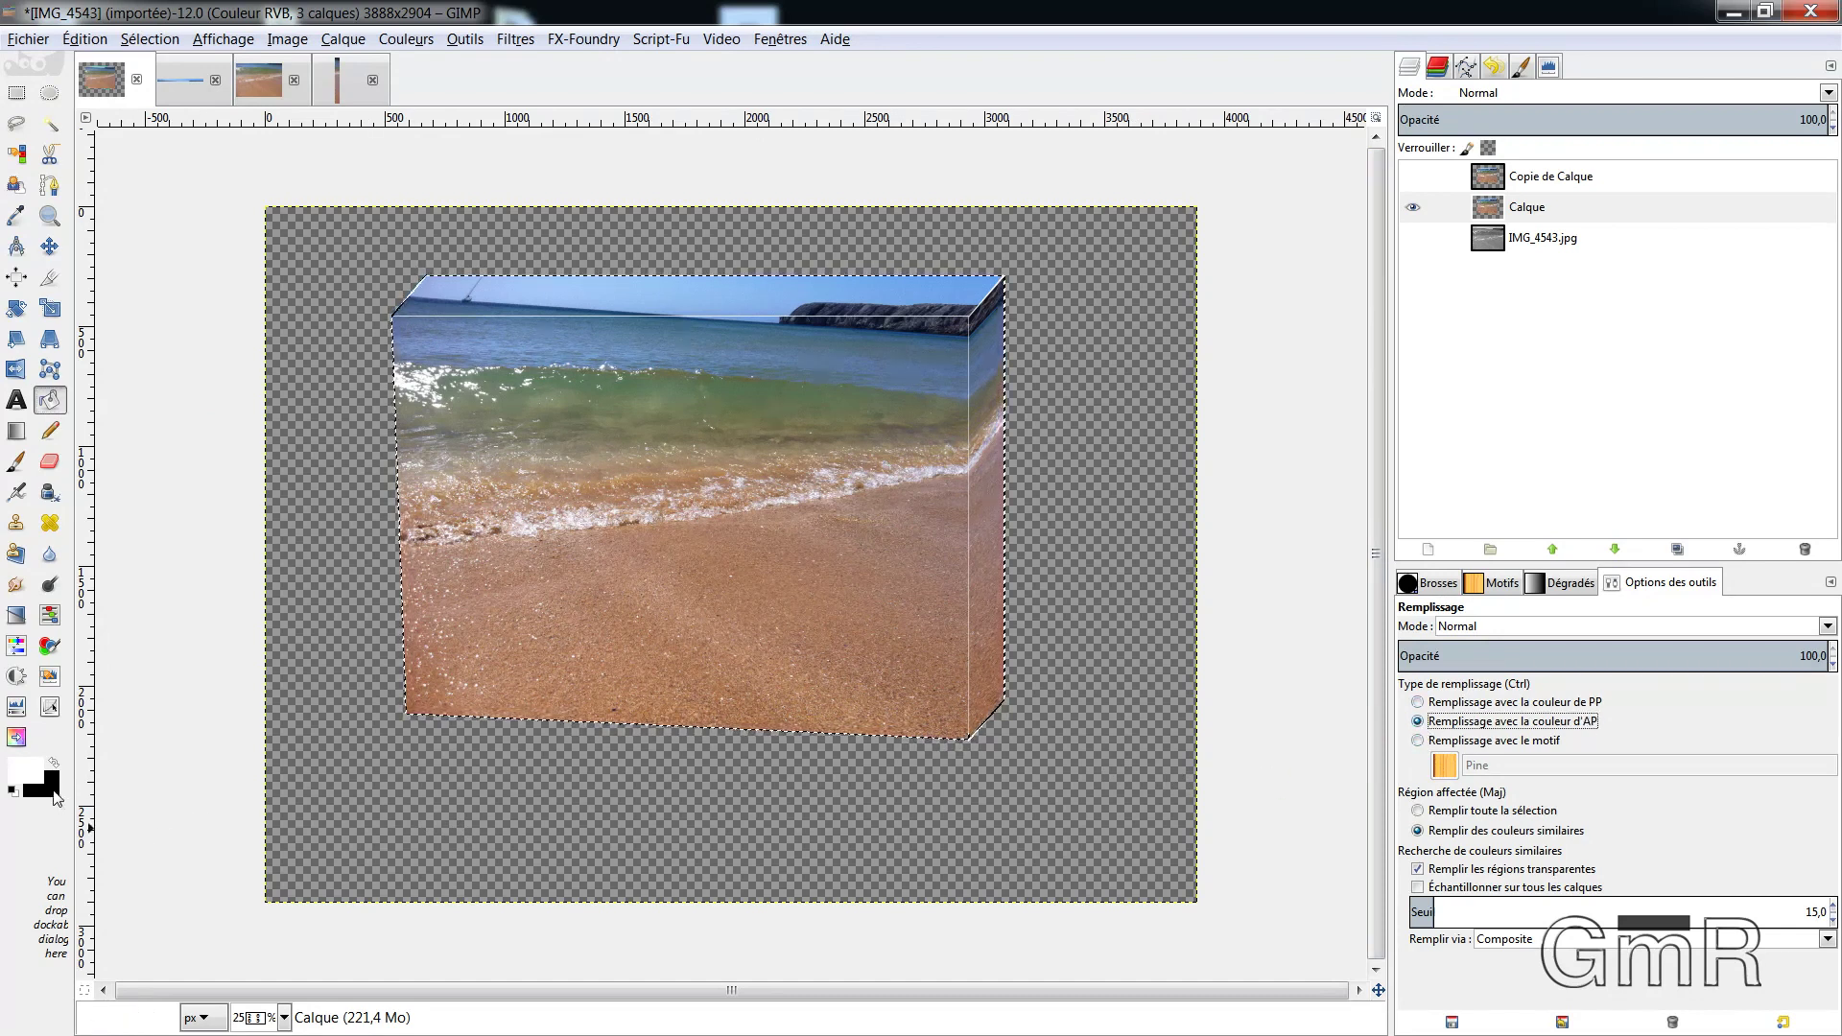
click(1417, 811)
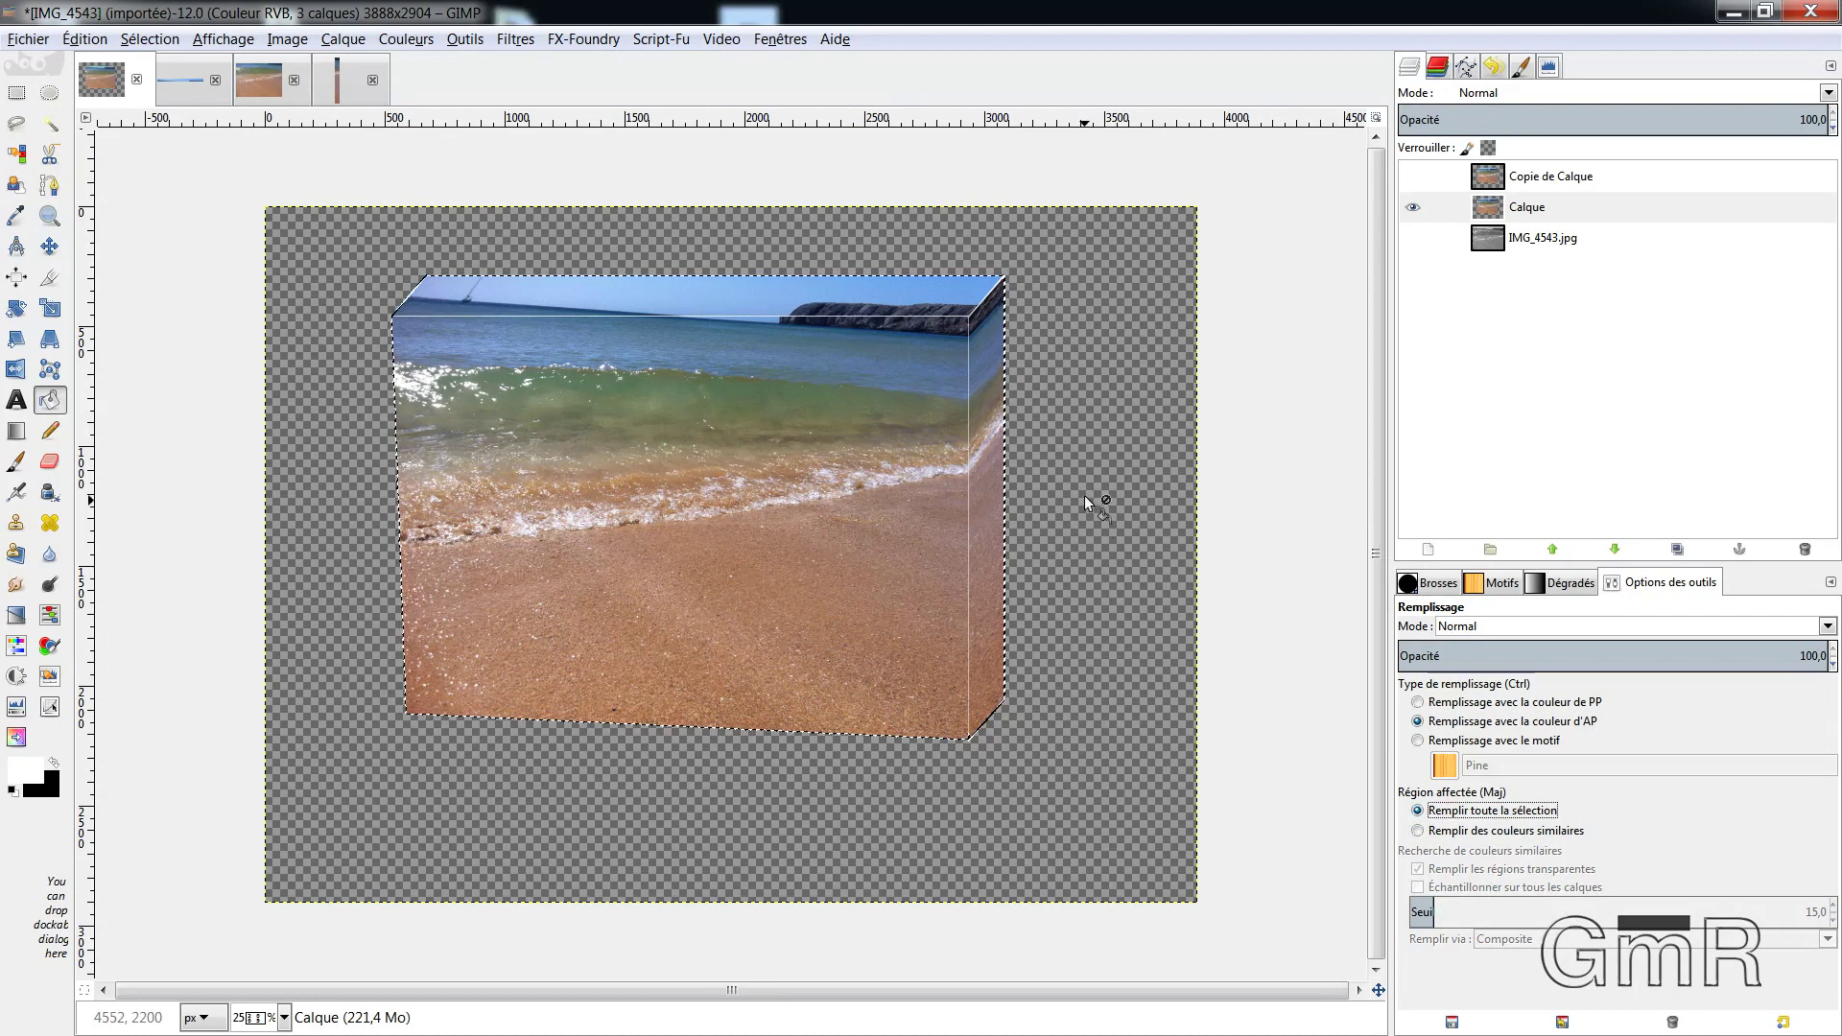
click(829, 448)
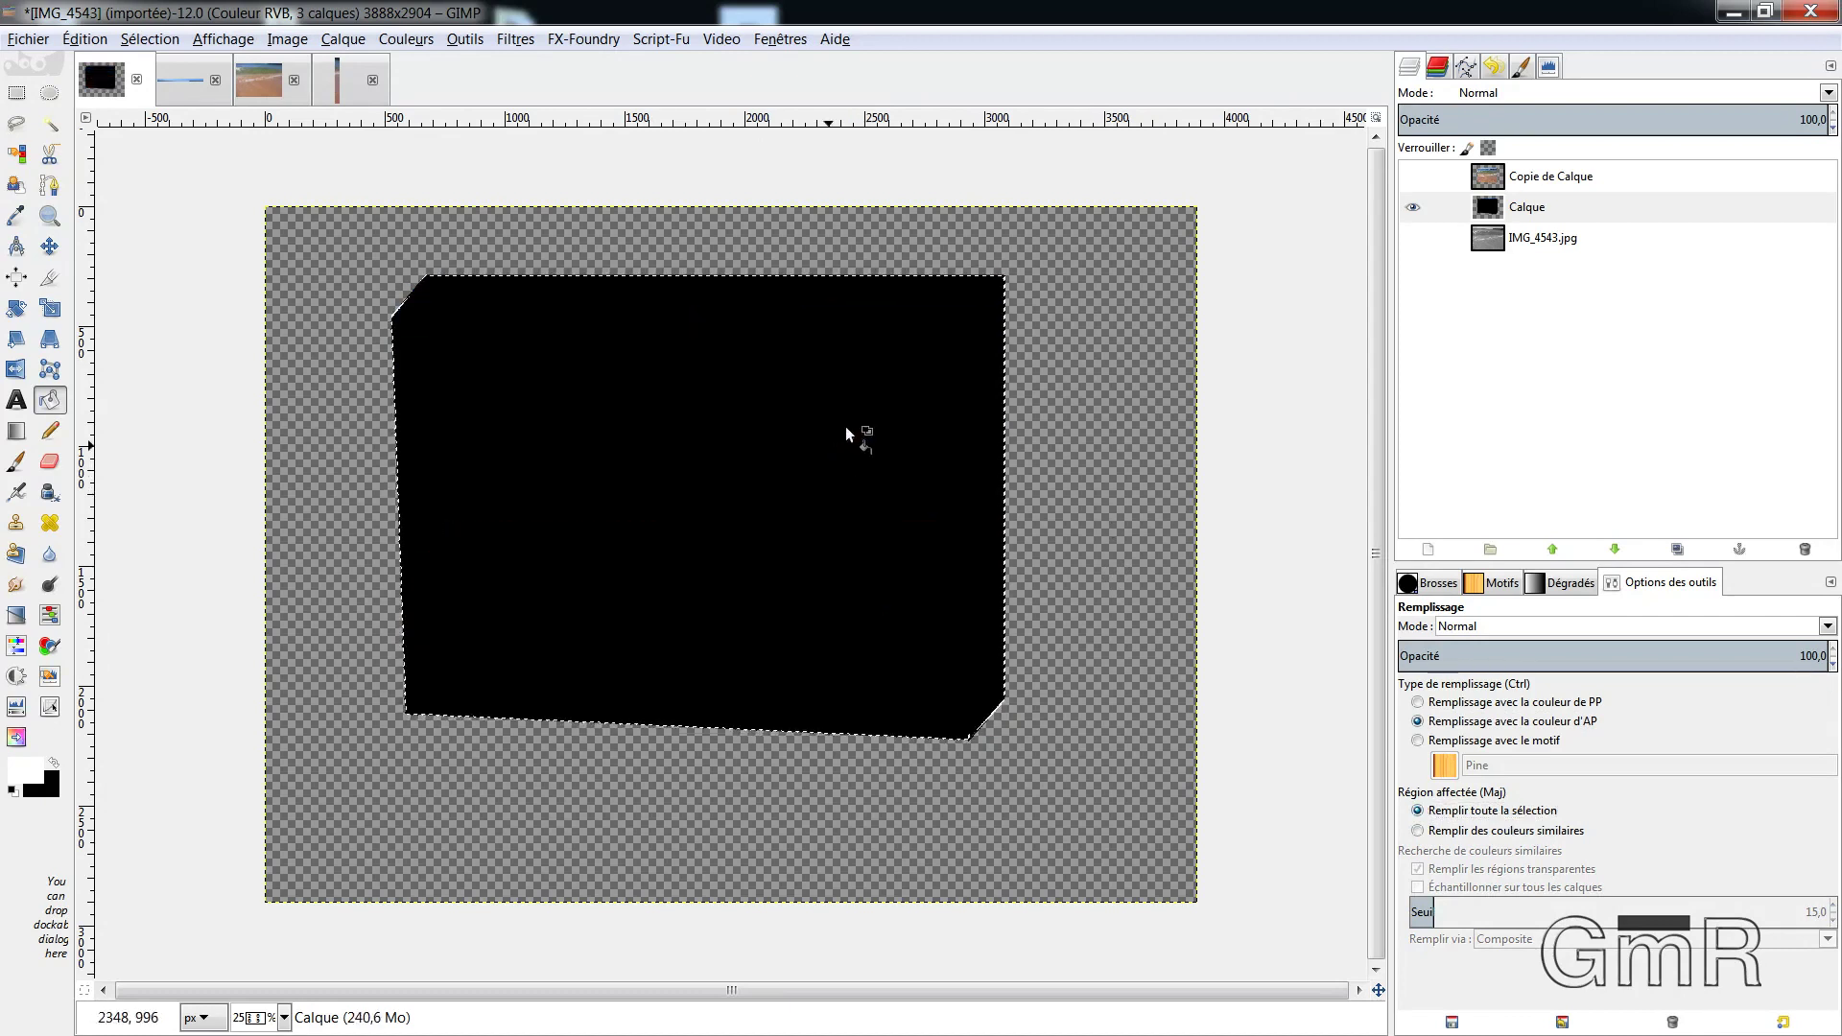
click(86, 39)
mouse_move(150, 38)
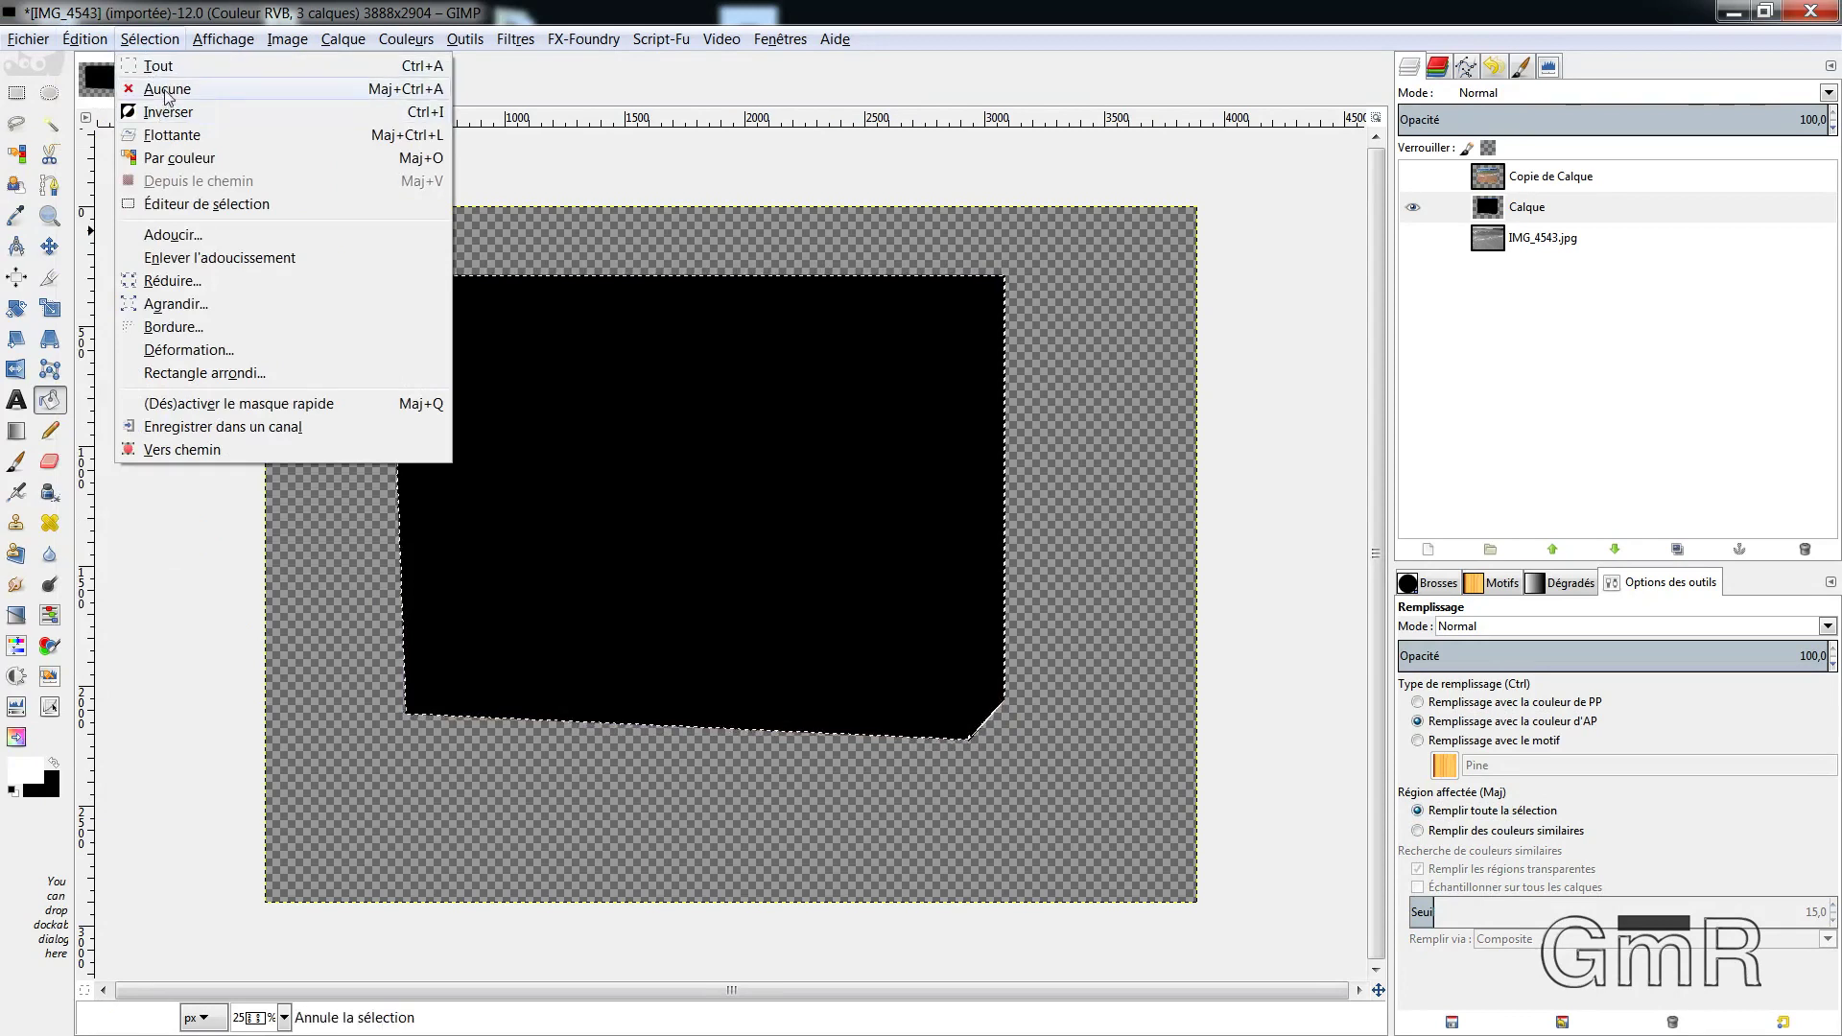
click(167, 107)
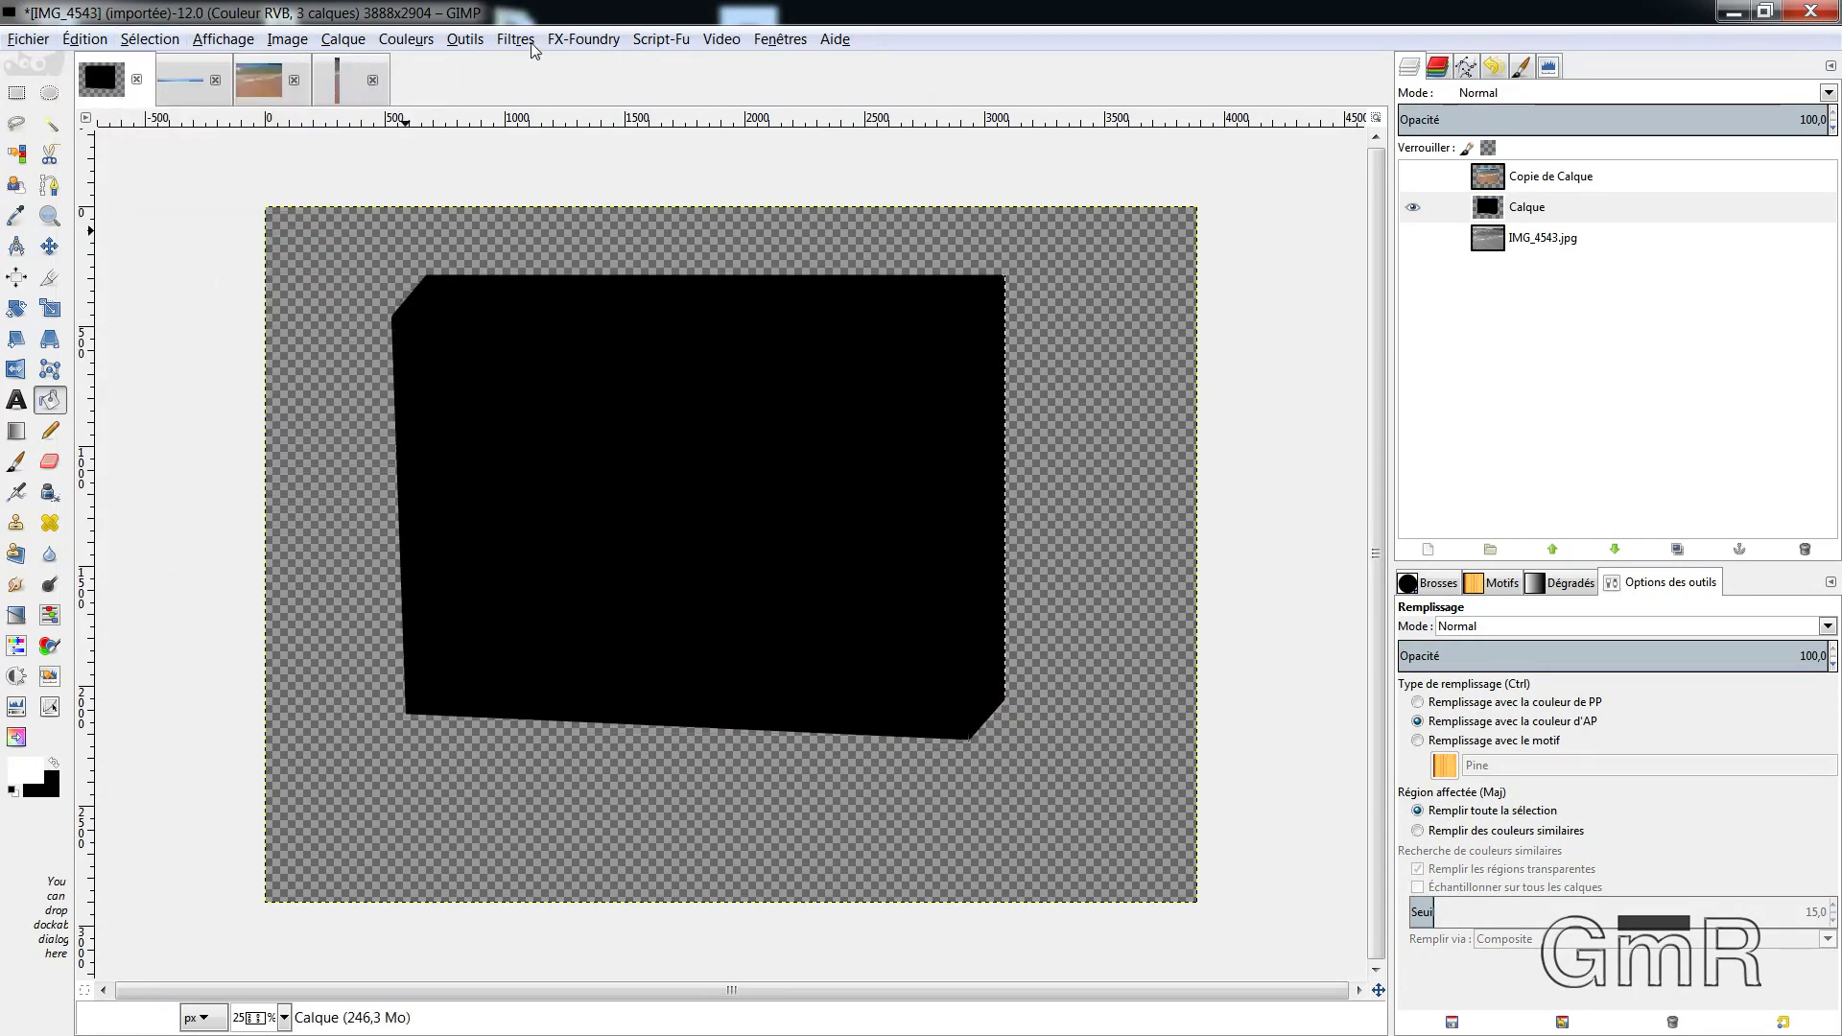
Apply a 20 px Gaussian blur to the black box silhouette on Calque
click(531, 42)
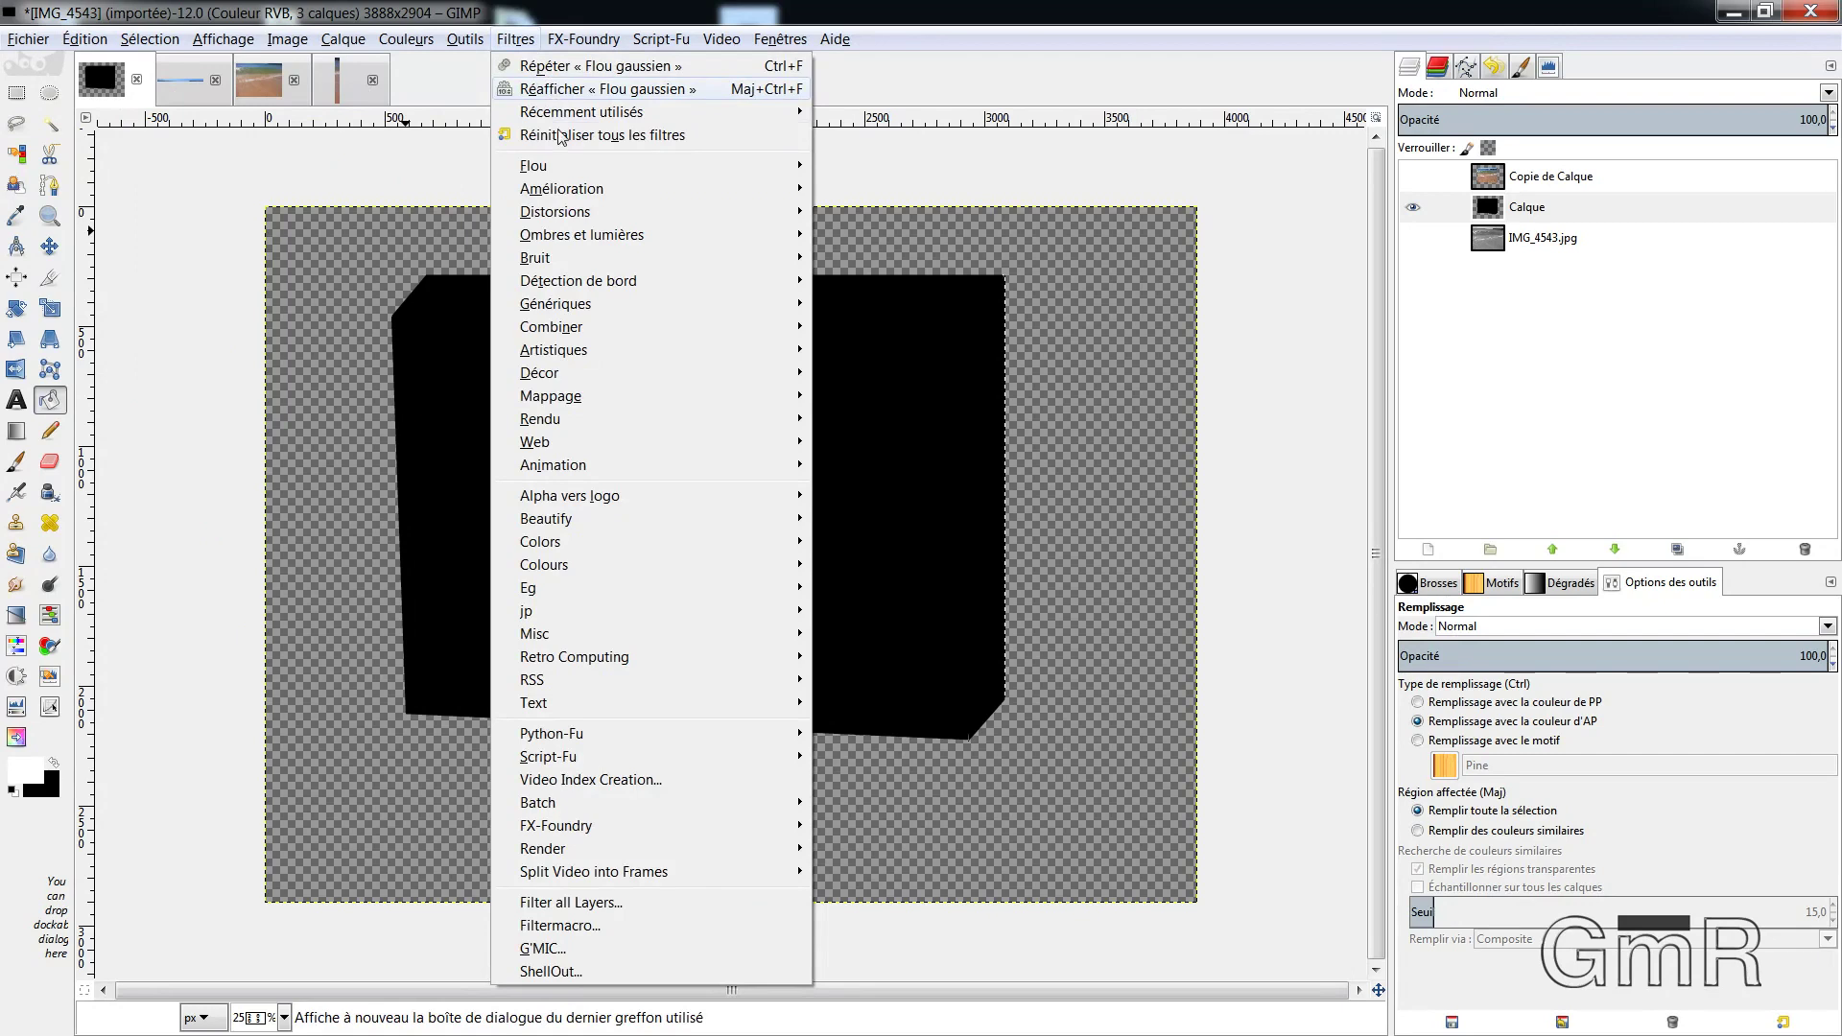
mouse_move(576, 165)
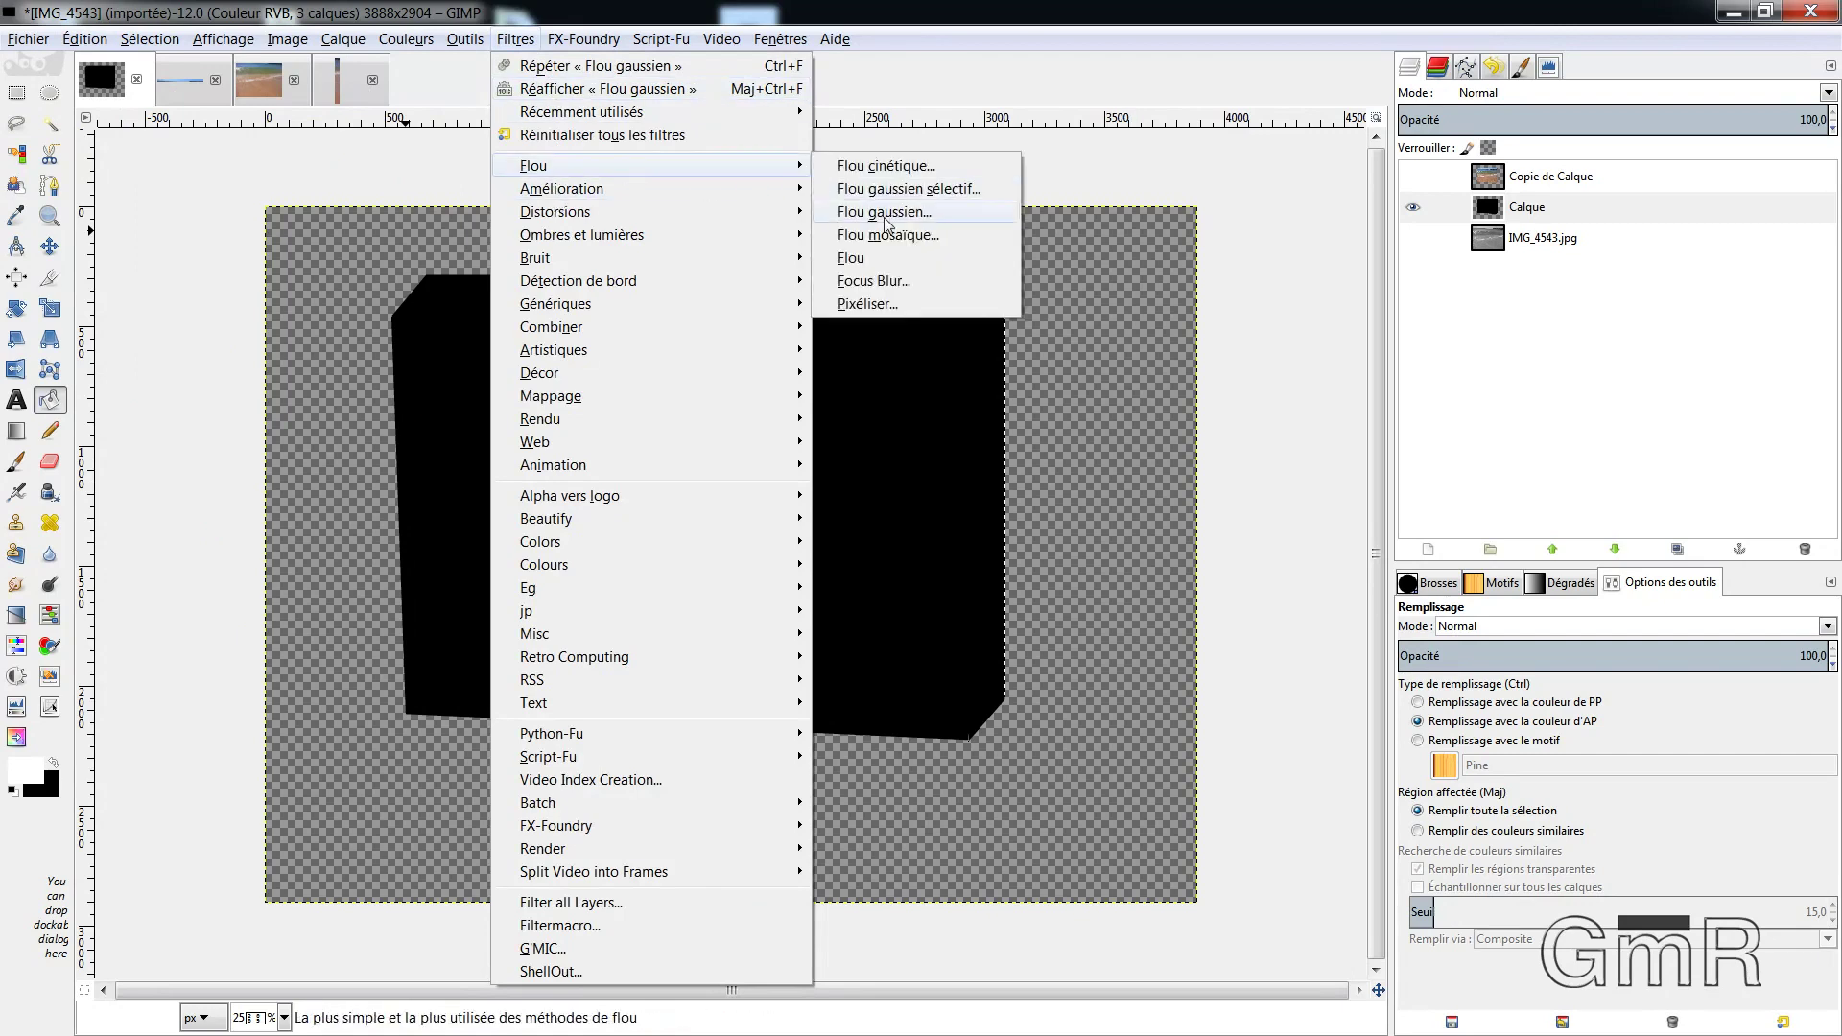
click(884, 214)
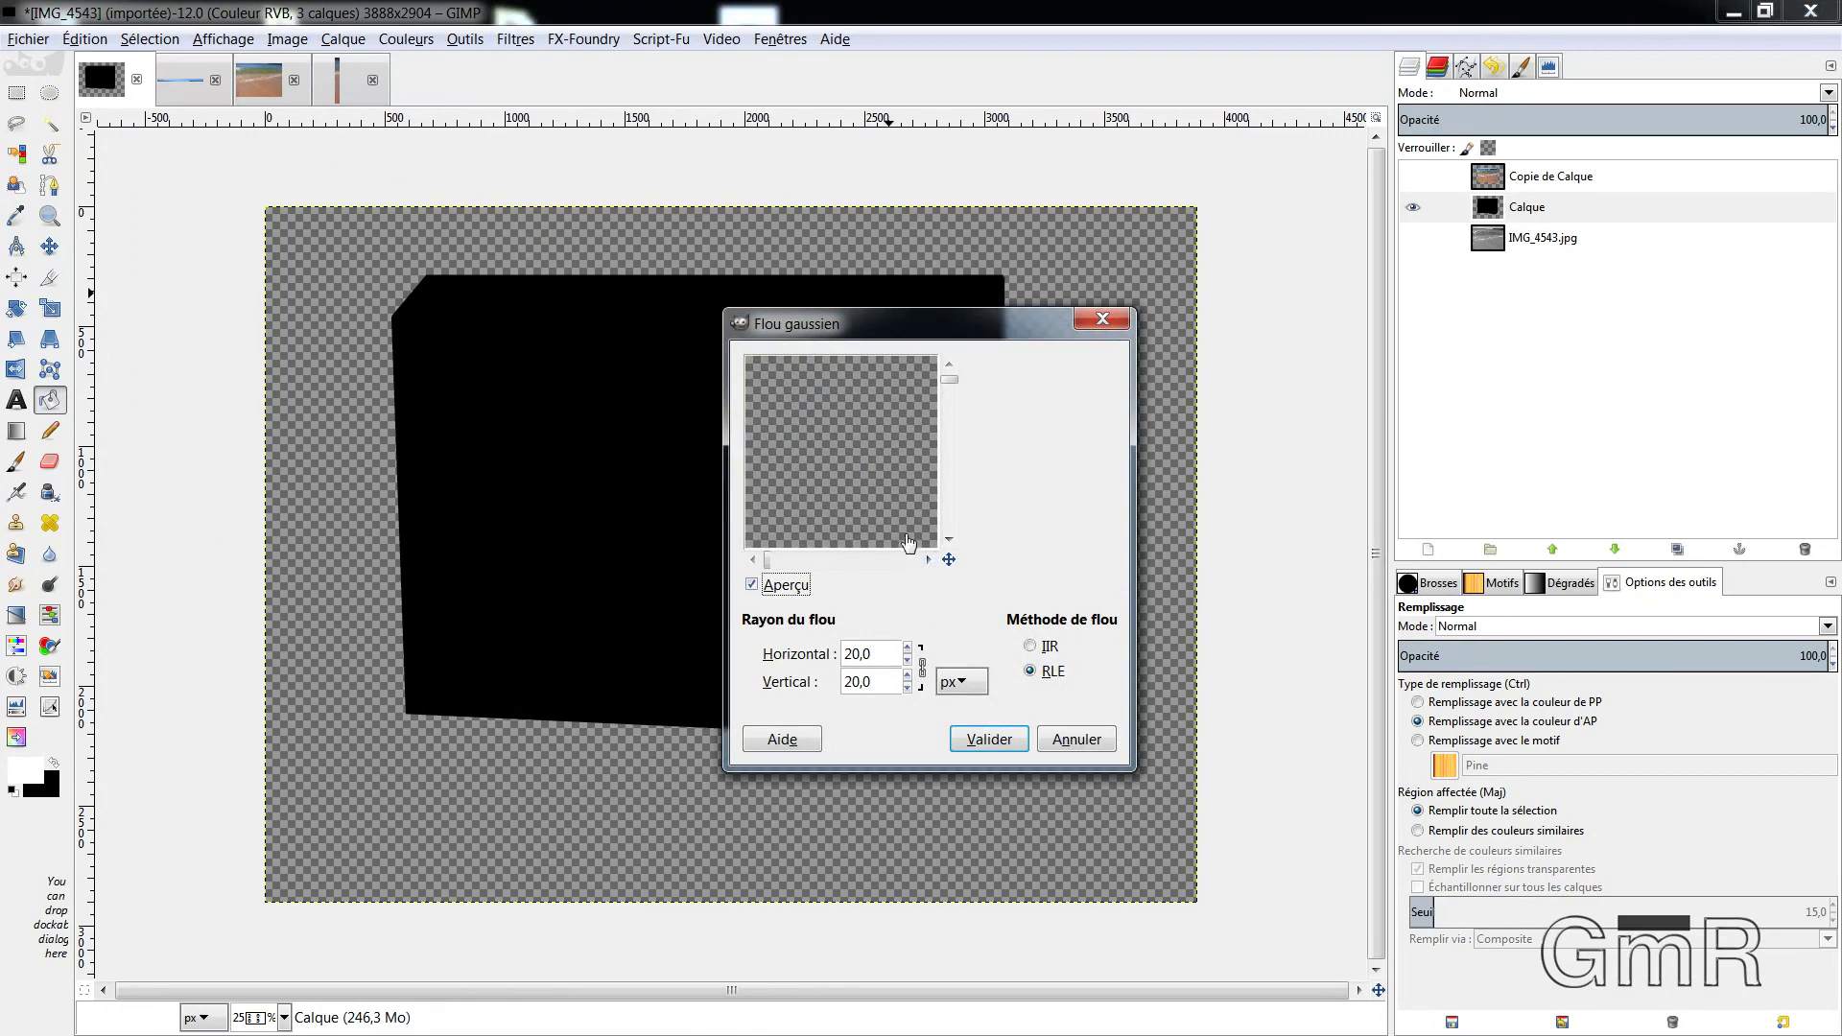
drag(948, 559, 948, 563)
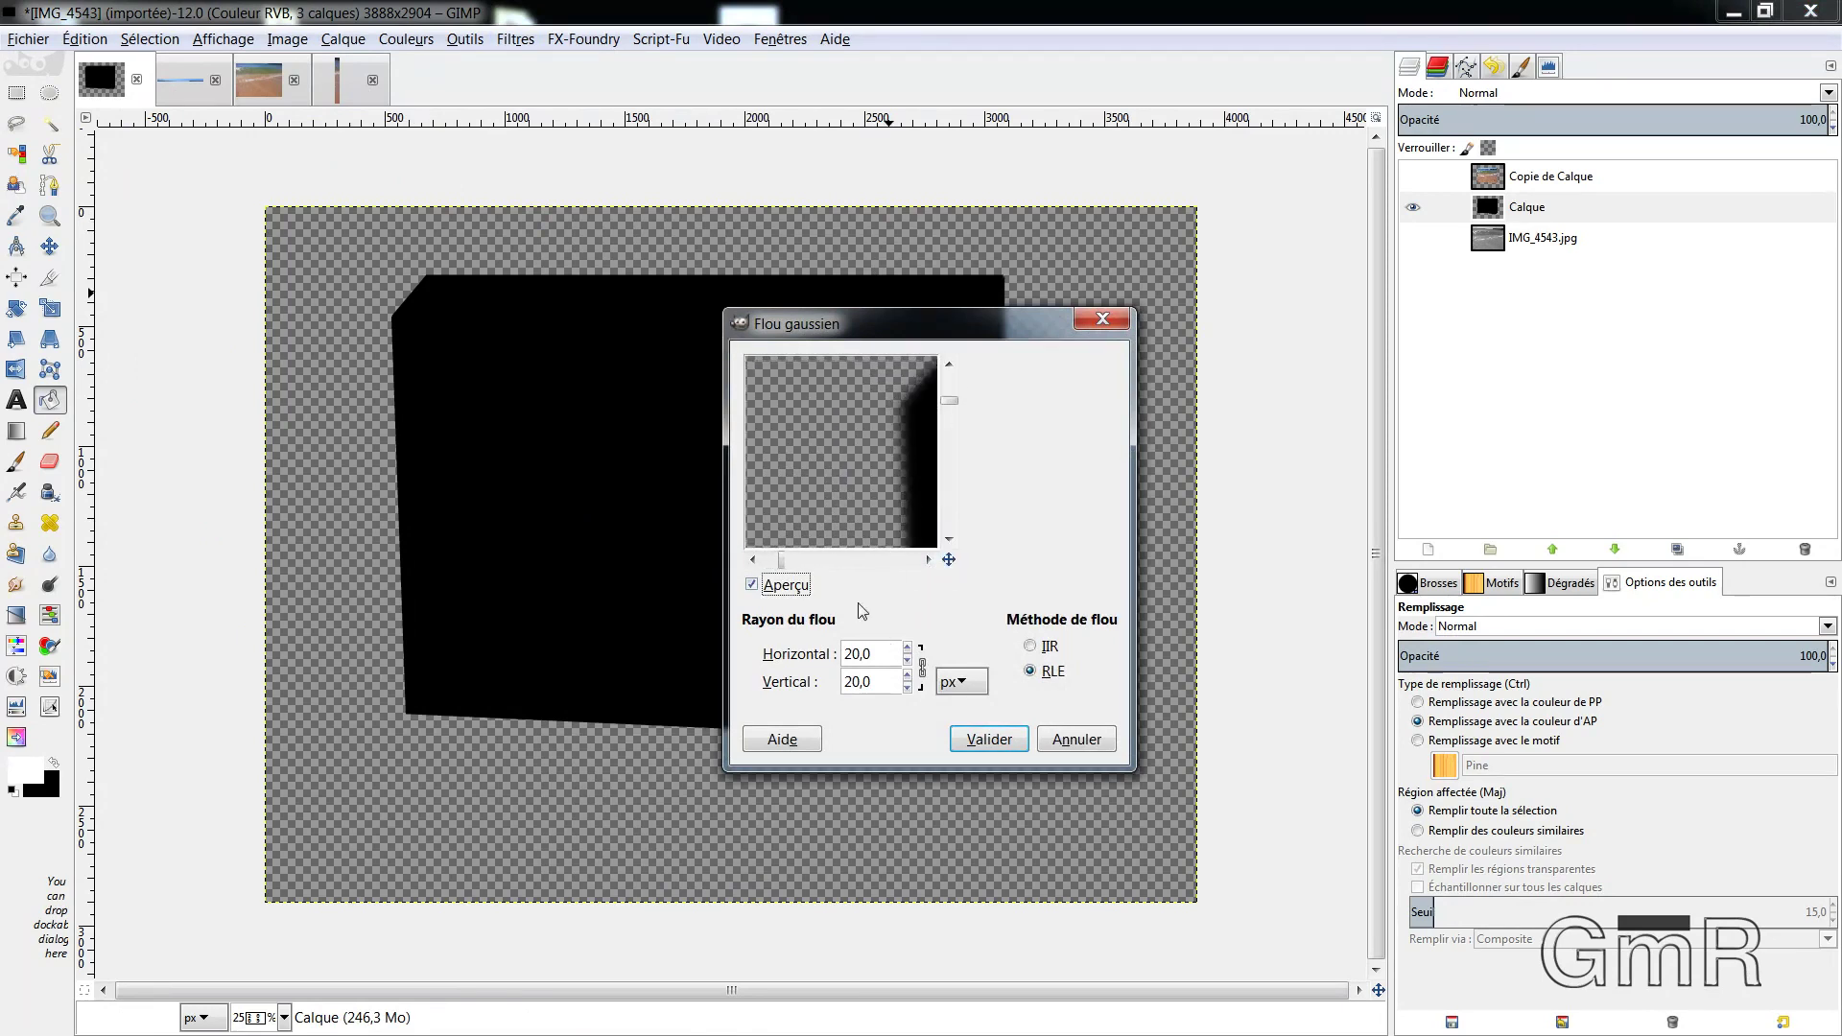
click(987, 737)
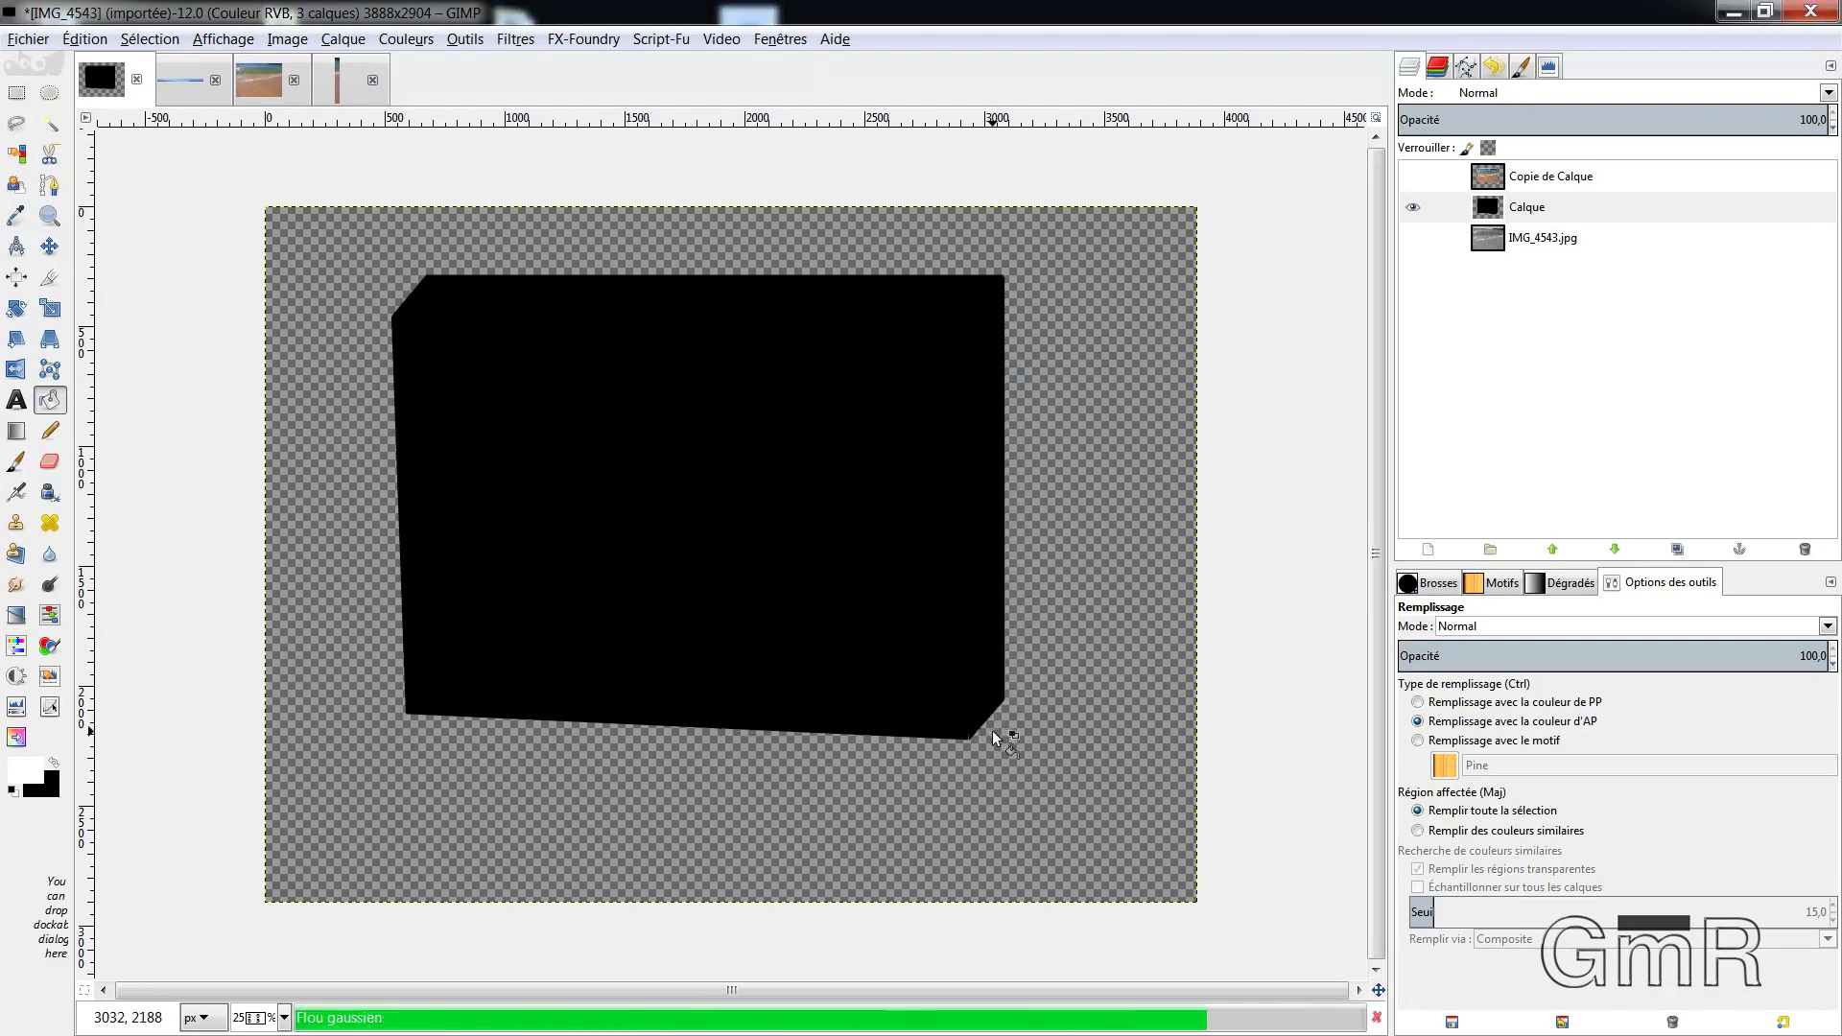
Make Copie de Calque visible again and set it as the active layer
click(1412, 175)
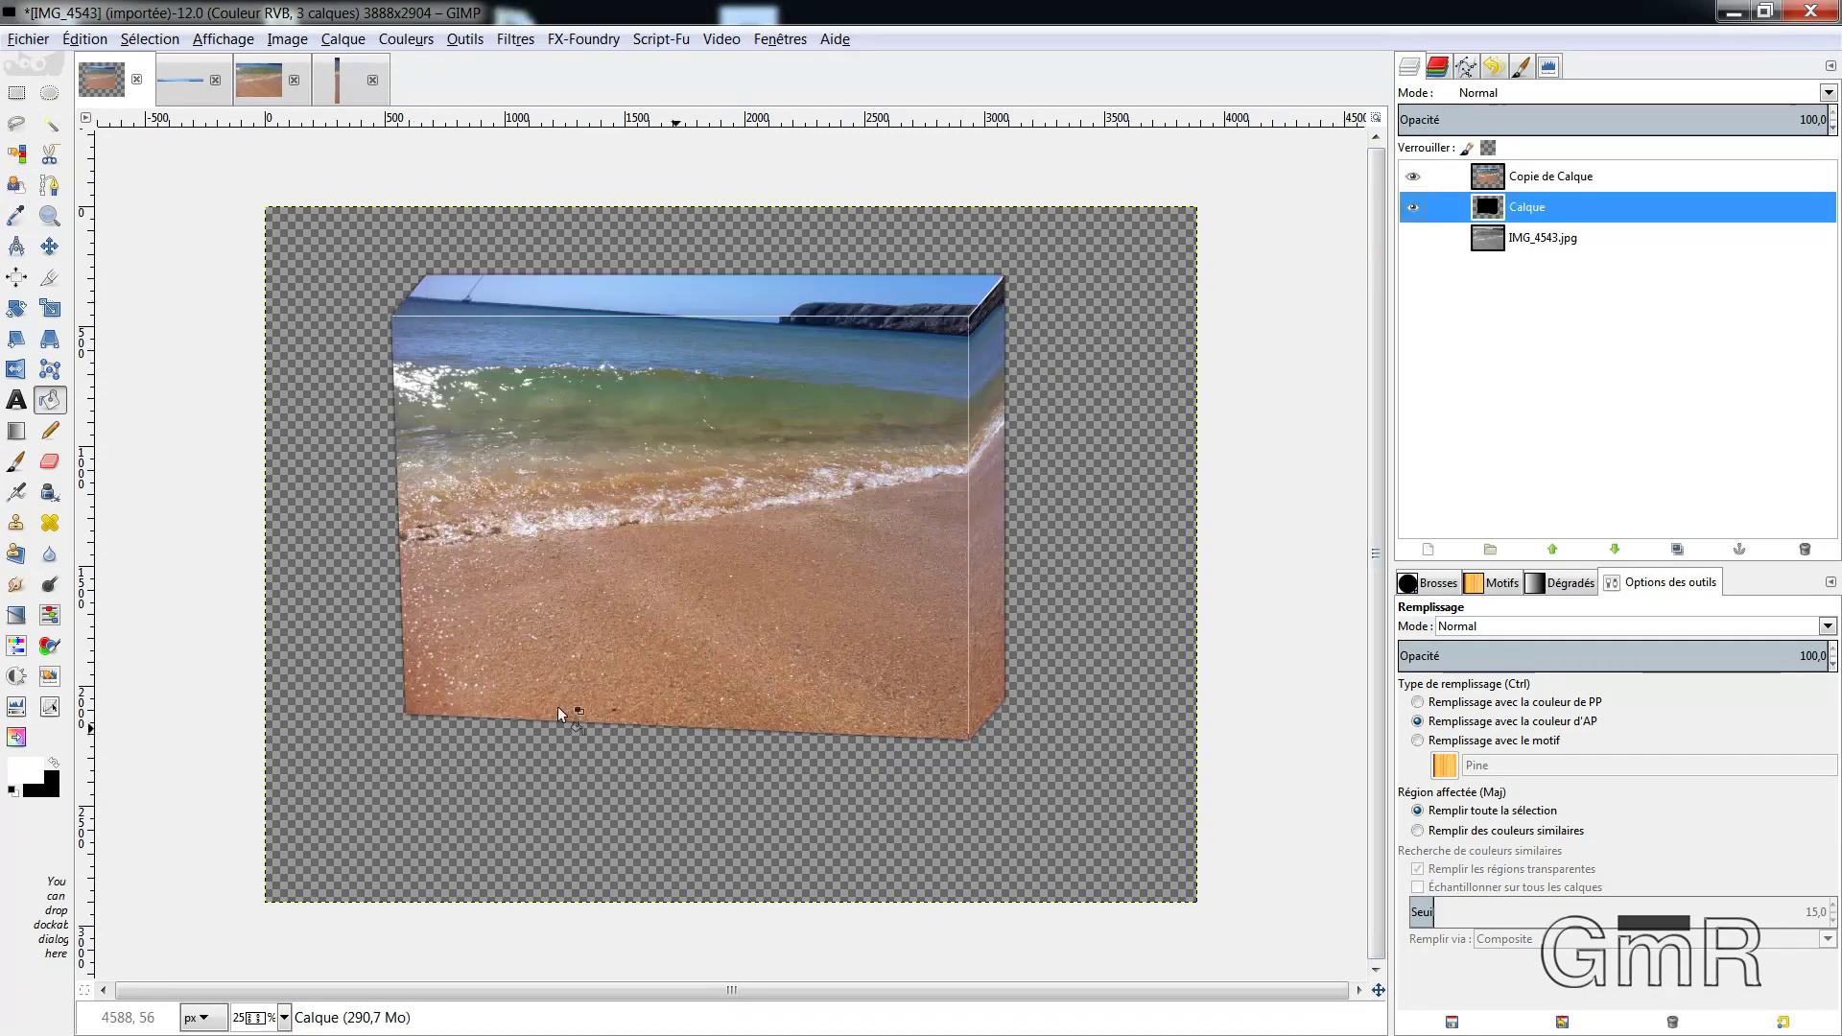
click(1412, 207)
click(1497, 179)
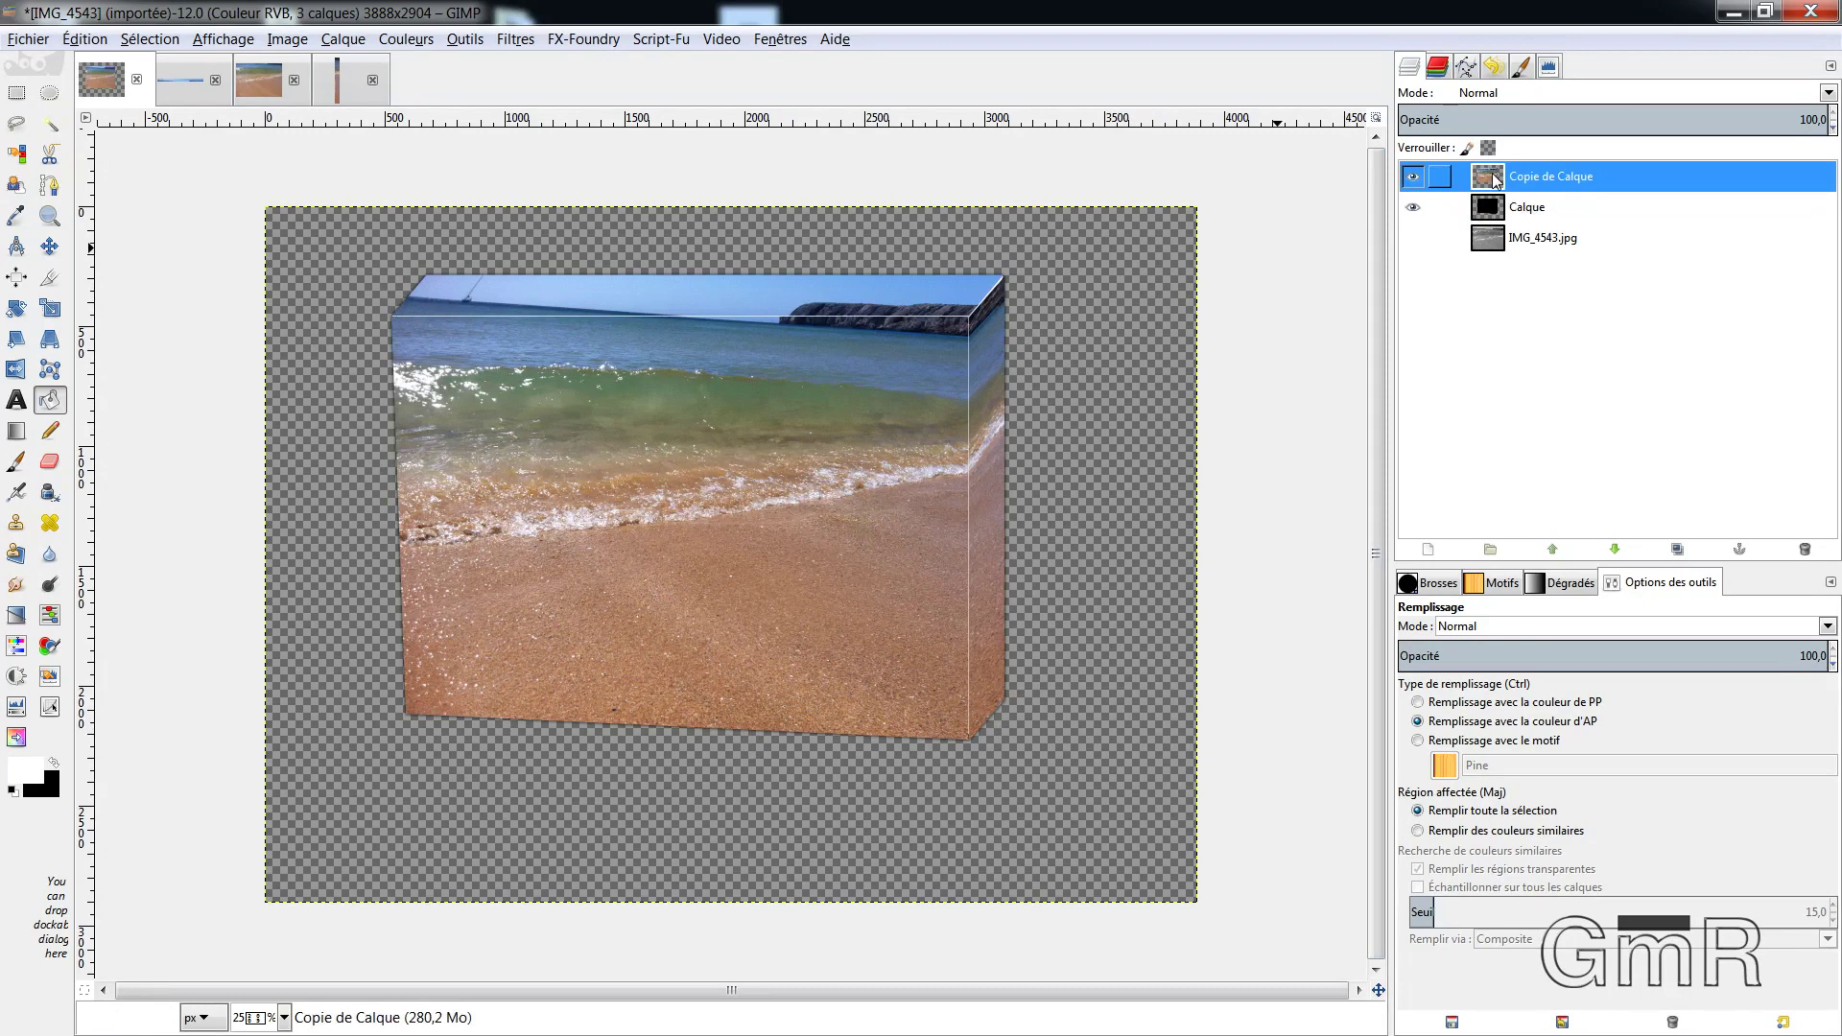
drag(1328, 201, 430, 74)
Apply the Tisser weave texture to the beach photo box
click(516, 39)
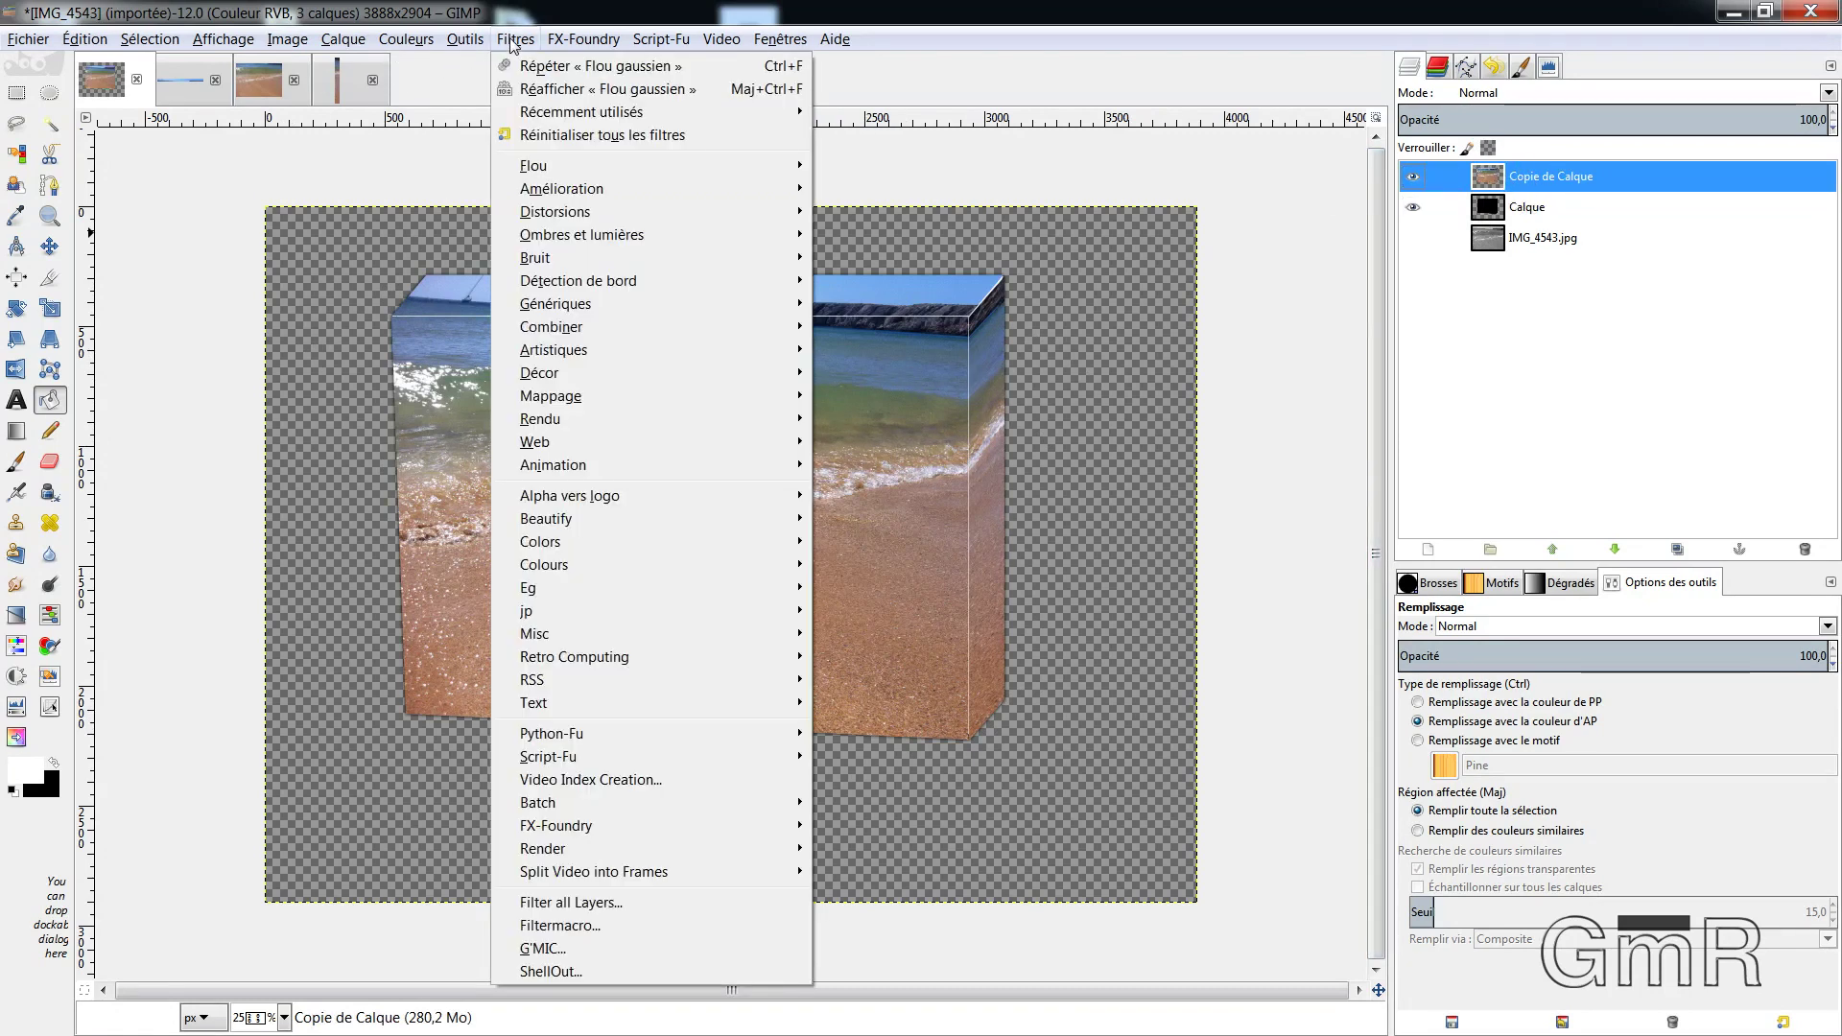
mouse_move(553, 349)
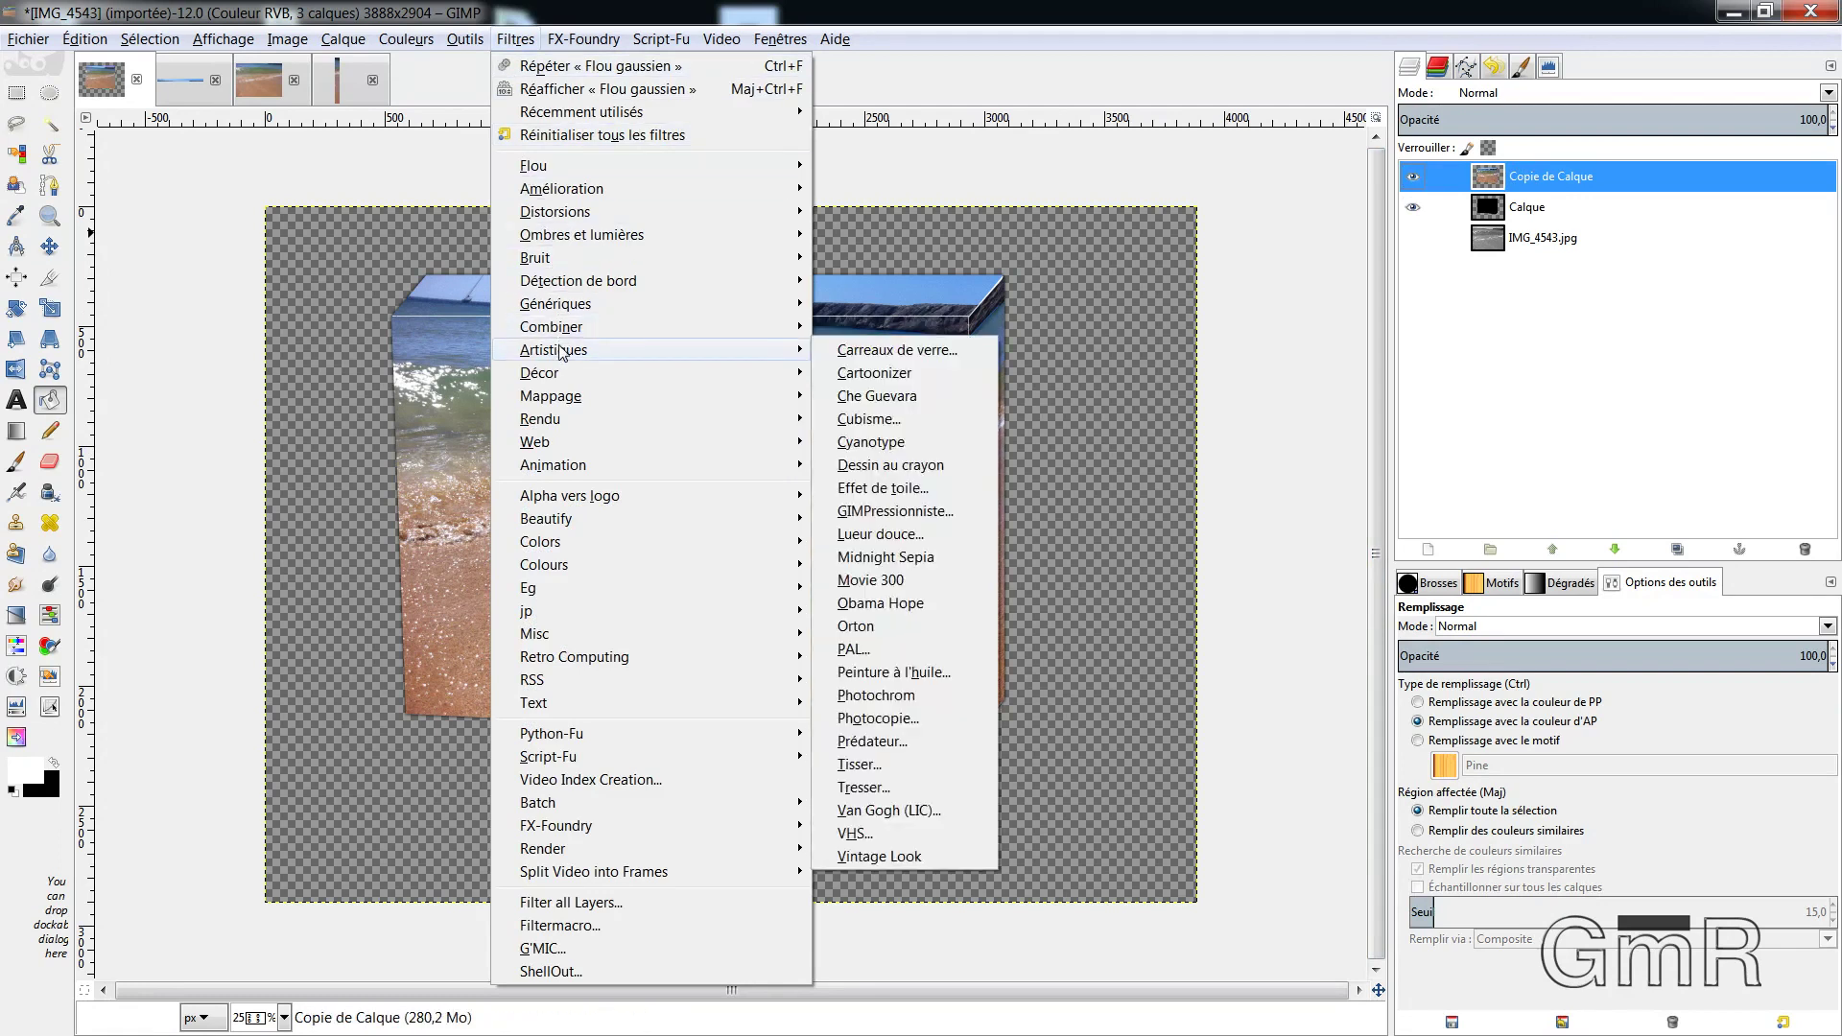
click(866, 767)
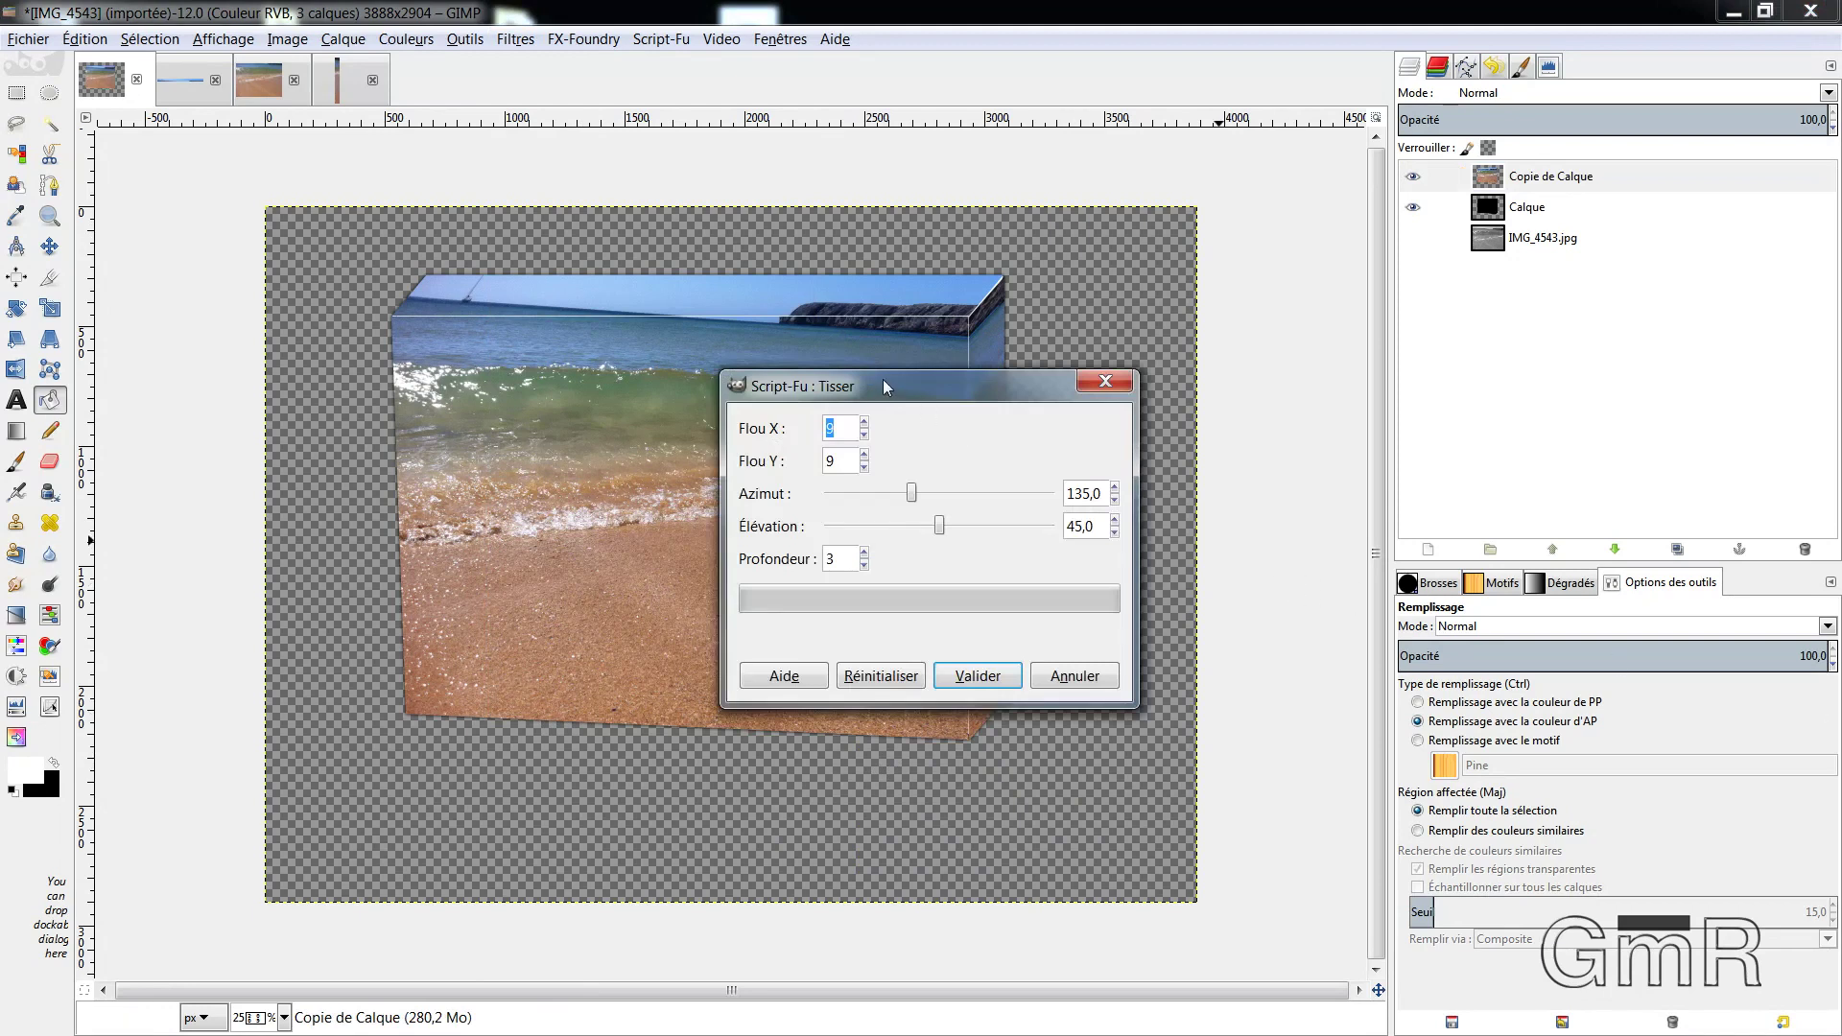
drag(883, 380, 729, 293)
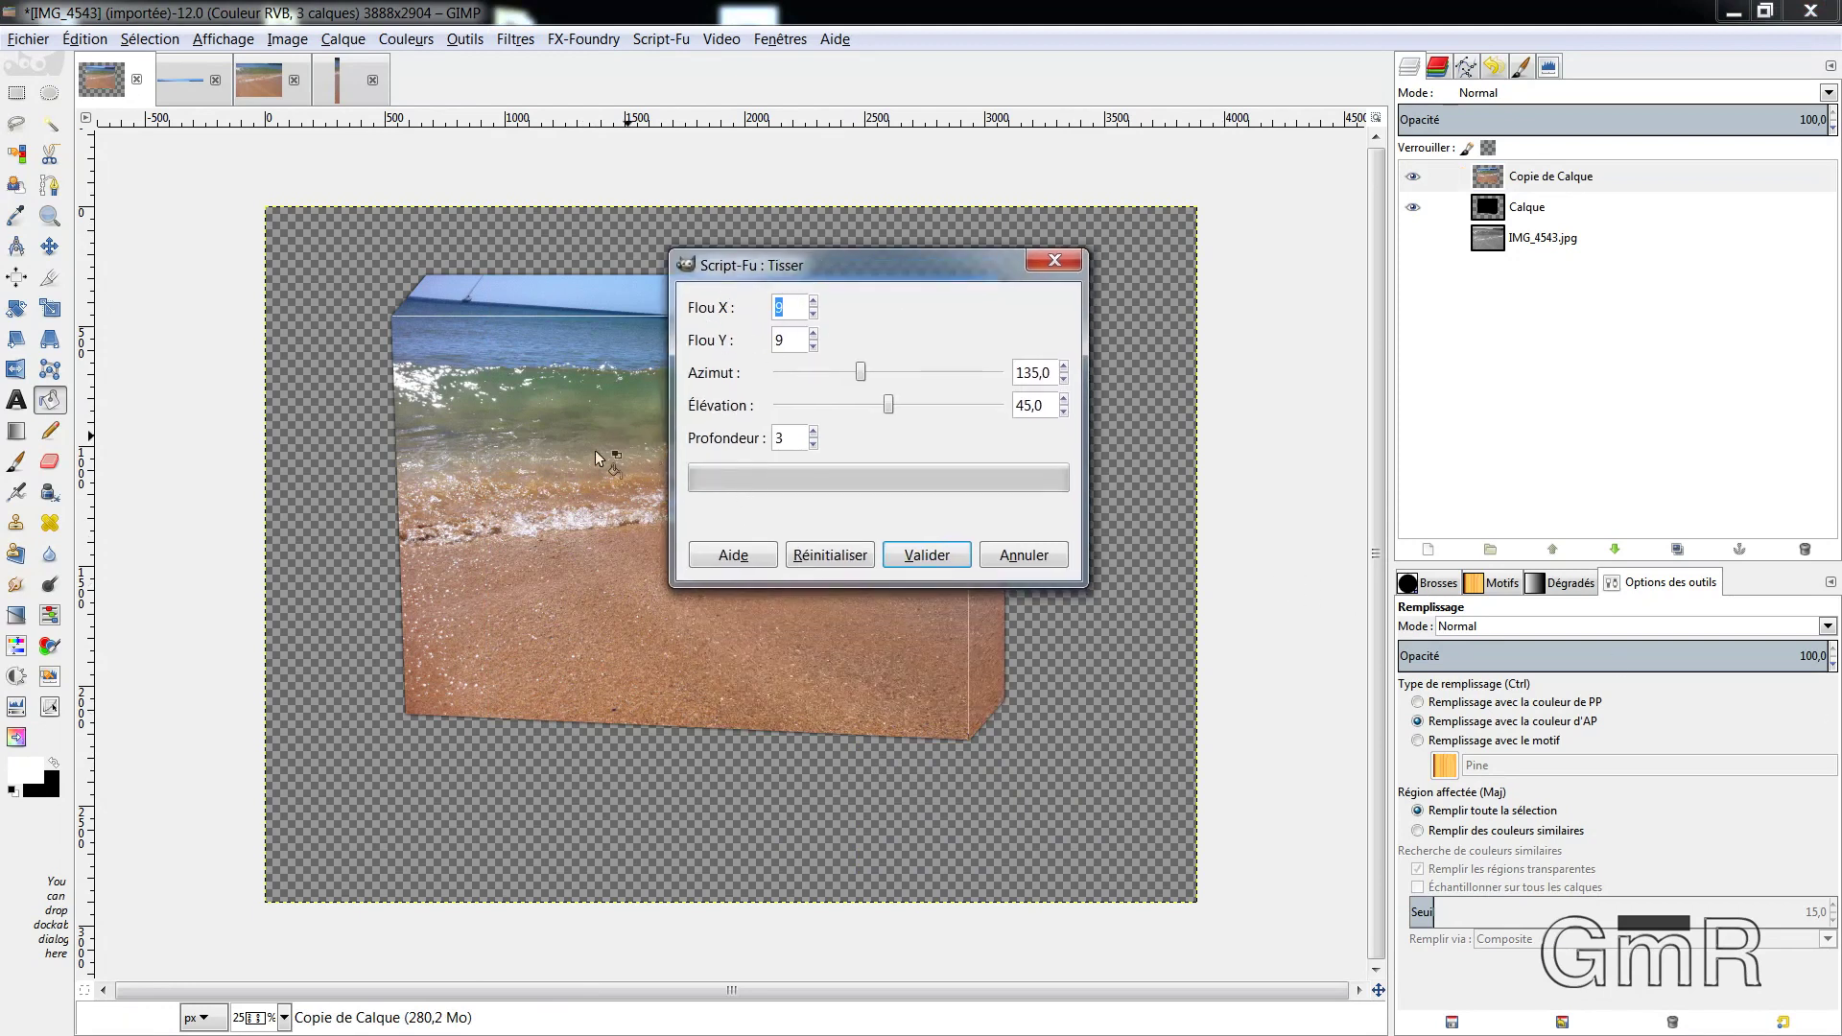
click(937, 561)
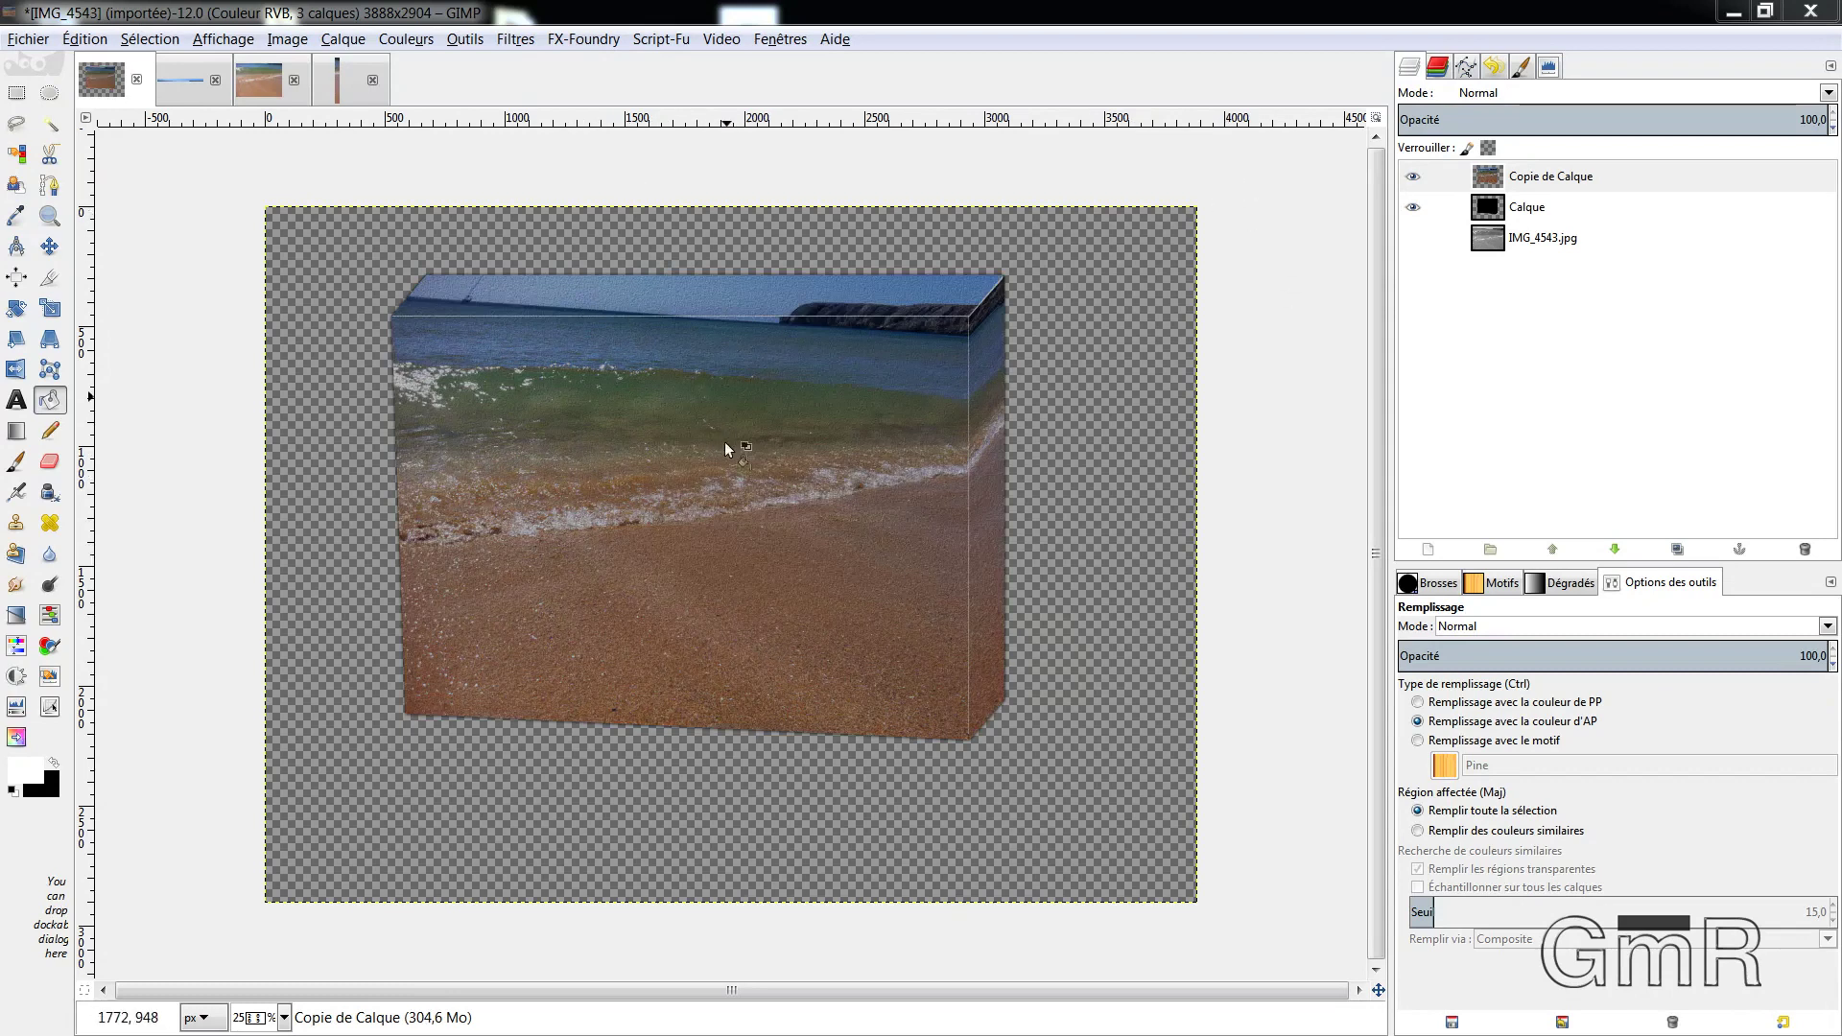
Try a Levels midtone adjustment on the box, then cancel it
click(404, 41)
click(411, 182)
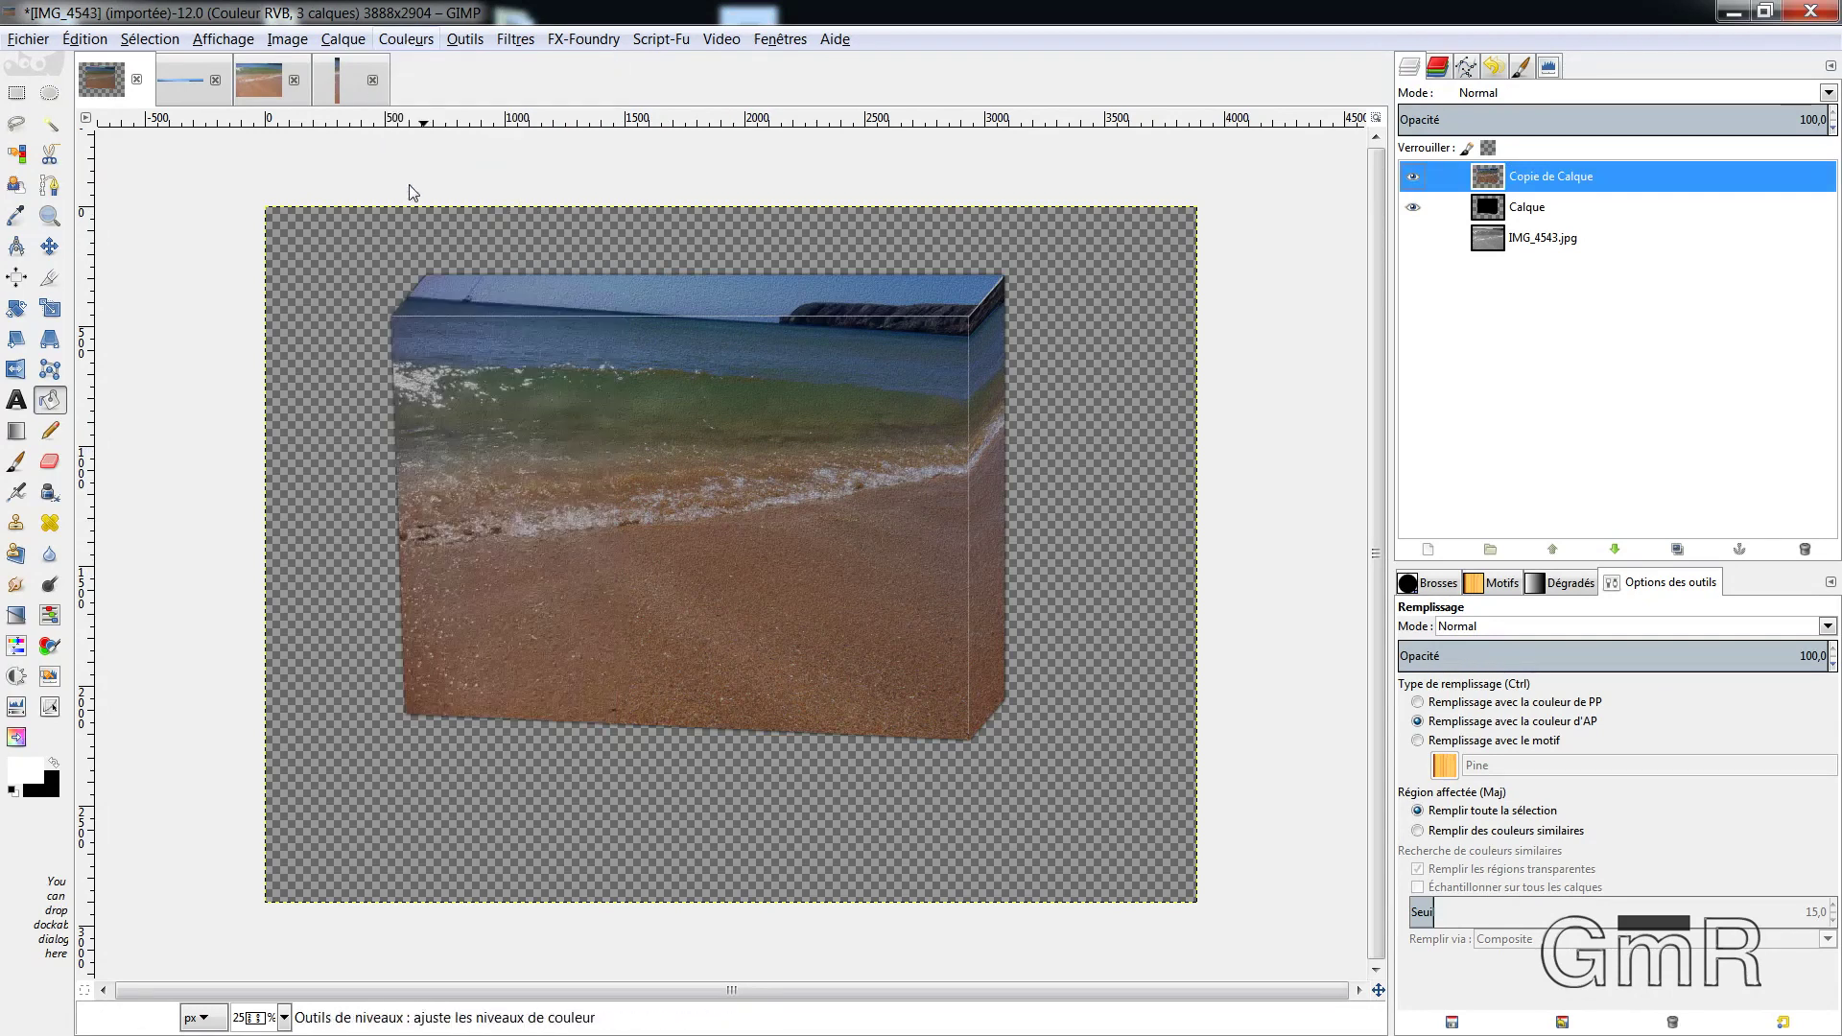
mouse_move(1338, 413)
mouse_down()
mouse_move(1305, 413)
mouse_move(1328, 410)
mouse_up()
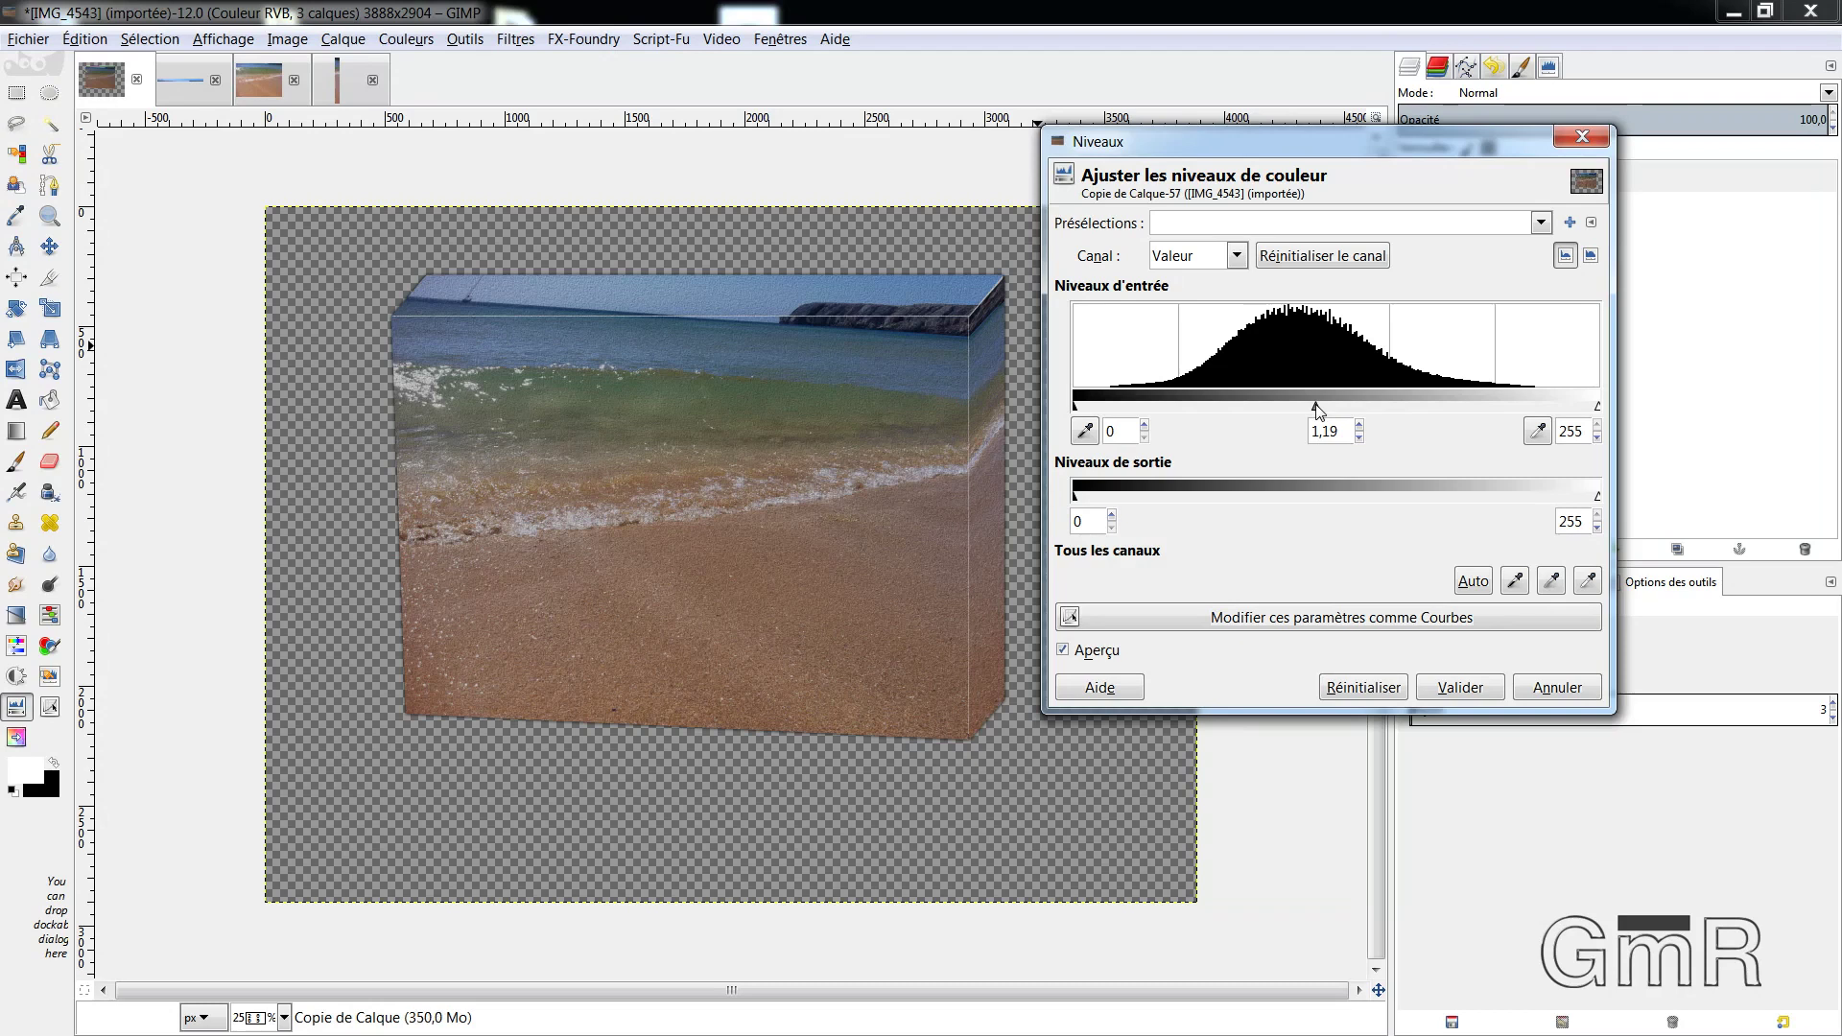
click(1556, 693)
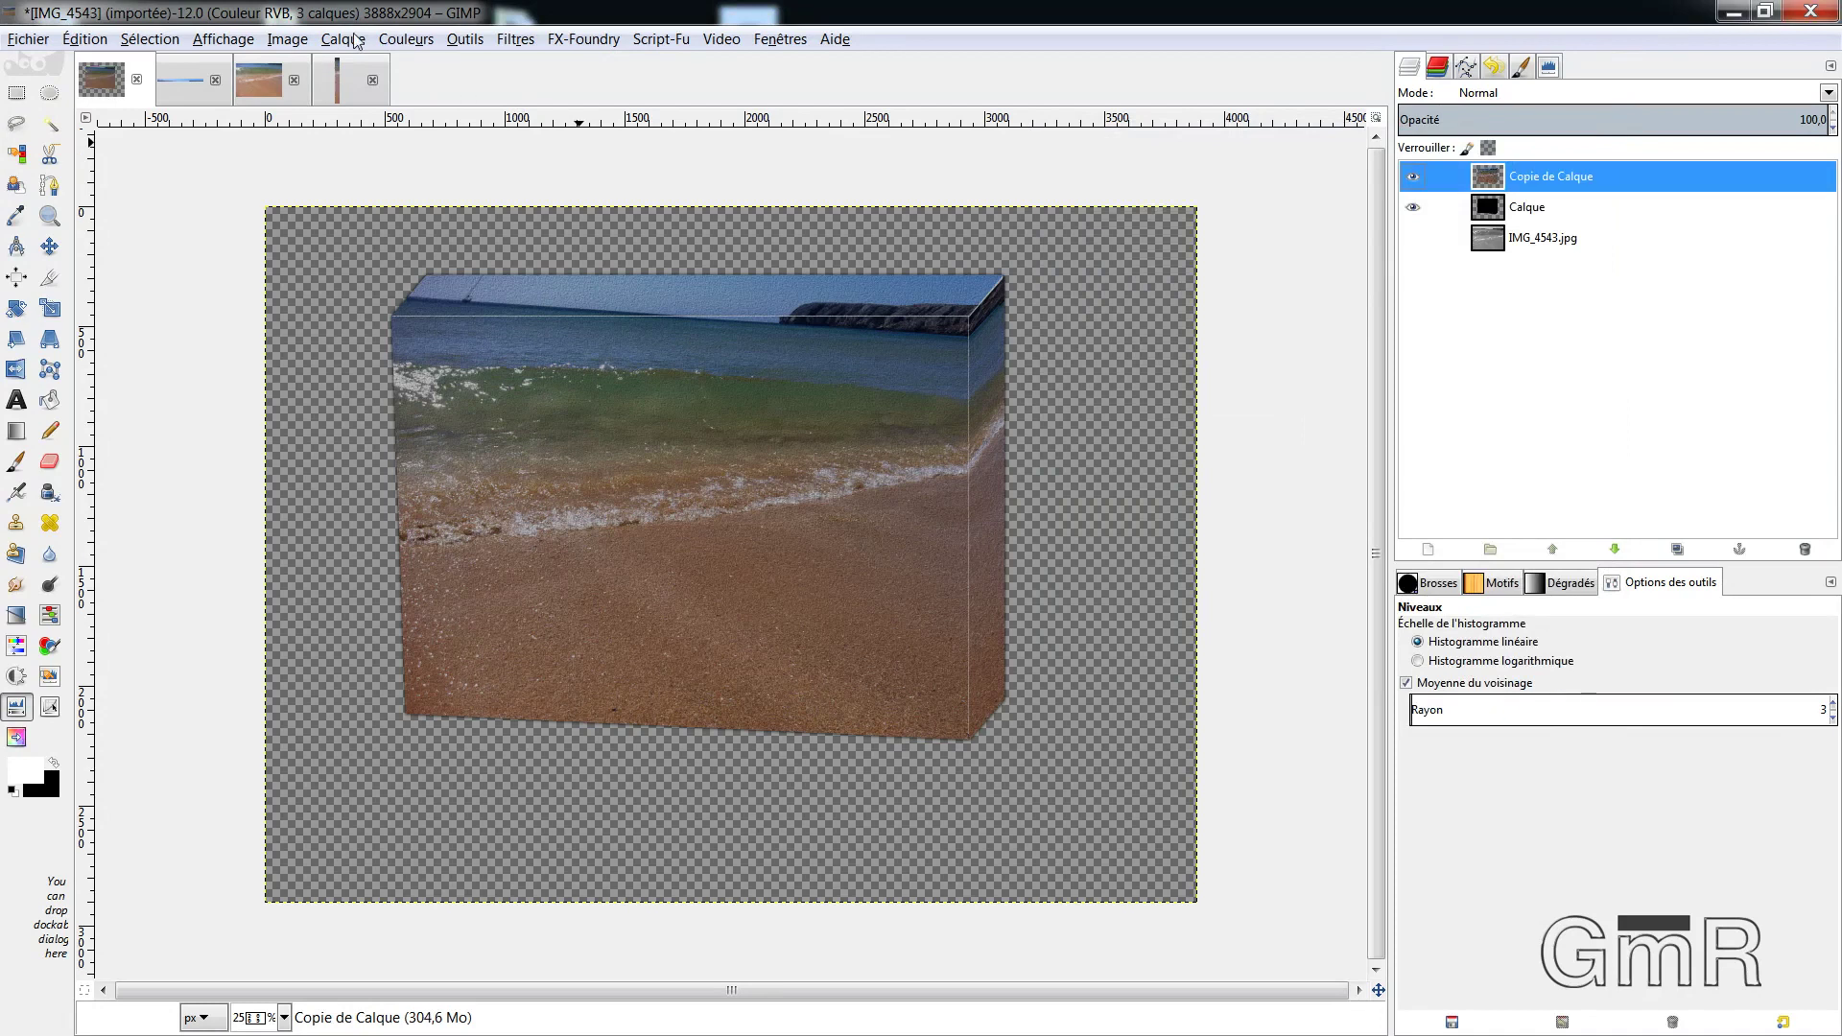
Apply Brightness-Contrast with brightness 40 and contrast 34 to the woven box
click(414, 45)
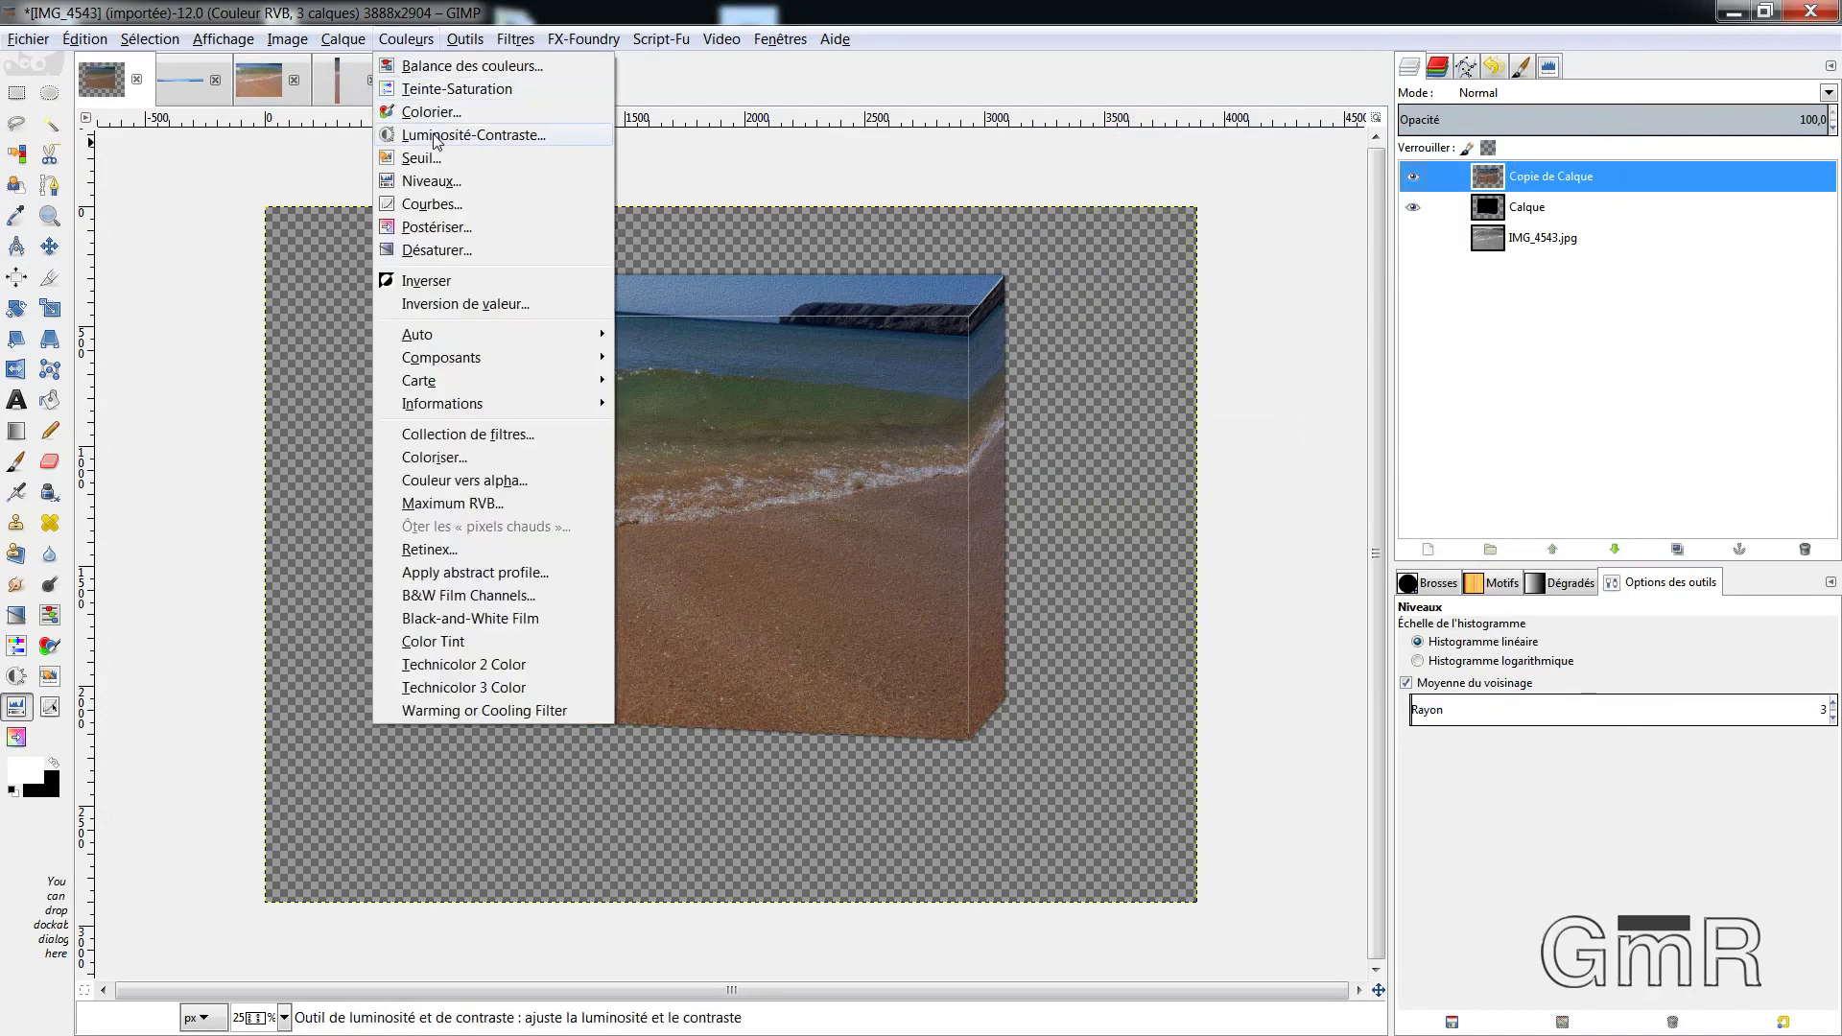
click(436, 139)
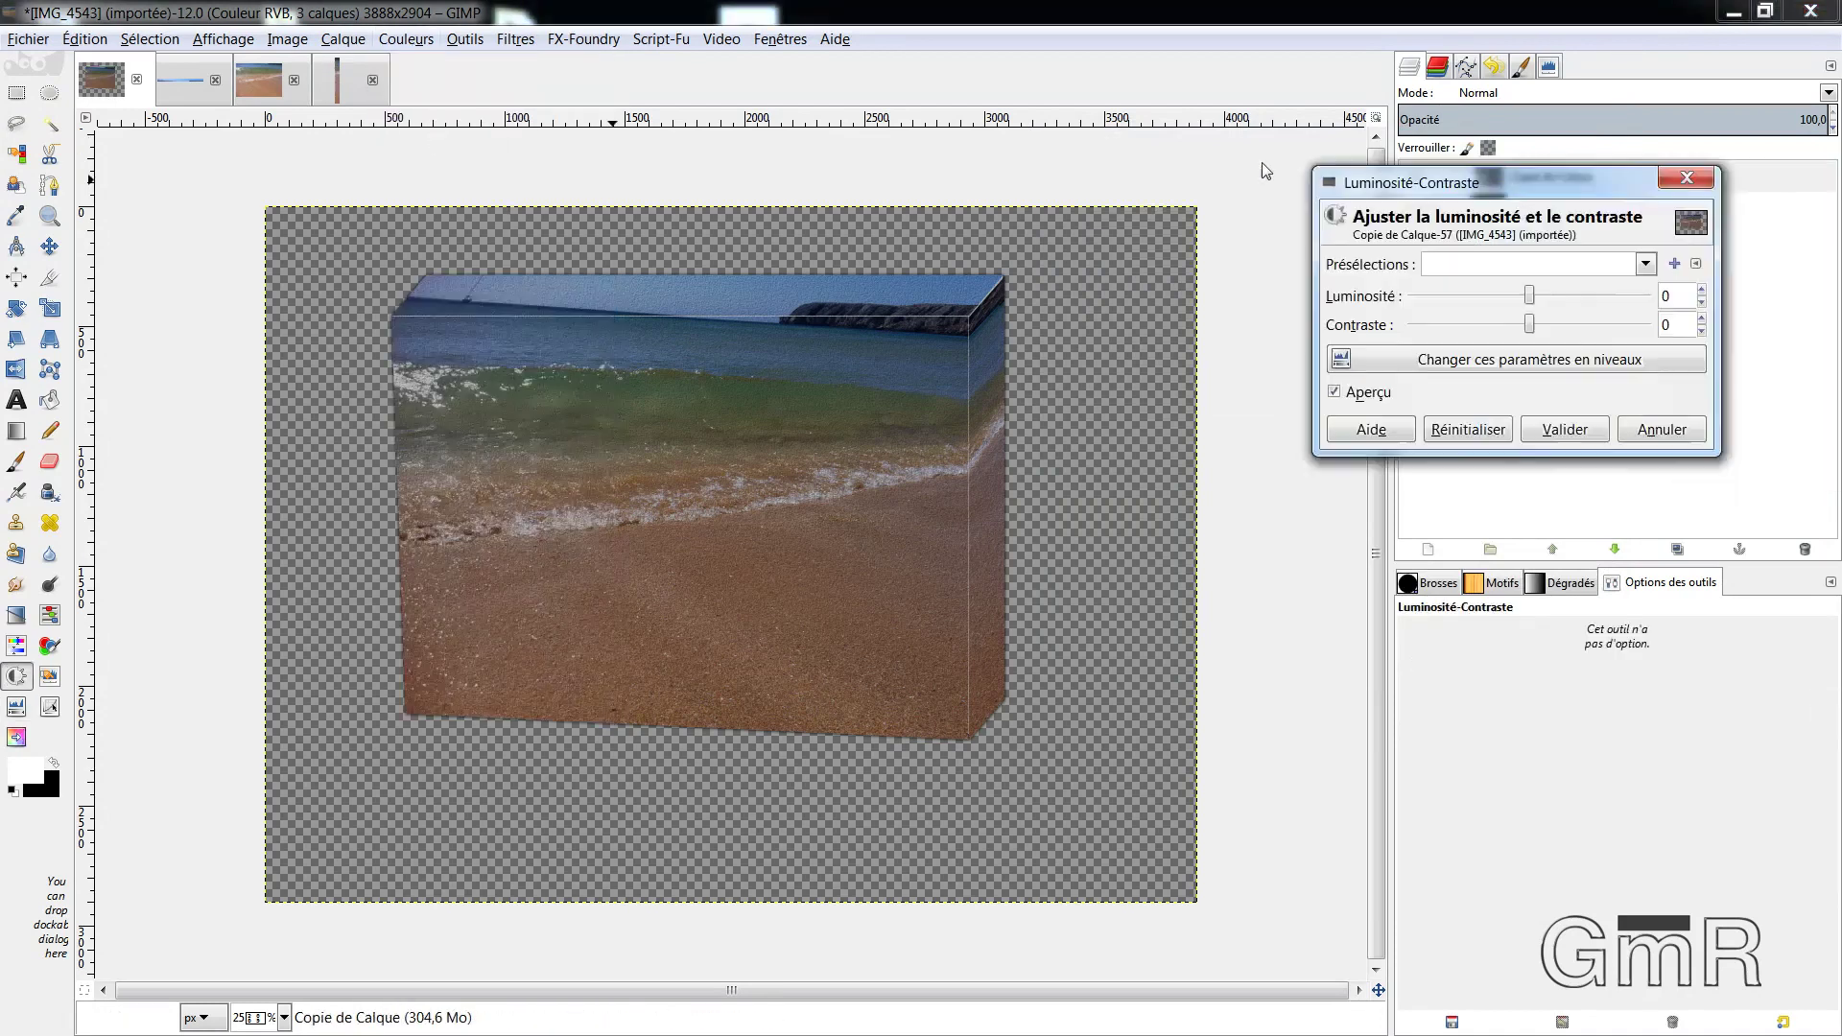
mouse_move(1219, 302)
mouse_down()
mouse_move(1249, 303)
mouse_move(1253, 338)
mouse_move(1257, 304)
mouse_up()
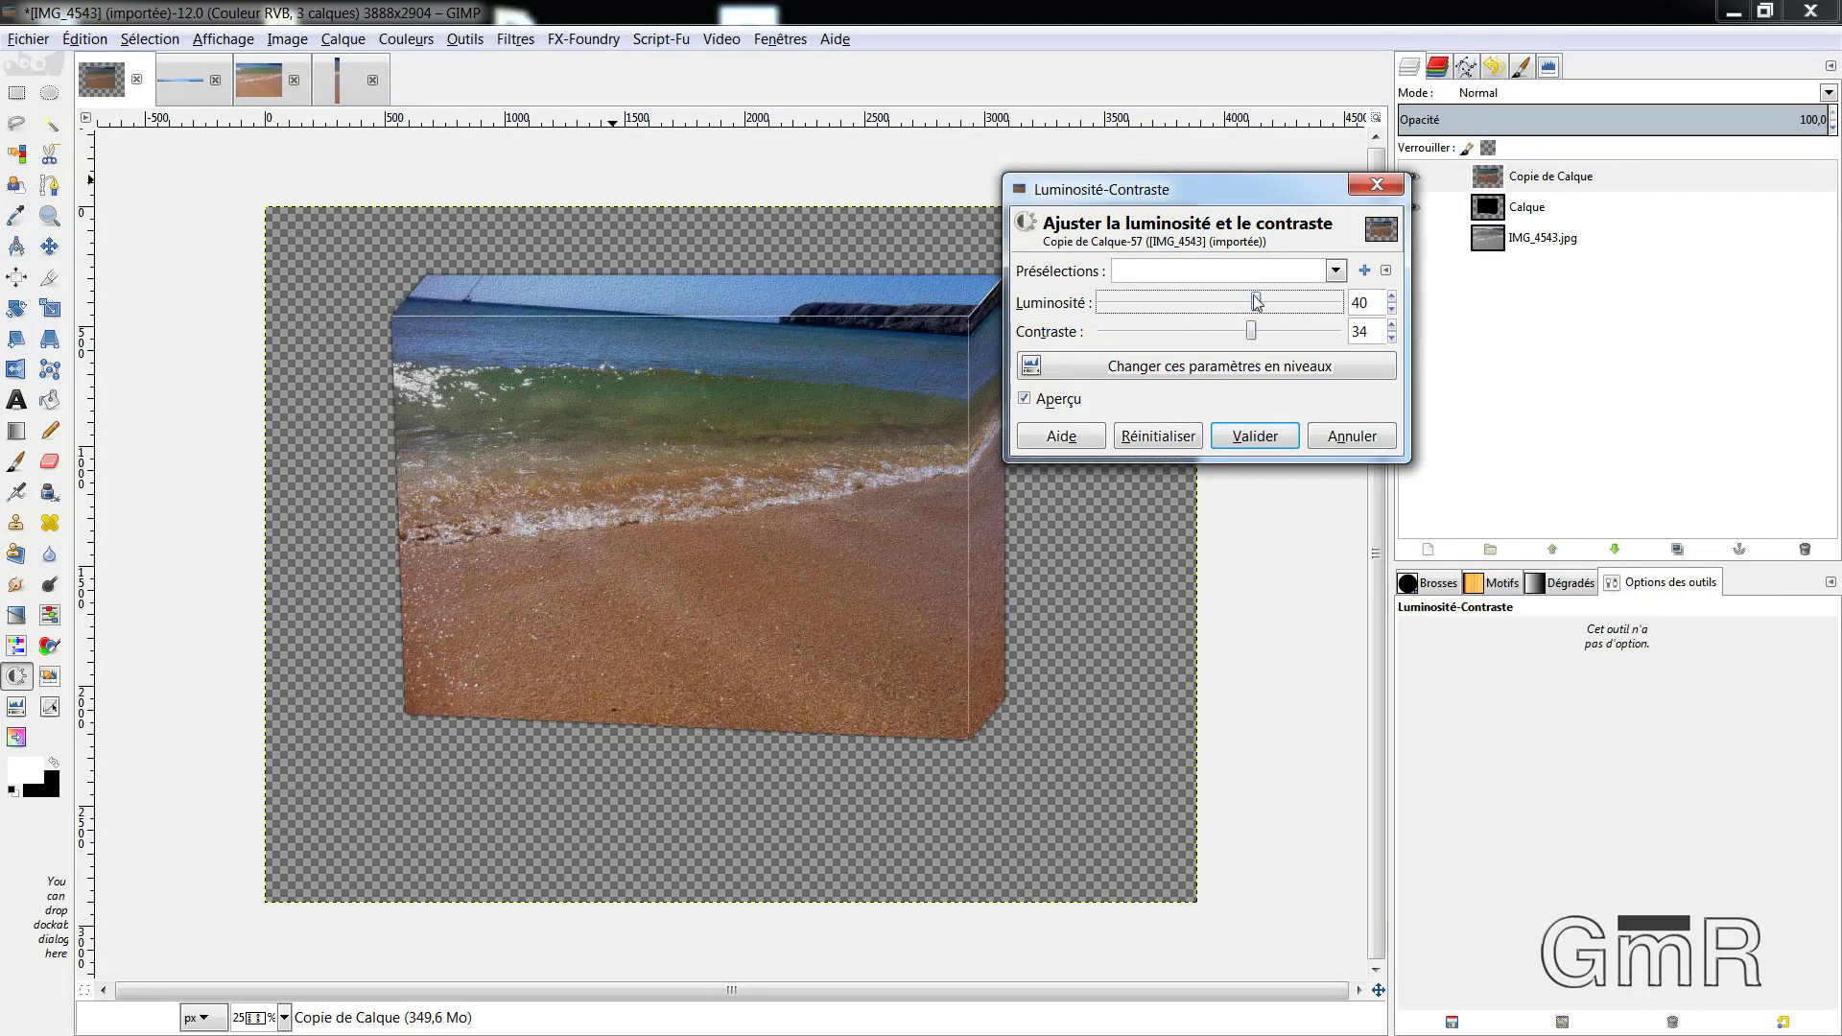
click(1267, 438)
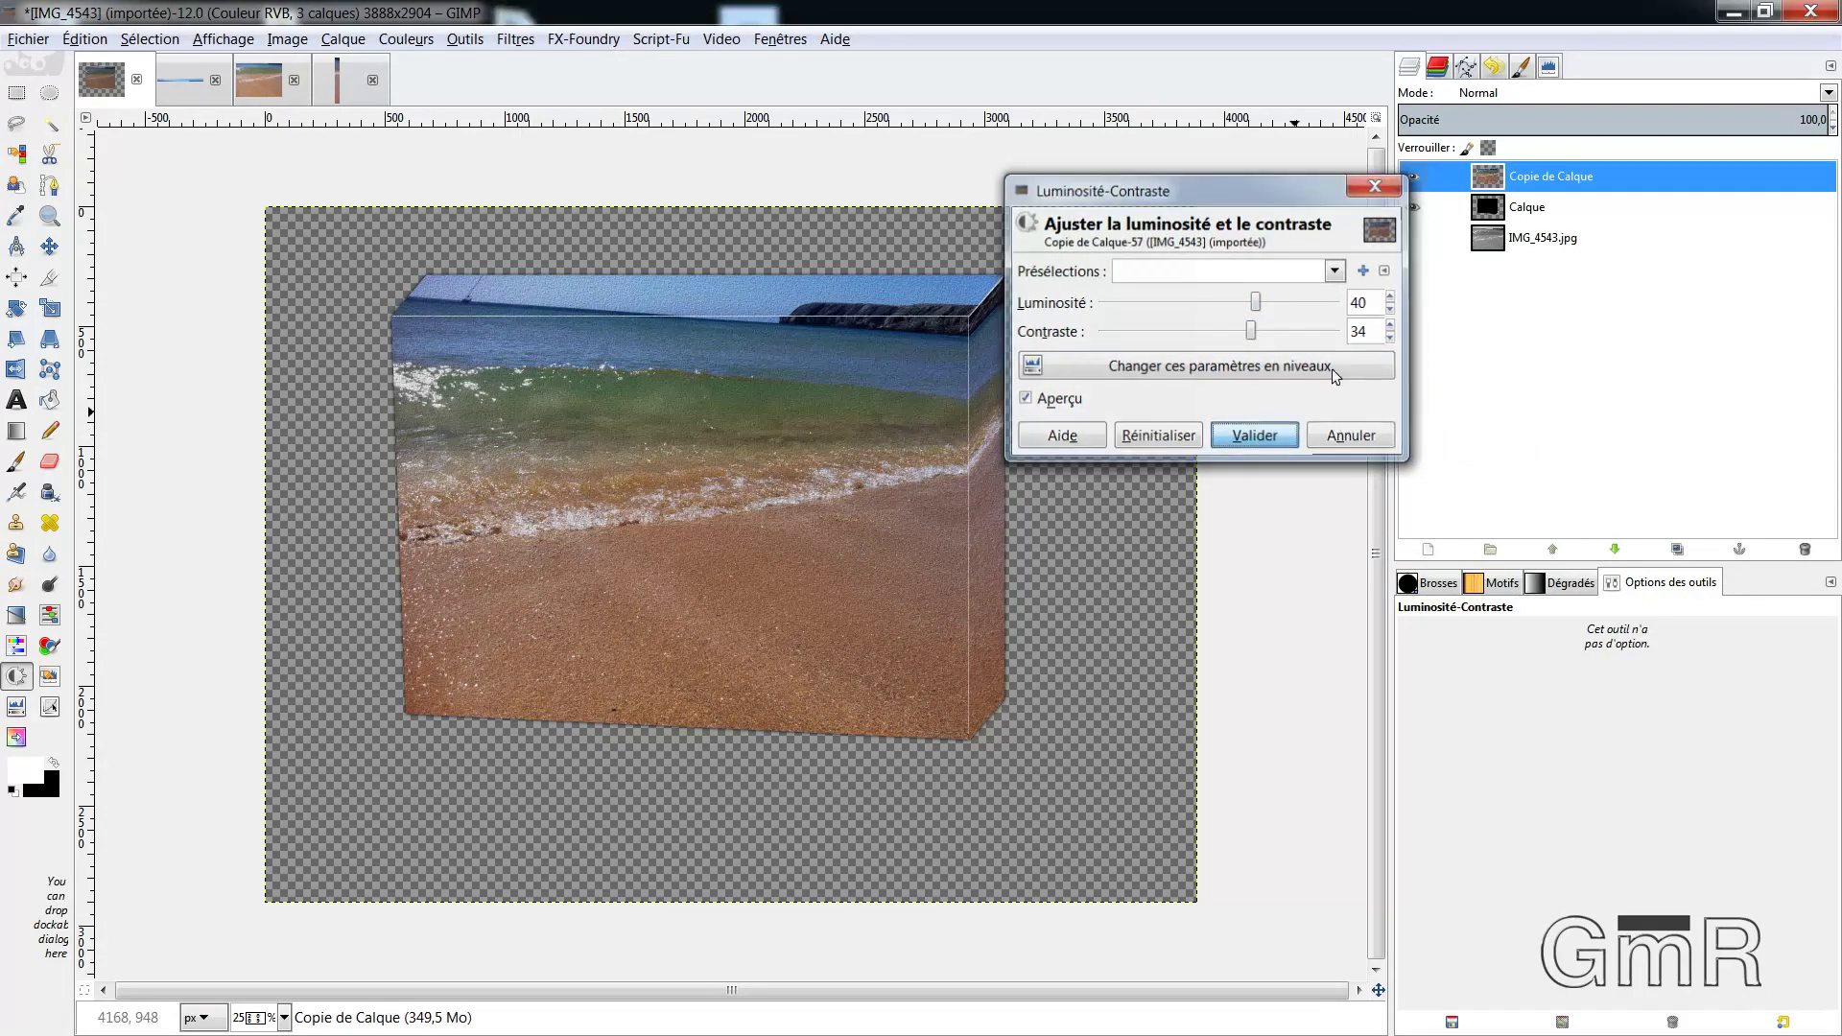
Turn on visibility of the IMG_4543.jpg grayscale beach background layer
click(1414, 238)
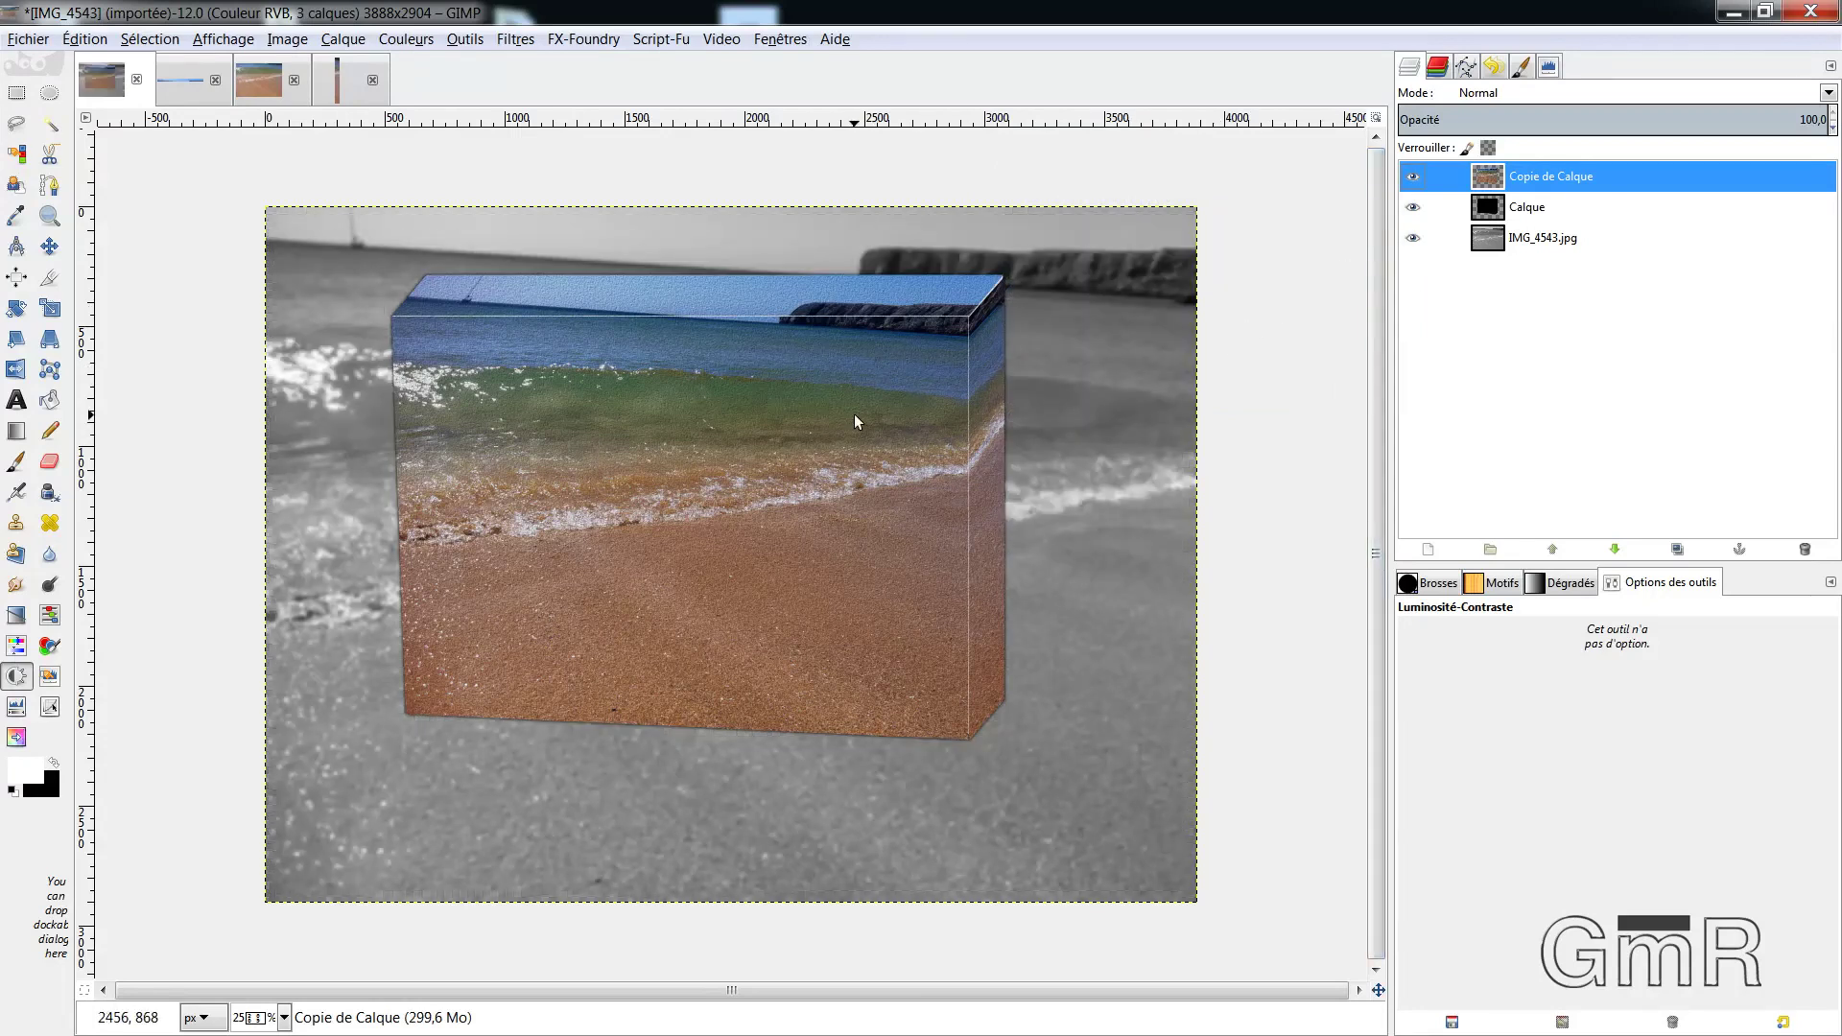
scroll(854, 412, up, 1)
scroll(854, 413, up, 1)
scroll(854, 413, down, 1)
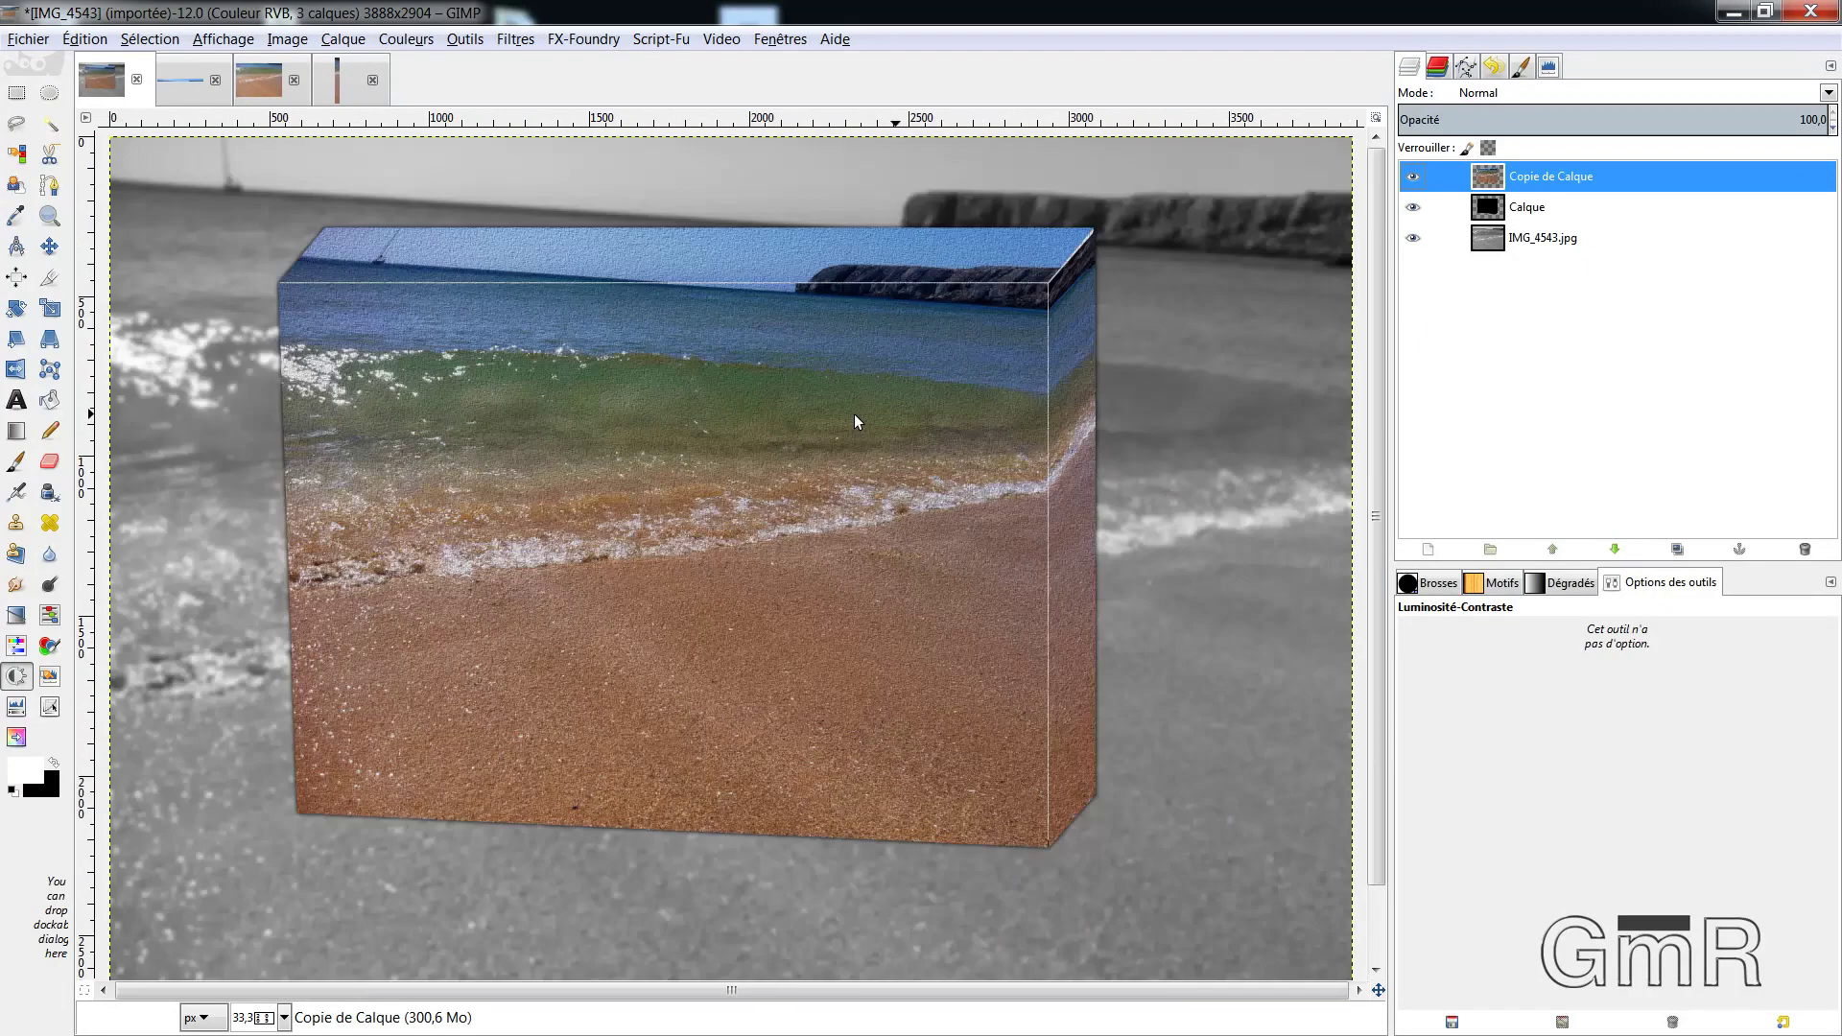
scroll(859, 412, down, 1)
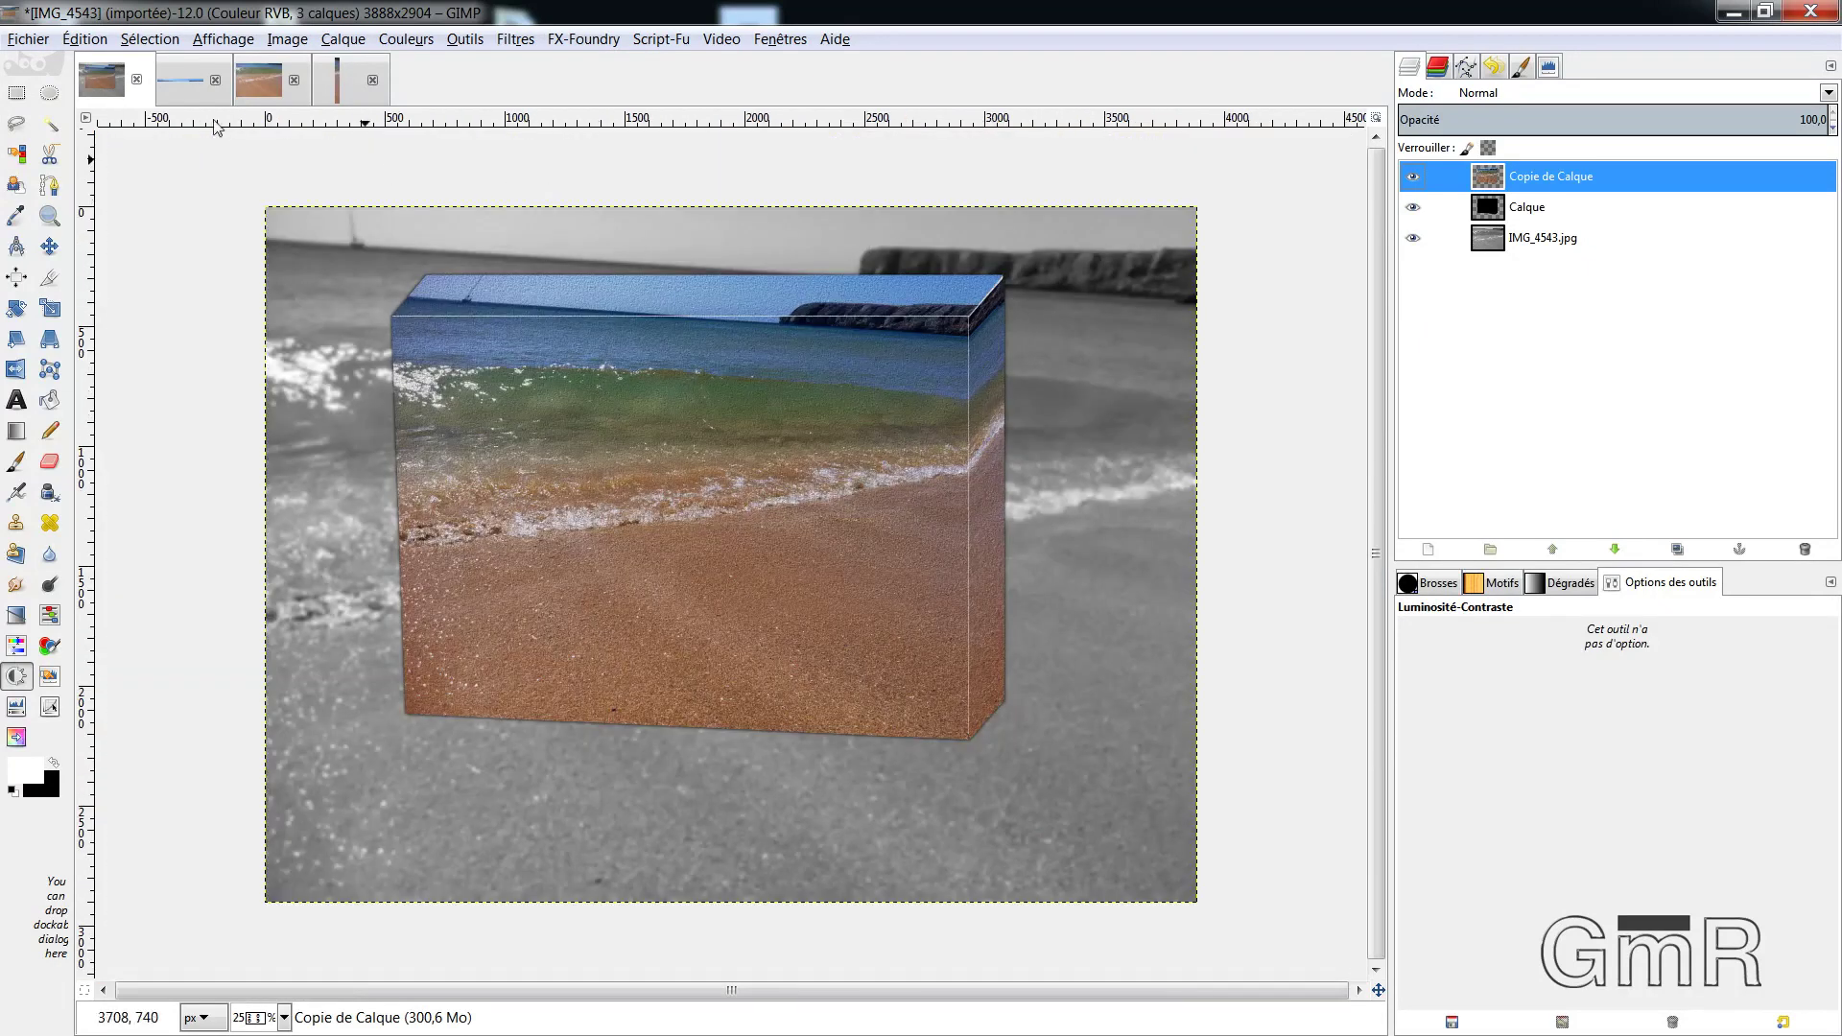
Close the sky strip, beach piece and narrow strip images without saving, returning to the composition
click(194, 77)
click(216, 81)
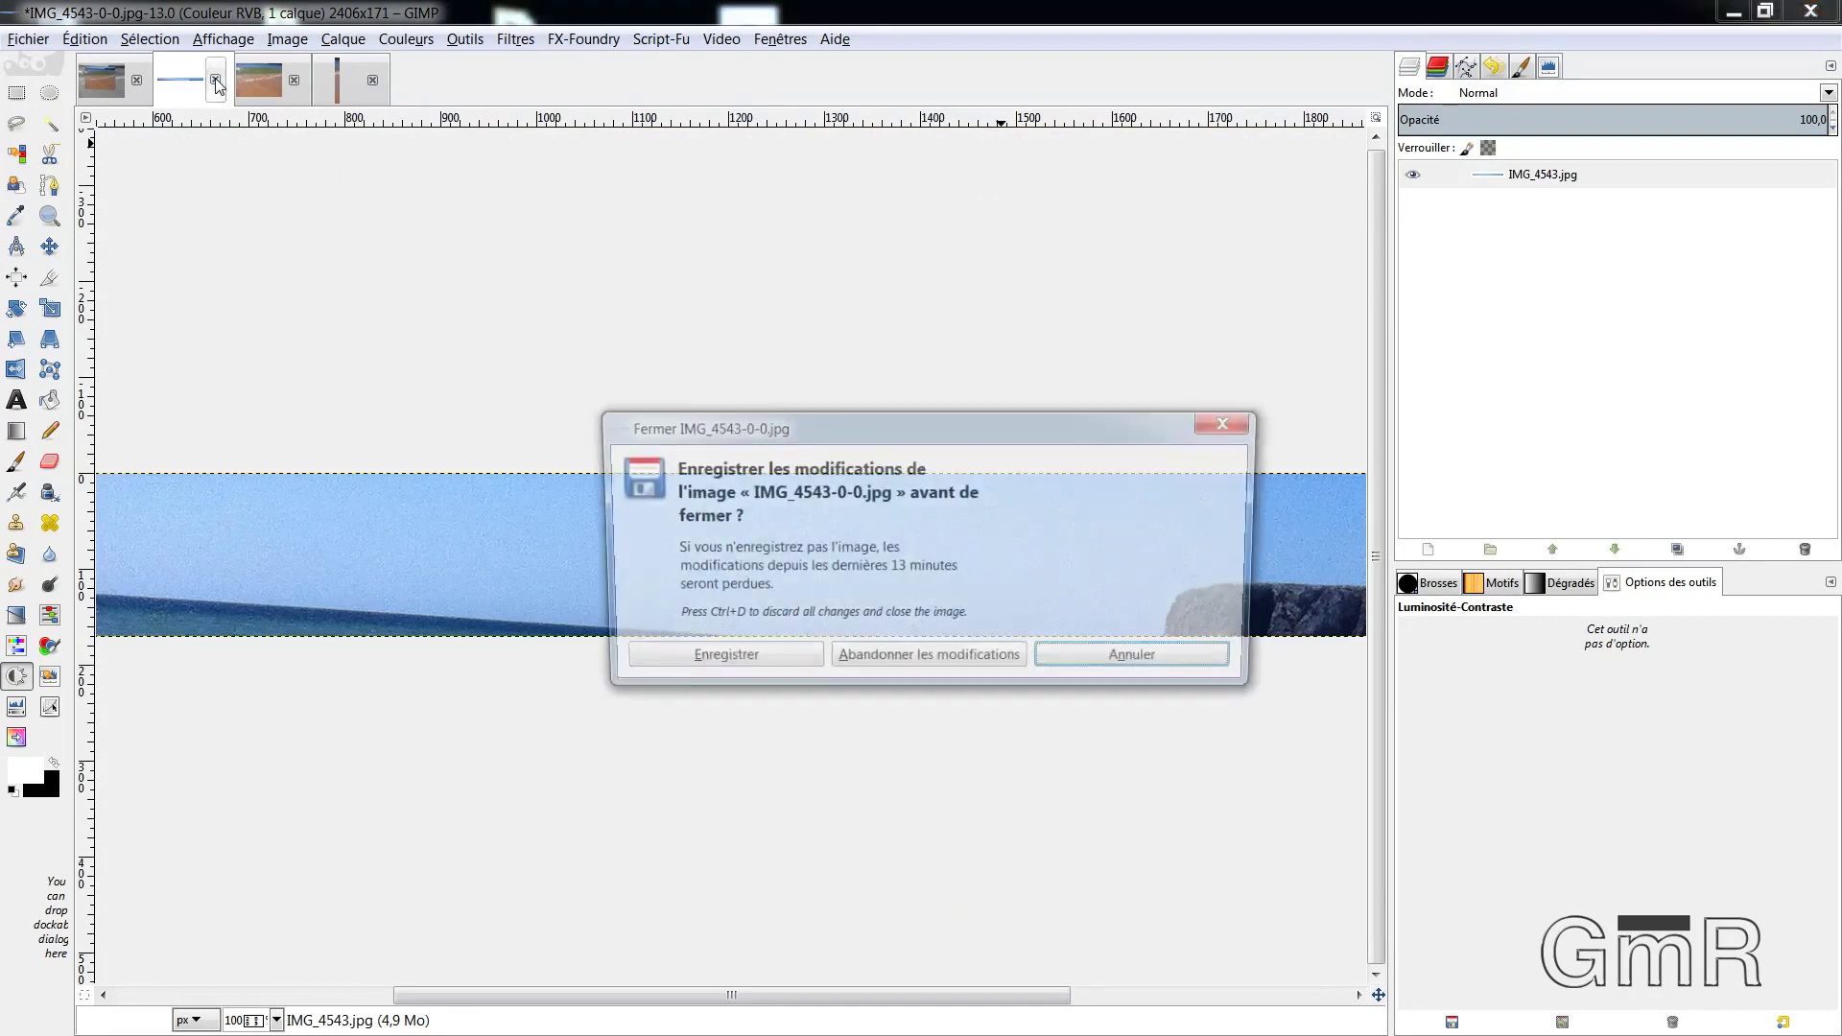
click(893, 662)
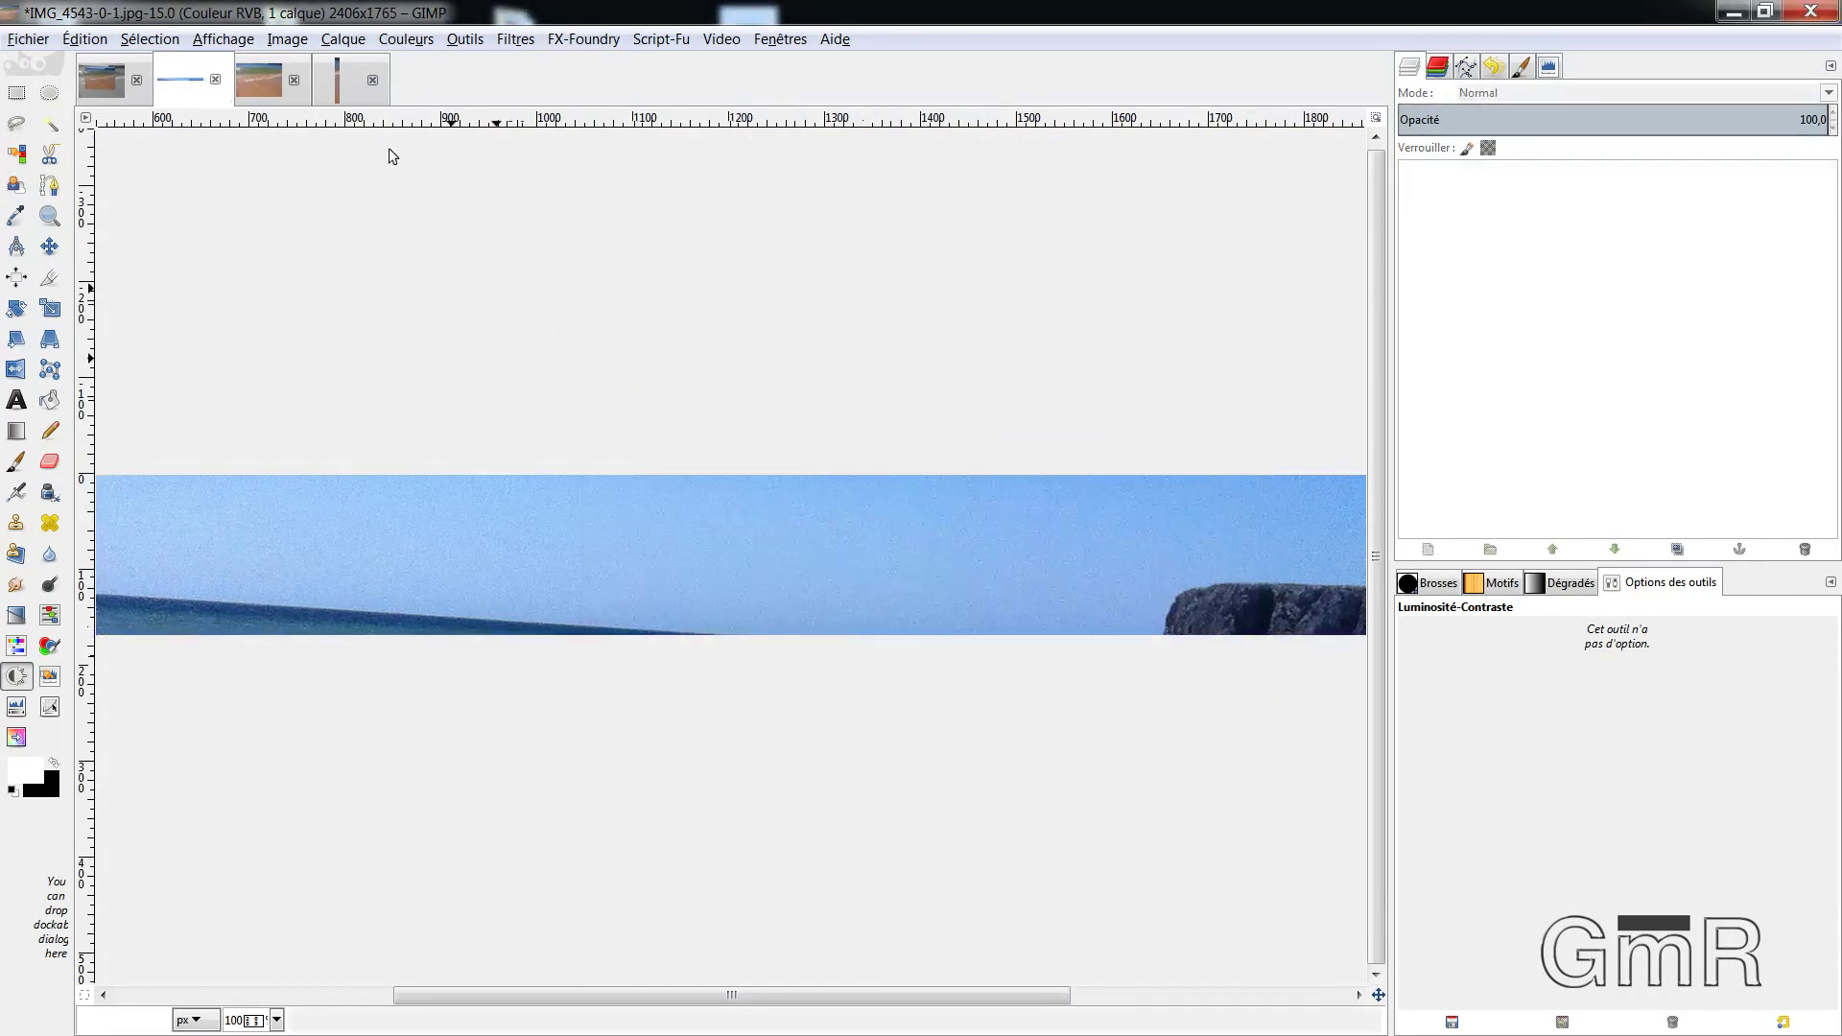
click(216, 79)
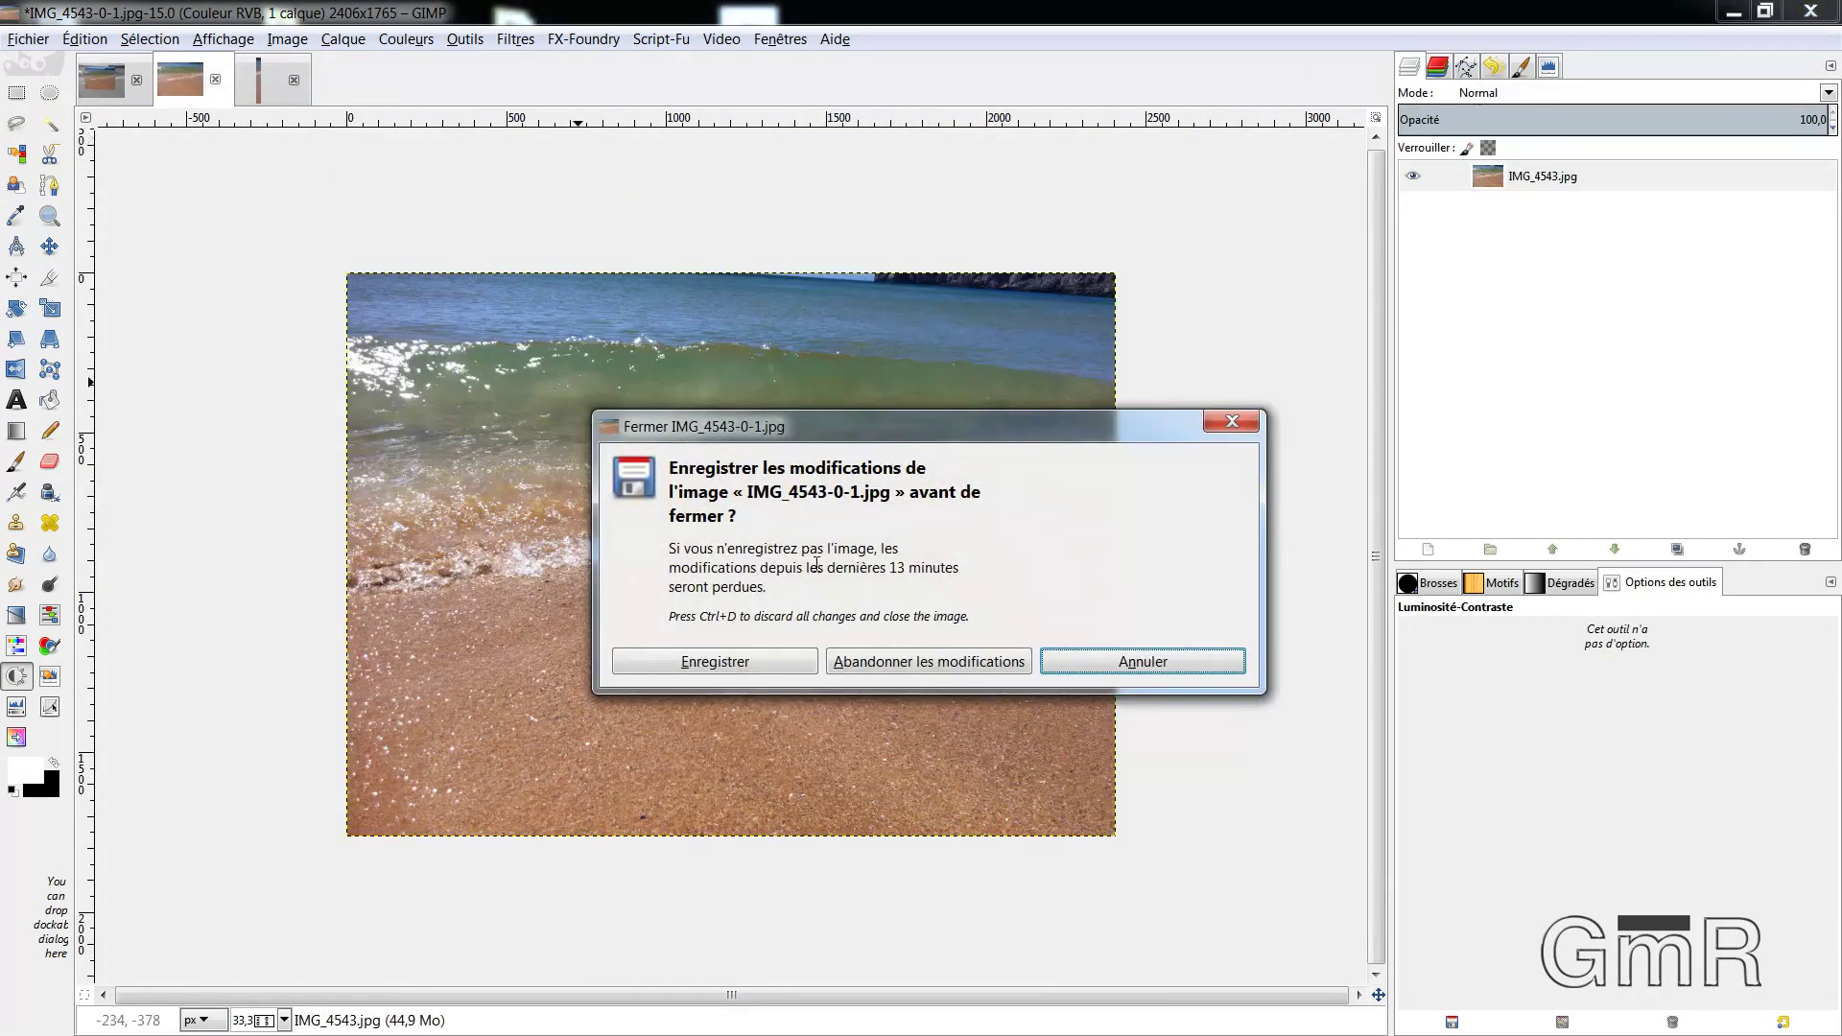
click(881, 661)
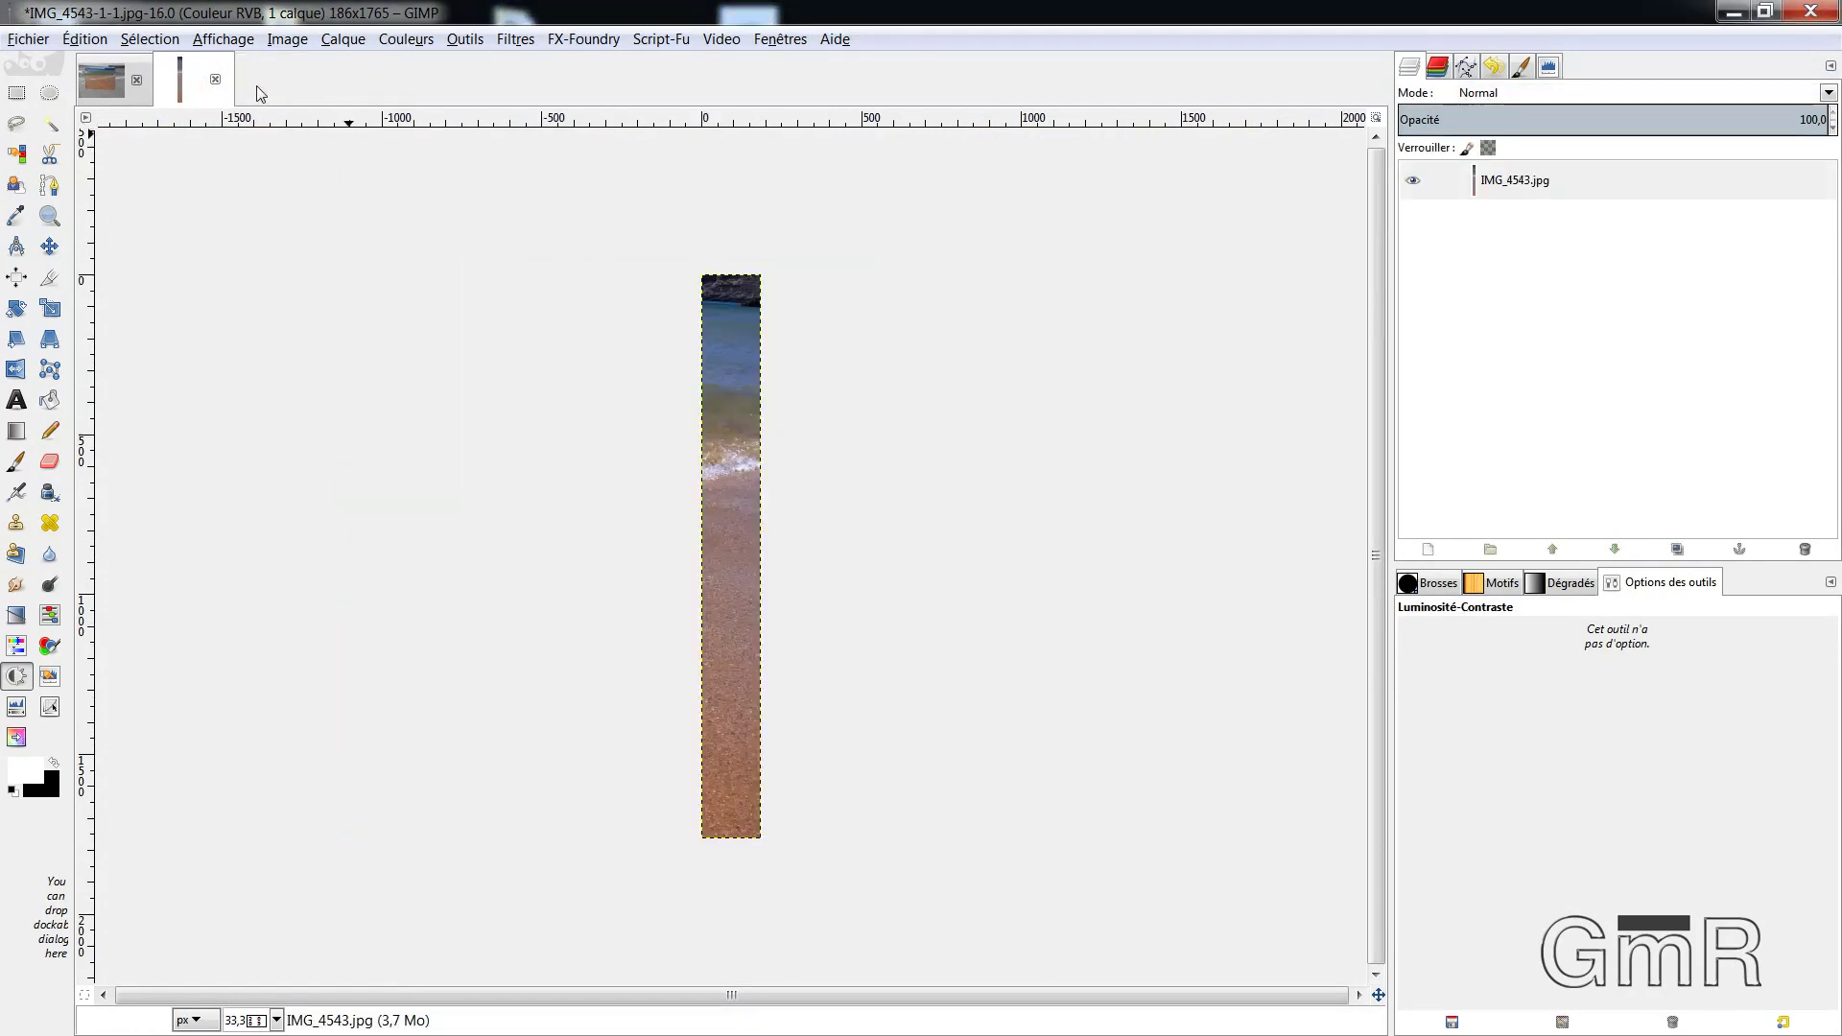
click(219, 83)
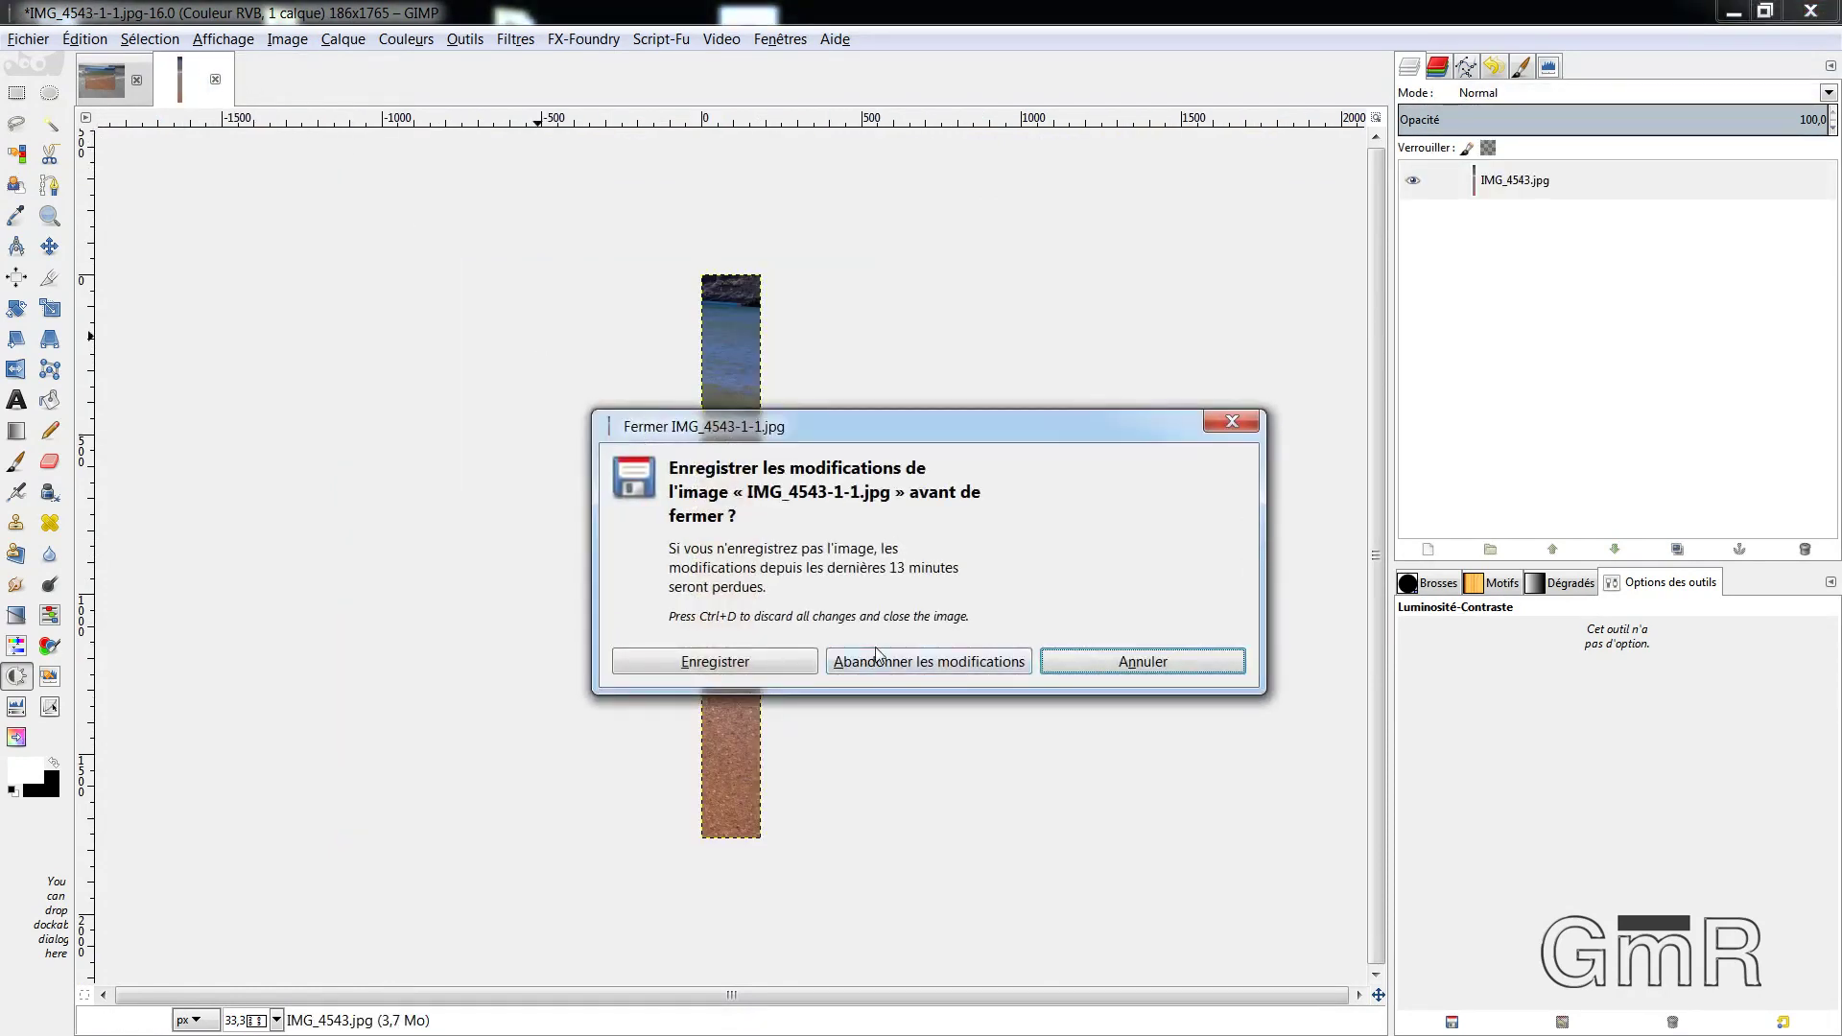
click(845, 660)
click(115, 84)
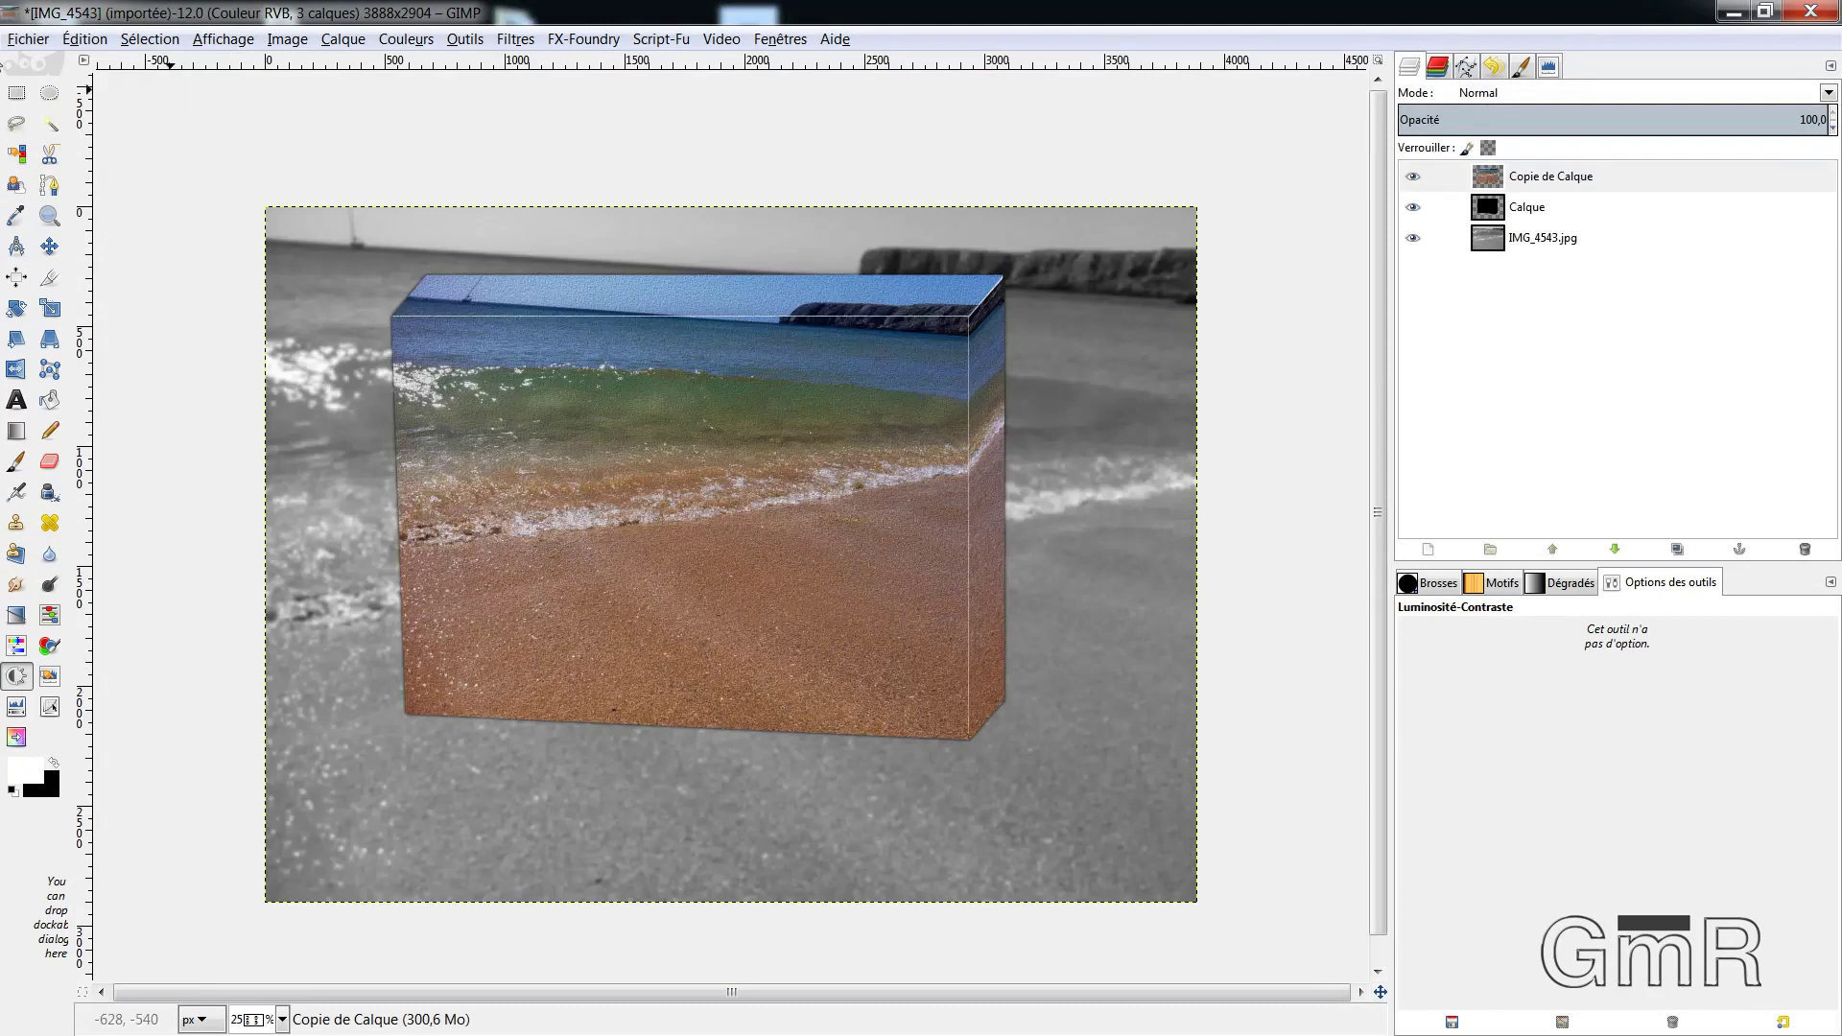